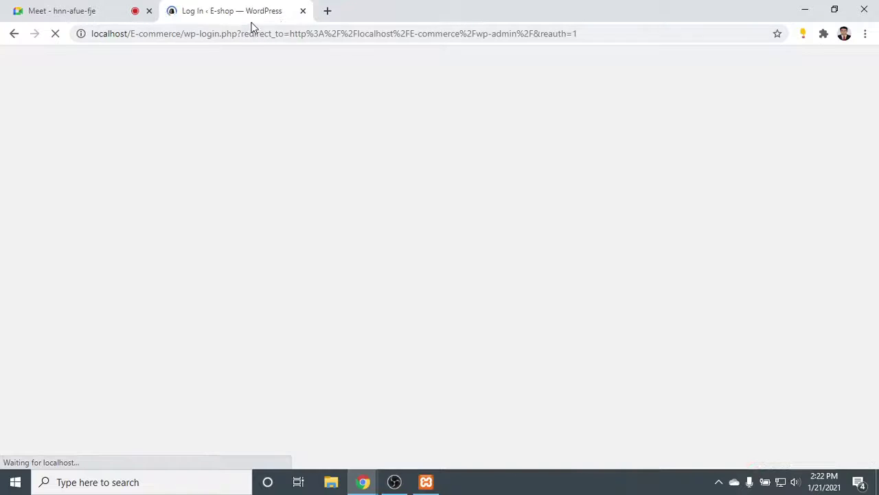
Log in to the E-shop WordPress admin and open the SSLCOMMERZ homepage in a new tab by searching for sslcommerz.
left_click(506, 318)
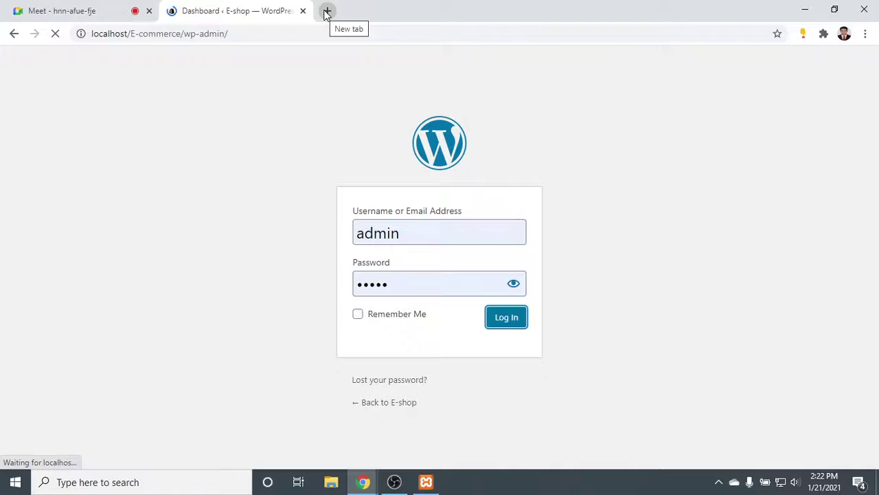
left_click(327, 12)
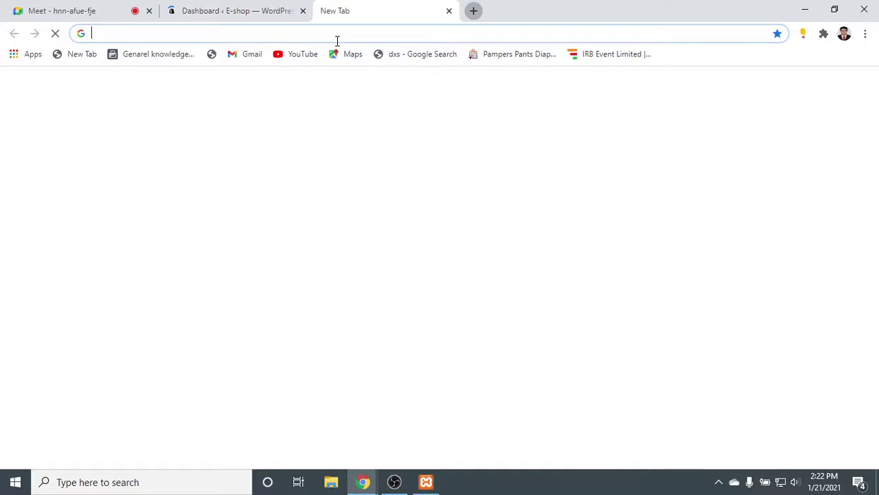
type("ss")
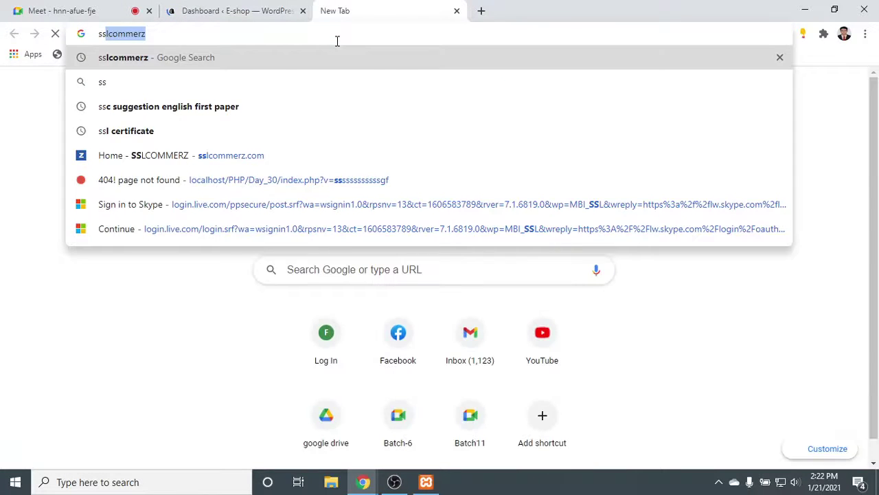
key("Return")
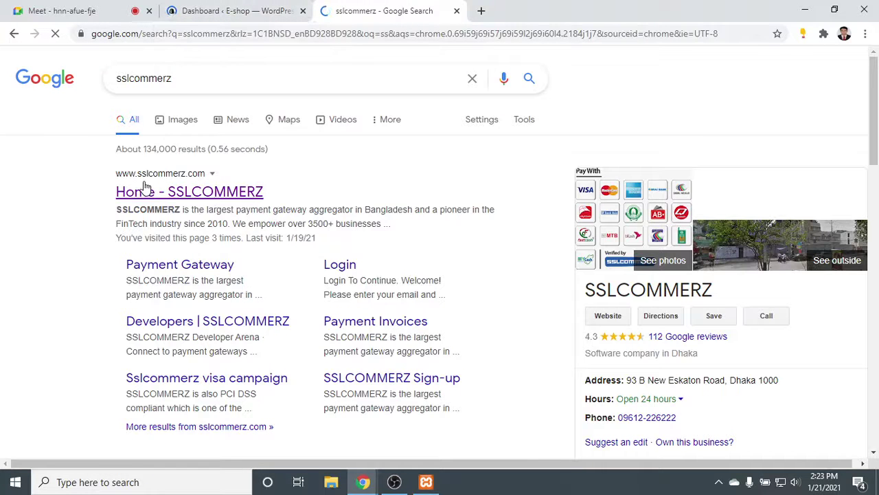
Return to the E-shop dashboard, dismiss the browser's password warning and open the Widgets page.
left_click(213, 8)
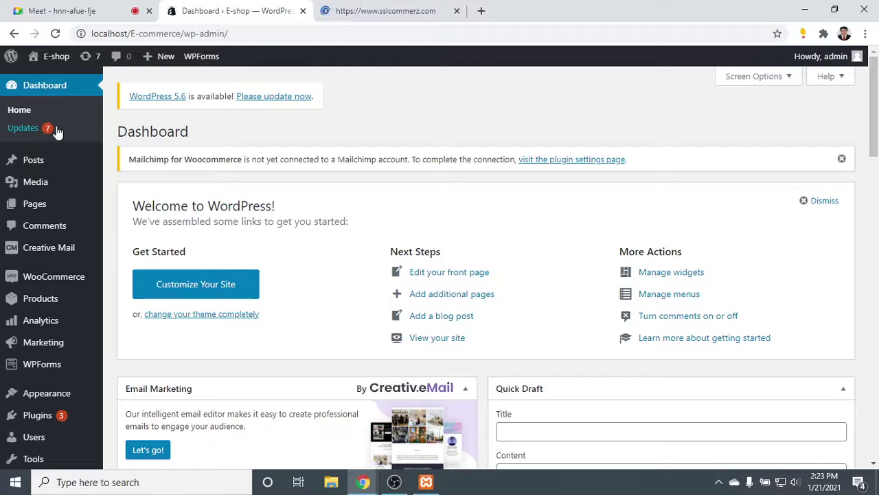
scroll(69, 247, "down", 1)
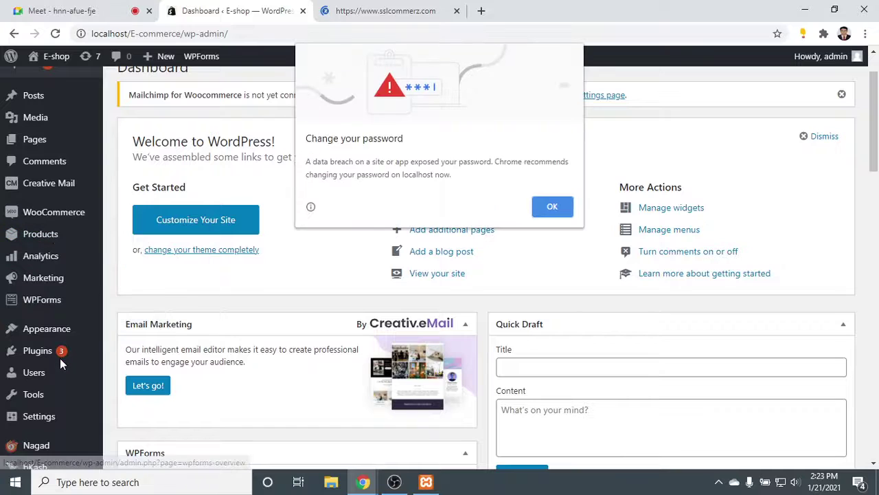
left_click(554, 207)
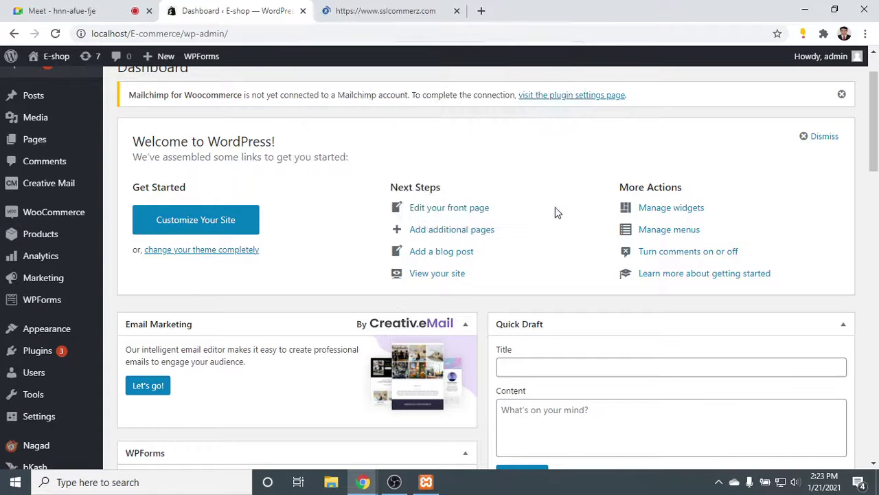
mouse_move(49, 263)
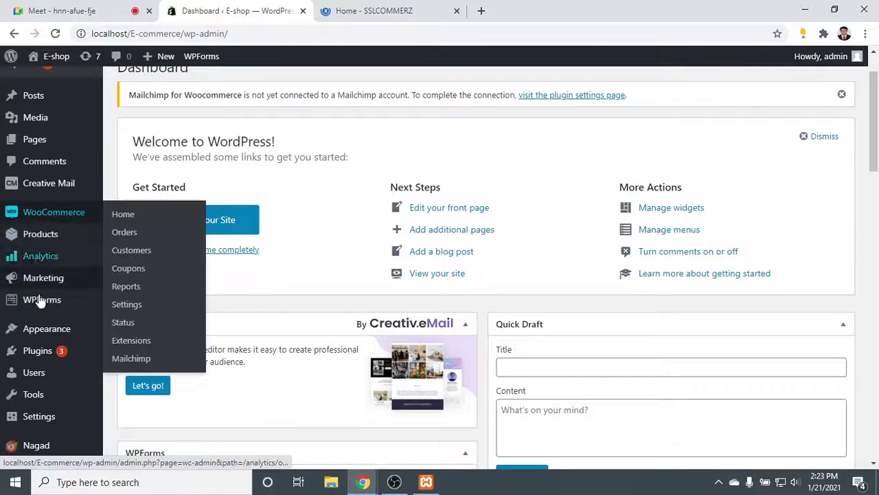
mouse_move(38, 331)
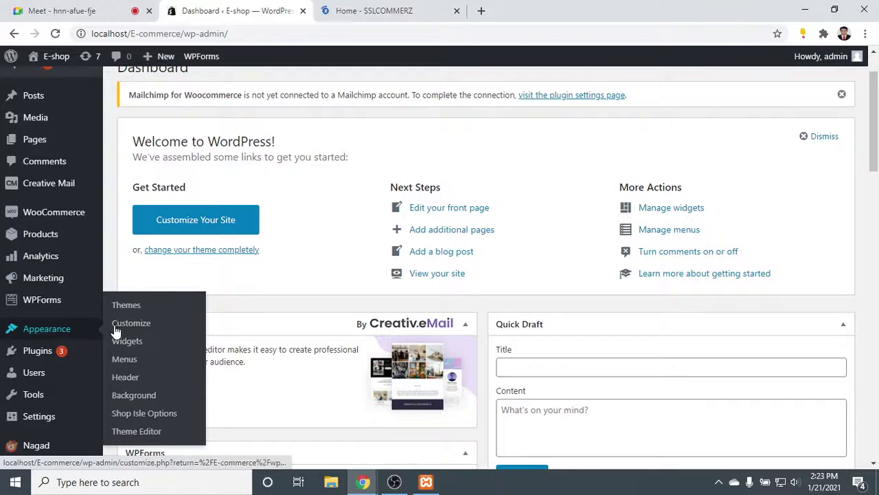
left_click(130, 342)
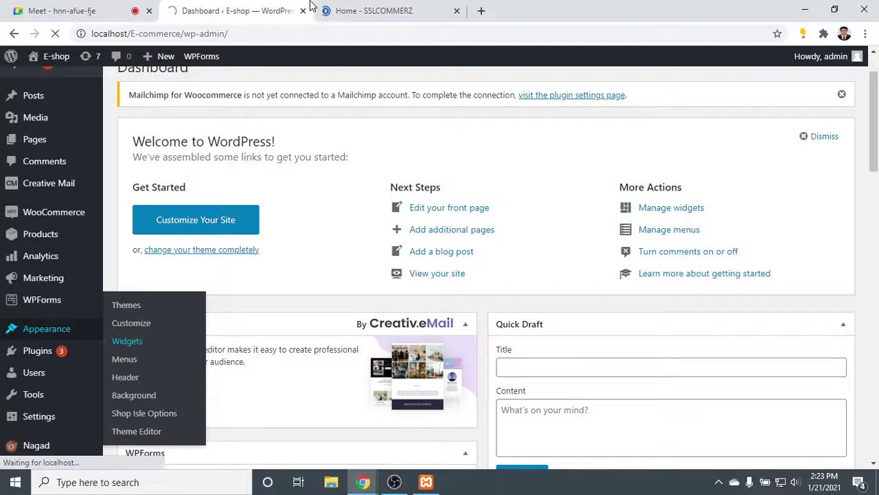
left_click(377, 8)
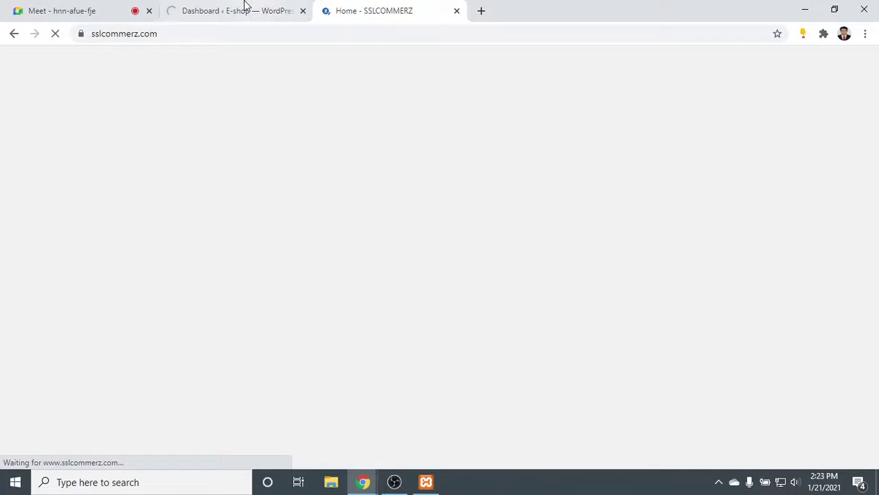
key("ctrl+shift+Tab")
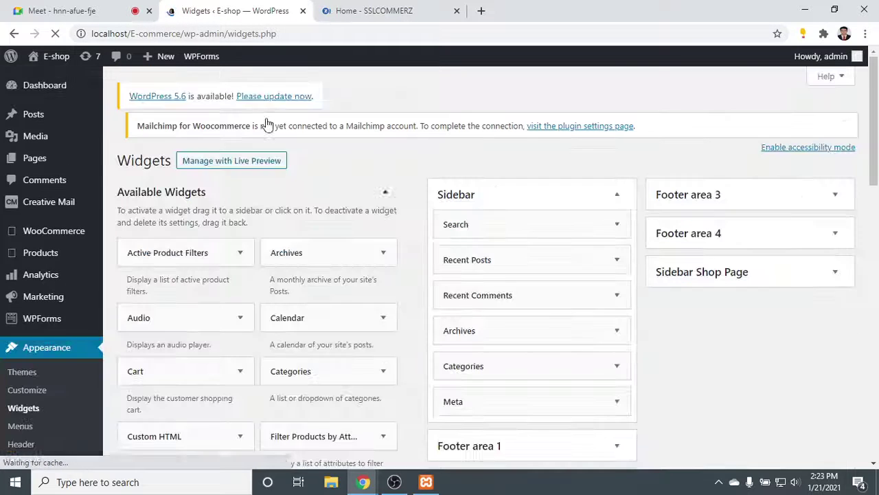
Add the Recent Product Reviews widget to Footer area 3, below the Product gallery.
scroll(492, 250, "down", 1)
scroll(367, 261, "down", 4)
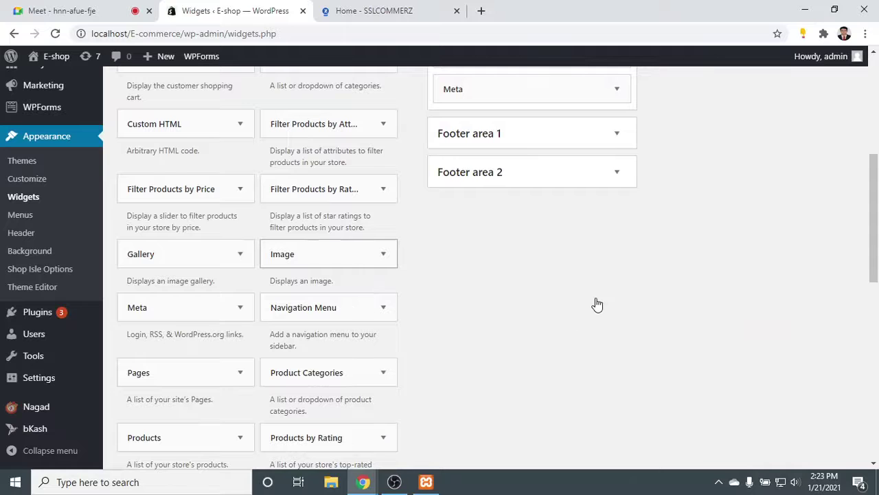
scroll(410, 343, "down", 9)
scroll(308, 338, "up", 3)
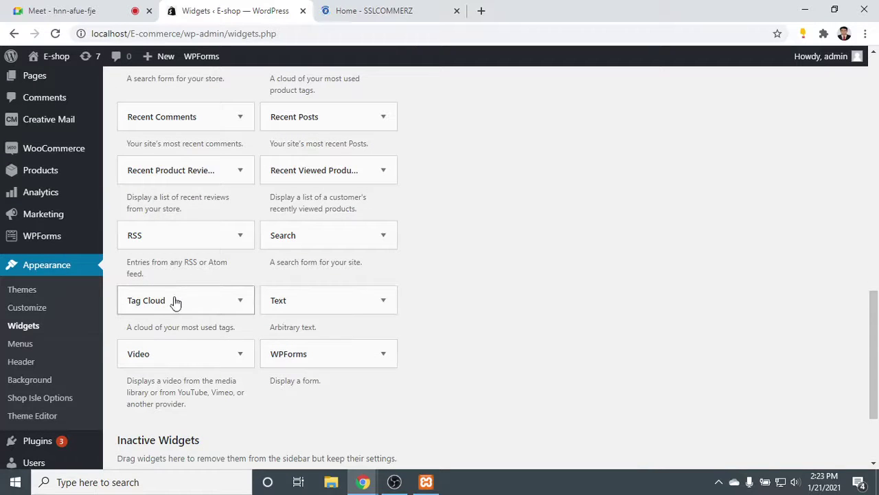
scroll(176, 242, "up", 1)
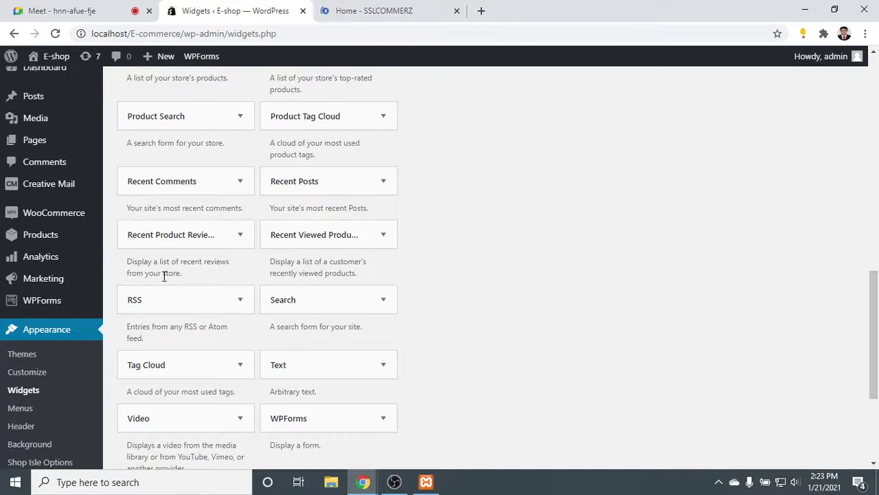
left_click(230, 237)
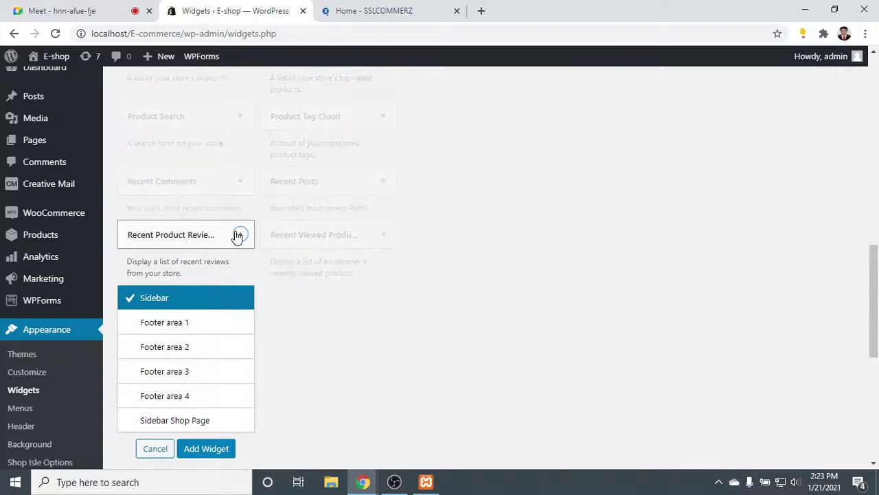
left_click(240, 236)
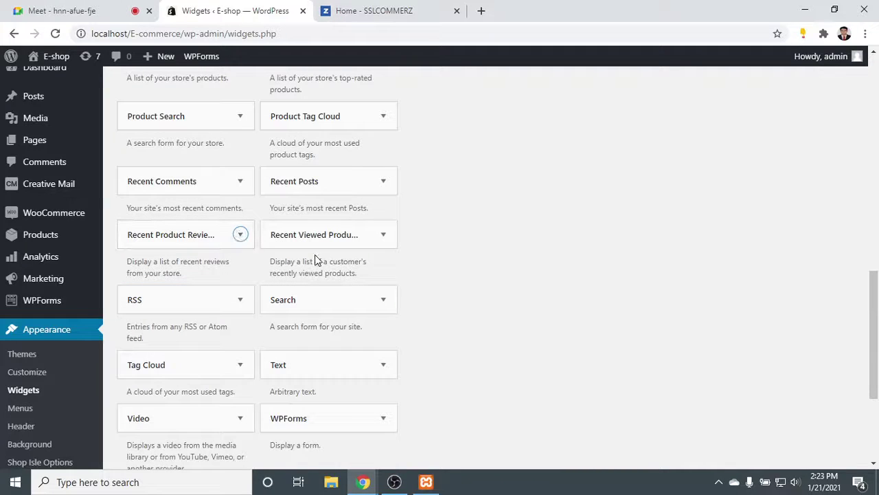
scroll(206, 248, "up", 3)
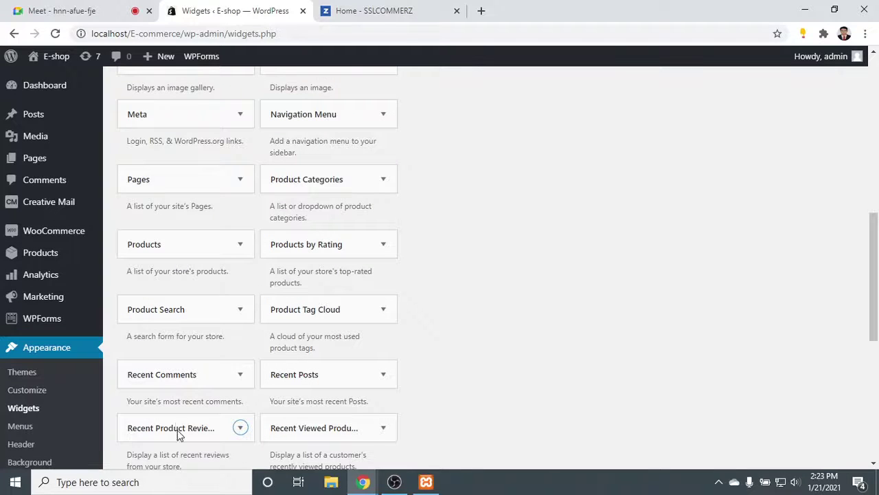
left_click_drag(196, 428, 748, 149)
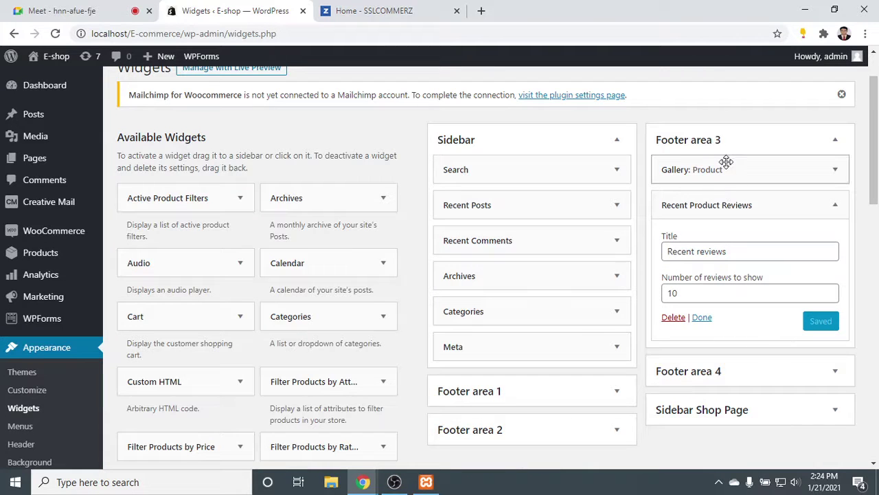
Delete the Product gallery widget from Footer area 3 and collapse the Recent Product Reviews settings.
left_click(834, 170)
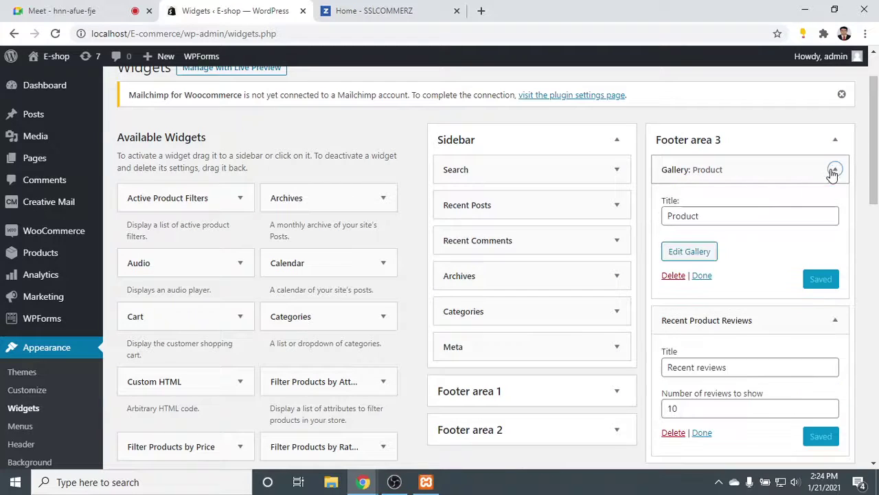
left_click(674, 277)
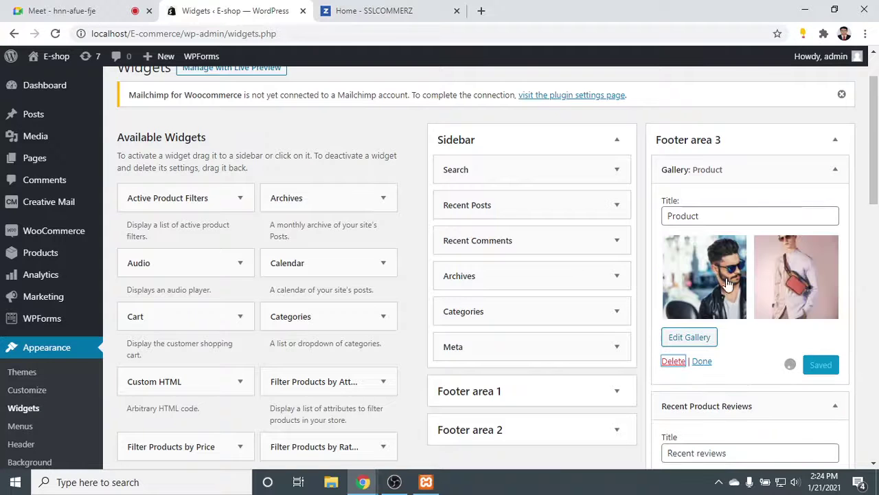
scroll(748, 232, "down", 1)
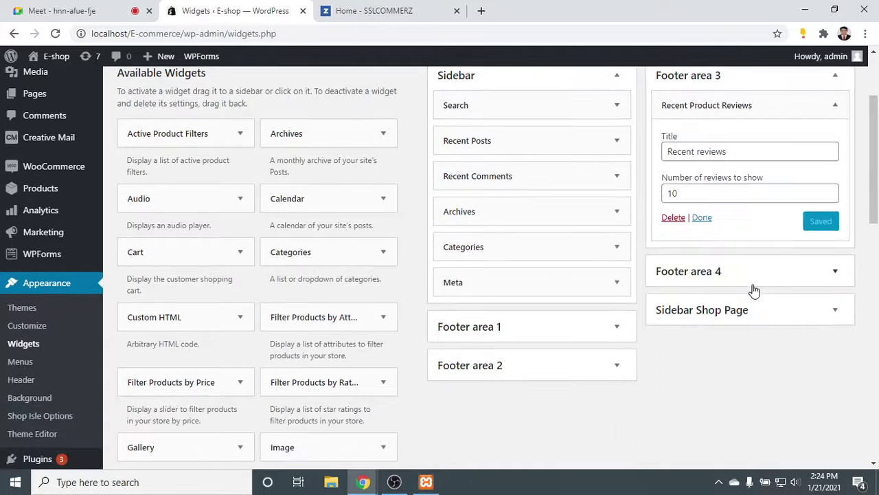
left_click(702, 218)
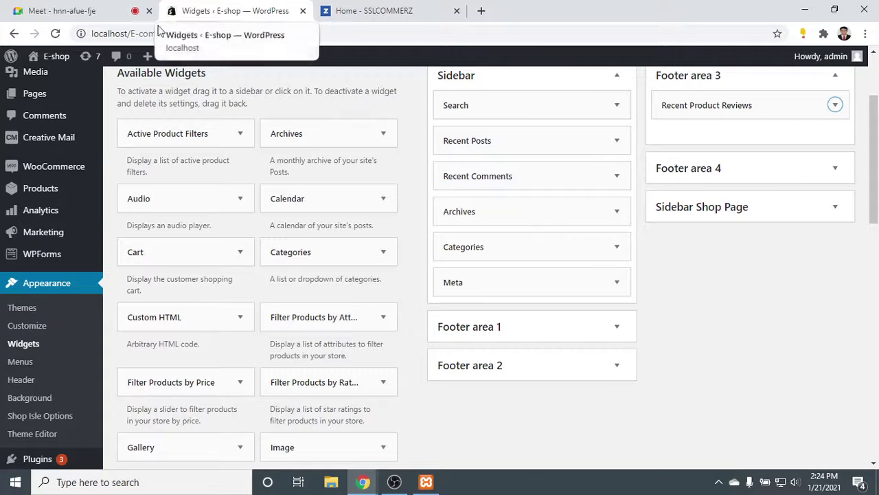
Open the public E-shop site in a new tab, keeping the Widgets page open.
mouse_move(52, 57)
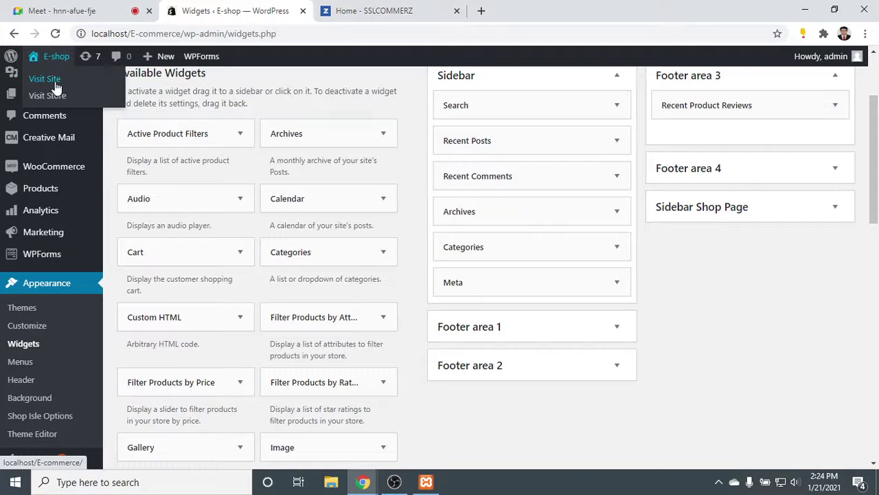
middle_click(58, 97)
left_click(380, 8)
left_click(251, 8)
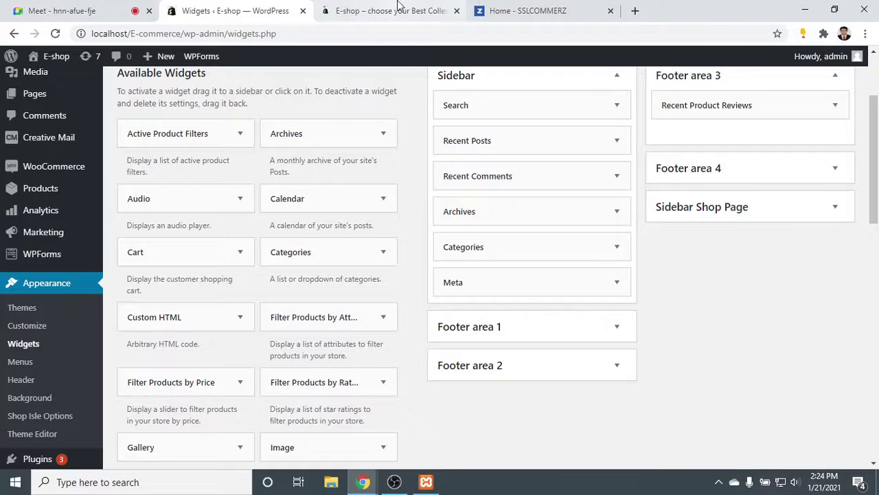
Examine the SSLCOMMERZ homepage's payment options for mobile banking, internet banking, e-wallets and easy monthly installments.
left_click(520, 9)
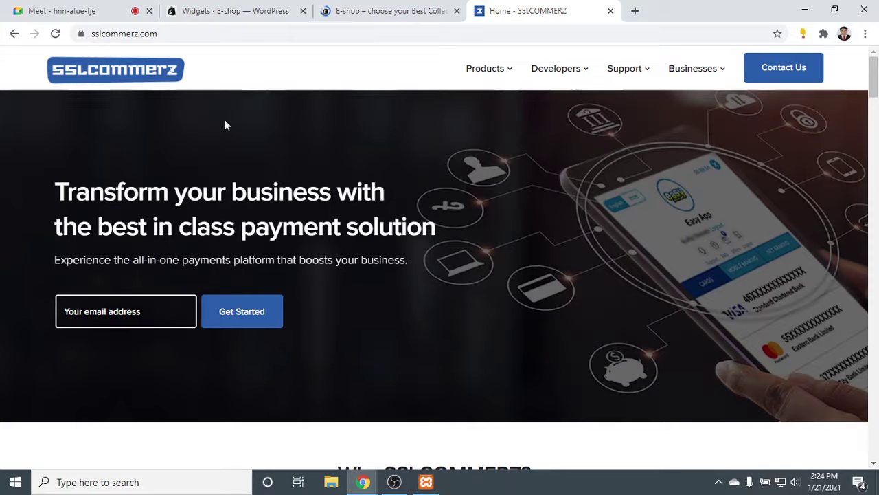
scroll(386, 172, "down", 10)
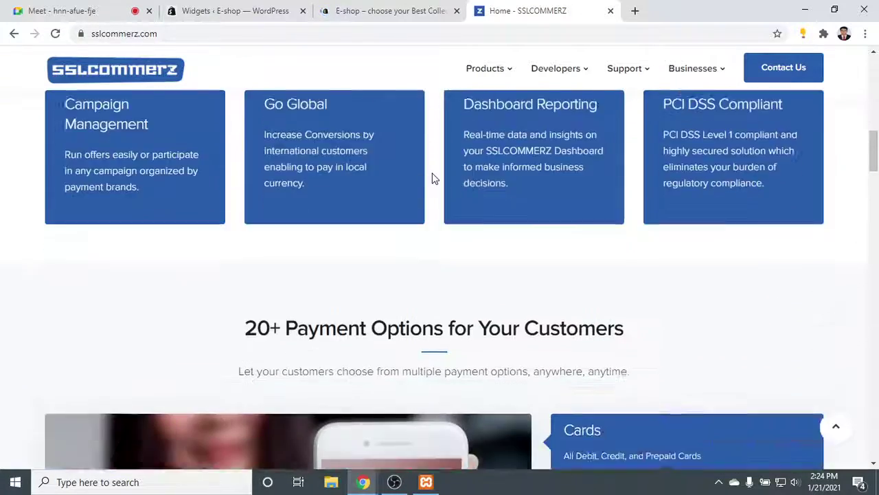
scroll(525, 197, "down", 4)
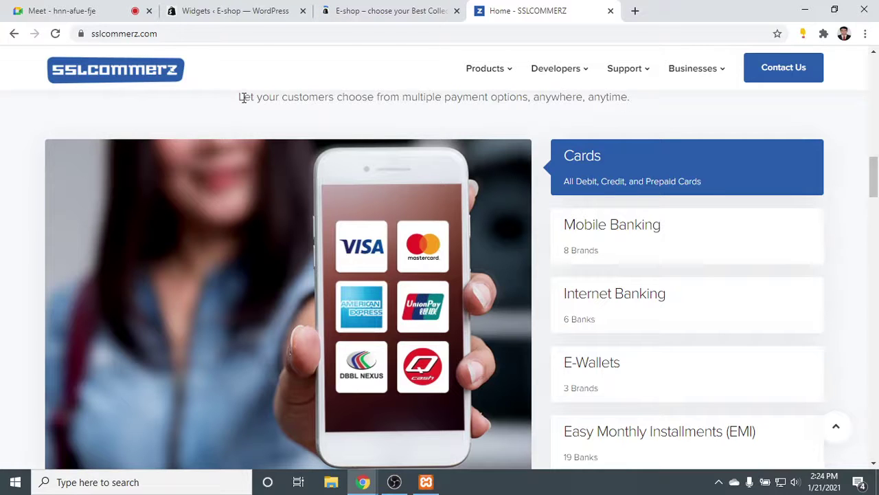
scroll(296, 101, "down", 1)
scroll(334, 118, "up", 1)
left_click(635, 241)
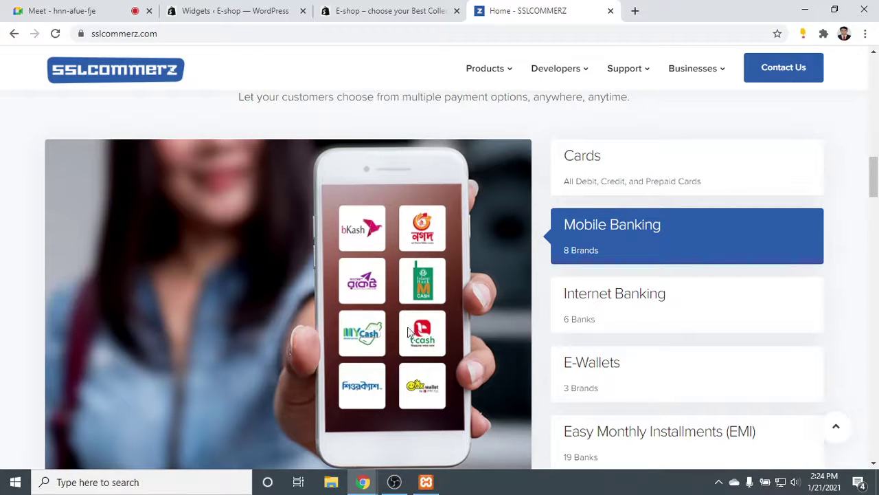
left_click(663, 303)
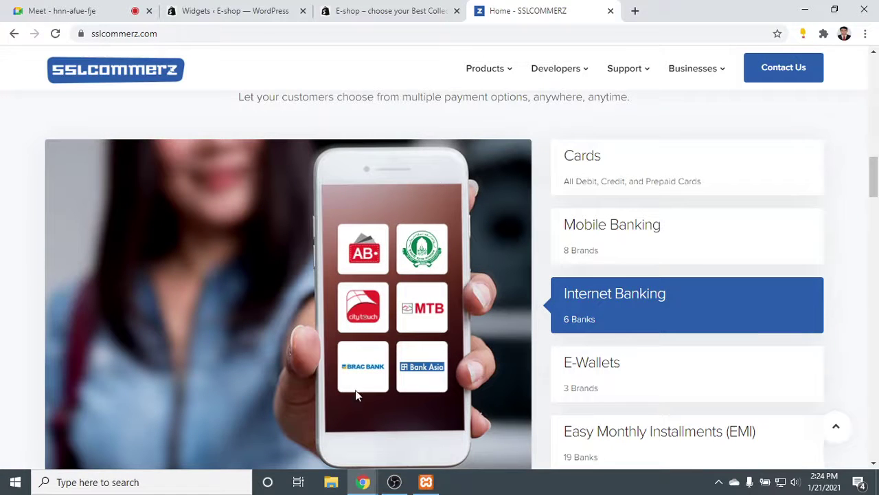
scroll(649, 303, "down", 1)
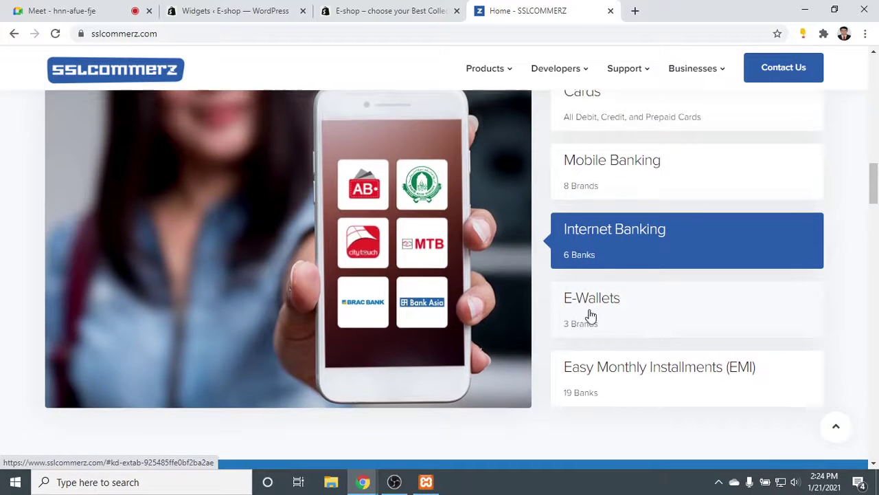
left_click(589, 314)
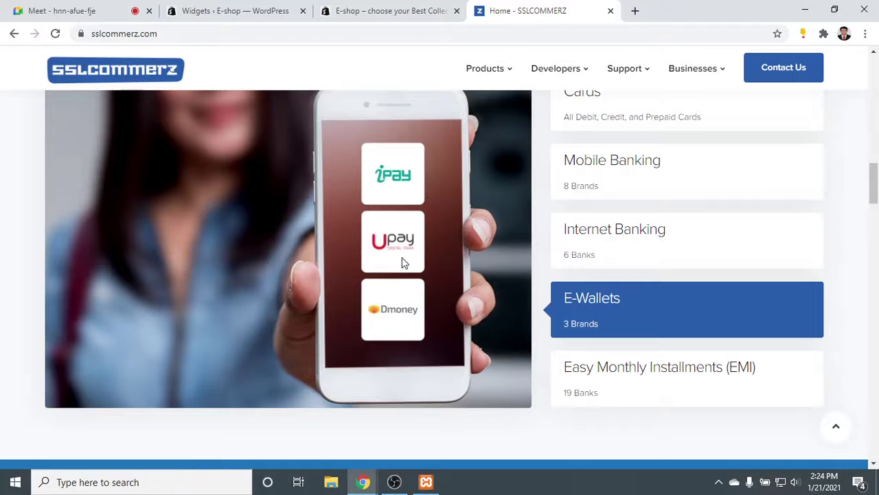
left_click(665, 384)
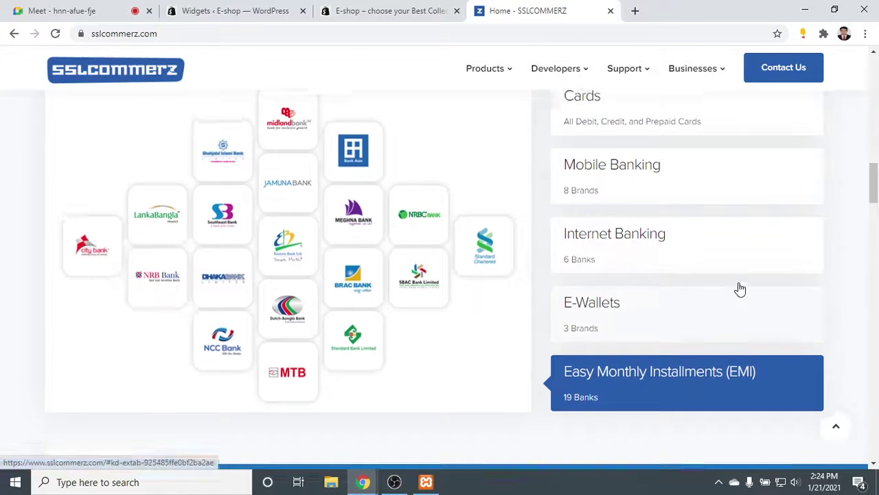
Review the supported card brands and mobile banking brands again in the SSLCOMMERZ payment options.
scroll(714, 286, "up", 3)
left_click(595, 318)
scroll(390, 253, "down", 1)
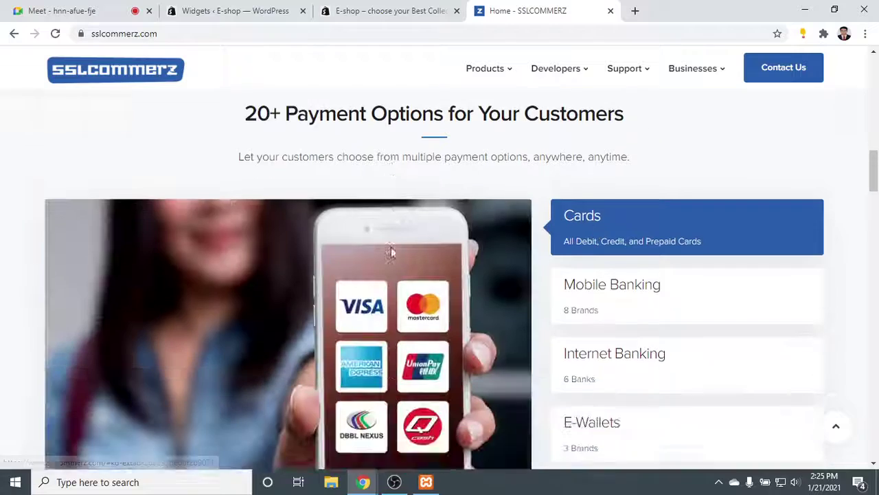
scroll(587, 238, "down", 3)
scroll(618, 199, "up", 2)
left_click(623, 217)
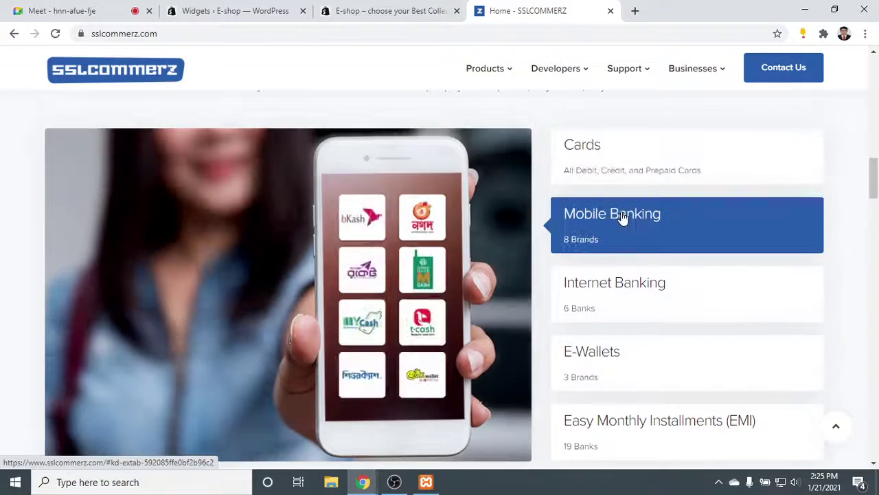
Review the internet banking banks and the supported card brands in the SSLCOMMERZ payment options.
left_click(614, 301)
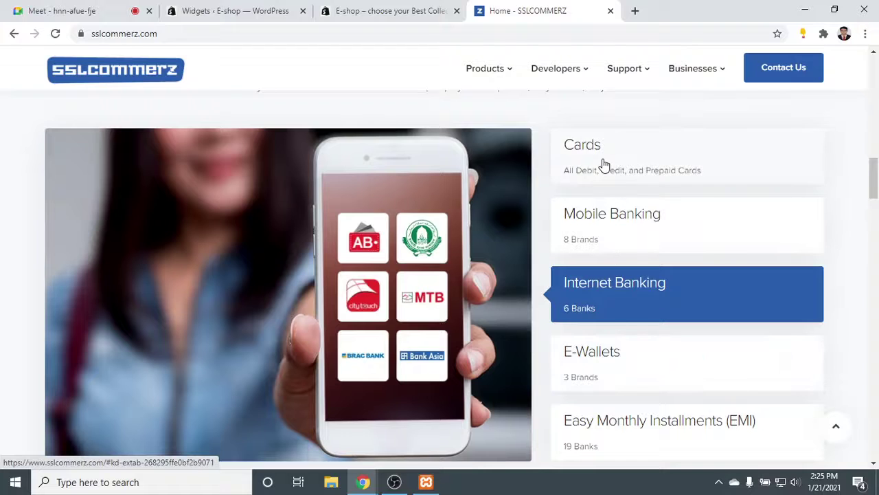
left_click(602, 169)
scroll(603, 179, "up", 2)
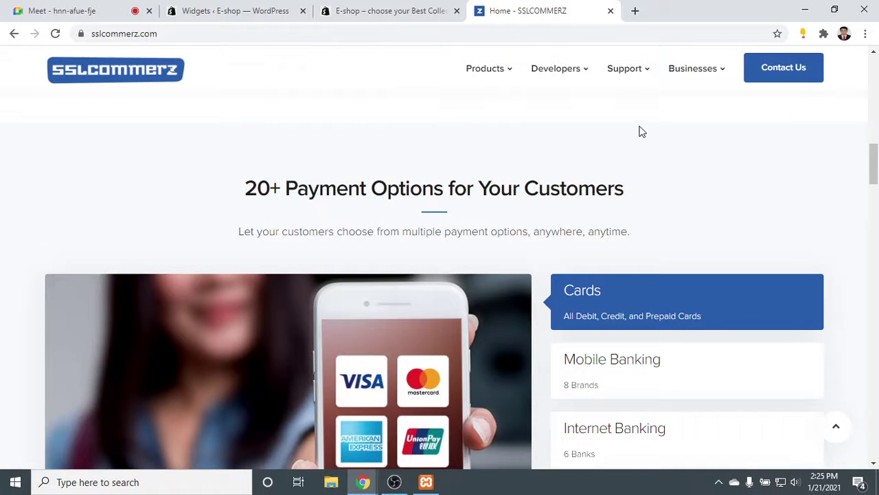
scroll(644, 131, "down", 1)
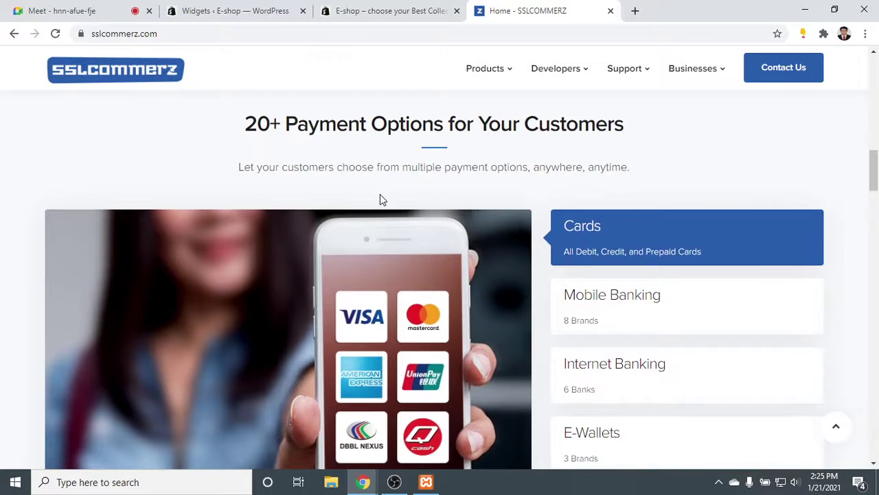
scroll(379, 196, "up", 3)
scroll(376, 195, "up", 1)
Open the SSLCOMMERZ merchant registration page in a new tab and look over the SSLCOMMERZ homepage again.
mouse_move(697, 68)
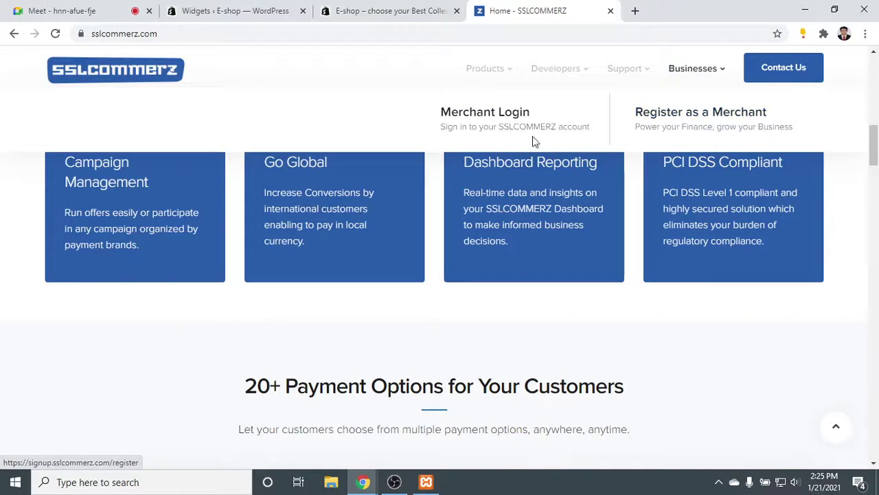
left_click(727, 122)
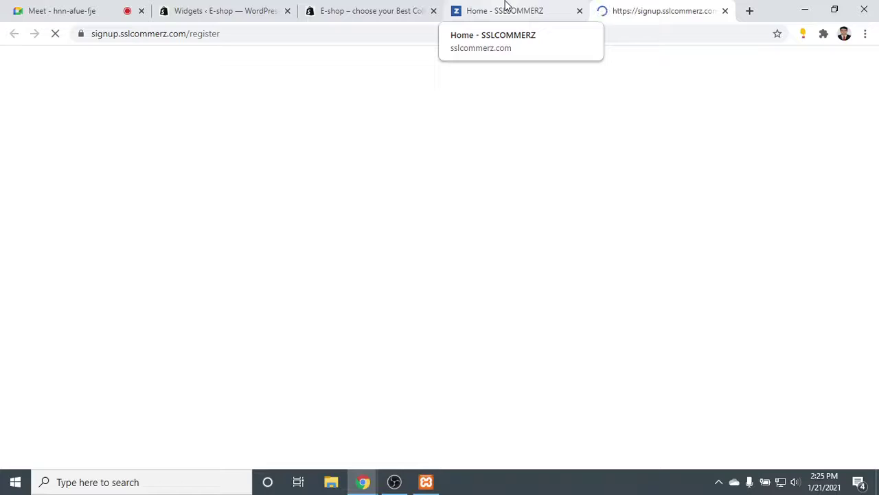
left_click(524, 6)
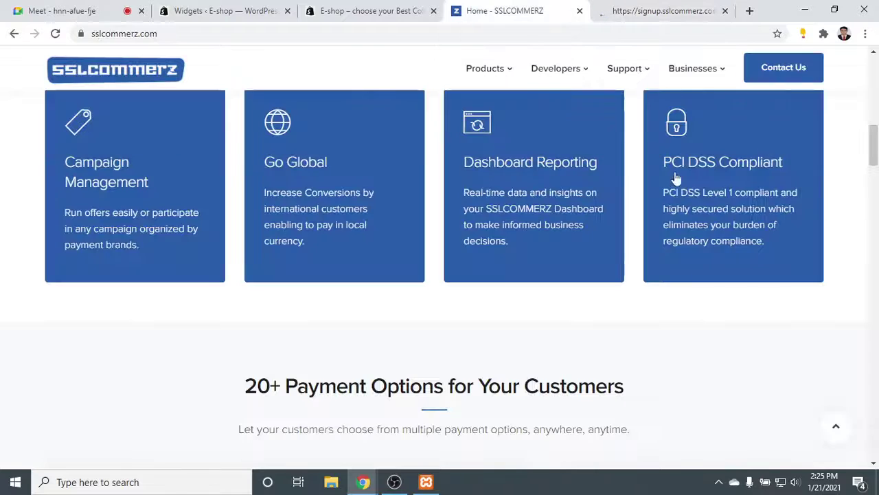
scroll(670, 206, "up", 3)
scroll(670, 206, "up", 5)
scroll(667, 182, "down", 10)
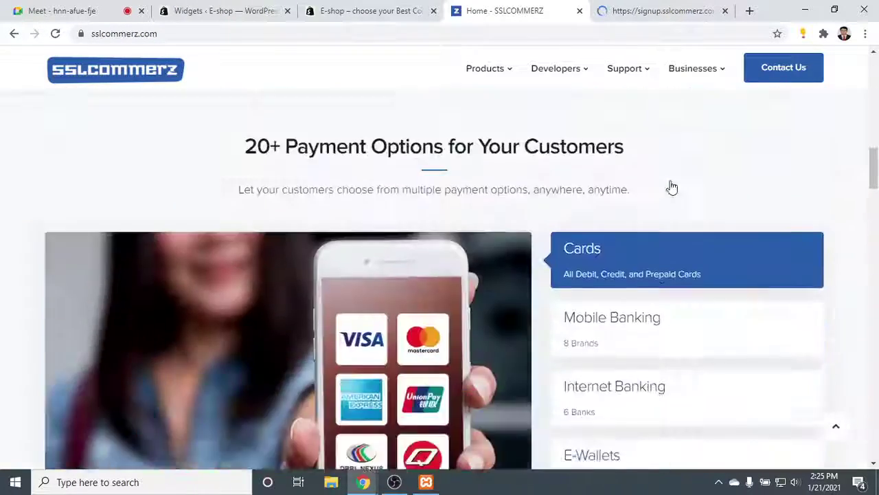
Close both SSLCOMMERZ tabs and go to the footer of the E-shop home page.
left_click(580, 11)
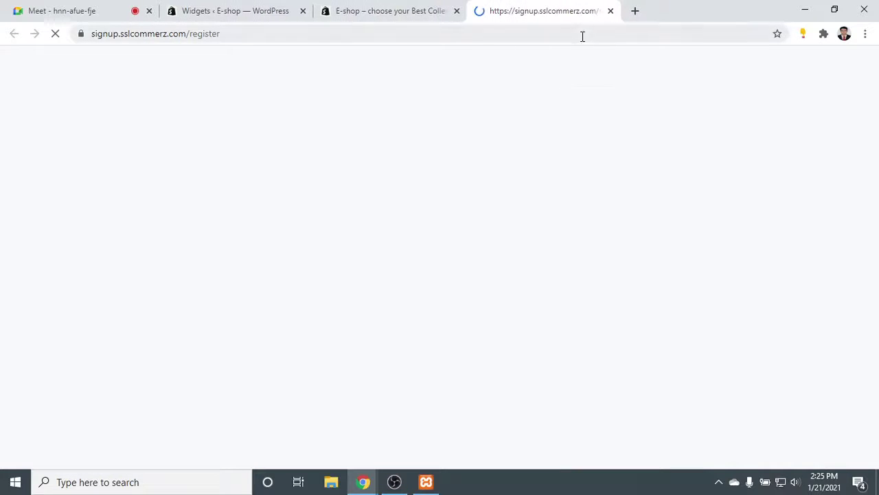
left_click(611, 11)
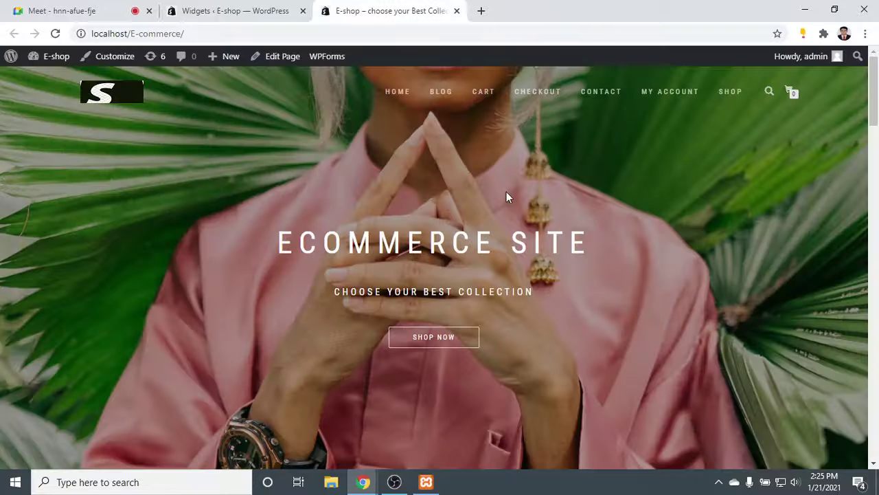
scroll(508, 198, "down", 20)
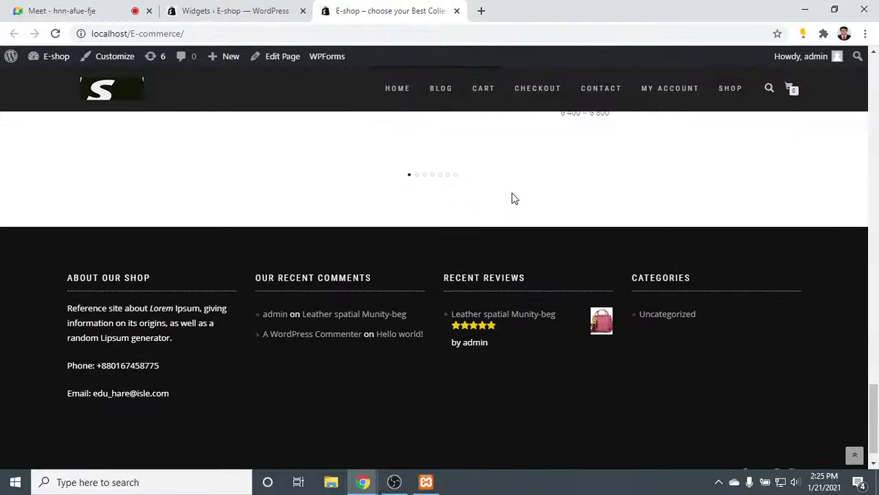
scroll(512, 199, "down", 2)
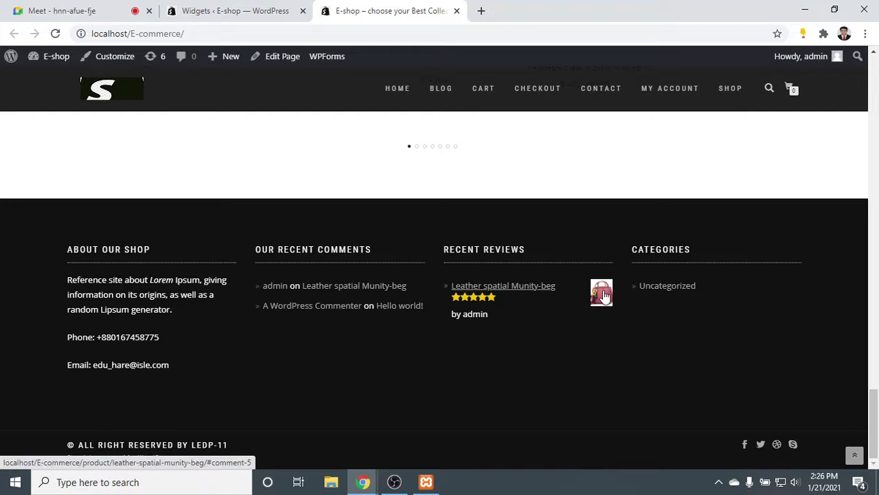
Find the Infuse Tshirt among the home page's Latest Products and open its product page.
scroll(471, 202, "up", 15)
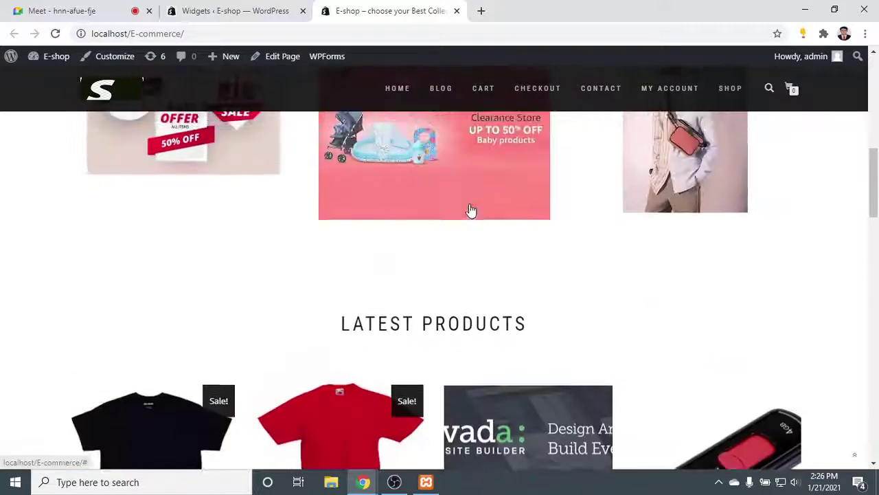
left_click(470, 209)
scroll(470, 206, "down", 10)
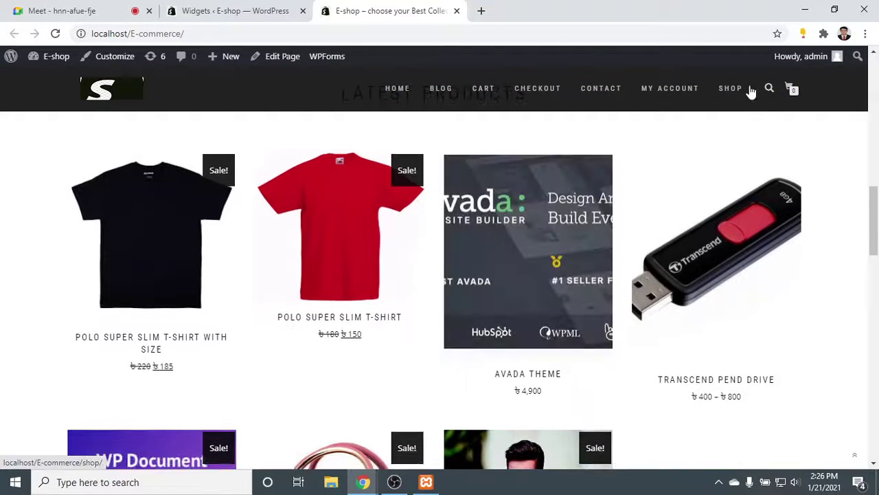
mouse_move(816, 56)
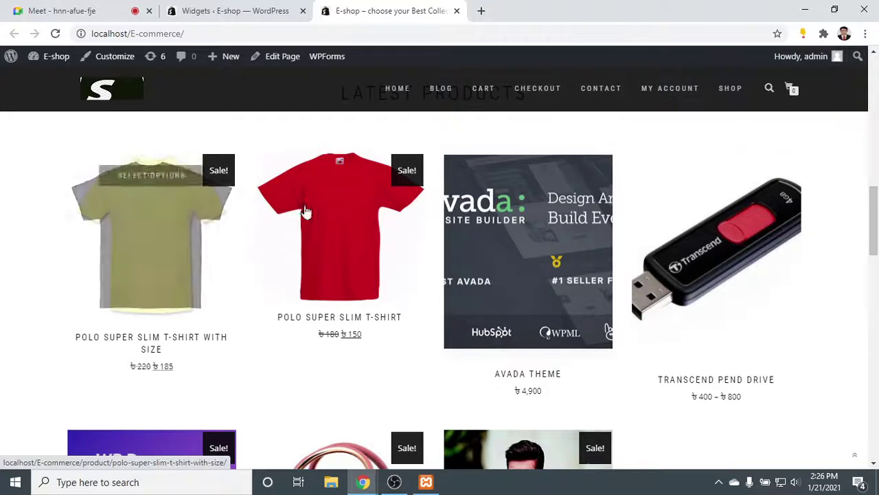
scroll(755, 227, "down", 2)
scroll(498, 248, "down", 3)
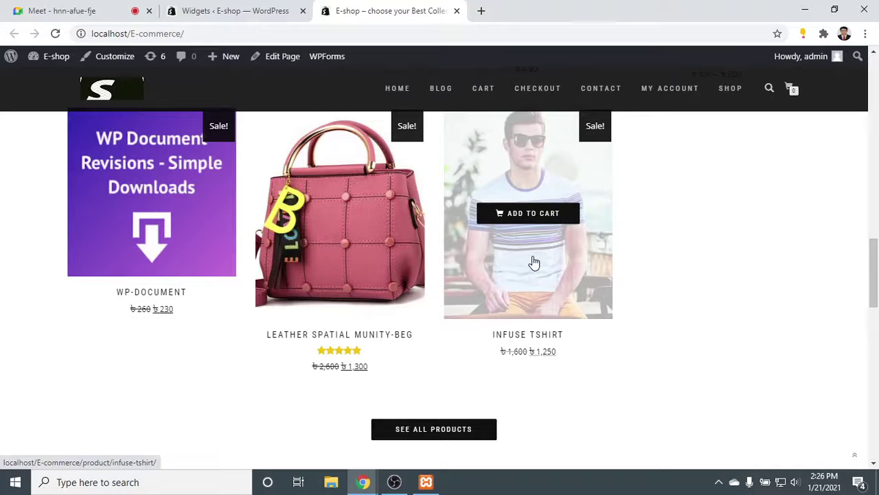
left_click(535, 265)
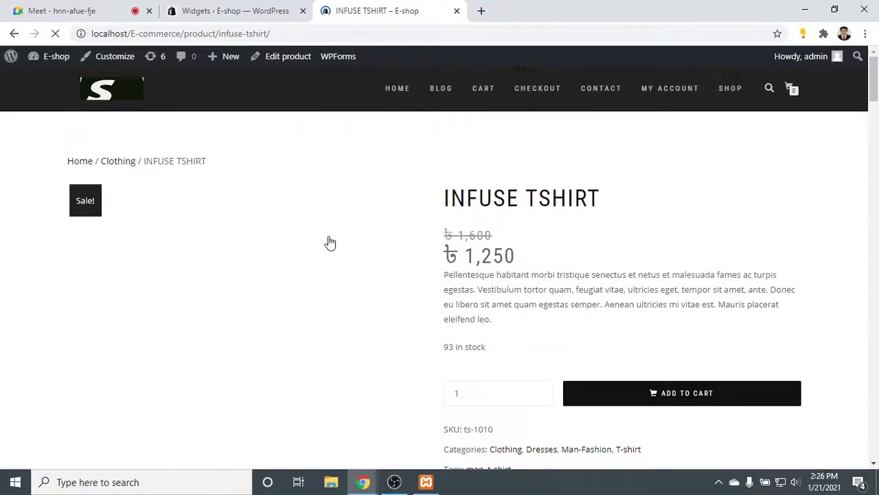
scroll(330, 242, "down", 5)
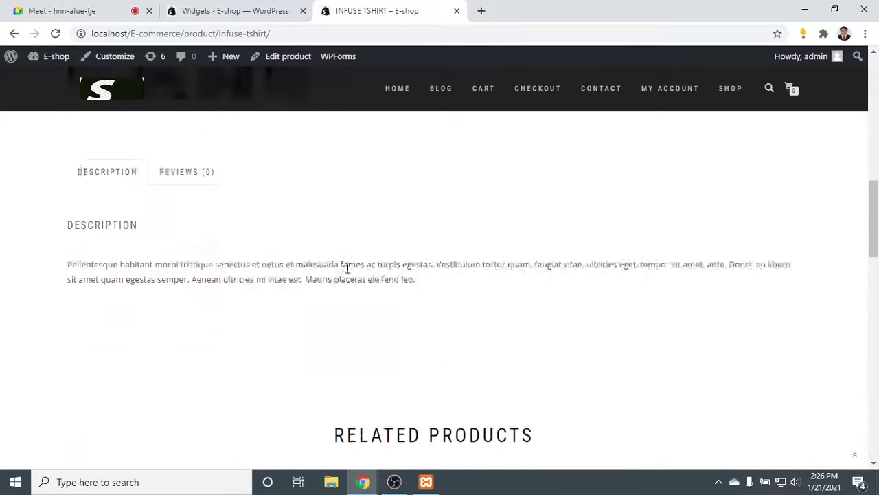
scroll(346, 269, "up", 4)
scroll(339, 277, "down", 3)
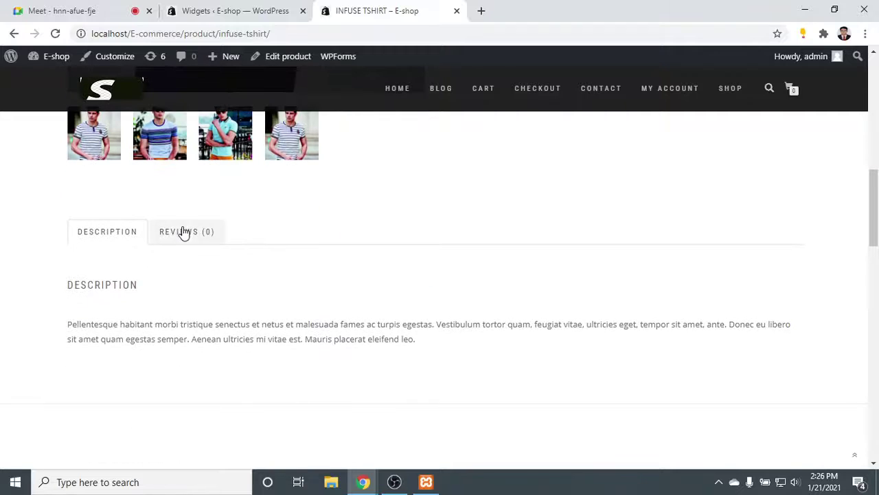
Submit a four-star review reading "Not Bad" for the Infuse Tshirt product.
left_click(184, 232)
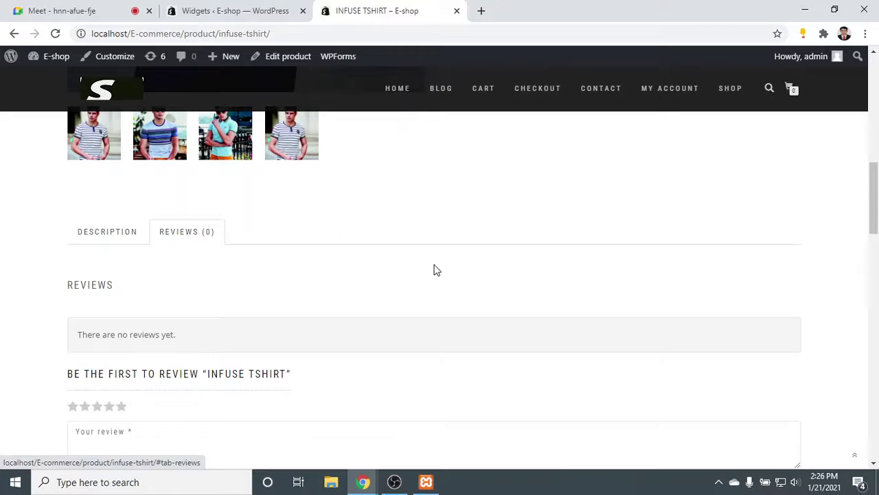
scroll(434, 269, "down", 7)
scroll(130, 229, "up", 4)
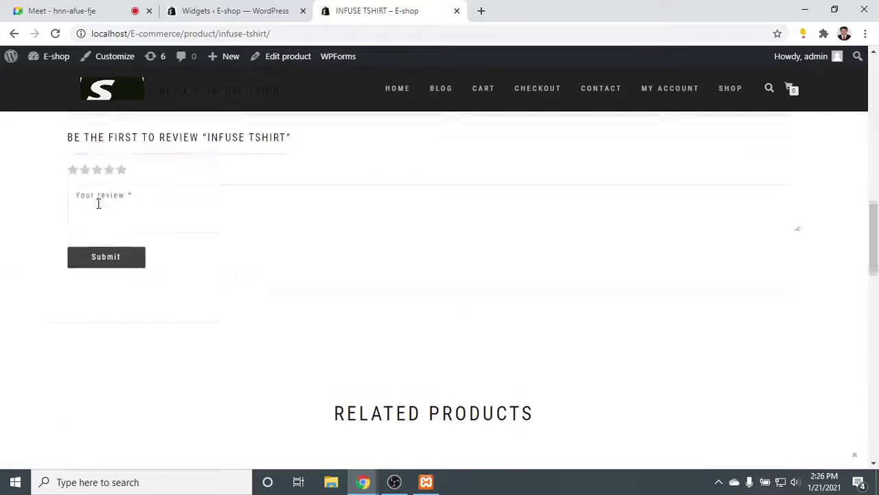
left_click(108, 252)
left_click(155, 290)
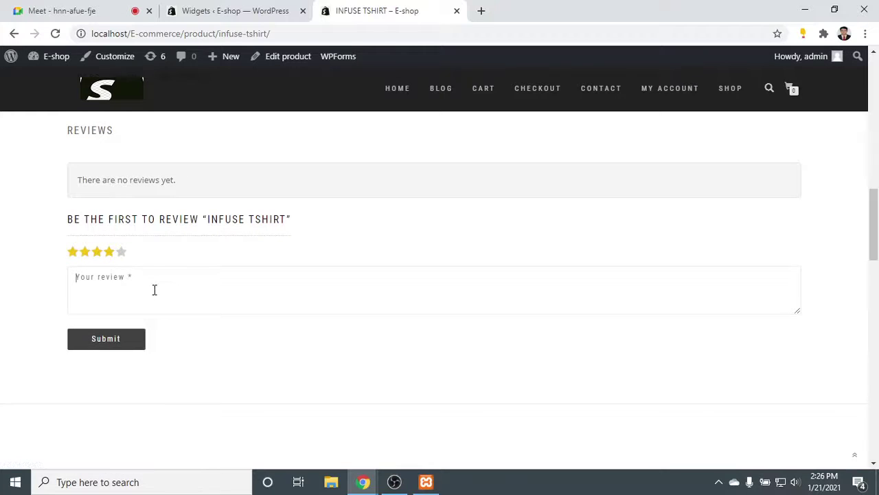
type("Not Bad")
left_click(114, 347)
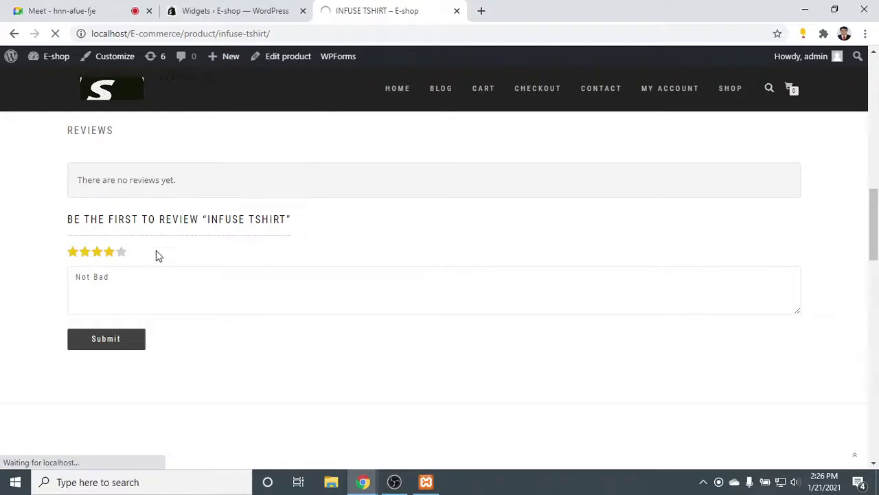
Check the Infuse Tshirt's rating and examine the footer's Recent Reviews and Our Recent Comments columns.
scroll(157, 235, "up", 3)
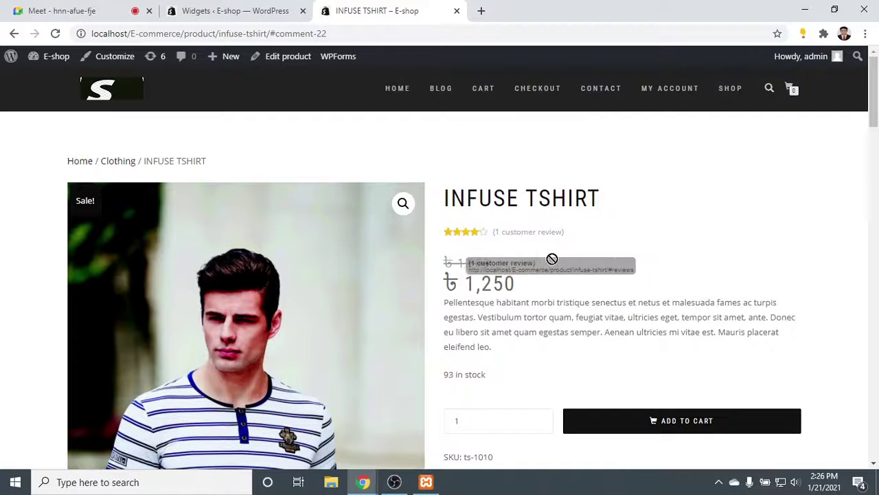
left_click(13, 33)
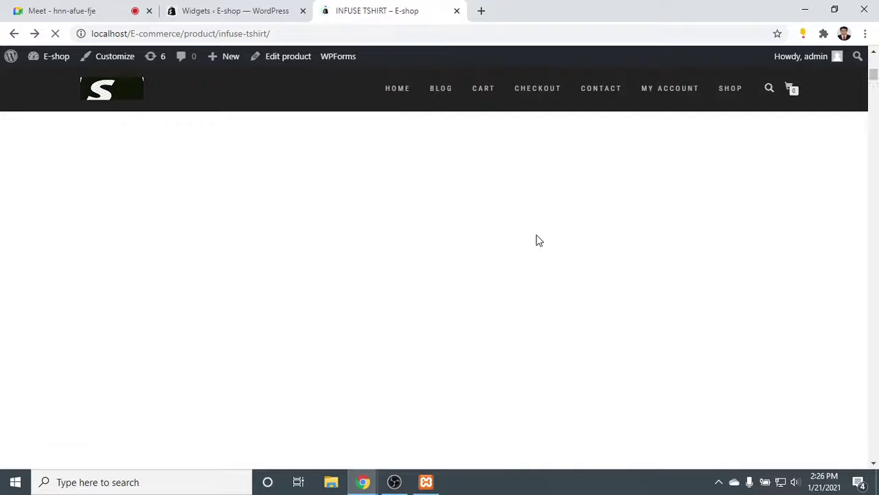
scroll(392, 299, "down", 5)
scroll(392, 292, "down", 8)
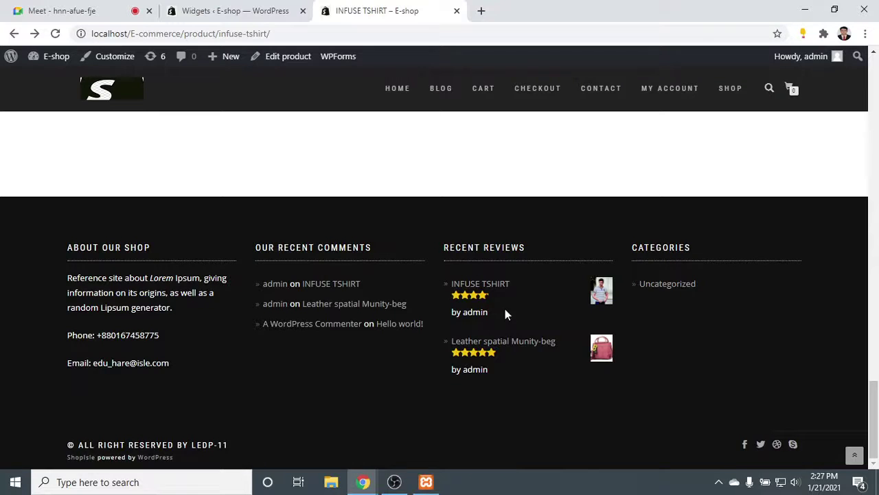
left_click_drag(483, 283, 529, 318)
left_click(539, 379)
left_click_drag(386, 260, 342, 283)
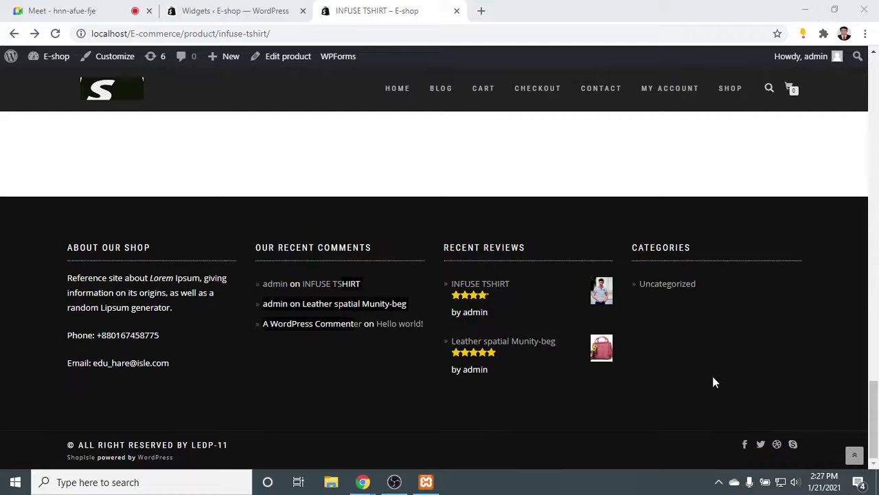
Highlight the Categories column in the store's footer.
left_click_drag(713, 378, 677, 224)
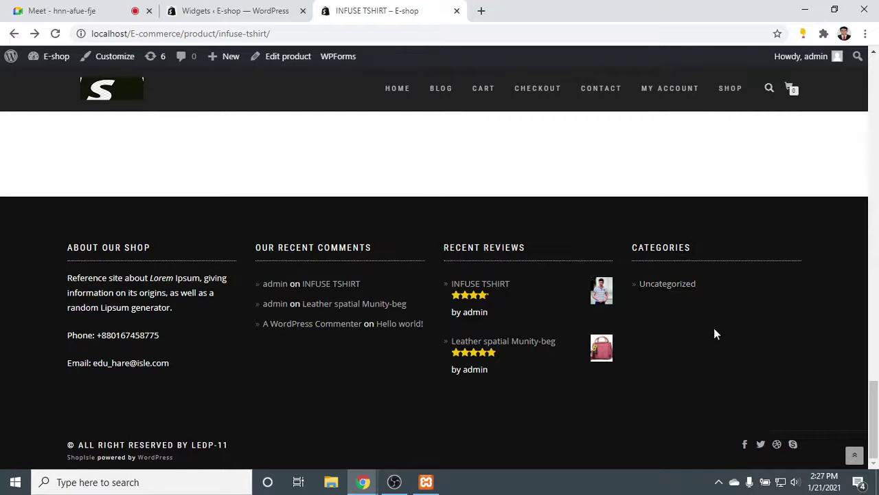
left_click_drag(714, 328, 676, 194)
left_click(770, 333)
left_click_drag(701, 301, 682, 231)
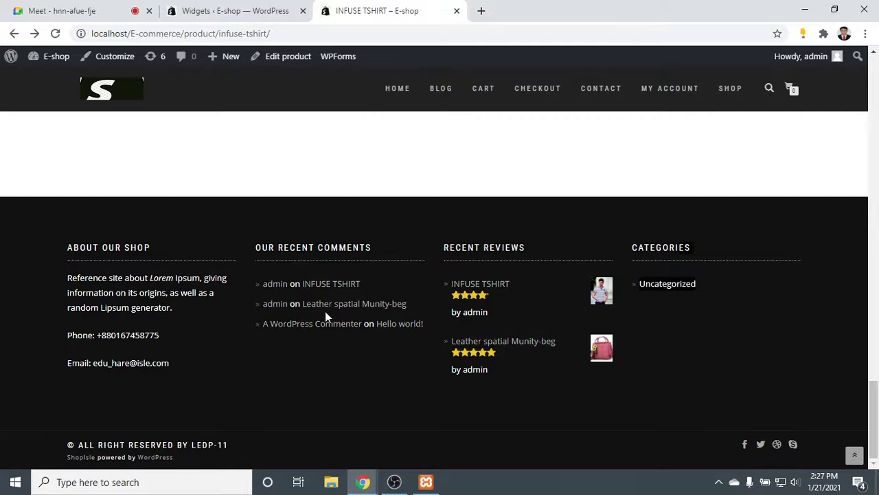
View the WordPress Widgets page's footer areas, and return to the Infuse Tshirt product page.
scroll(178, 318, "up", 20)
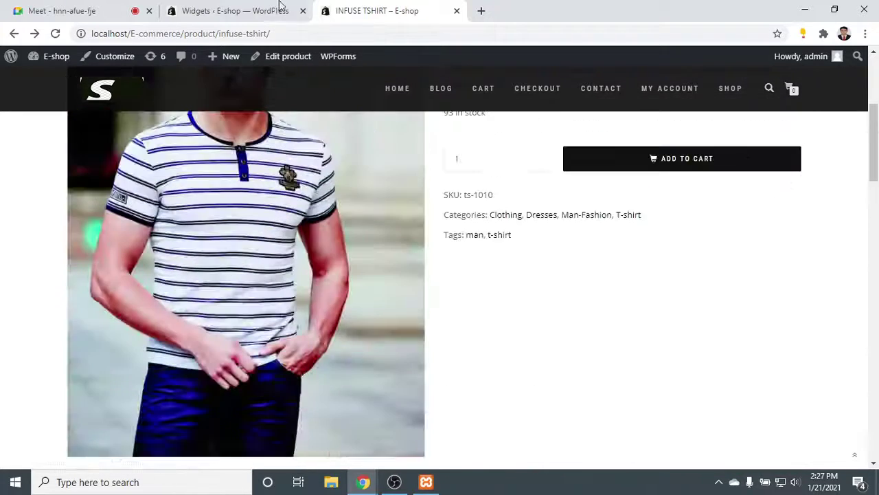
left_click(240, 10)
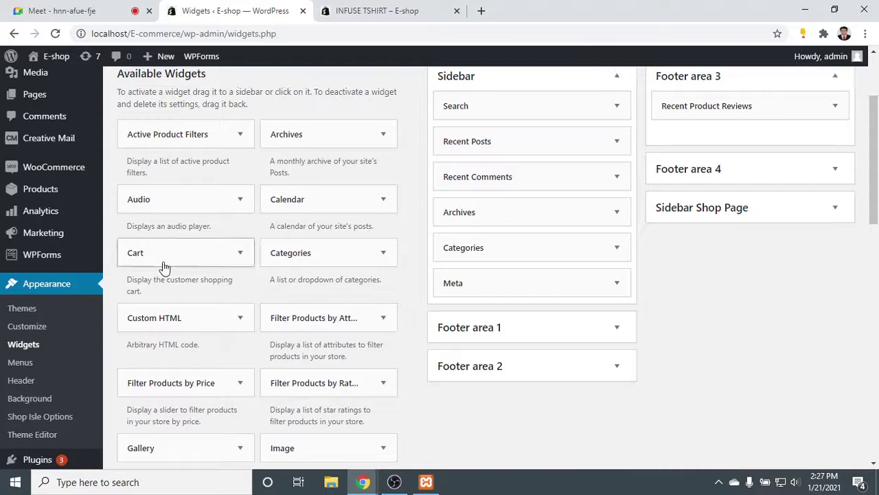
scroll(169, 264, "up", 2)
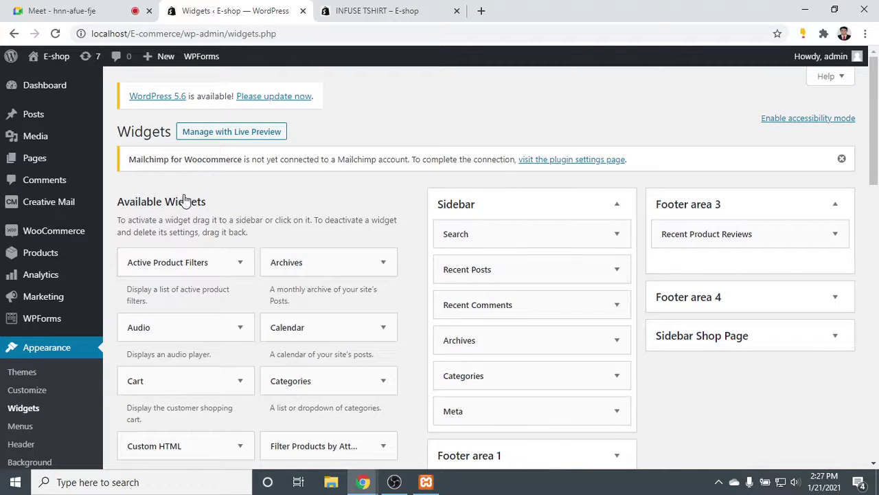
left_click(370, 9)
scroll(509, 282, "down", 2)
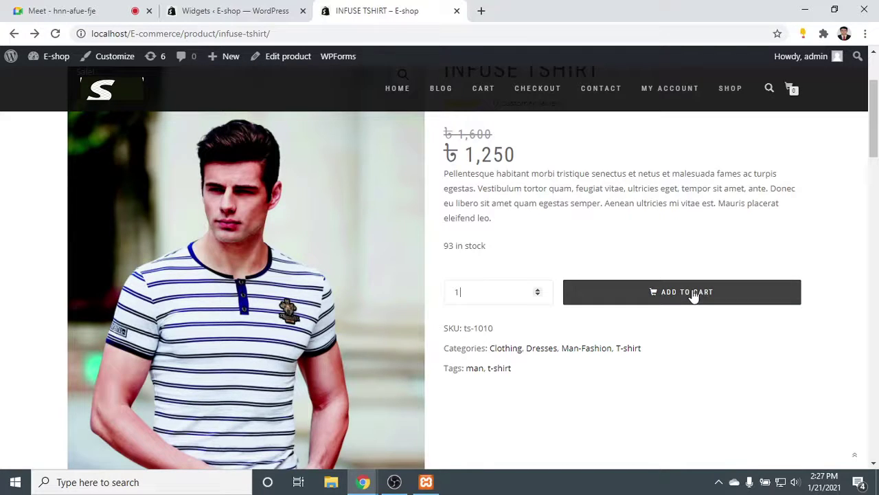
left_click(687, 292)
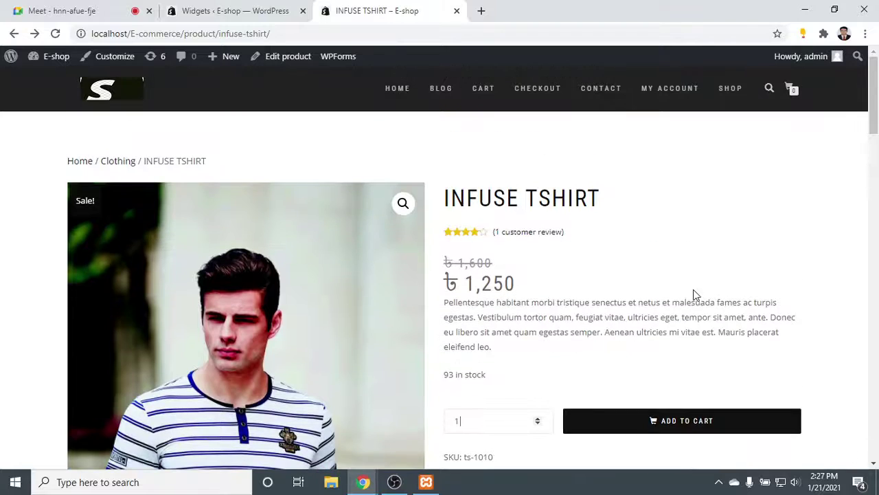
Open the store's home page and view the Our Latest Offers section.
left_click(397, 89)
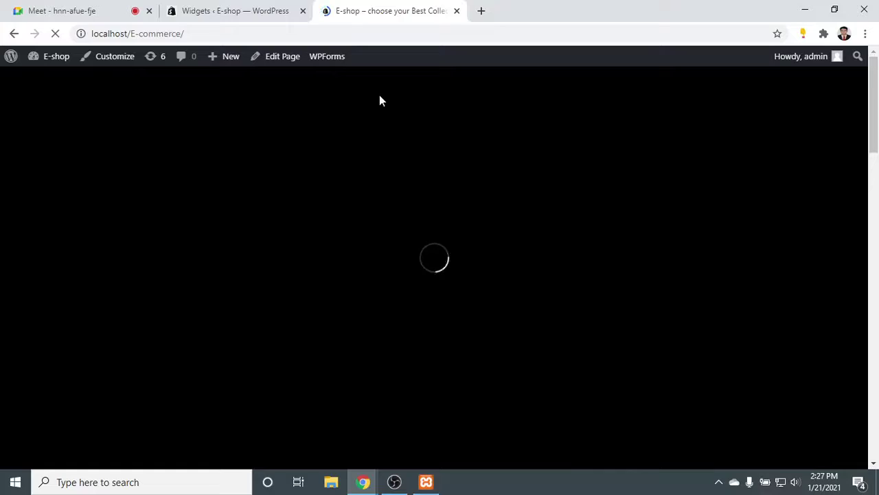
scroll(483, 274, "down", 5)
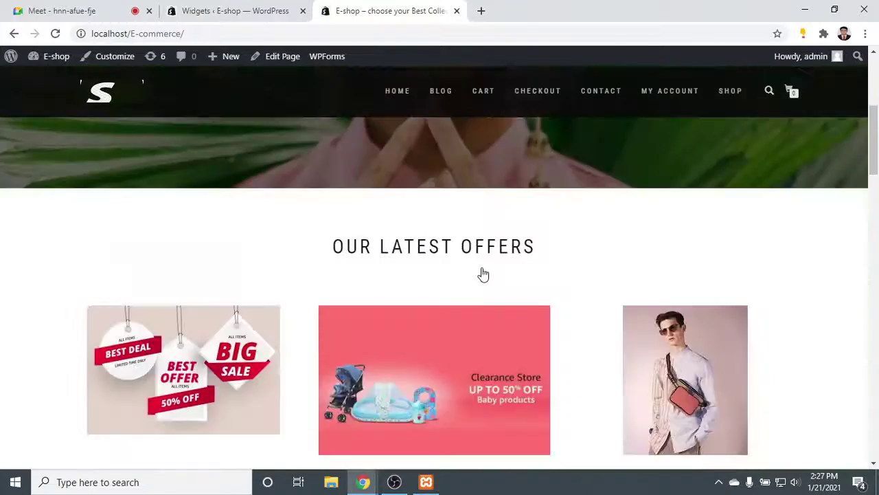
Open the Polo Super slim t-shirt with size product from the home page's Latest Products section.
scroll(483, 274, "down", 10)
scroll(374, 261, "up", 8)
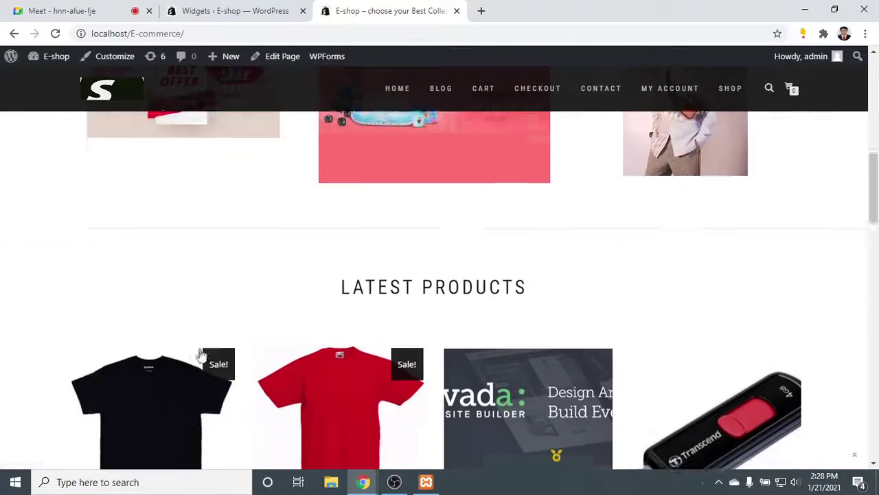
scroll(147, 337, "down", 2)
scroll(131, 332, "down", 1)
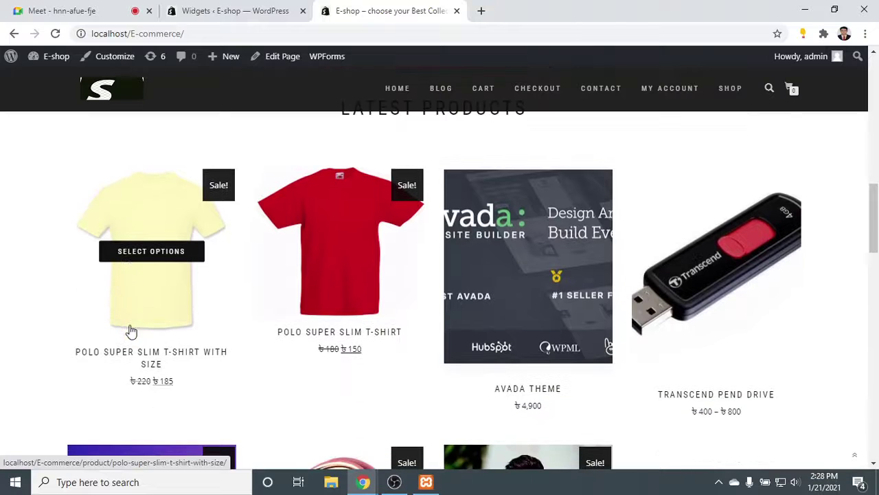
left_click(166, 306)
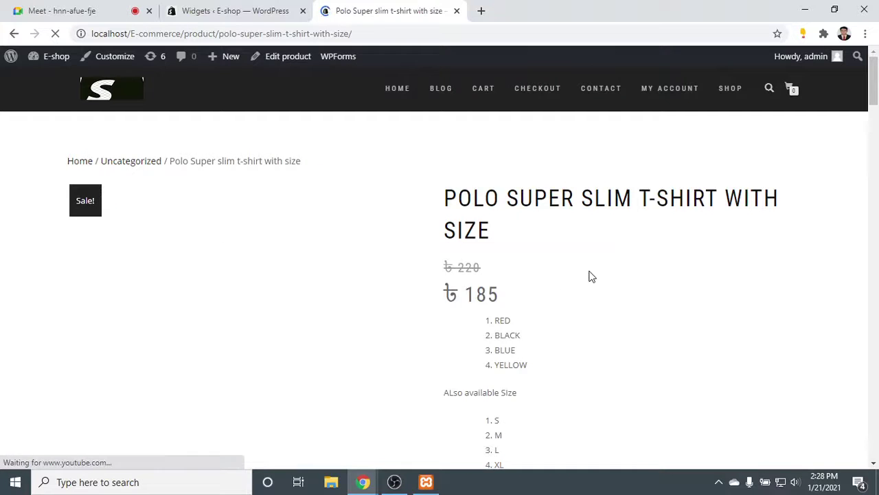
Set the T-shirt's color to RED and its size to M on the product page.
scroll(588, 276, "down", 2)
left_click_drag(457, 139, 528, 165)
left_click(563, 177)
scroll(581, 241, "down", 1)
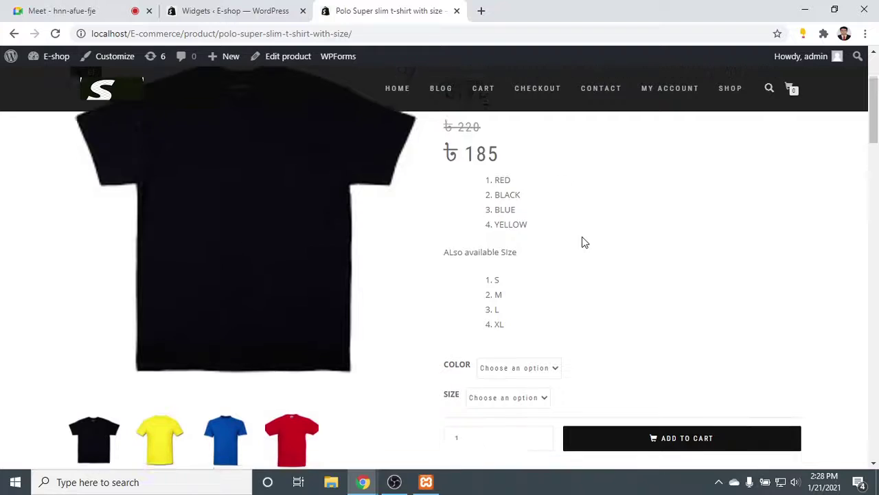
left_click(550, 315)
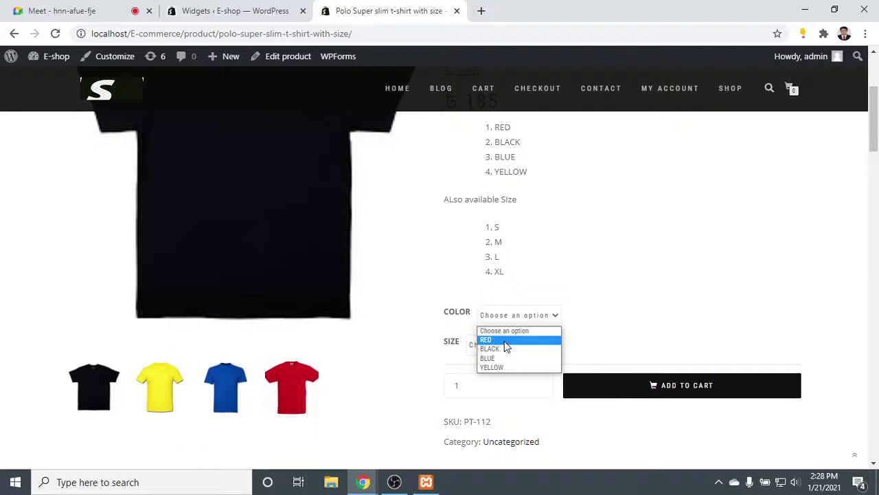
left_click(538, 340)
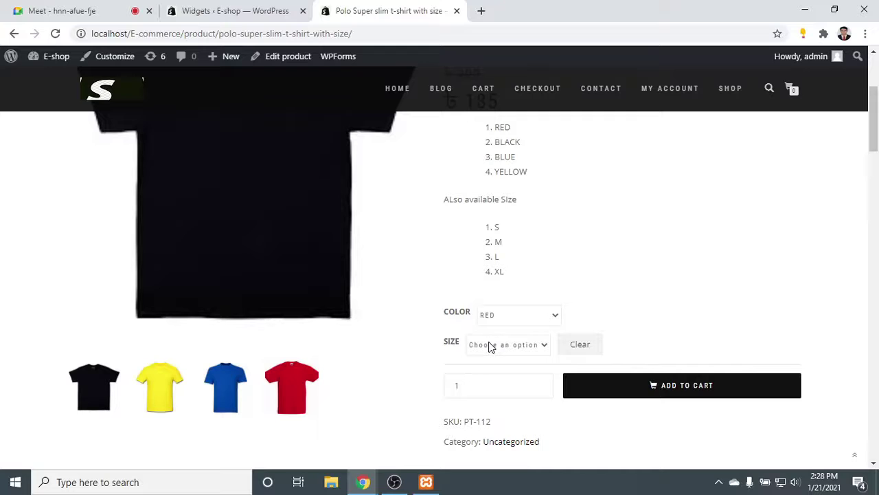
left_click(543, 345)
left_click(527, 379)
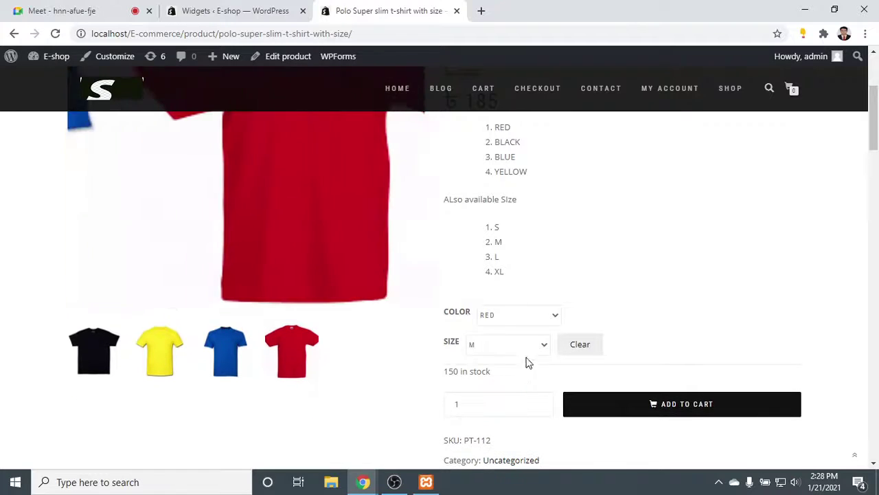
Try size L for the red T-shirt, and return the size selection to M.
left_click(502, 346)
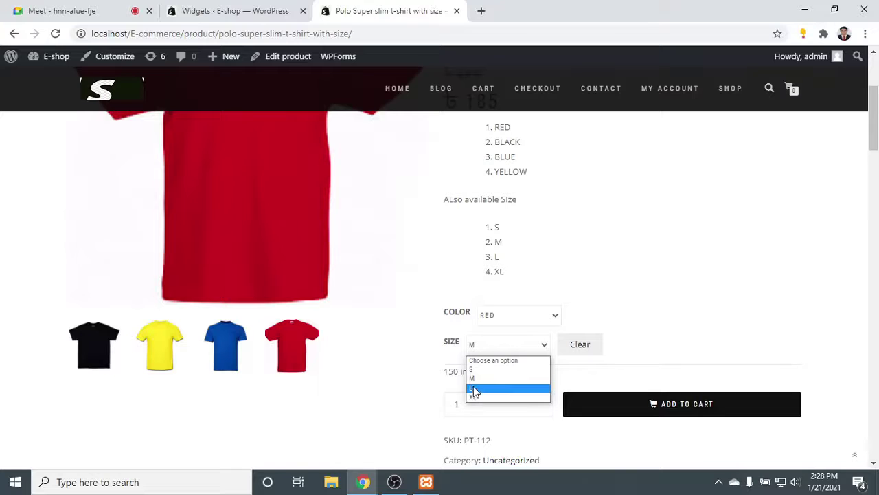
left_click(476, 389)
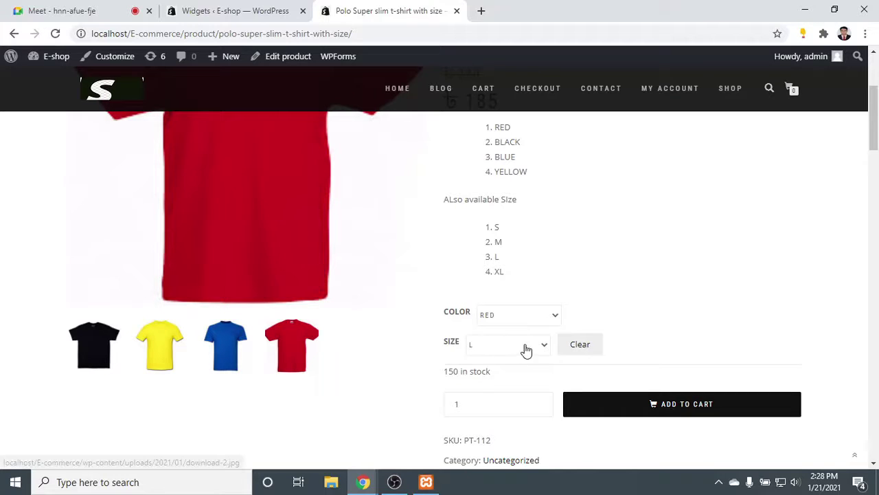
left_click(500, 343)
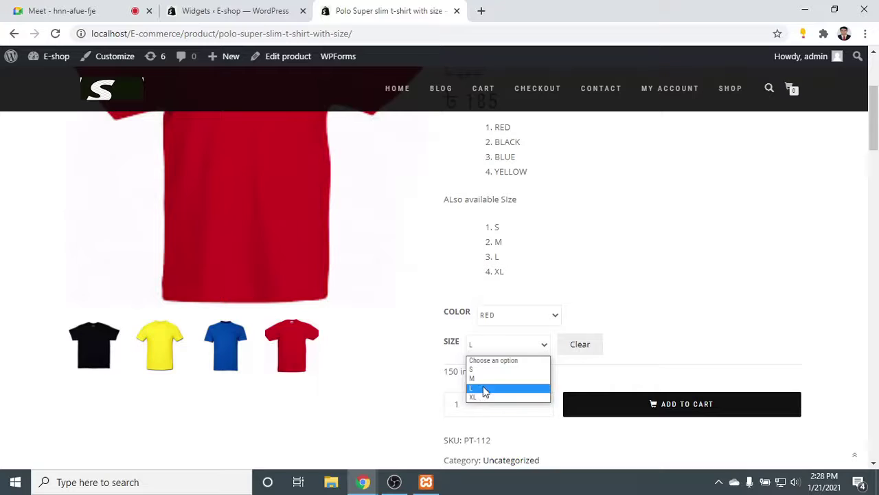
key("Escape")
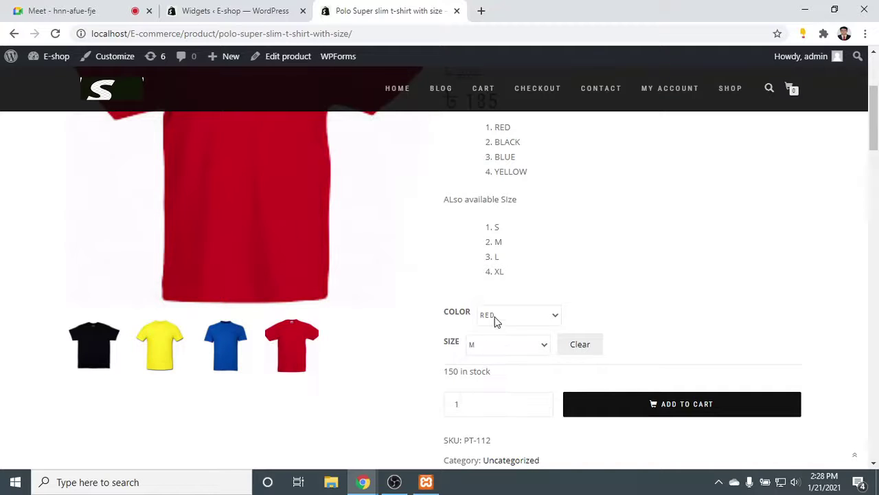
Add the red, size M T-shirt to the cart, and review the cart's items and totals.
left_click(691, 407)
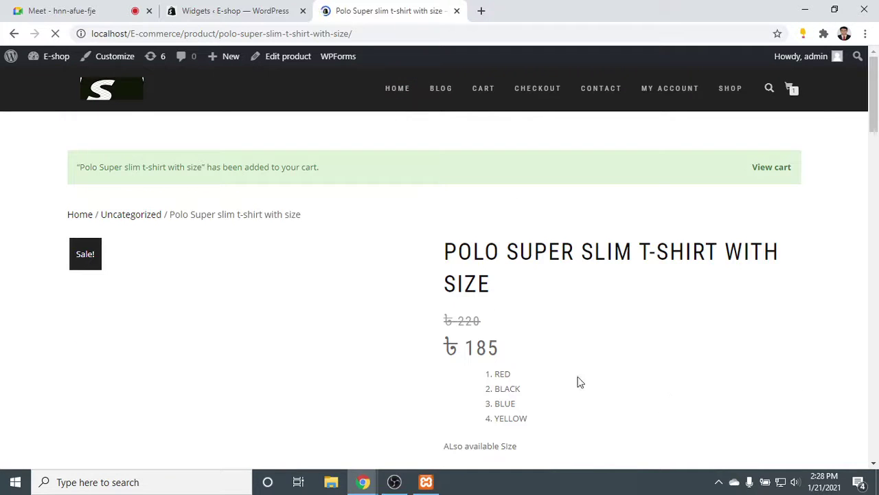
left_click(790, 90)
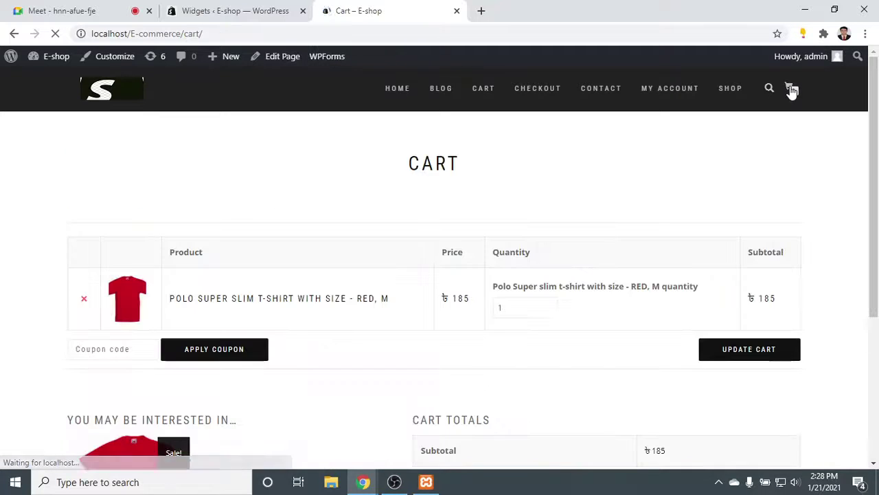
scroll(192, 279, "down", 2)
scroll(186, 282, "down", 1)
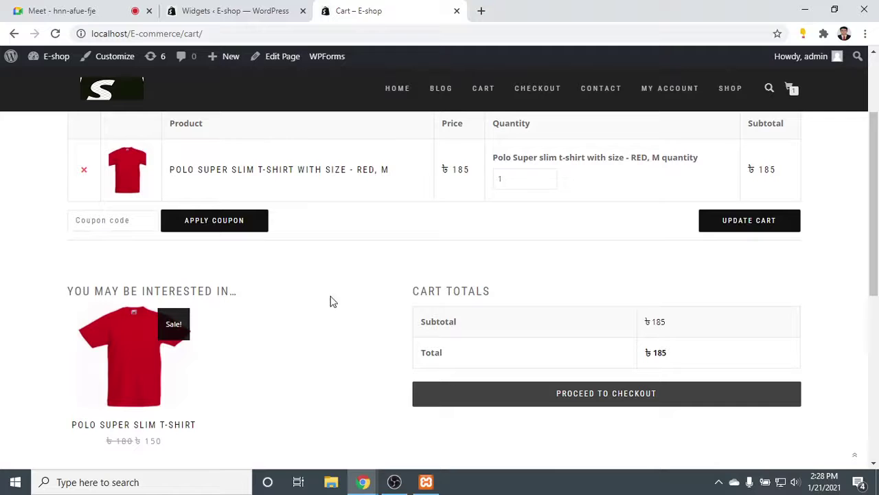
scroll(635, 337, "down", 5)
scroll(687, 328, "up", 5)
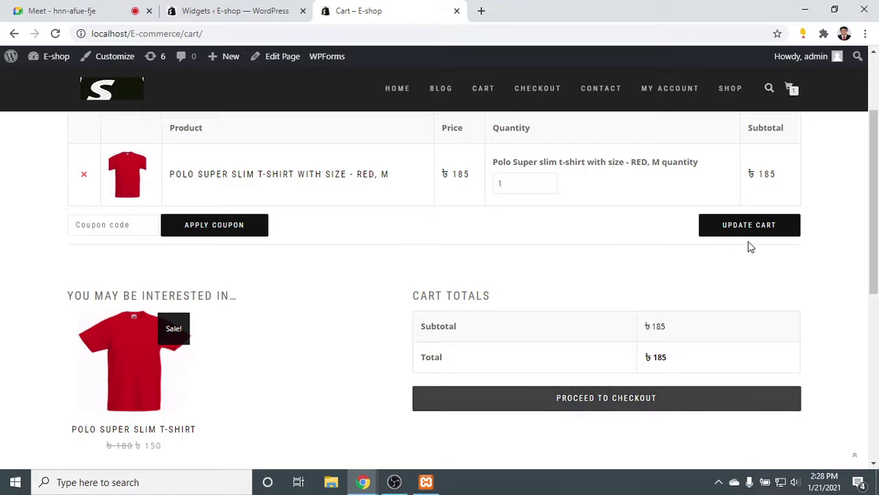
Proceed to checkout and review the billing details, order summary and payment methods.
left_click(622, 402)
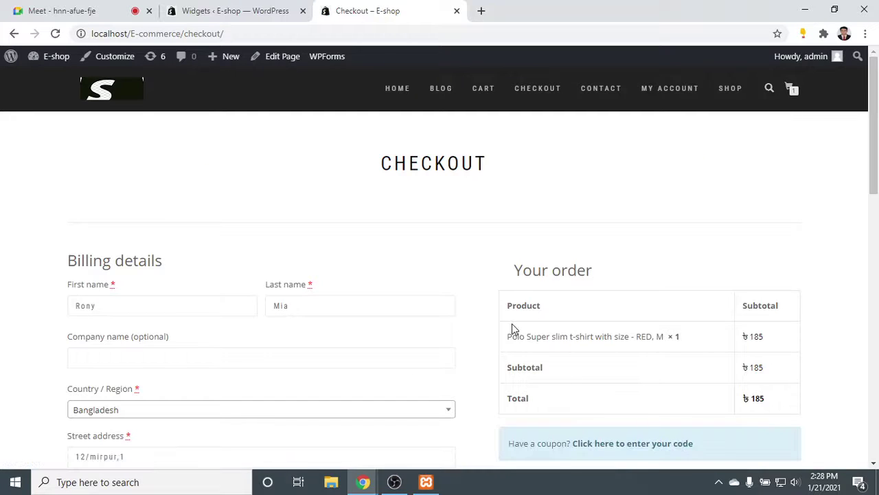
scroll(637, 311, "down", 2)
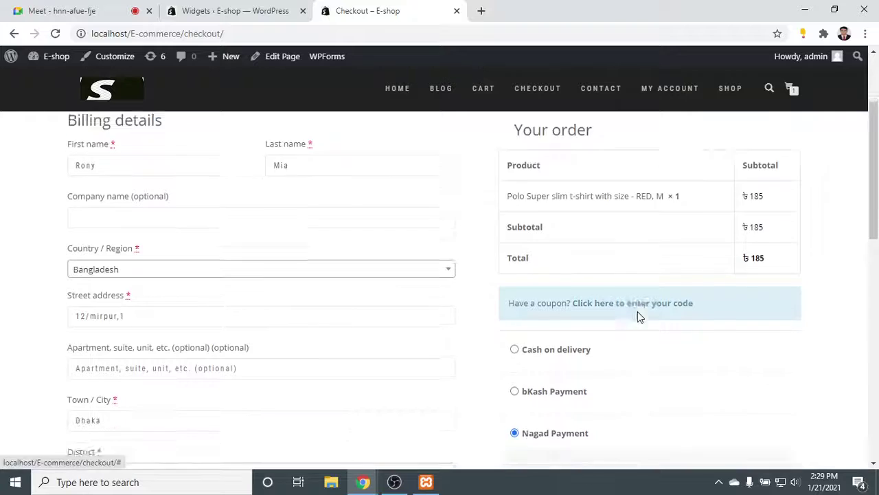
scroll(637, 311, "down", 3)
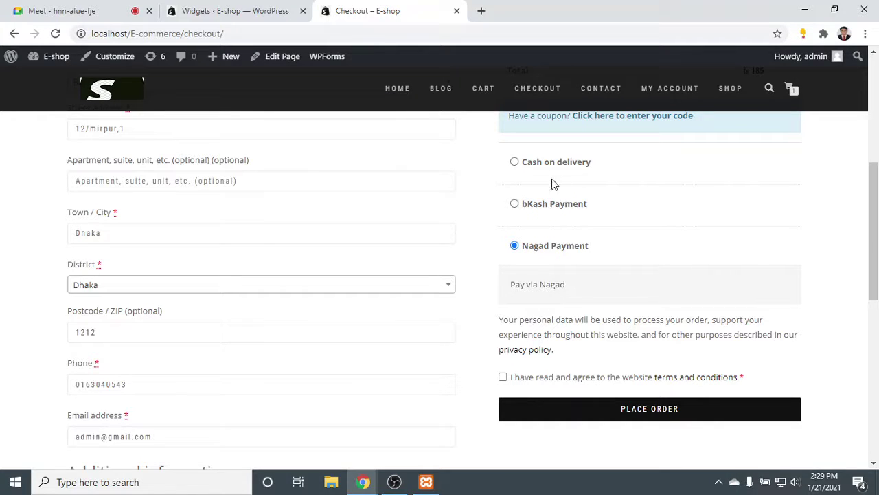
Select bKash Payment, agree to the website's terms and conditions, and place the order.
left_click(557, 206)
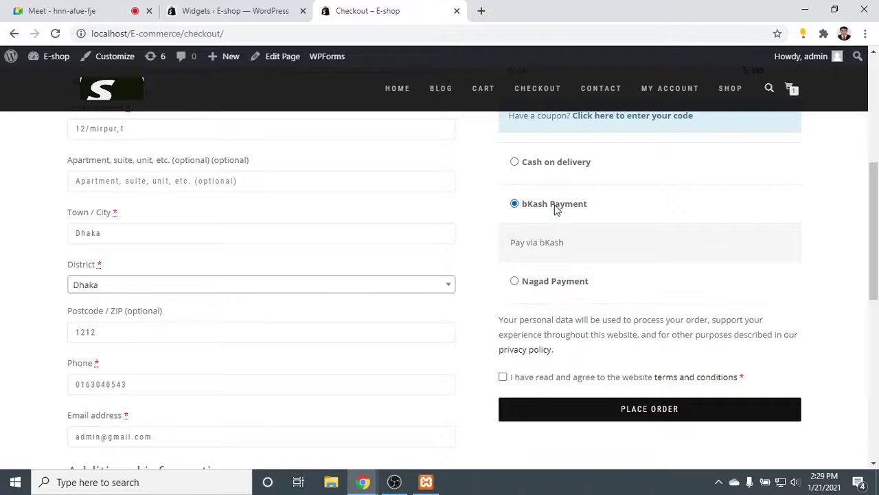
left_click(539, 378)
scroll(316, 328, "up", 5)
scroll(247, 359, "down", 6)
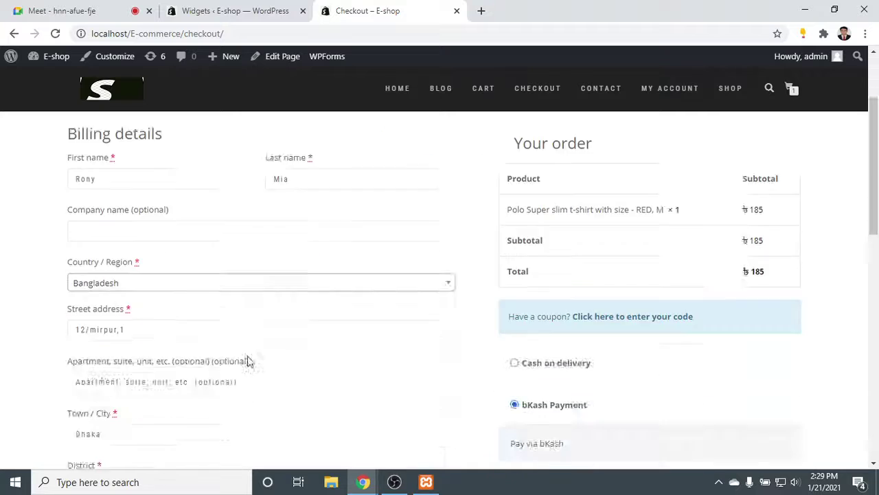
left_click(653, 348)
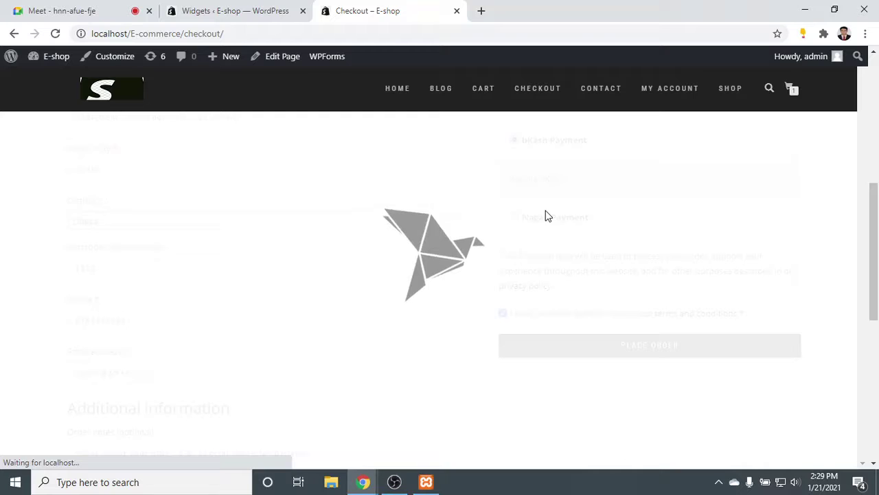
left_click(240, 9)
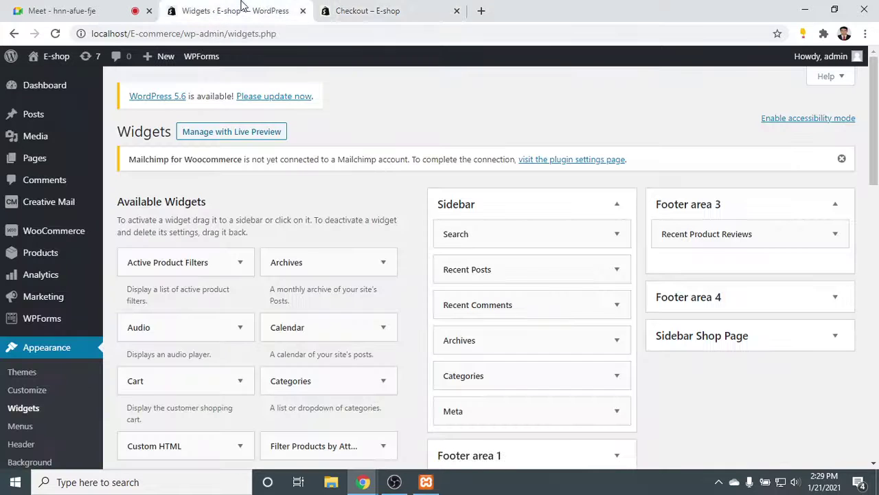
left_click(387, 8)
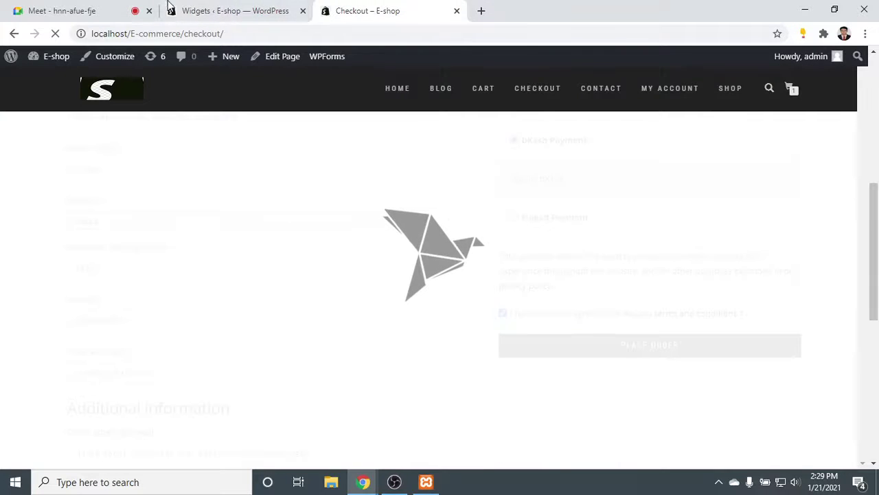
left_click(198, 8)
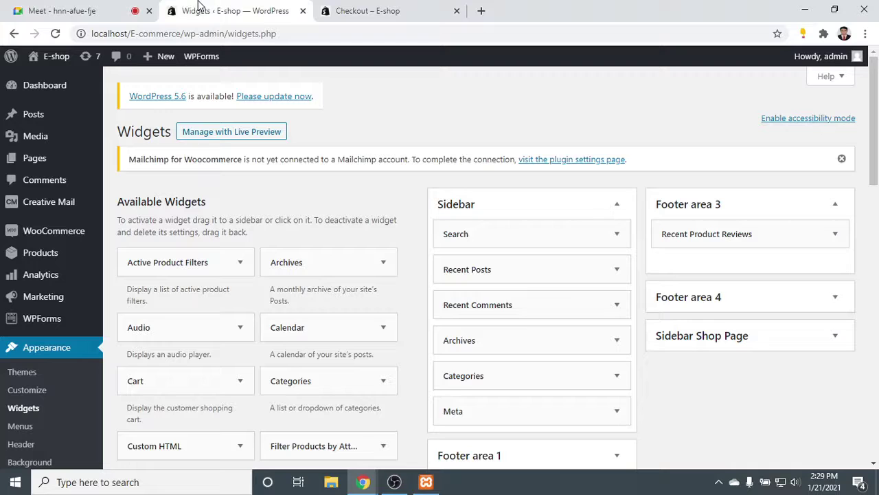
left_click(394, 483)
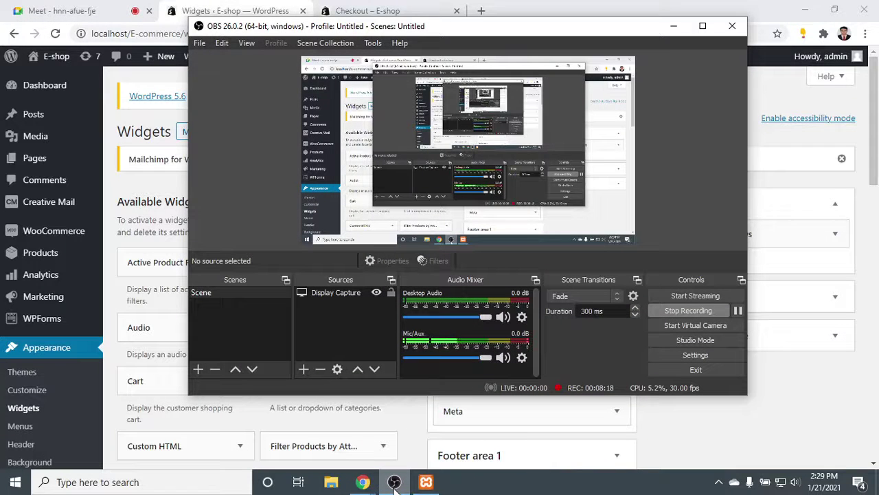
left_click(393, 483)
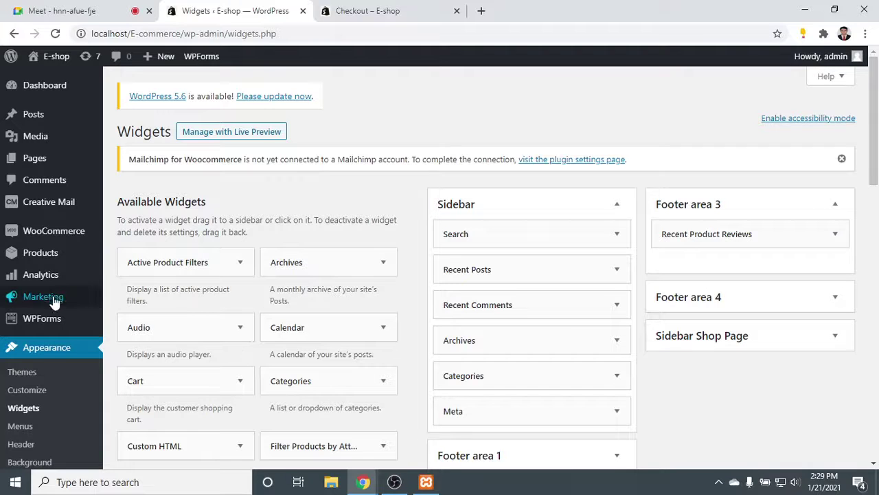
mouse_move(71, 242)
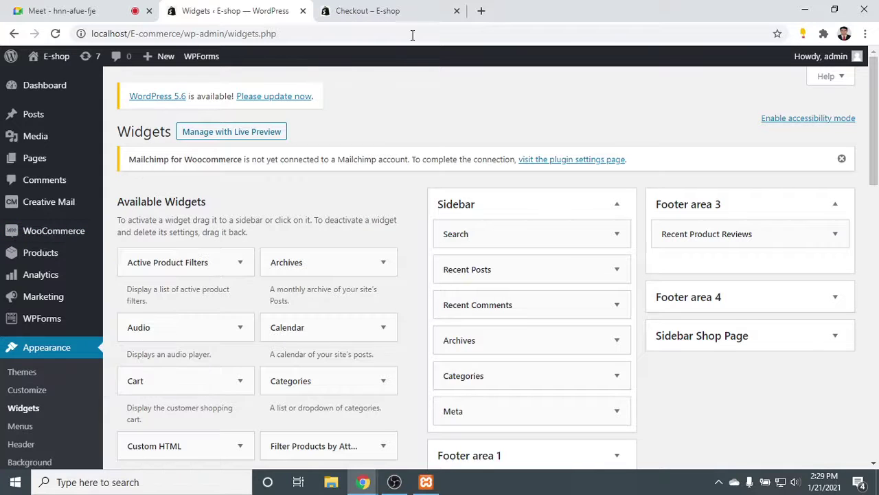
Return to the store's order payment page, select bKash Payment, and pay for the order to bring up the bKash account form.
left_click(358, 10)
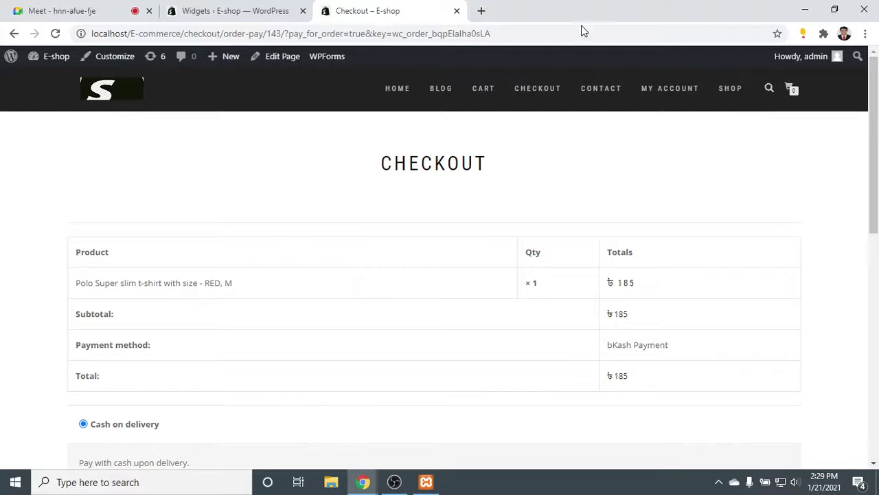
left_click(448, 90)
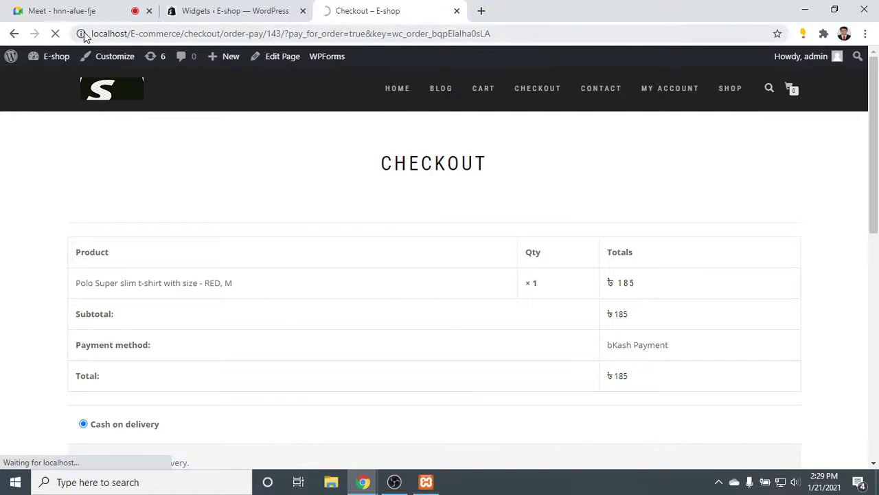
scroll(531, 239, "down", 5)
scroll(531, 238, "up", 3)
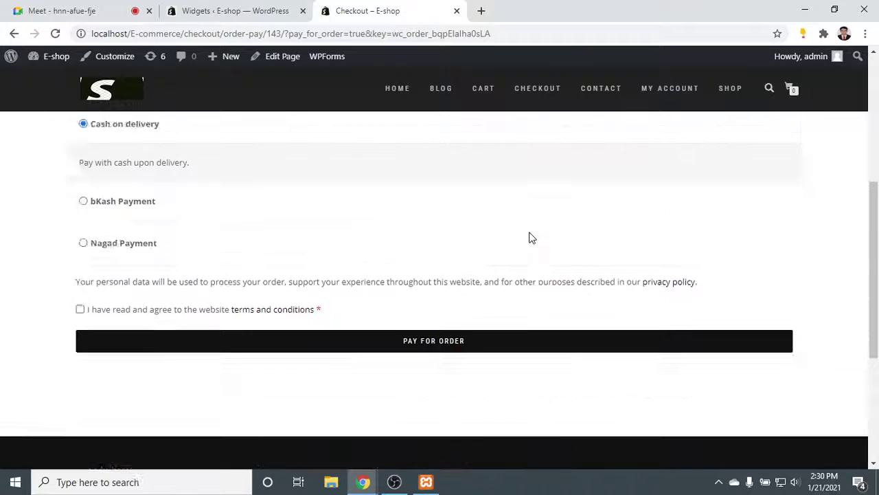
scroll(459, 261, "down", 1)
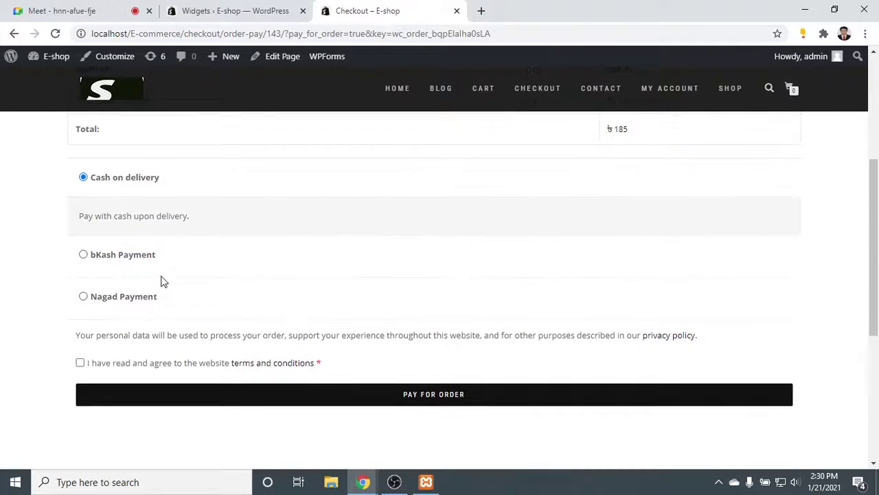
left_click(143, 257)
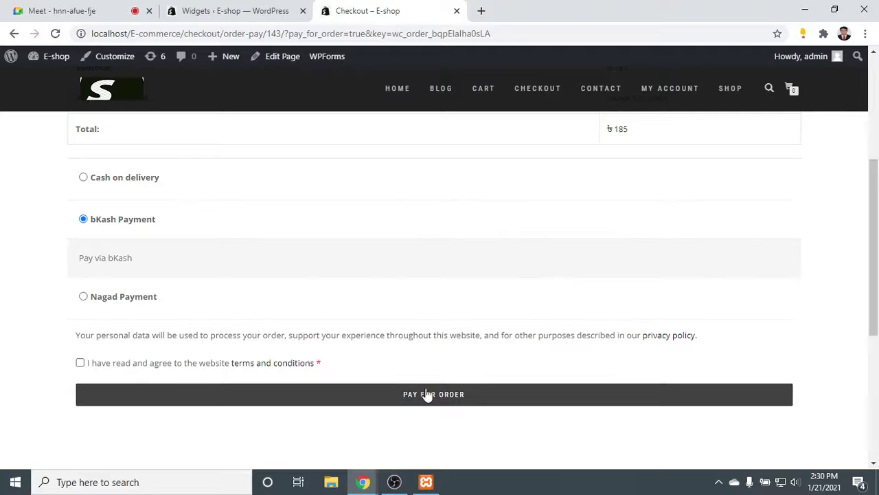
left_click(505, 394)
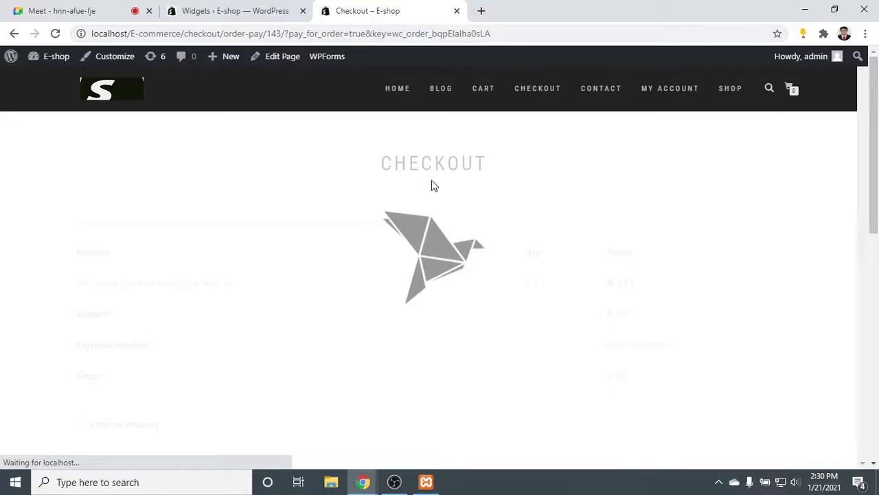
left_click(207, 8)
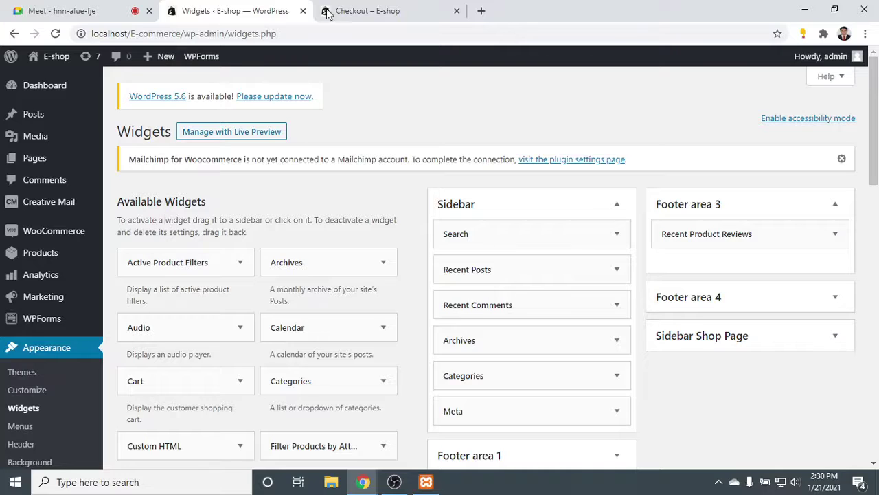
left_click(351, 6)
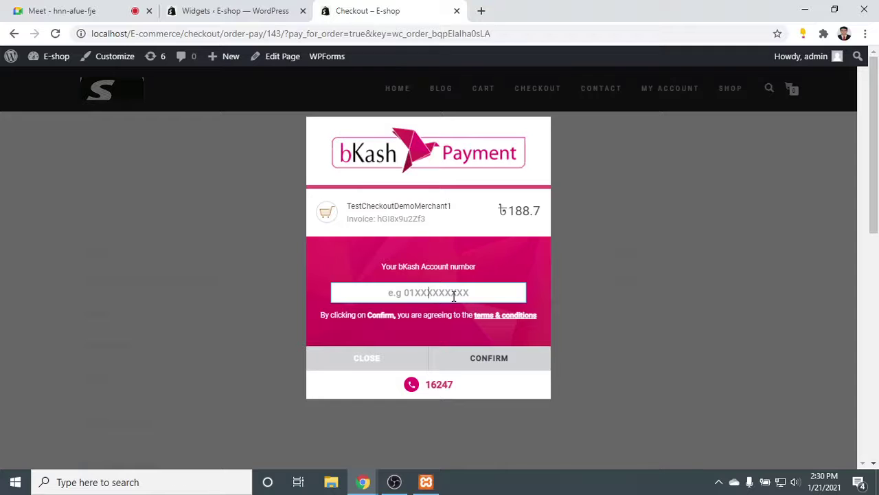
Check the merchant, invoice and amount in the bKash payment form, and close it, confirming the payment's cancellation.
left_click(69, 7)
left_click(395, 8)
left_click_drag(621, 196, 465, 211)
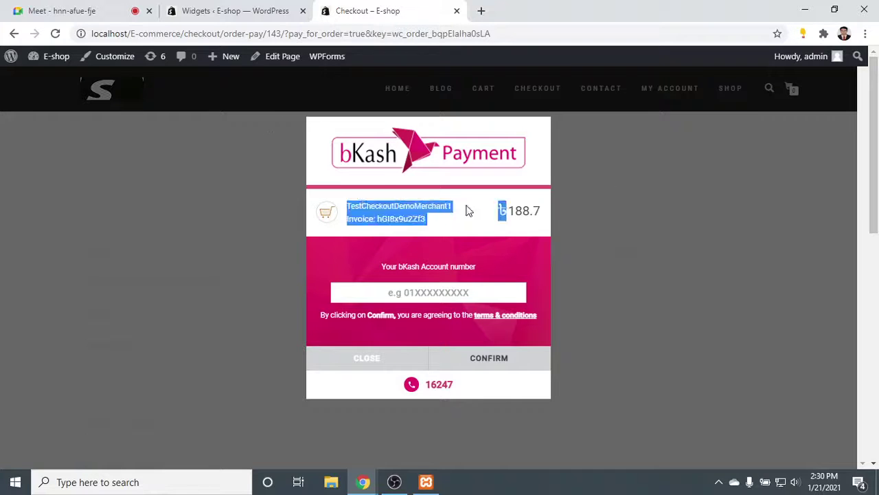
left_click_drag(292, 223, 424, 217)
left_click(437, 217)
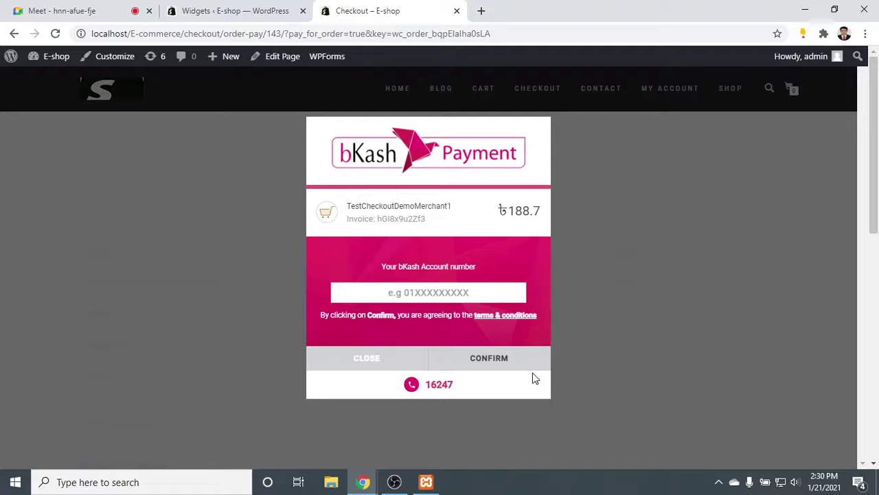
left_click(362, 359)
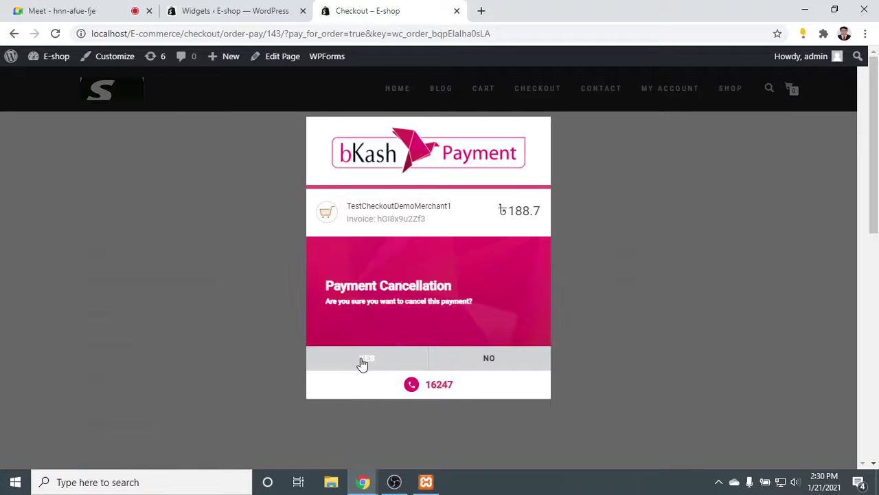
left_click(364, 360)
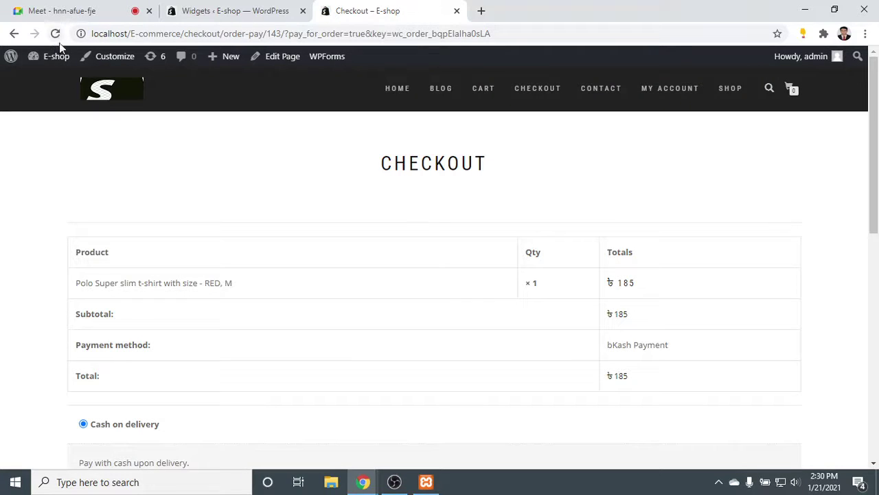
Review the order payment page's product, totals, payment methods and terms agreement.
scroll(694, 307, "down", 4)
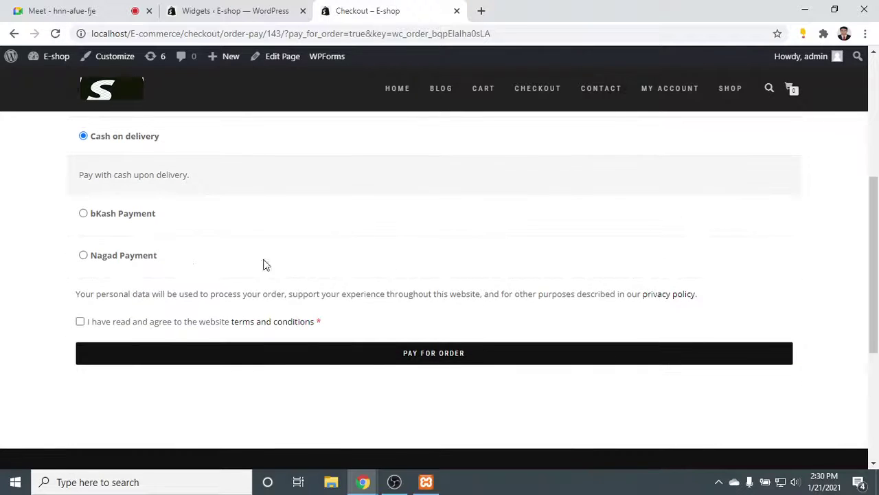
scroll(186, 273, "up", 4)
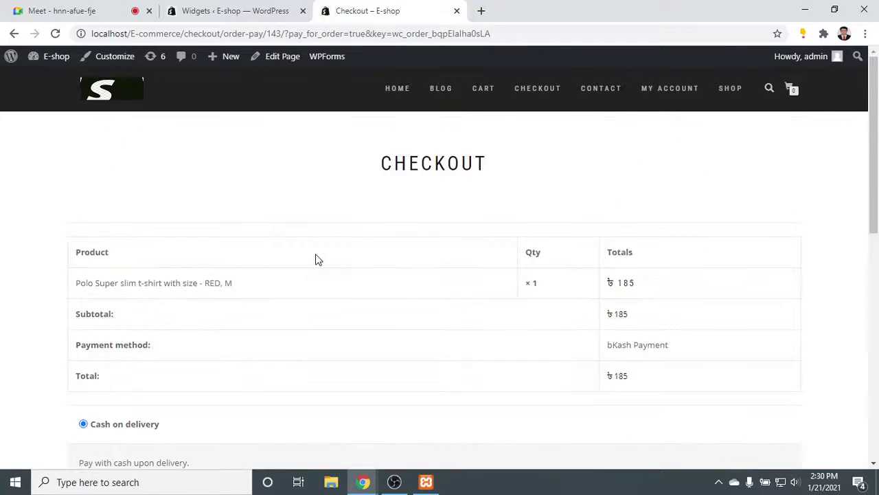
scroll(117, 213, "down", 2)
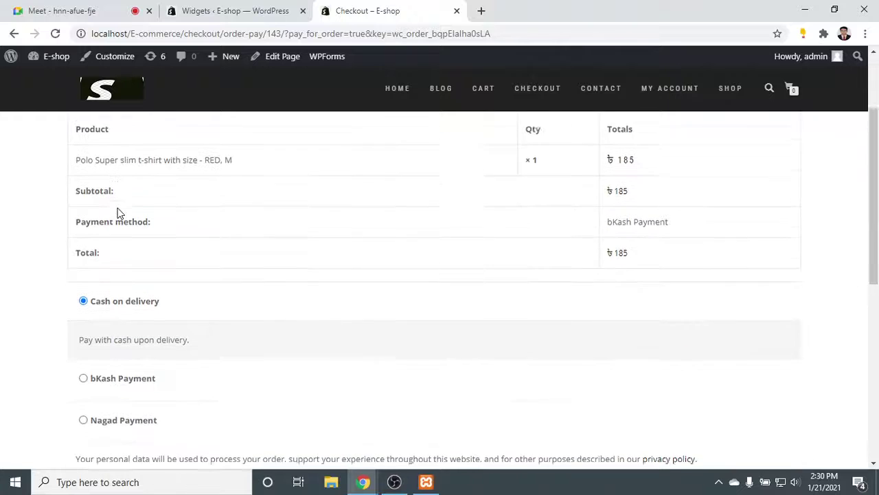
scroll(117, 213, "up", 2)
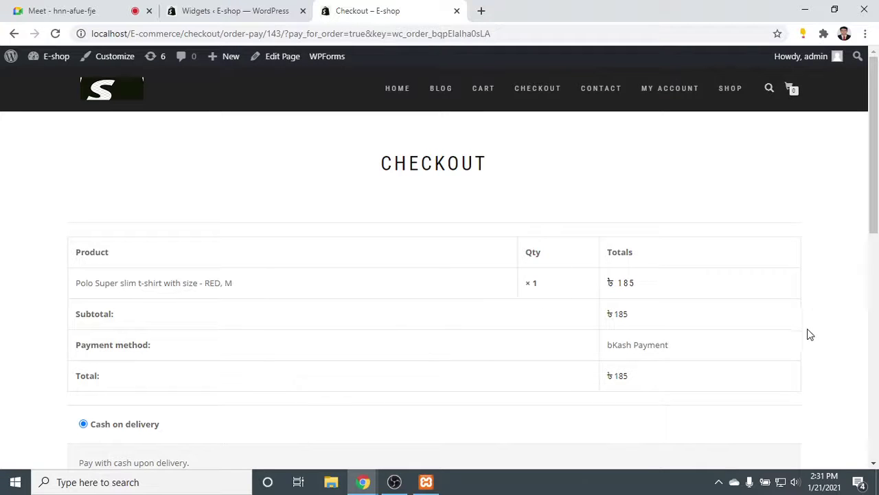
scroll(738, 288, "down", 6)
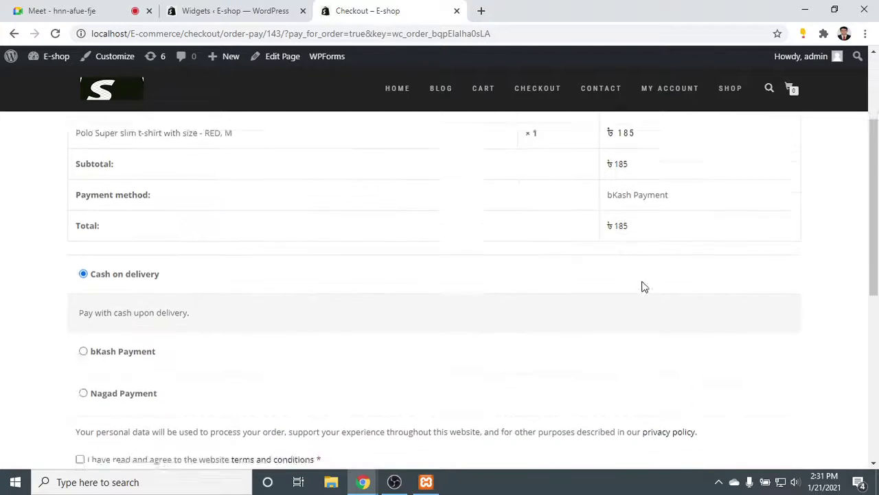
scroll(643, 288, "up", 6)
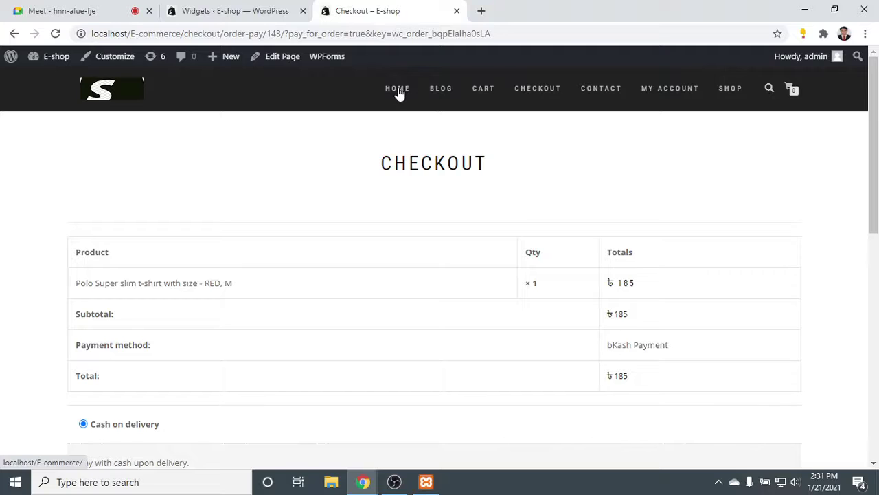
scroll(552, 309, "down", 5)
scroll(554, 309, "up", 5)
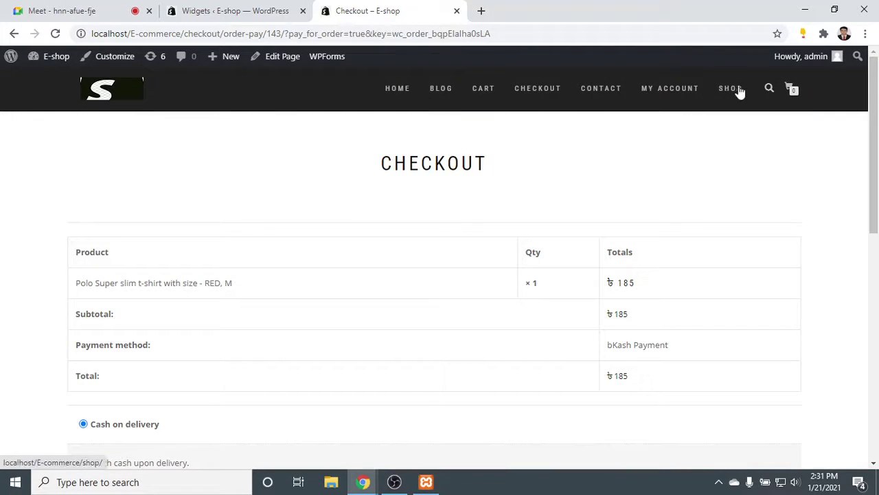
Return to the store's home page and look through the latest products and their purchase options.
left_click(398, 95)
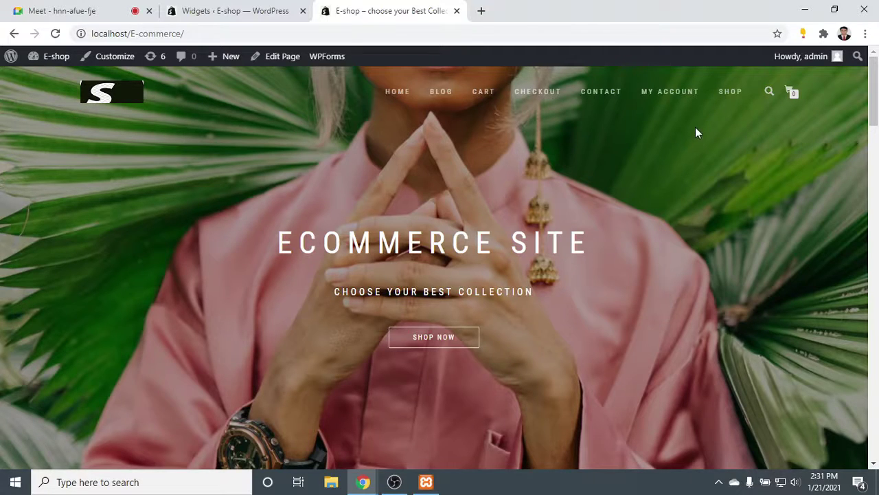
scroll(648, 158, "down", 15)
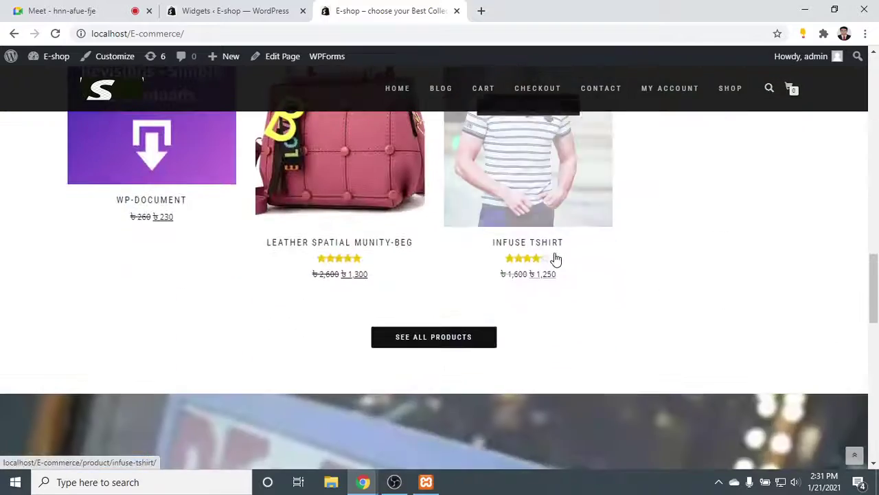
scroll(556, 259, "up", 8)
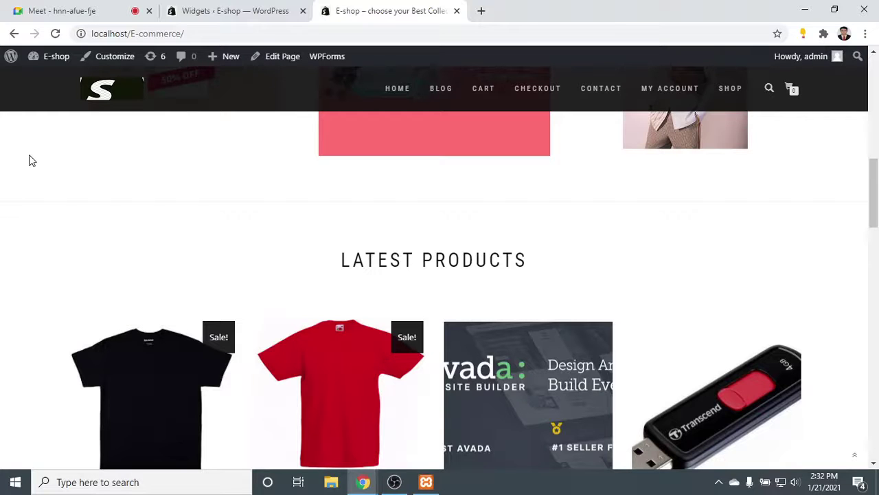
scroll(172, 206, "down", 3)
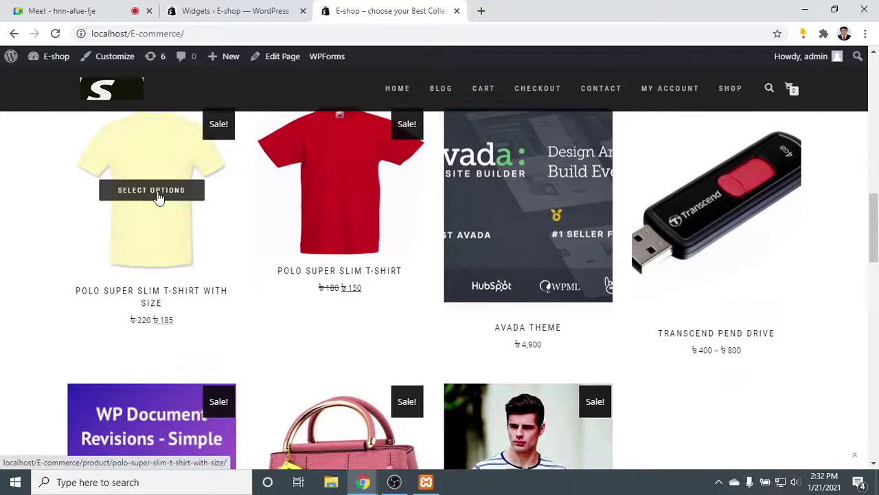
mouse_move(135, 202)
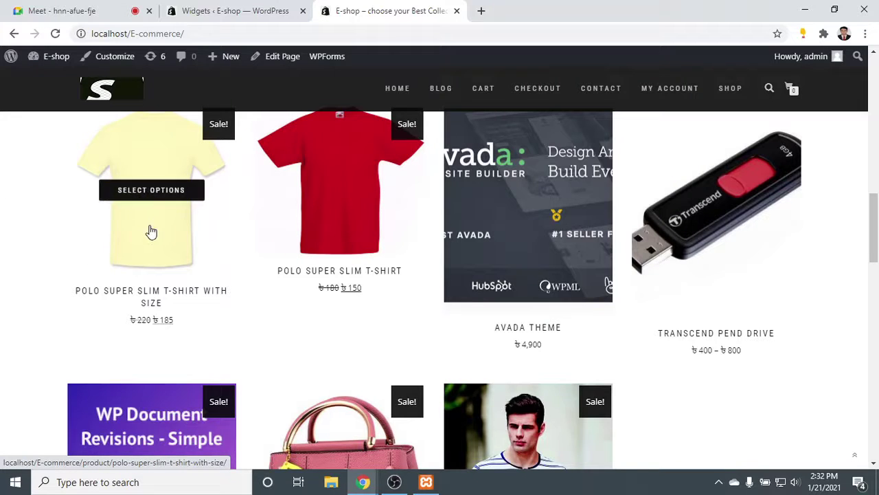
mouse_move(700, 209)
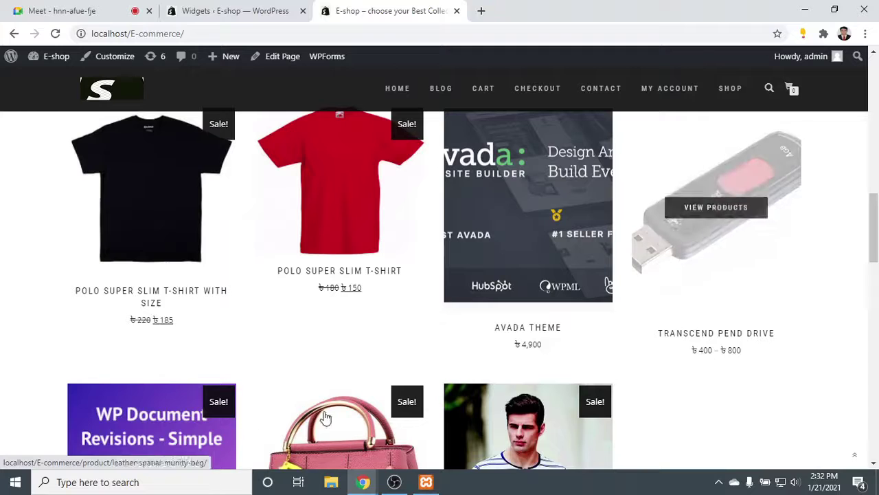
Add the Leather Spatial Munity-Beg from the latest products to the cart, and open the cart page.
scroll(324, 416, "down", 3)
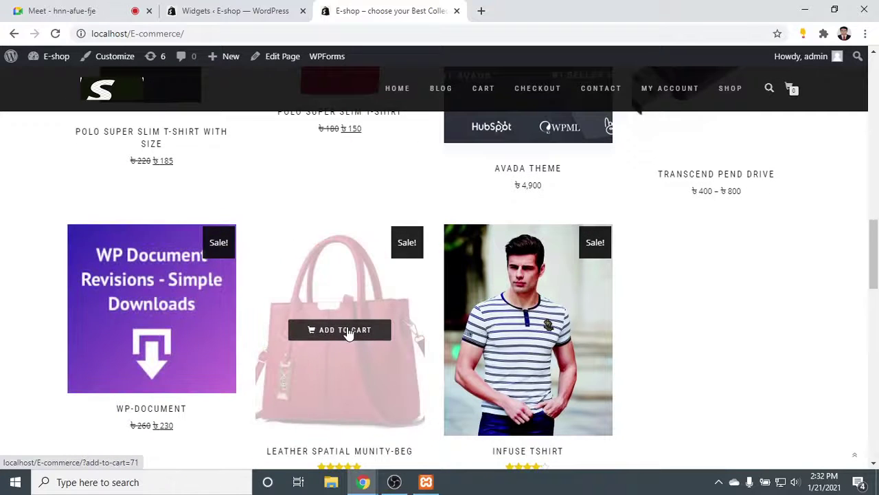
left_click(347, 332)
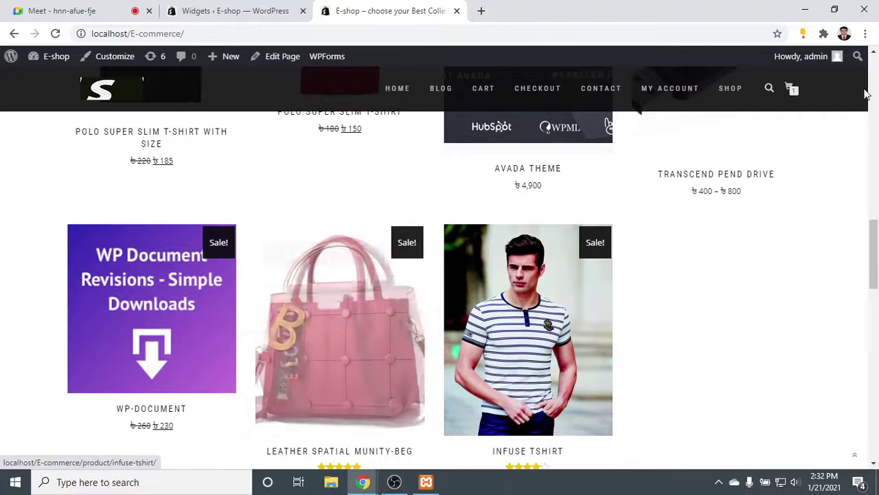
left_click(797, 190)
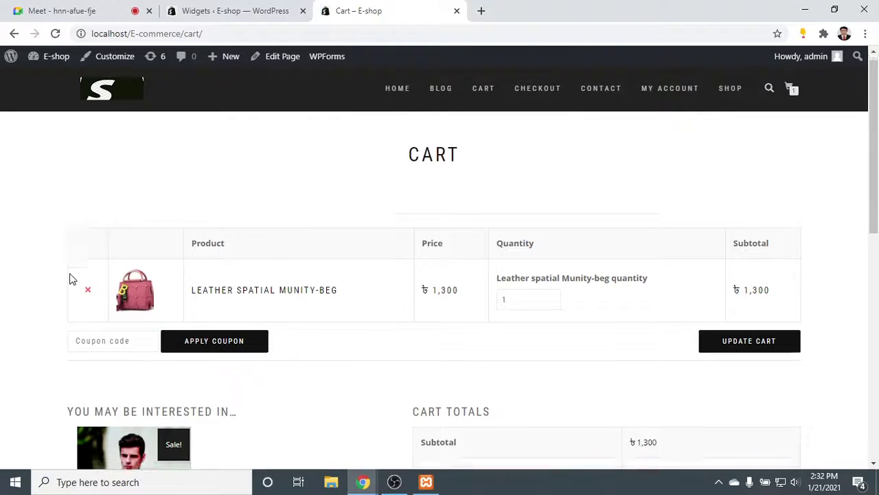
Examine the cart's product row, coupon code field, suggested product and cart totals.
scroll(21, 227, "down", 2)
scroll(1, 195, "up", 2)
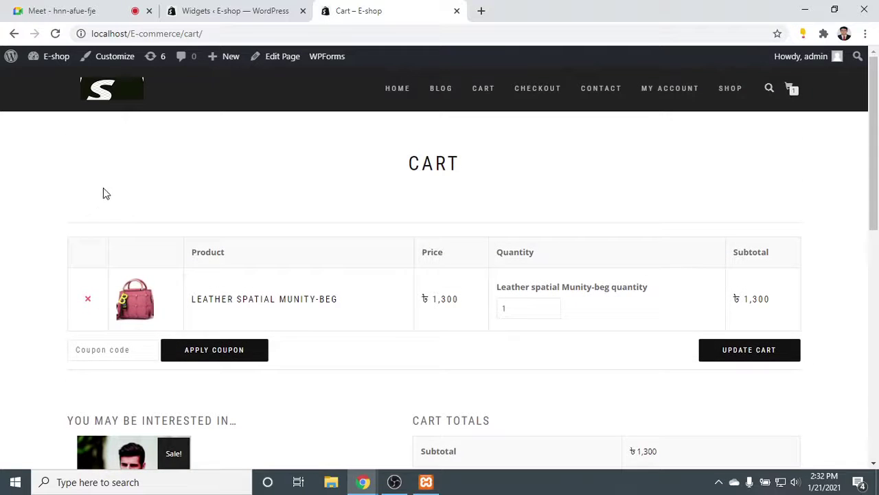
left_click_drag(103, 194, 852, 271)
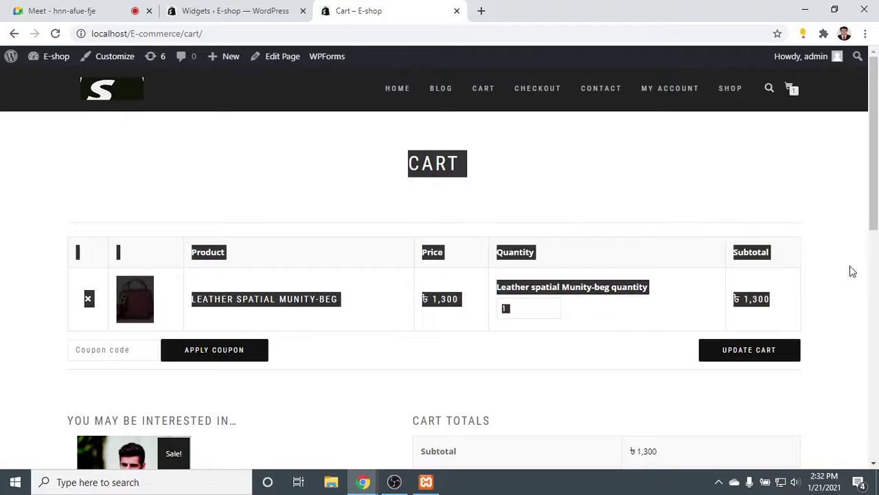
left_click(852, 271)
scroll(135, 308, "down", 1)
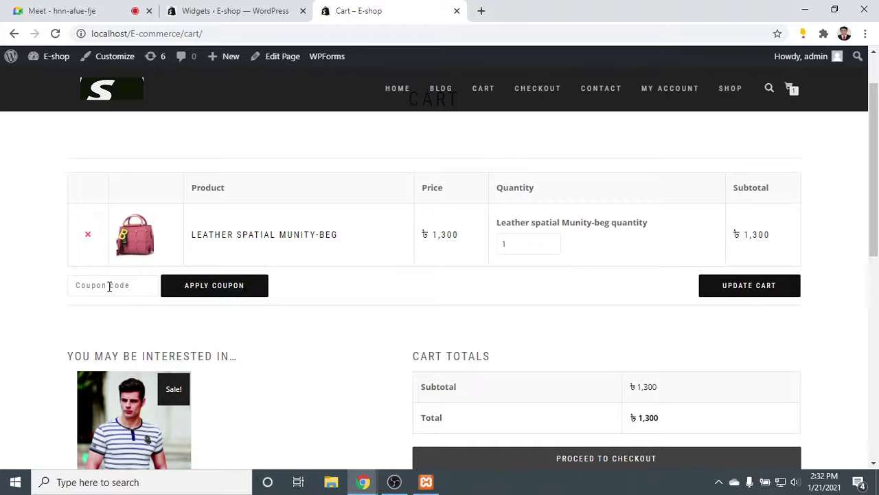
scroll(481, 308, "down", 2)
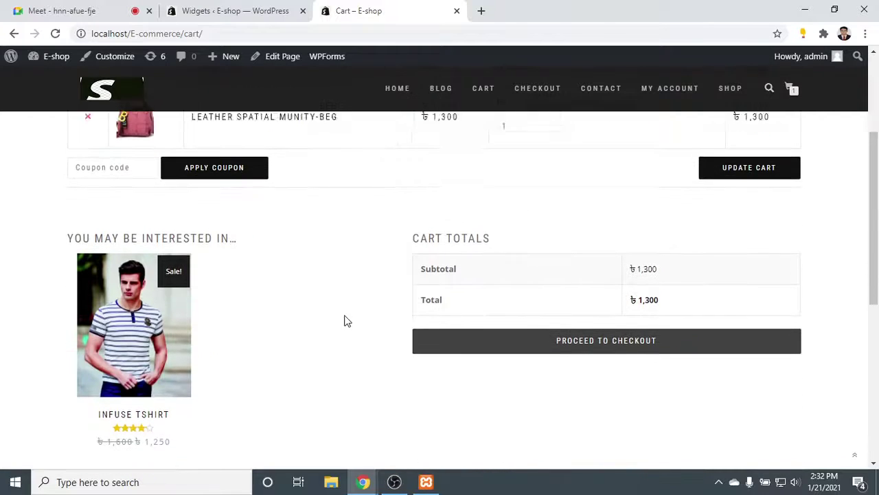
scroll(289, 303, "up", 2)
Switch to the WordPress admin, open WooCommerce's coupons, and start creating the first coupon.
left_click(261, 11)
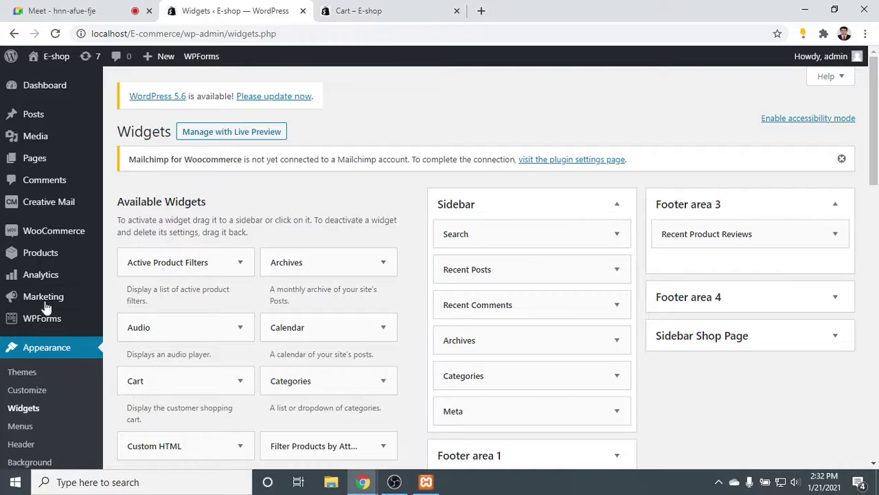
mouse_move(48, 235)
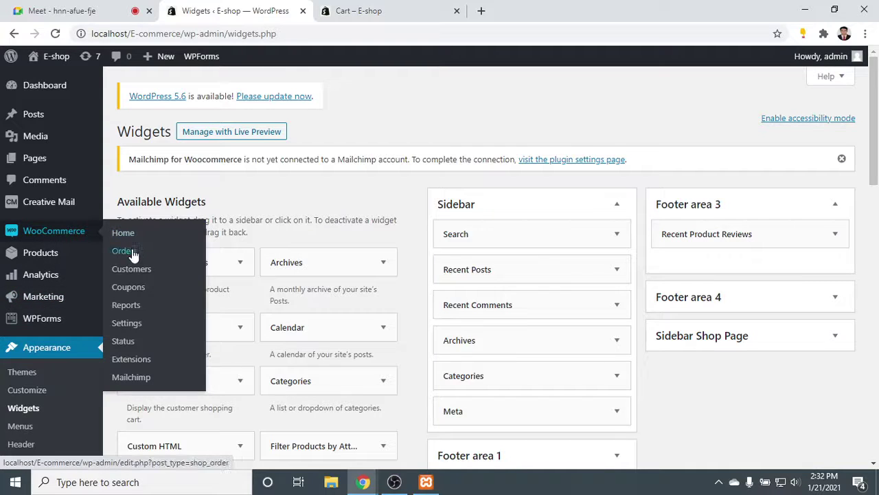
left_click(140, 288)
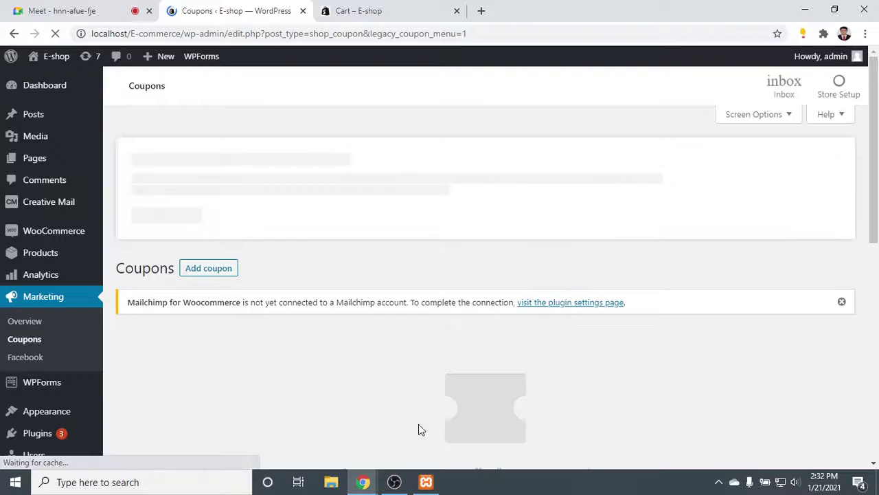
scroll(418, 424, "down", 2)
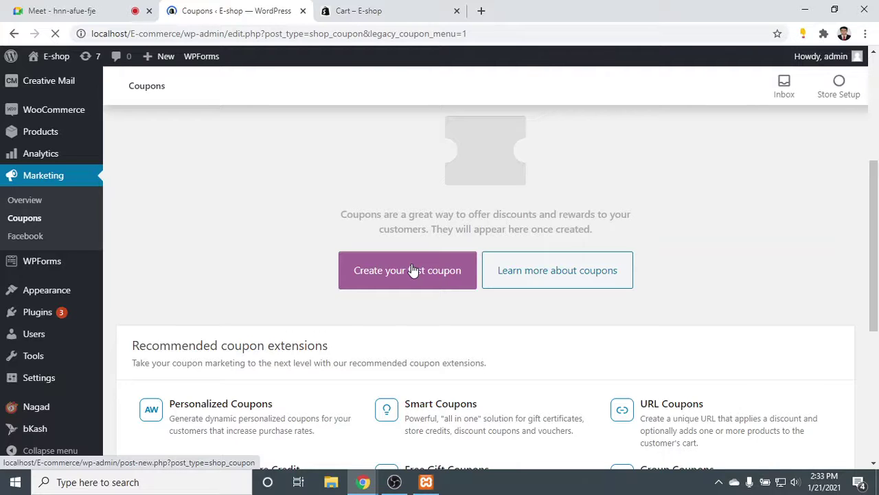
left_click(414, 270)
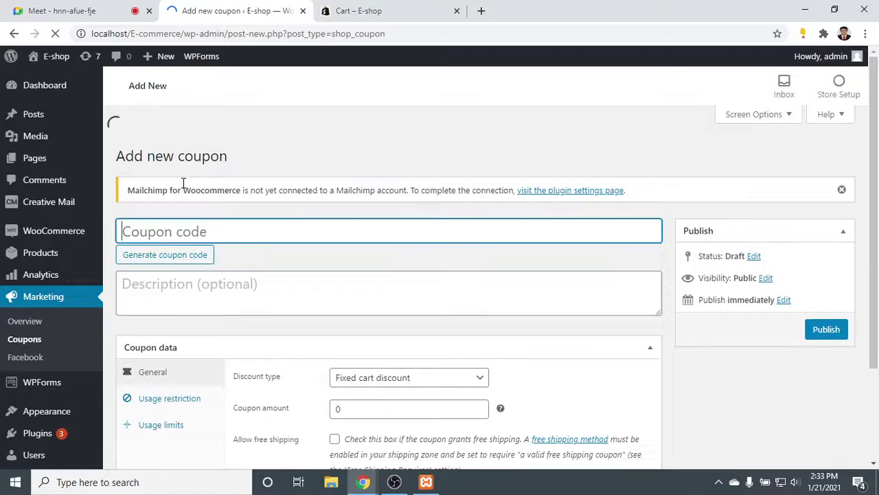
scroll(323, 216, "down", 2)
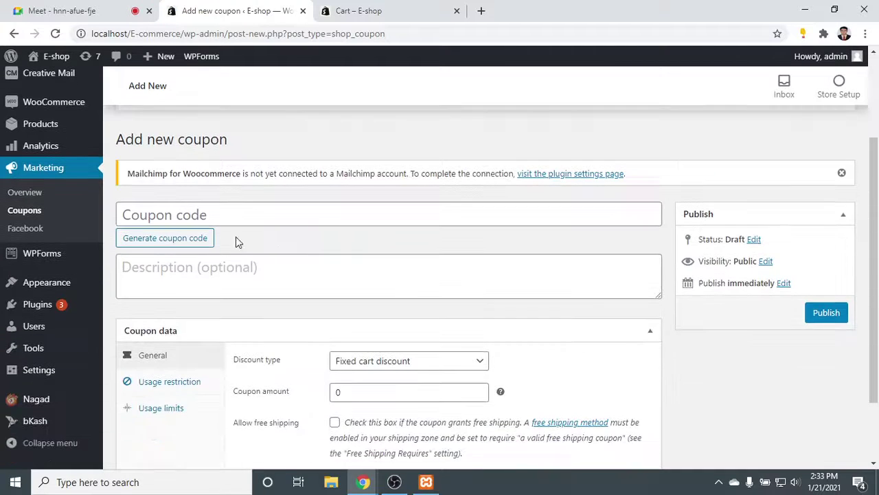
Generate an automatic code for the new coupon, regenerating it several times.
left_click(199, 215)
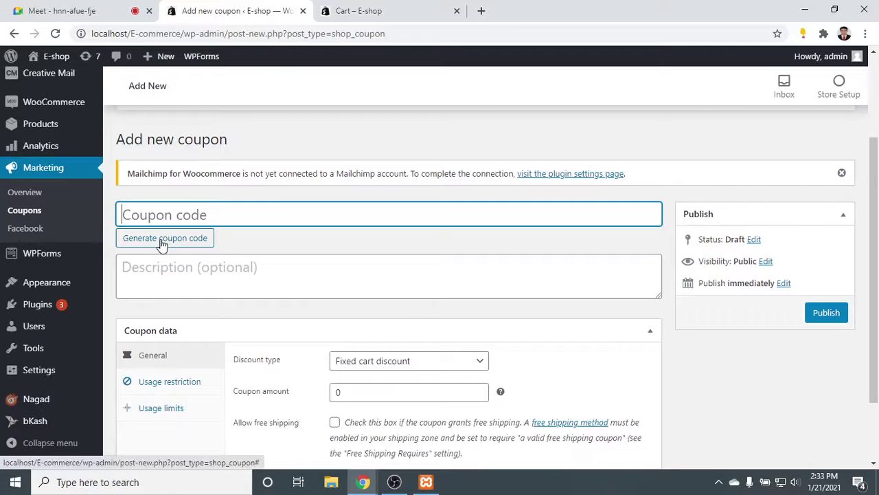
left_click(162, 240)
left_click(163, 241)
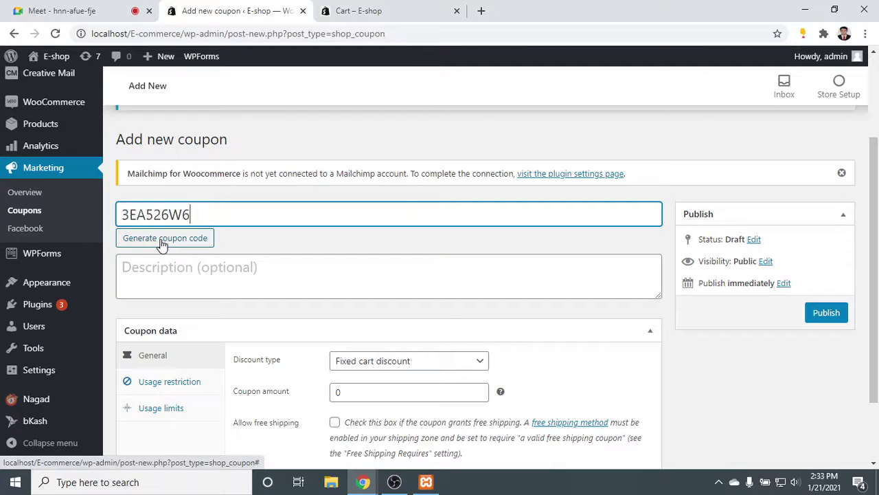
left_click(162, 240)
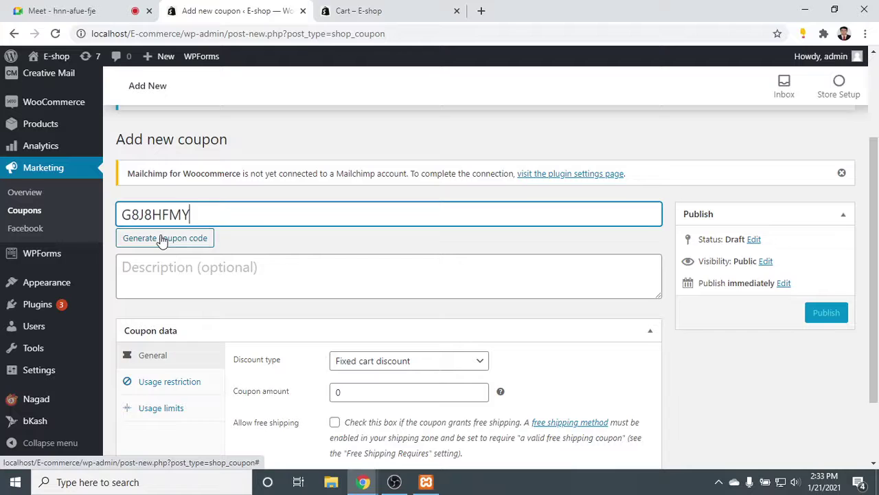
left_click(162, 240)
left_click(162, 241)
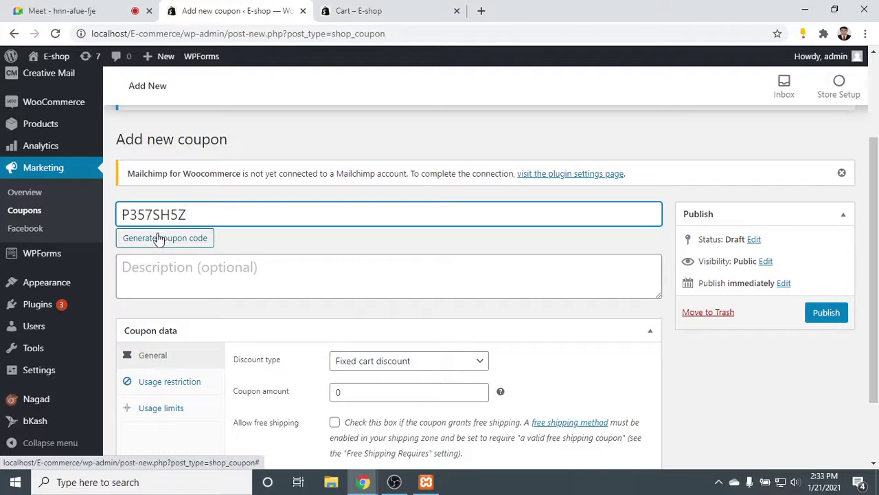
left_click(159, 241)
left_click(158, 241)
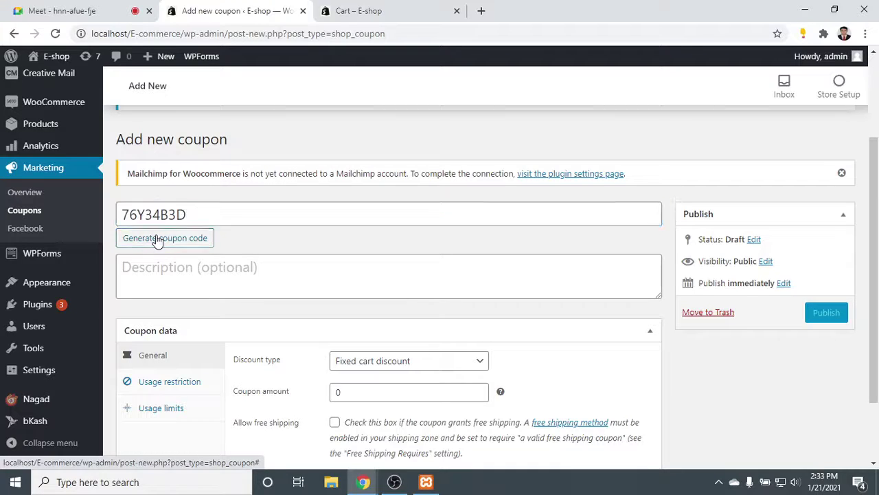
Regenerate the new coupon's automatic code many more times, keeping the last generated one as the coupon code.
left_click(158, 240)
left_click(158, 240)
left_click(158, 239)
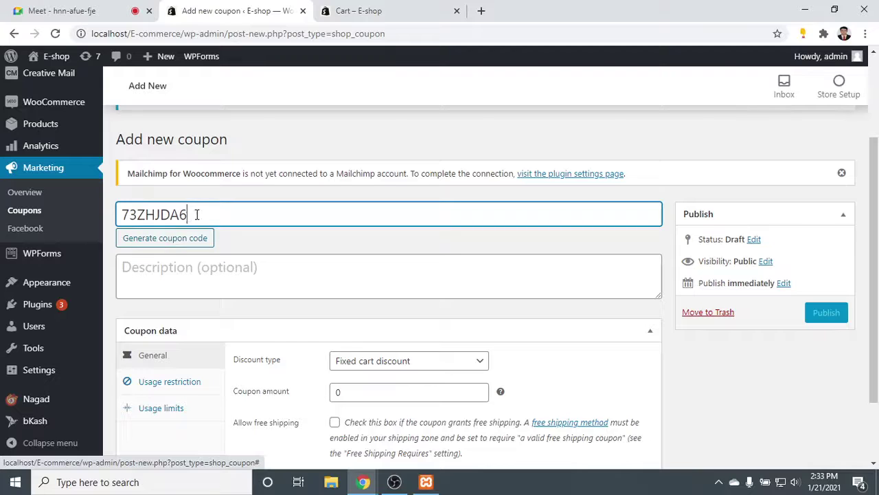
left_click_drag(121, 214, 176, 251)
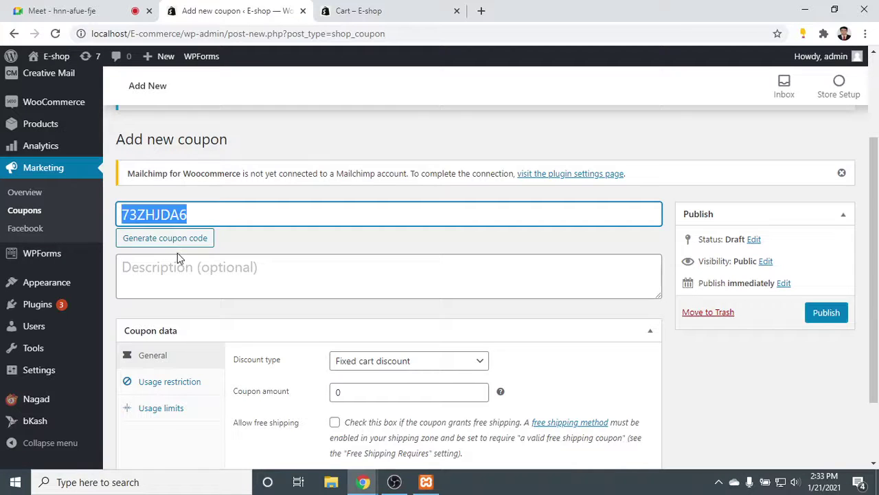
left_click(176, 243)
left_click(178, 244)
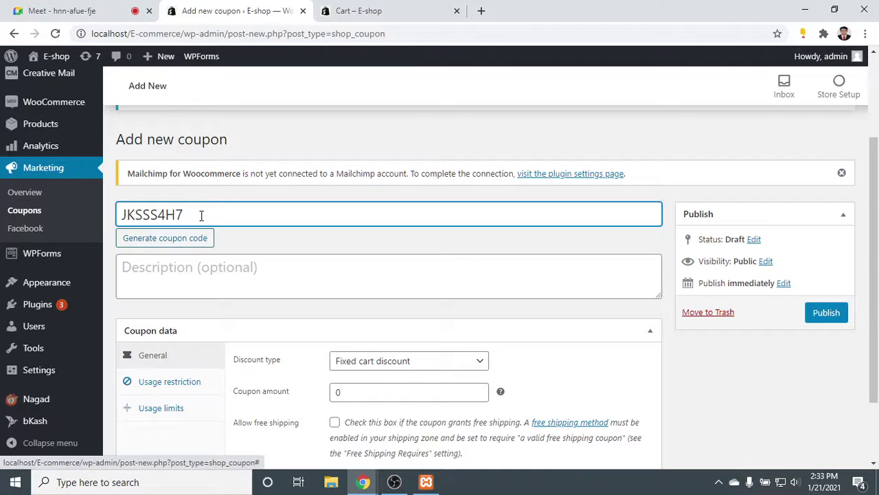
left_click(171, 244)
left_click(171, 244)
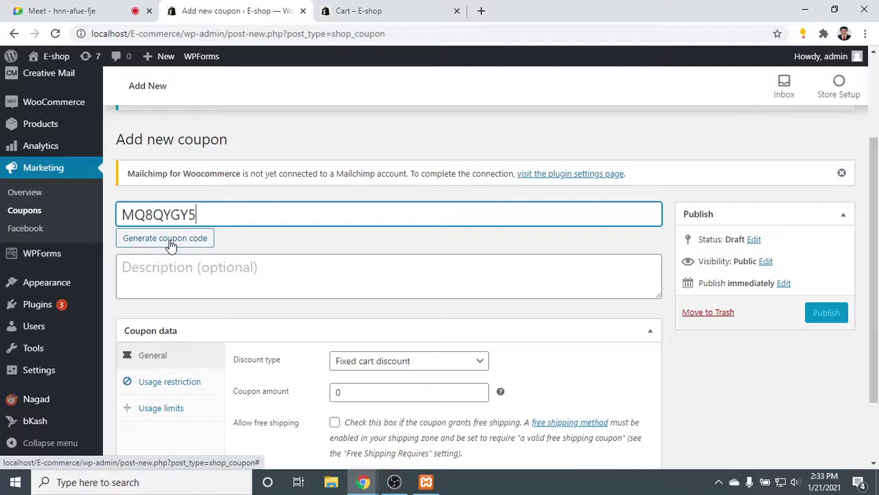
left_click(171, 244)
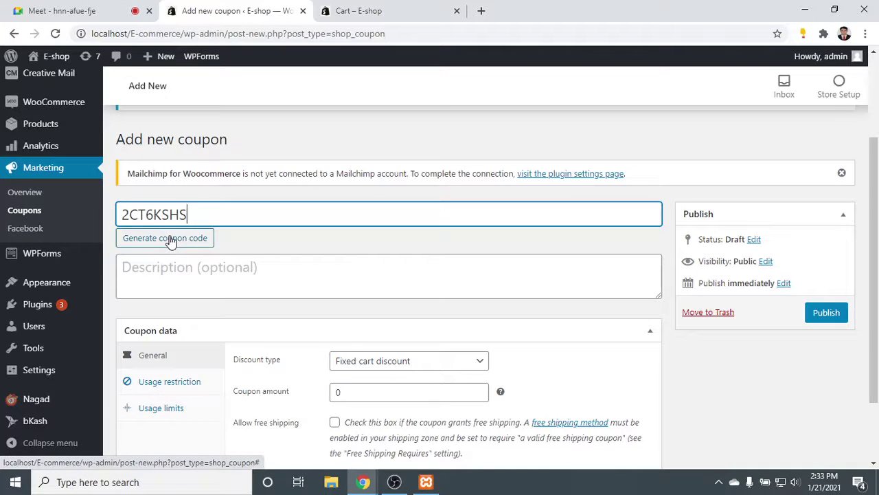
left_click(171, 244)
left_click(172, 243)
left_click(171, 244)
left_click(171, 243)
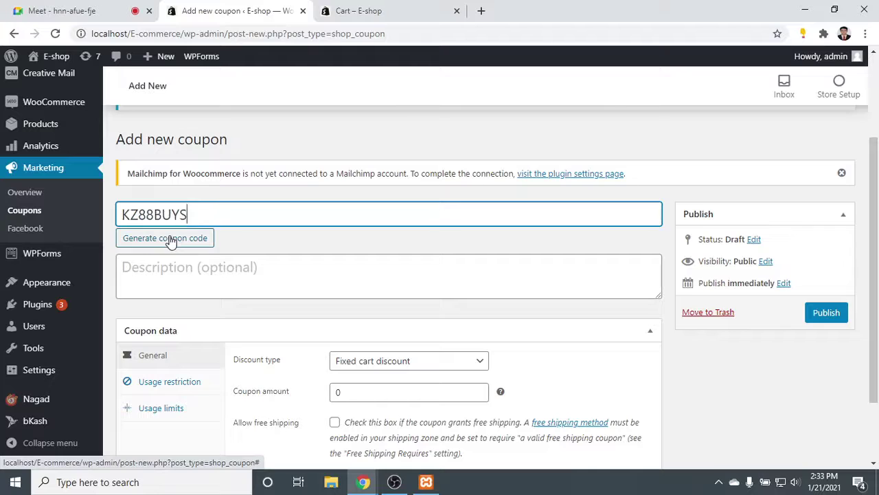
left_click(171, 244)
left_click(171, 244)
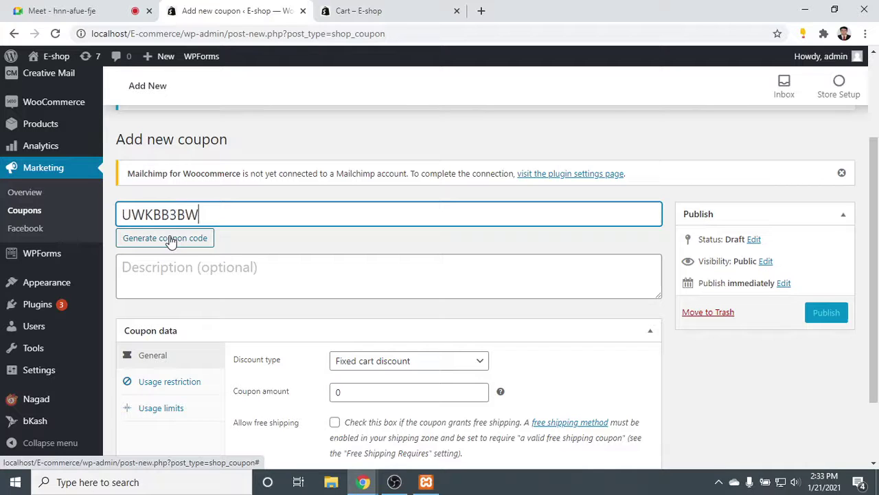
left_click(171, 243)
left_click(171, 244)
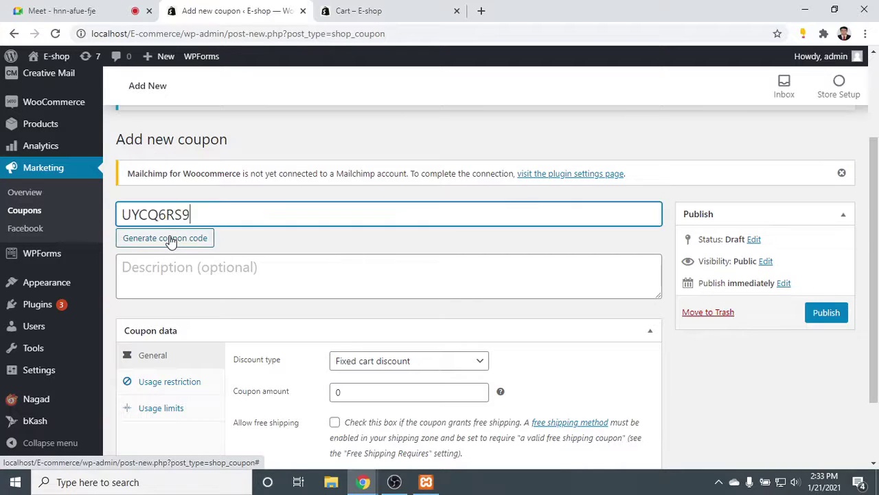
left_click(171, 244)
left_click_drag(189, 215, 112, 216)
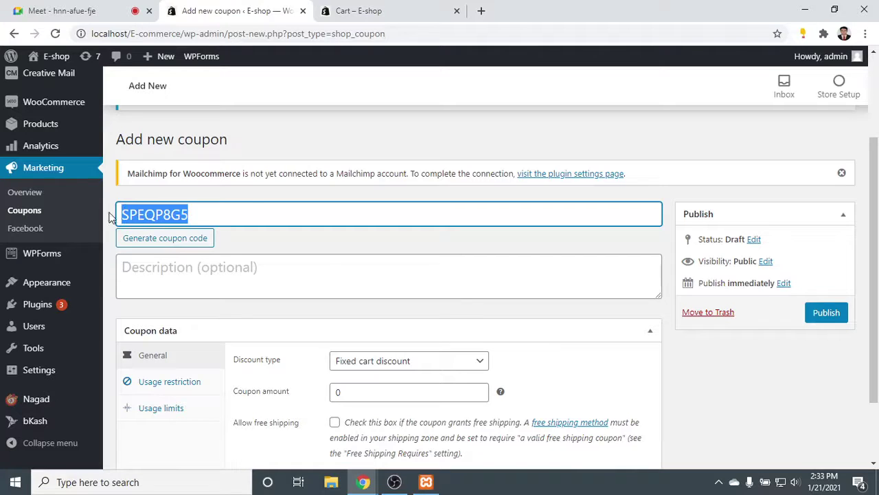
left_click(244, 215)
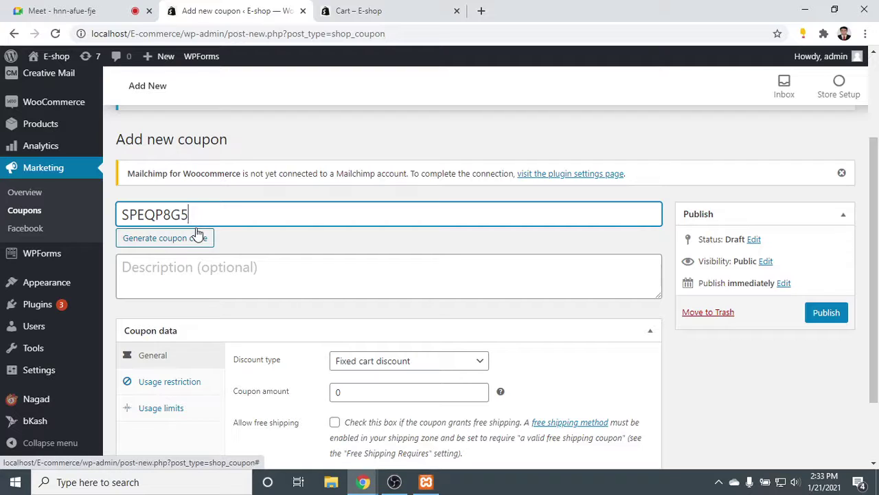
left_click(275, 237)
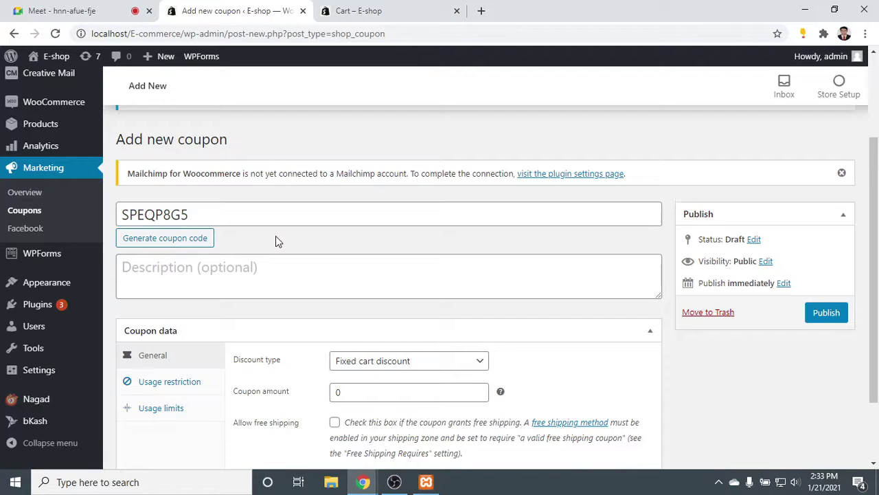
left_click(170, 246)
left_click(171, 246)
left_click(171, 245)
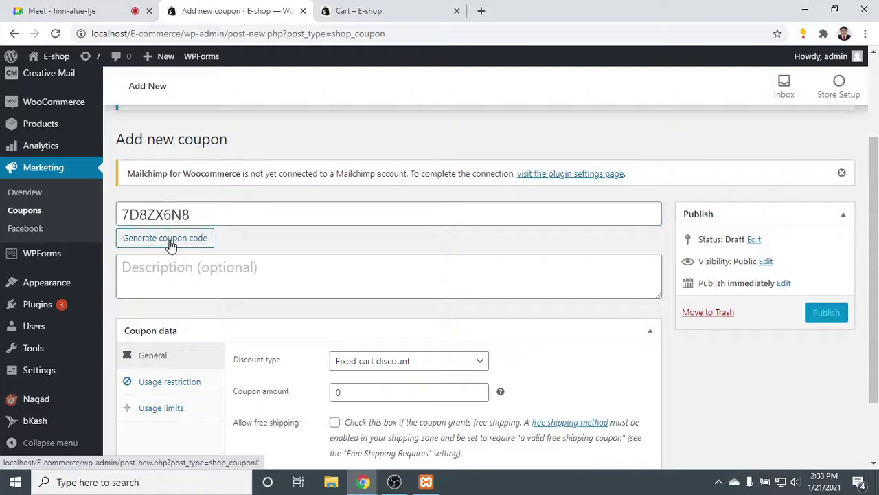
left_click(170, 246)
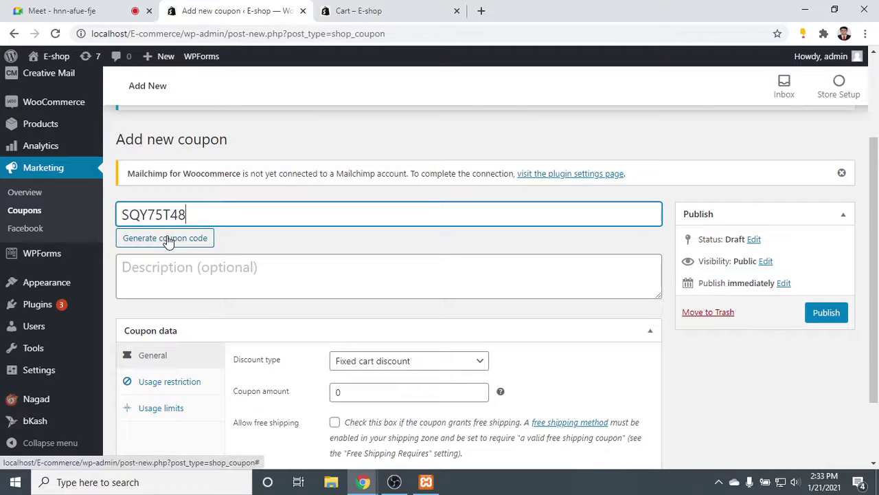
left_click(168, 240)
left_click(168, 241)
left_click(167, 241)
left_click(168, 240)
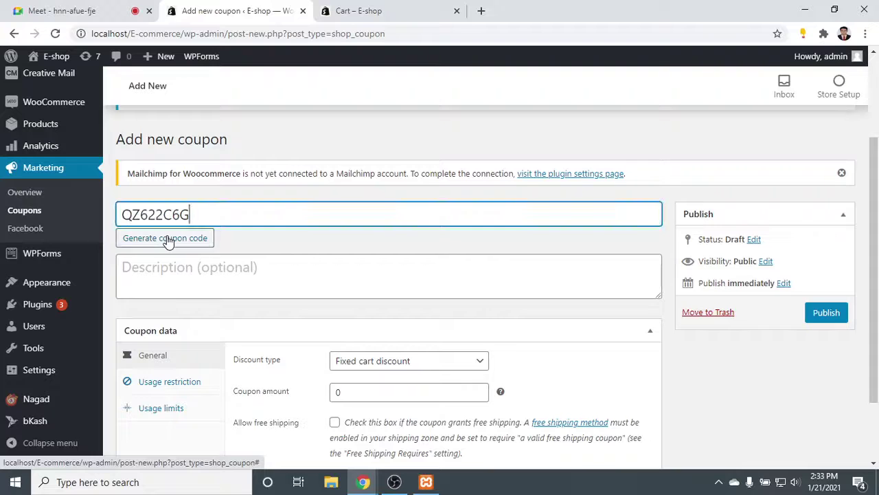
left_click(167, 240)
left_click(168, 241)
left_click(167, 240)
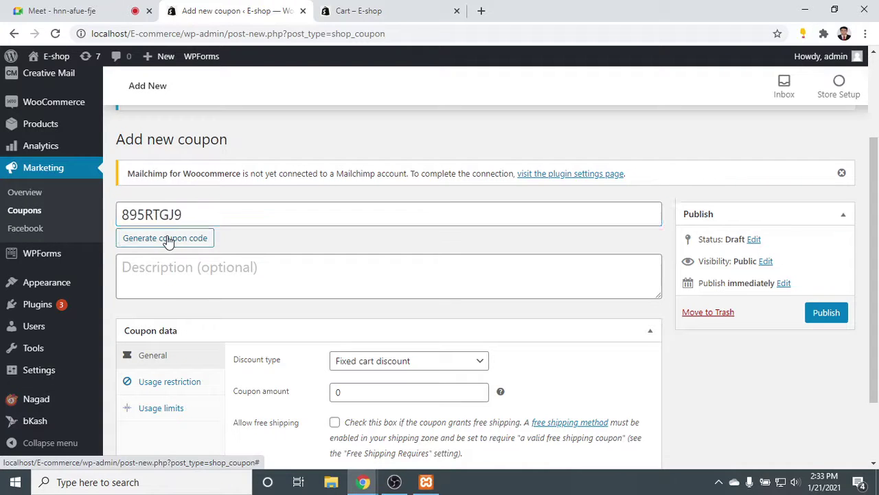
left_click(168, 240)
left_click(168, 241)
left_click(167, 240)
left_click(168, 241)
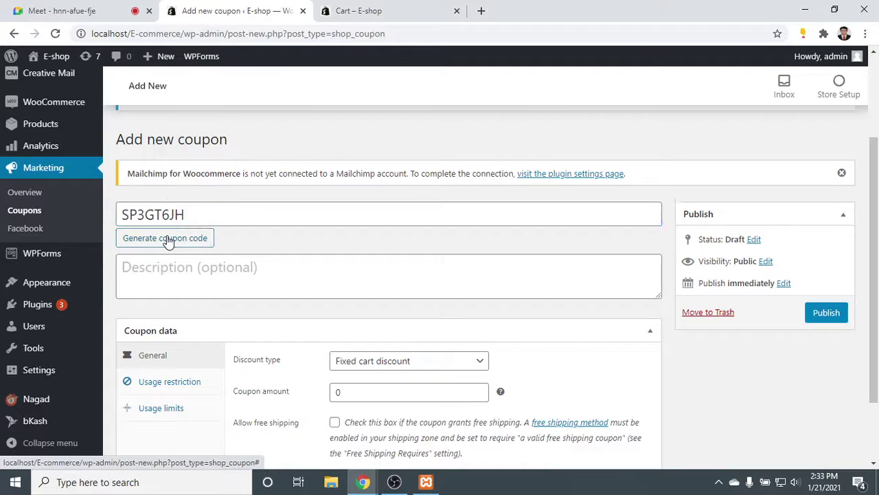
left_click(167, 241)
left_click(167, 240)
left_click(168, 240)
left_click(168, 241)
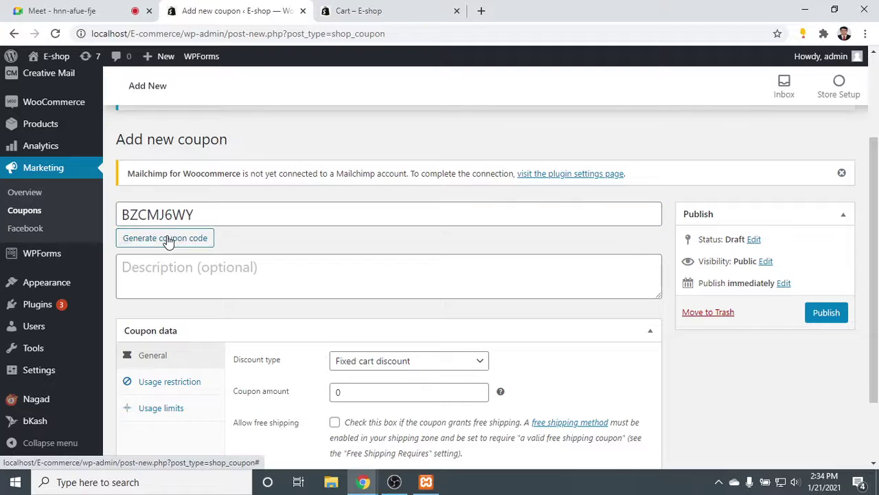
left_click(168, 240)
left_click(168, 240)
left_click(168, 241)
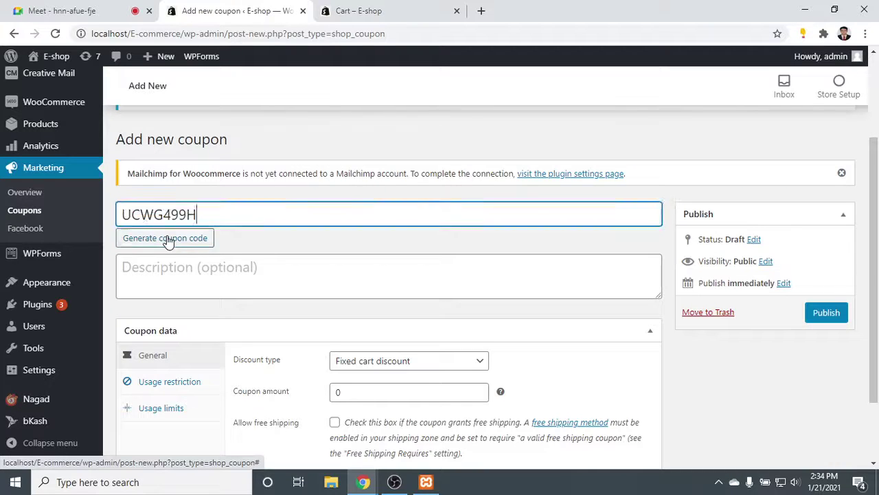
left_click(168, 241)
left_click(168, 241)
left_click(168, 240)
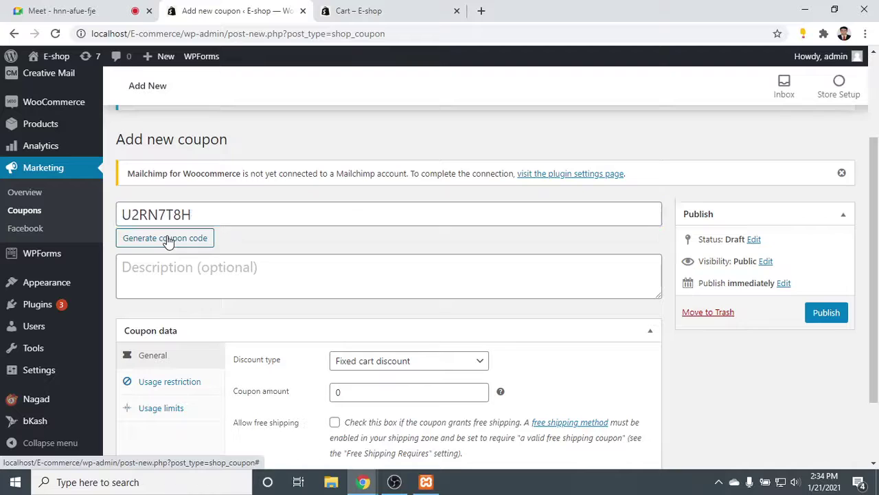
left_click(167, 240)
left_click(167, 240)
left_click(168, 241)
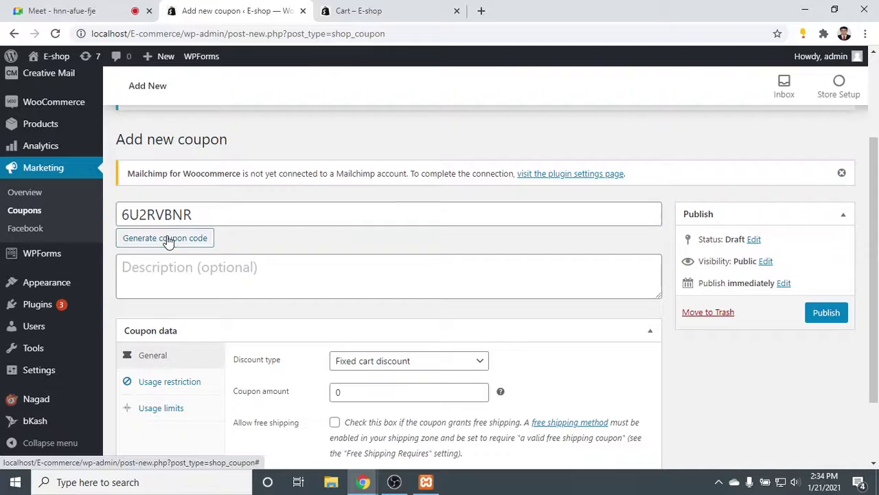
left_click(168, 240)
left_click(168, 240)
left_click(167, 240)
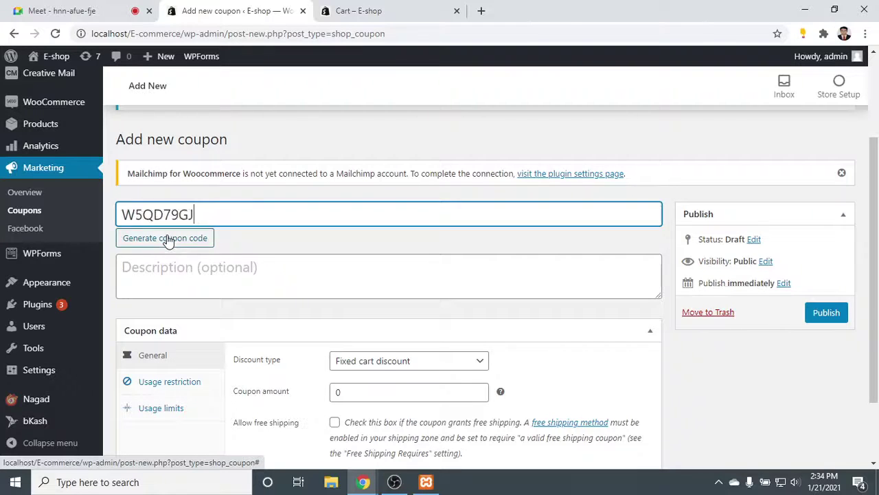
scroll(183, 240, "down", 2)
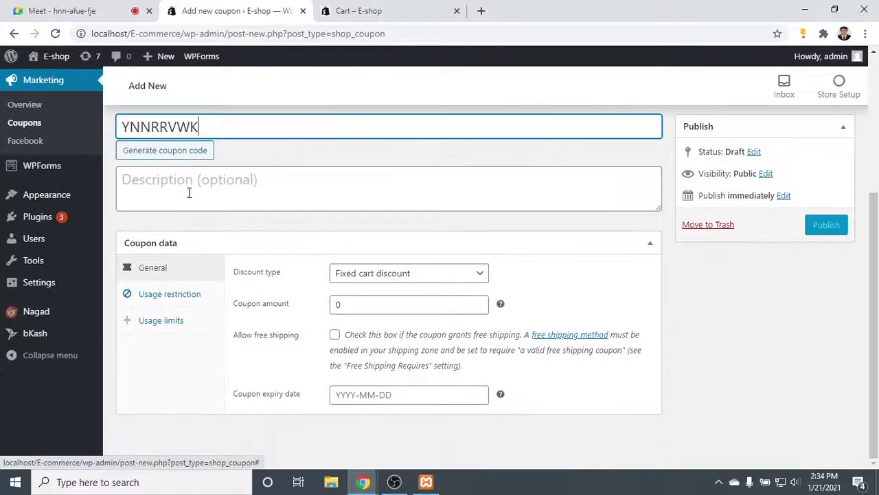
left_click(191, 152)
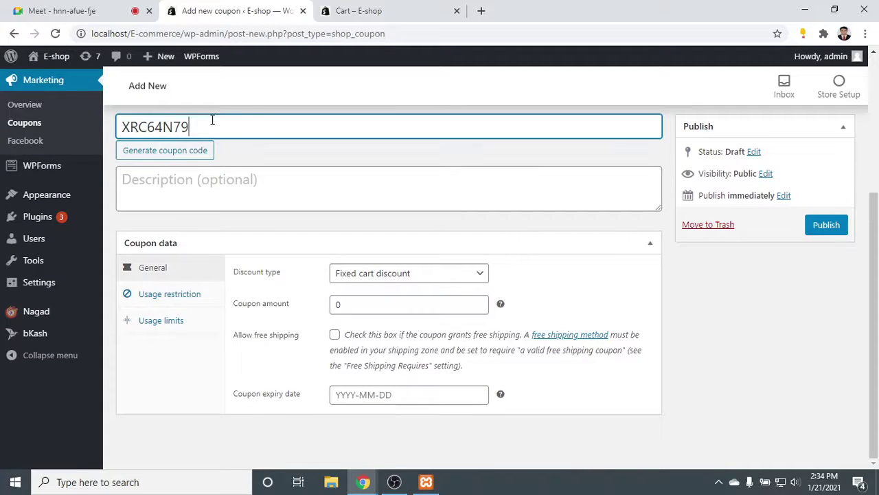
Enter "Hot-Hat" as the coupon's description, with both words capitalized.
left_click(218, 179)
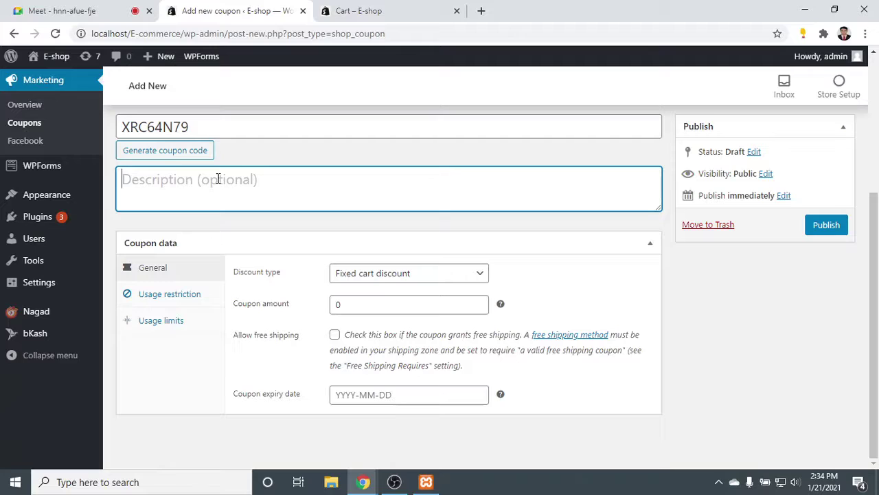
type("hot-")
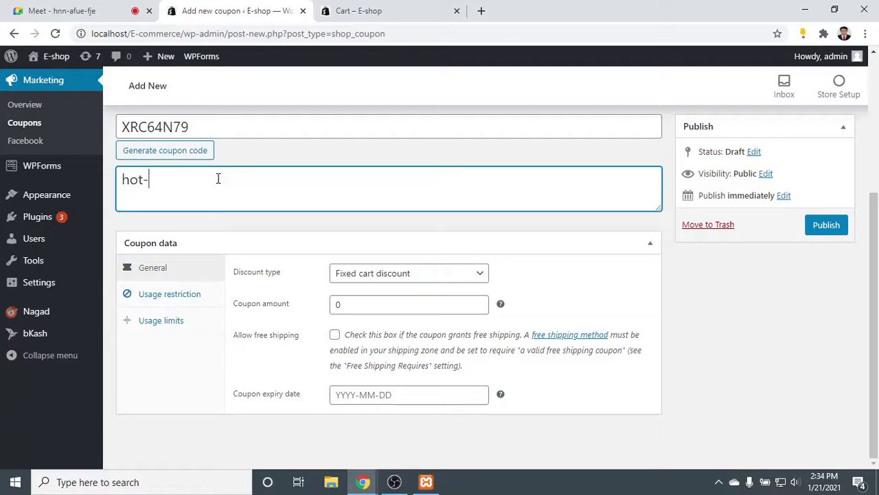
type("hat")
key("Left")
key("Left")
key("BackSpace")
type("H")
key("Left")
key("Left")
key("Left")
key("Left")
key("Left")
key("Right")
key("BackSpace")
type("H")
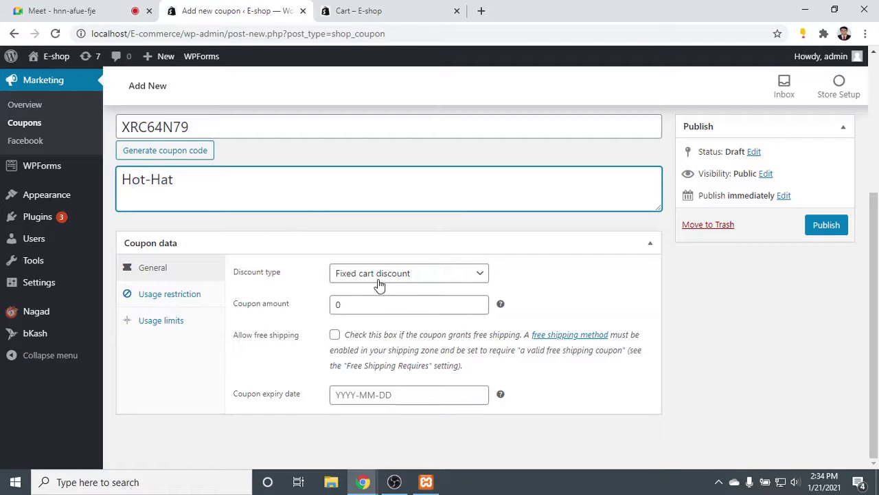
Set the coupon's discount type to Percentage discount and its coupon amount to 10.
left_click(457, 275)
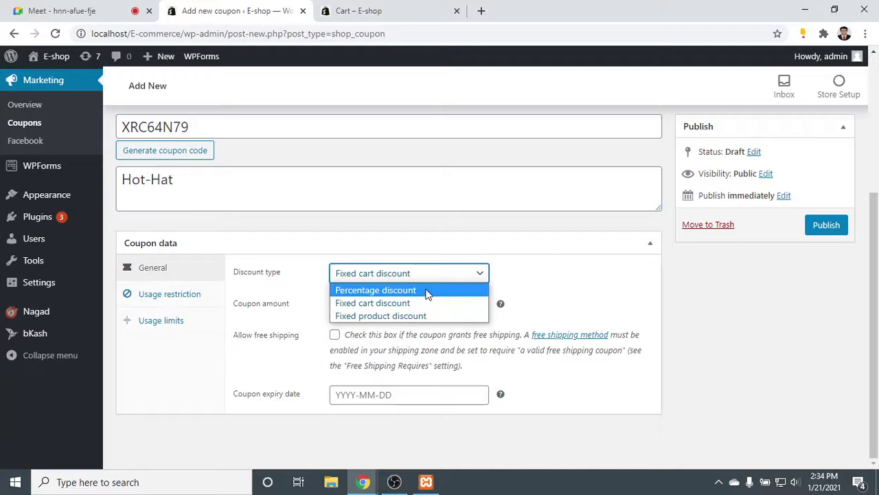
left_click(426, 292)
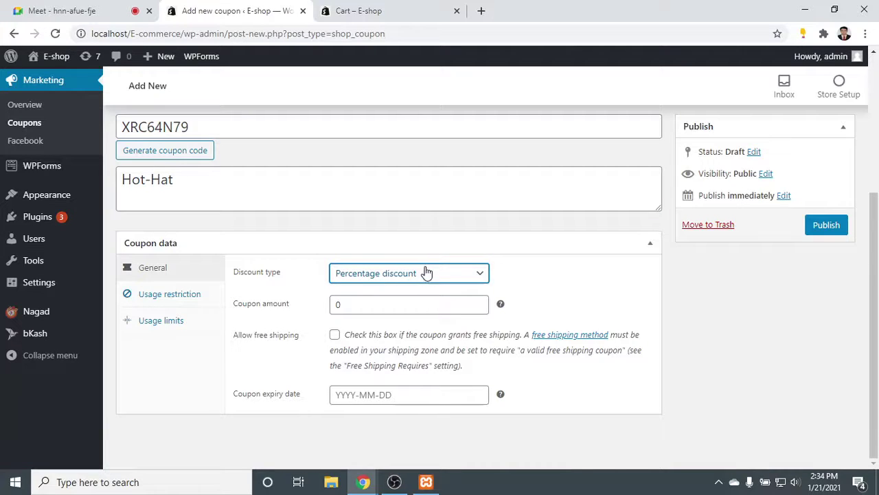
left_click(355, 304)
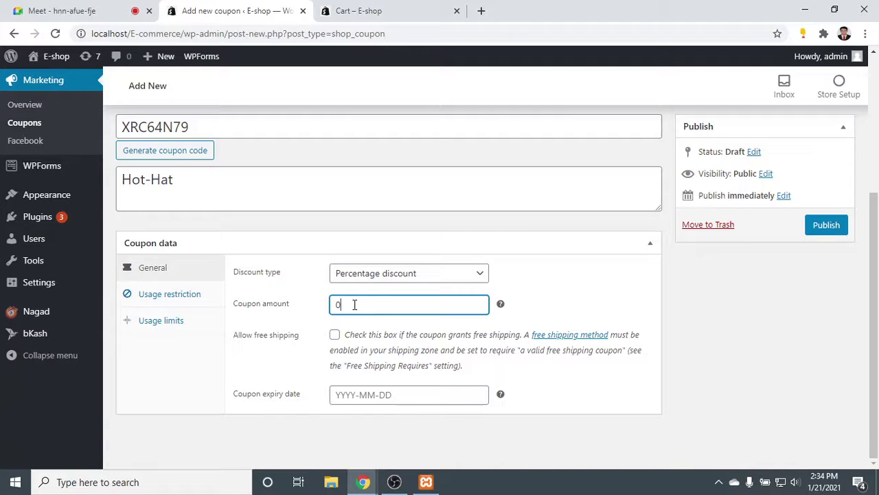
double_click(354, 304)
type("2")
type("1")
Review the free shipping note without enabling the option, and set the coupon expiry date to 2021-01-23.
left_click_drag(353, 334, 603, 350)
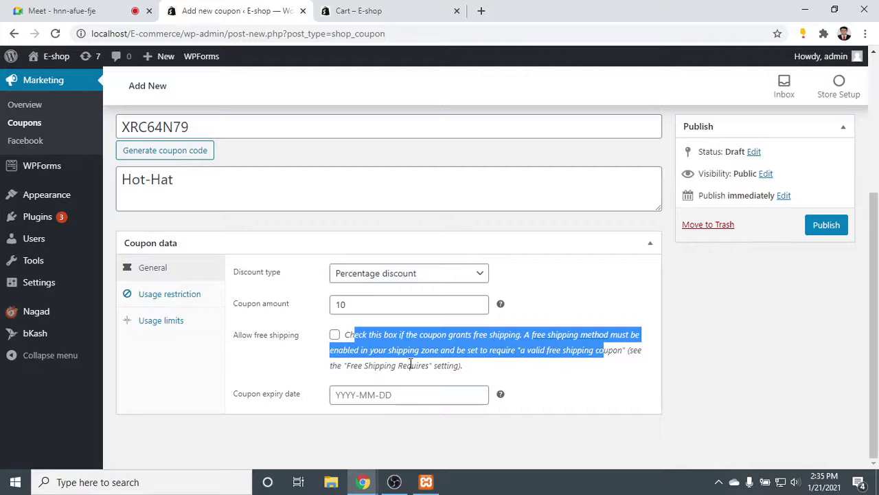
left_click(622, 373)
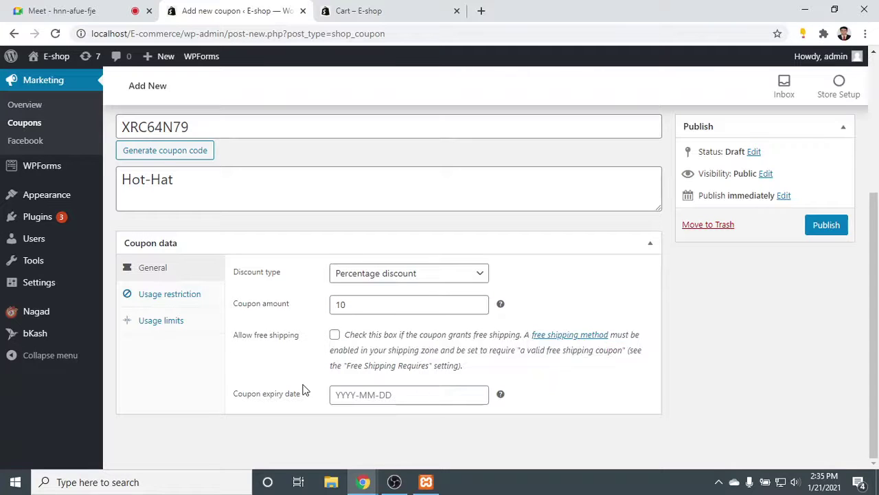
left_click(360, 395)
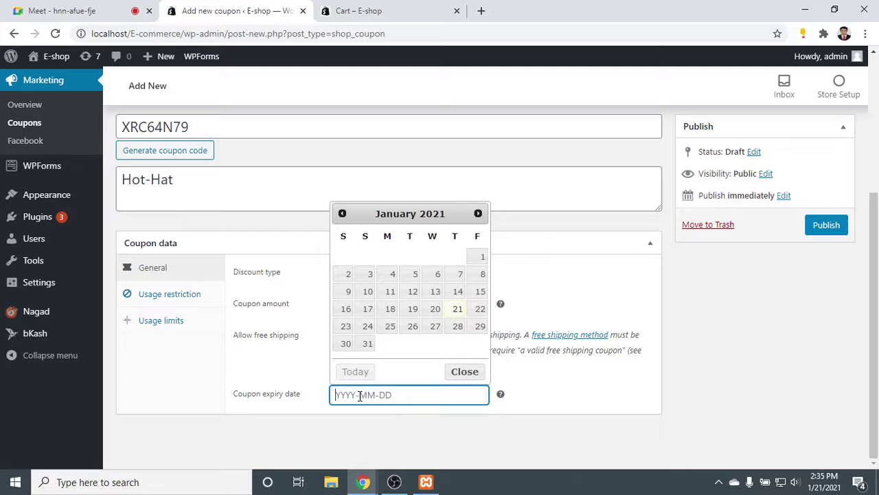
left_click(261, 404)
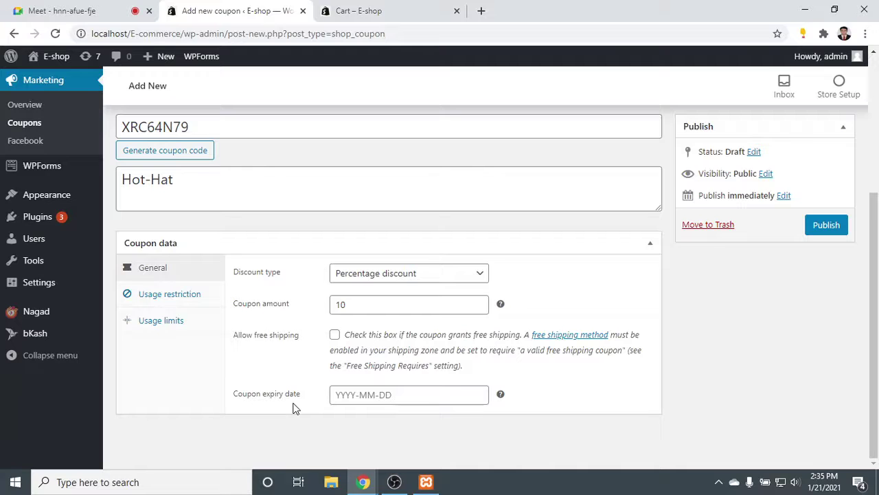
left_click(380, 391)
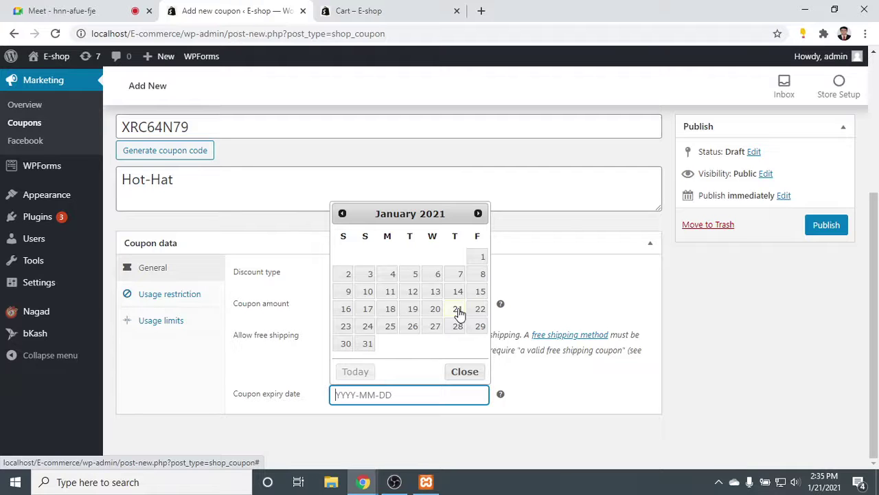
left_click(348, 327)
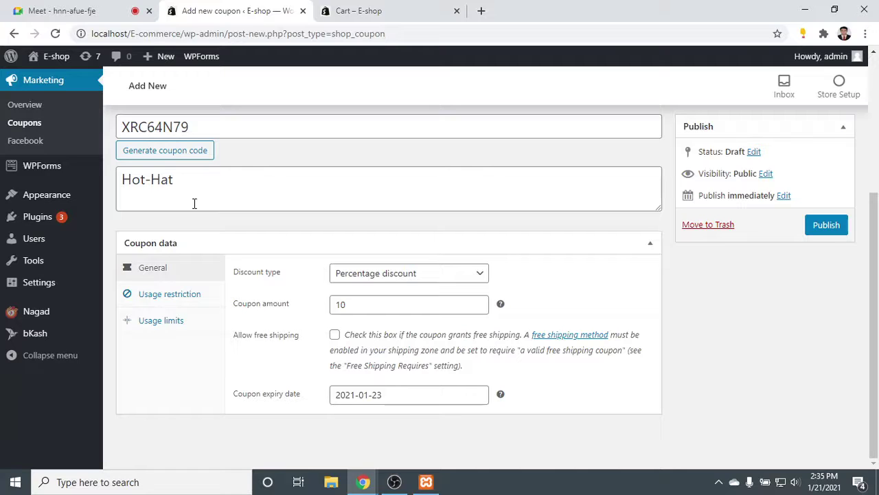
Review the coupon's usage restriction settings, including the minimum and maximum spend fields, without entering any values.
left_click(194, 294)
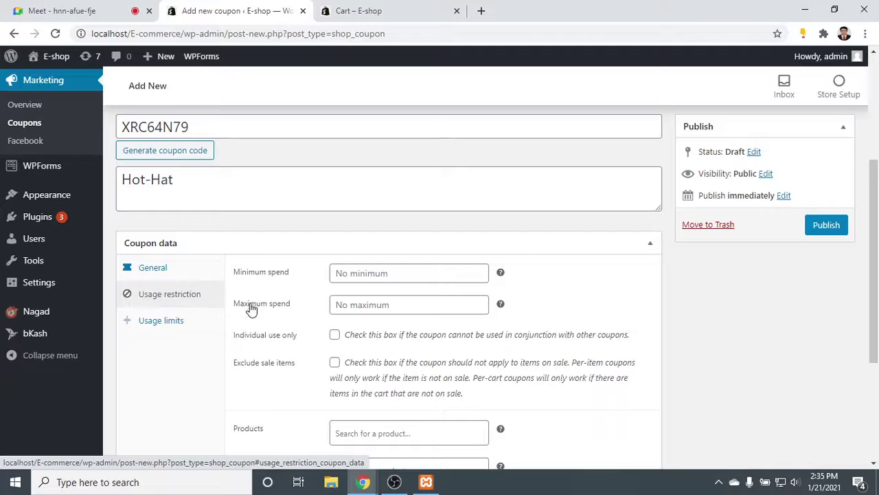
scroll(308, 303, "down", 1)
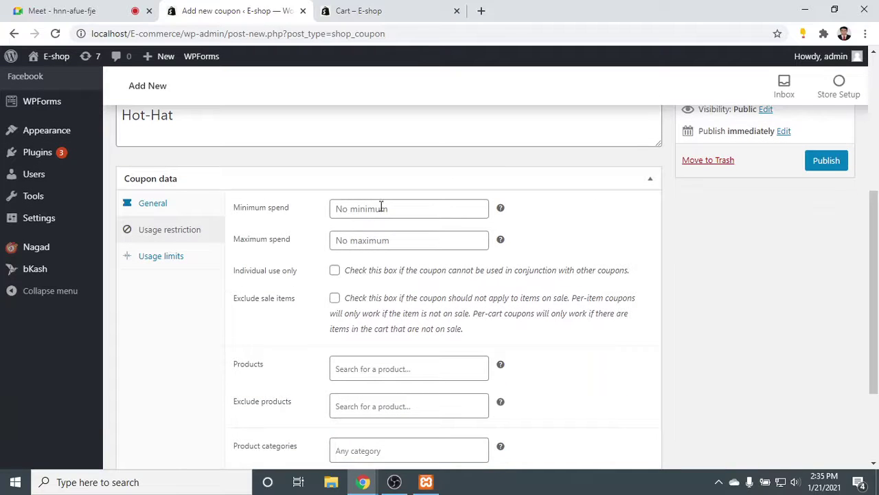
left_click(383, 208)
left_click(385, 237)
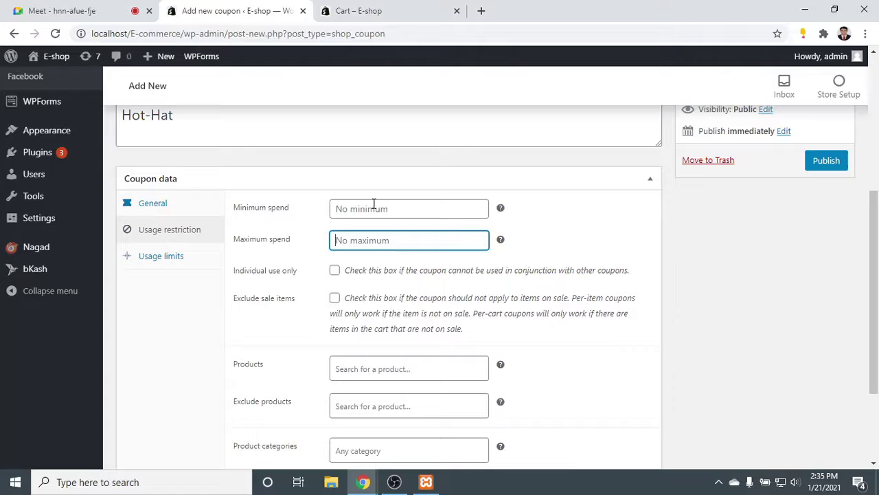
Set the coupon's usage limit per coupon to 1.
left_click(165, 259)
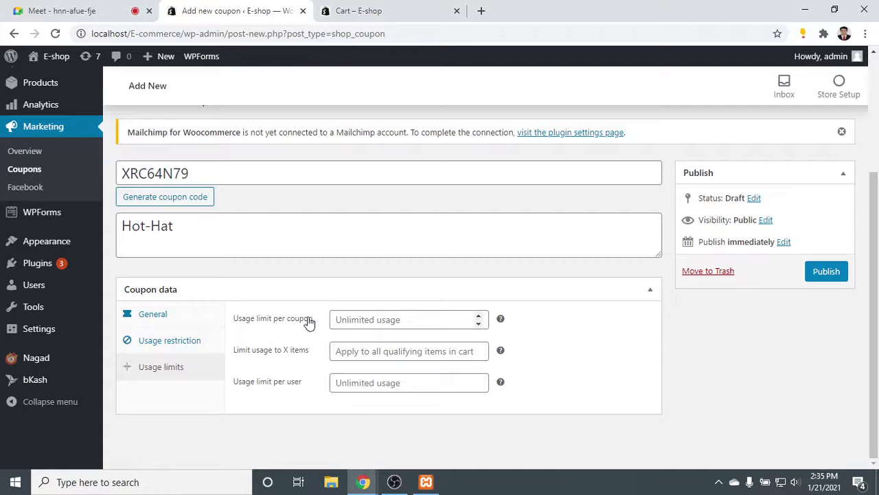
left_click(392, 319)
left_click(479, 316)
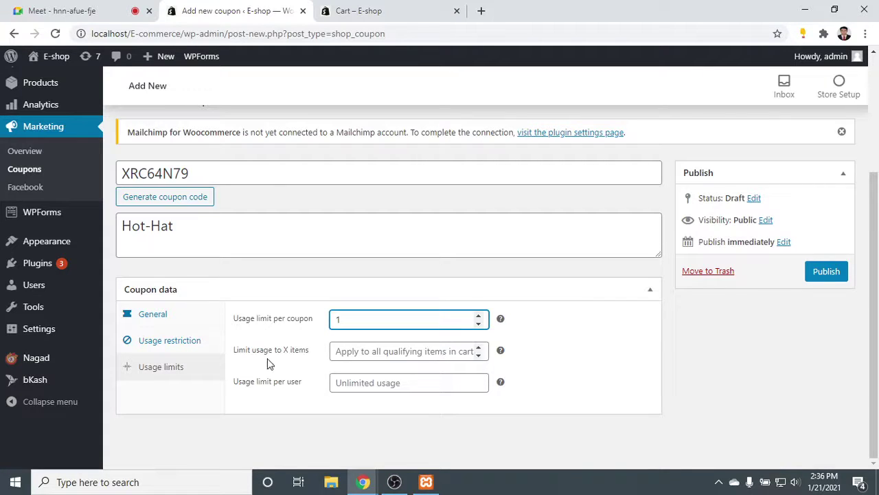
Set the coupon's limit on usage to X items to 0.
left_click(430, 351)
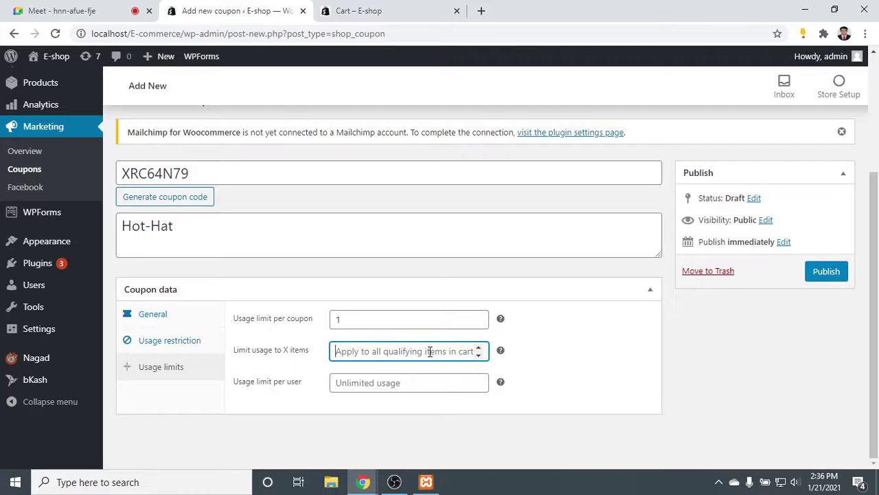
left_click(553, 348)
left_click(381, 350)
left_click(479, 347)
left_click(480, 354)
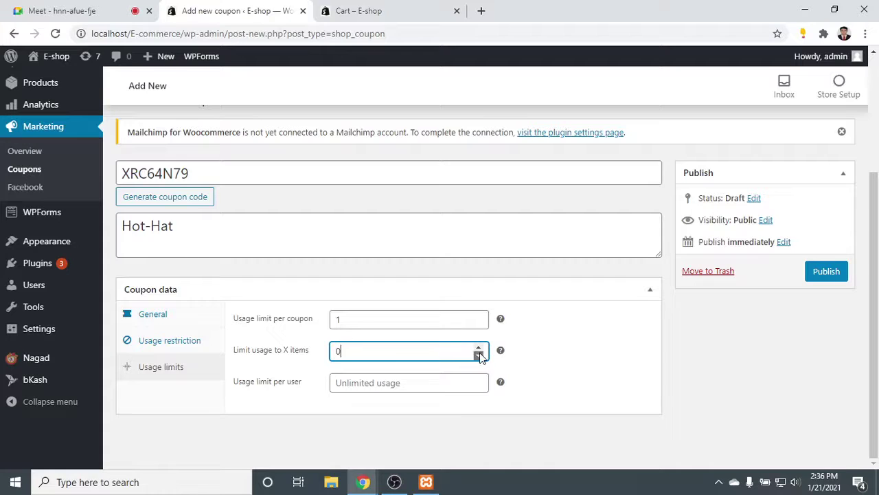
left_click(622, 357)
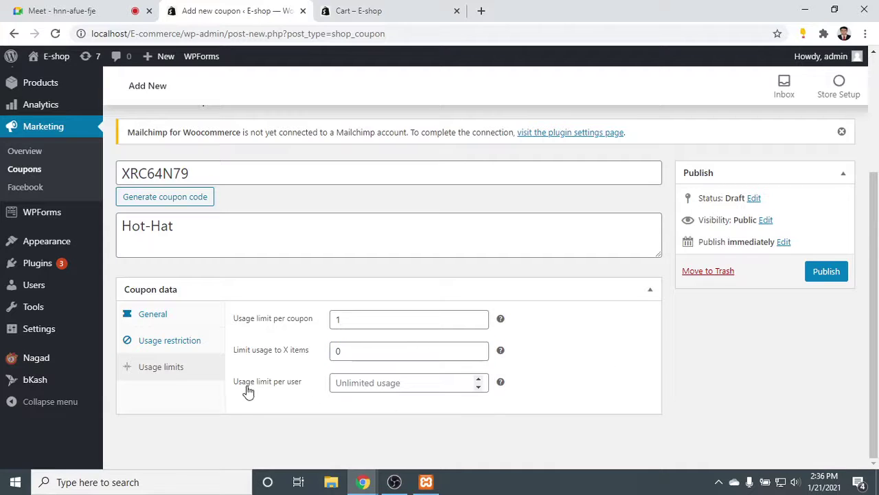
Enter 1 as the usage limit per user, and clear that value again.
left_click(372, 382)
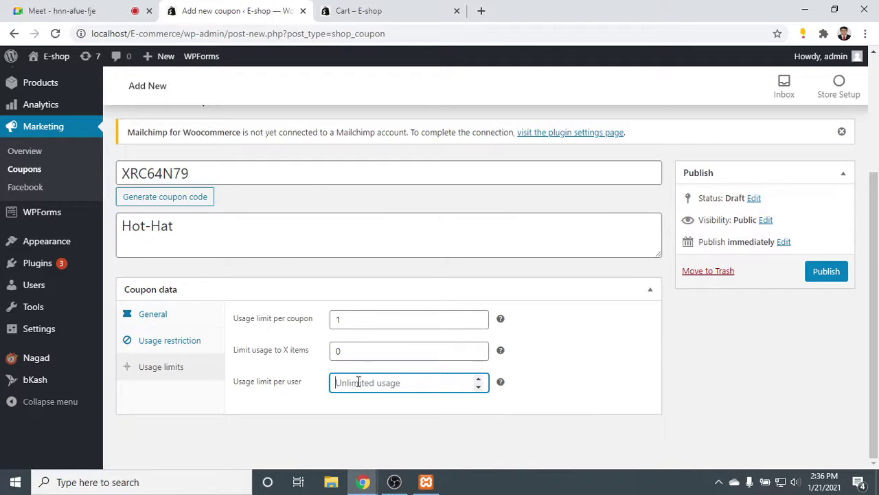
type("1")
left_click(402, 432)
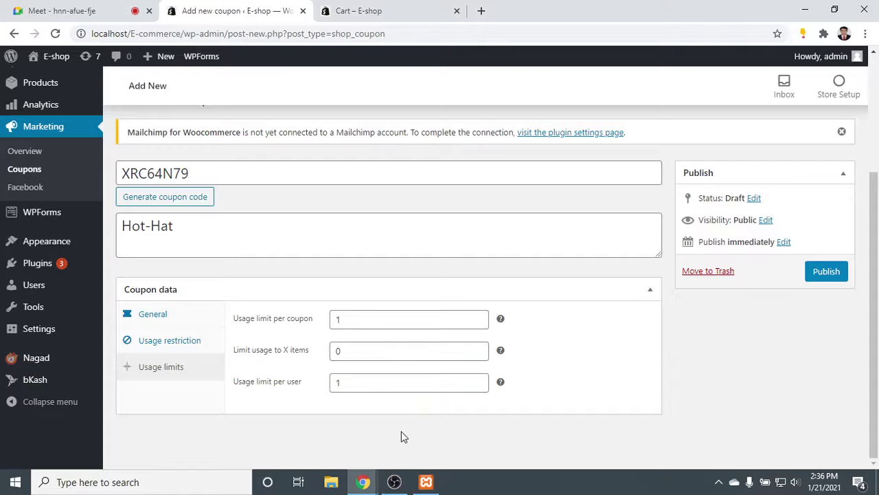
double_click(346, 381)
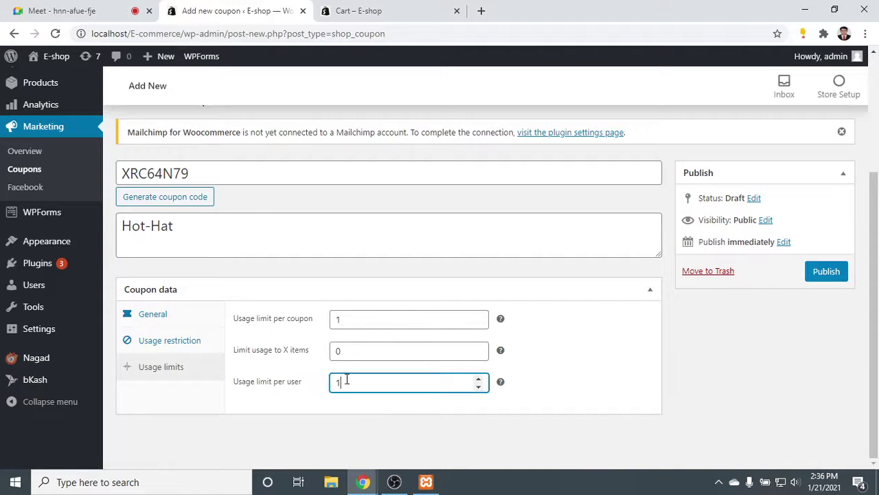
key("BackSpace")
left_click(367, 320)
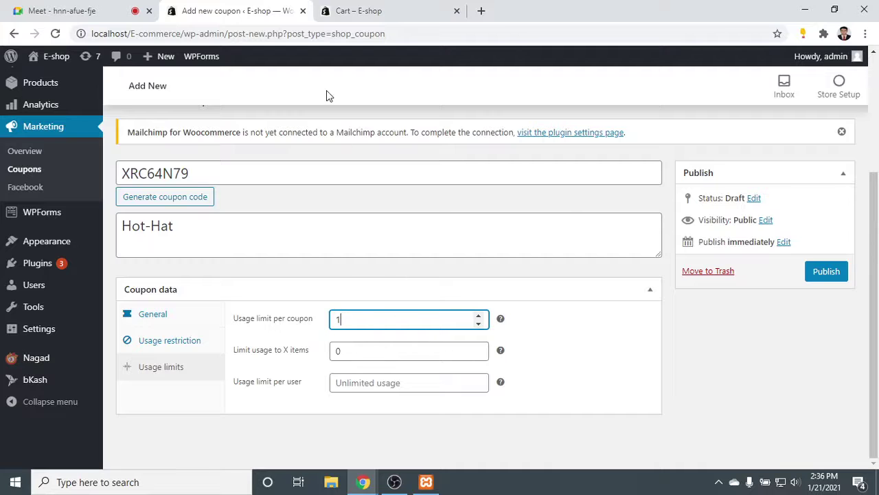
Recheck the coupon's usage restriction and usage limits settings, and publish the coupon.
left_click(183, 340)
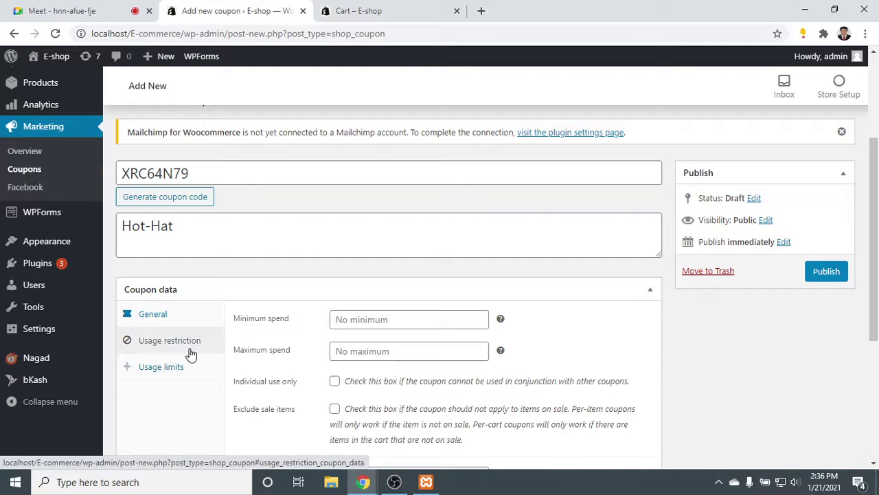
left_click(172, 365)
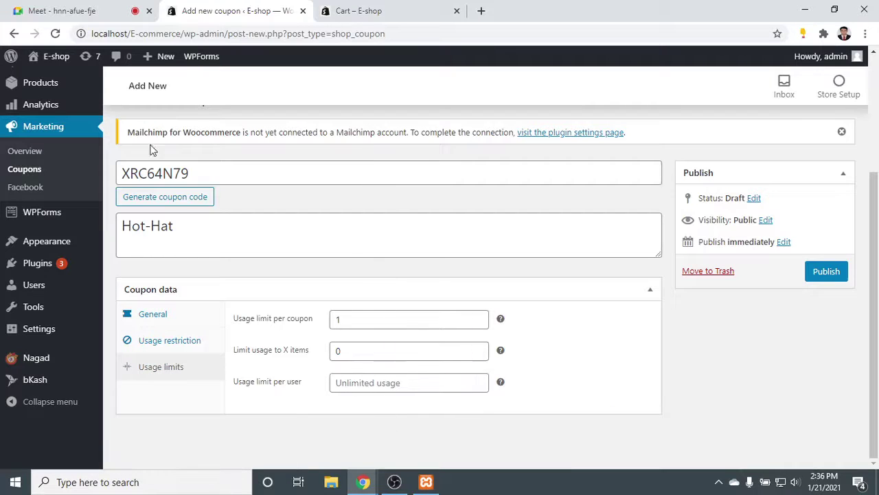
scroll(172, 217, "up", 3)
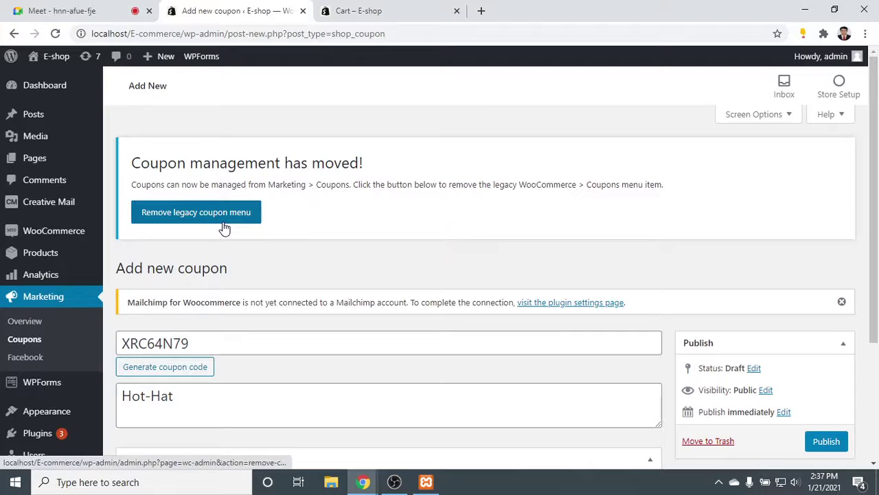
scroll(225, 228, "down", 1)
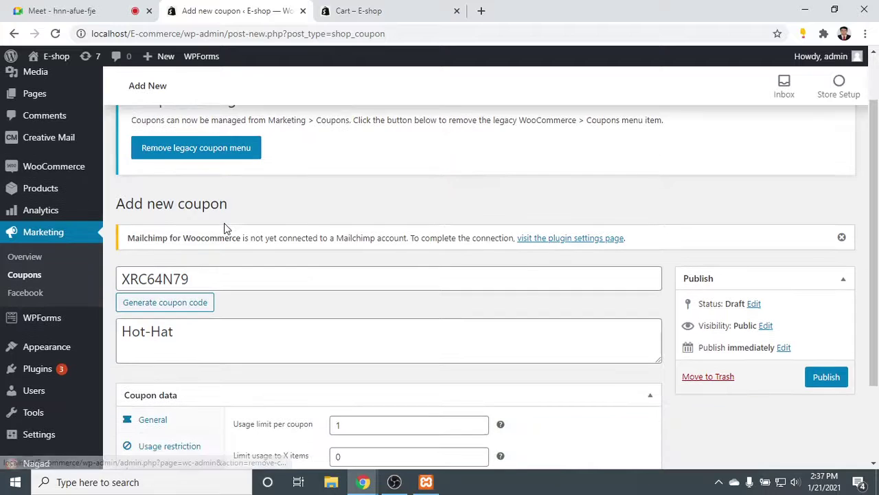
left_click(827, 378)
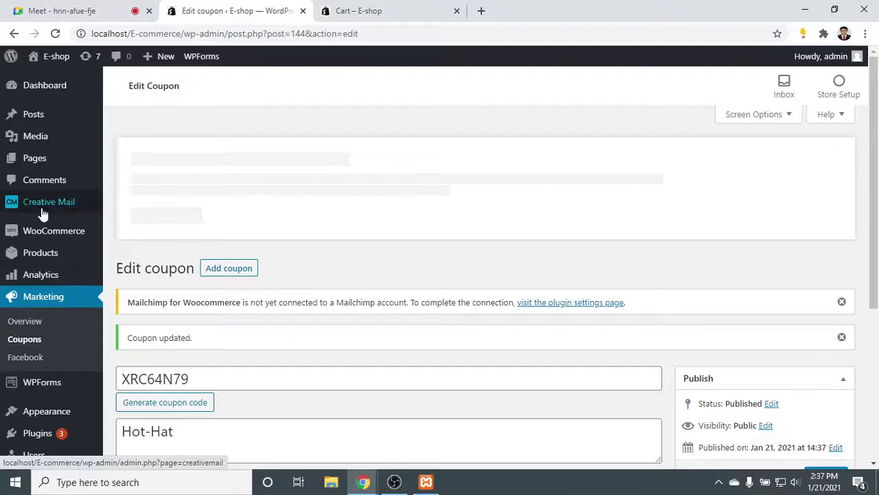
Review the published coupon's code, description, general settings and usage limits on its edit page.
mouse_move(50, 238)
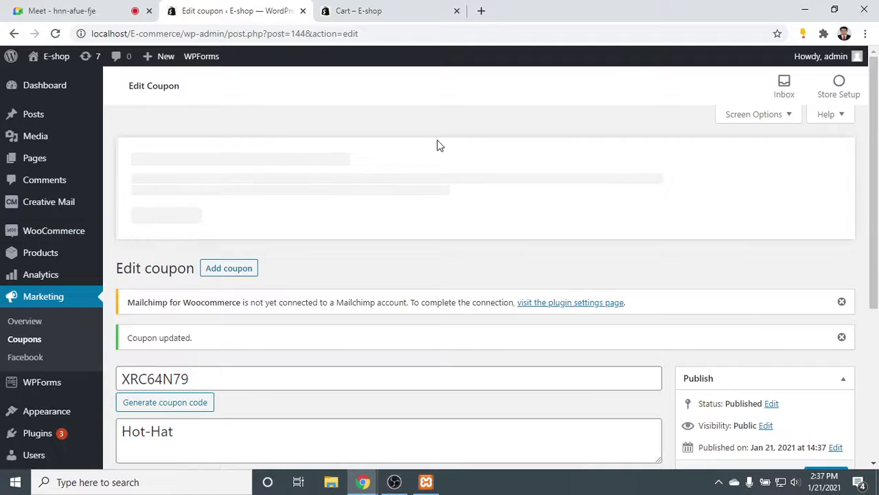
scroll(429, 248, "down", 2)
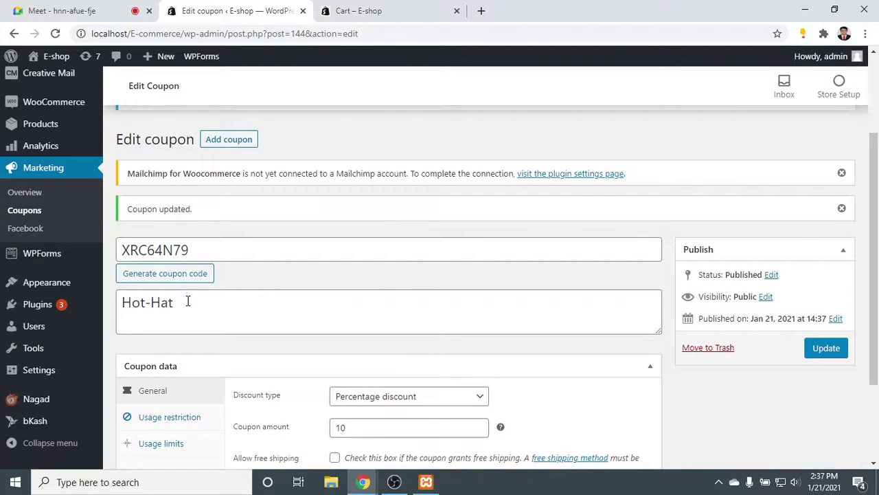
scroll(188, 301, "down", 2)
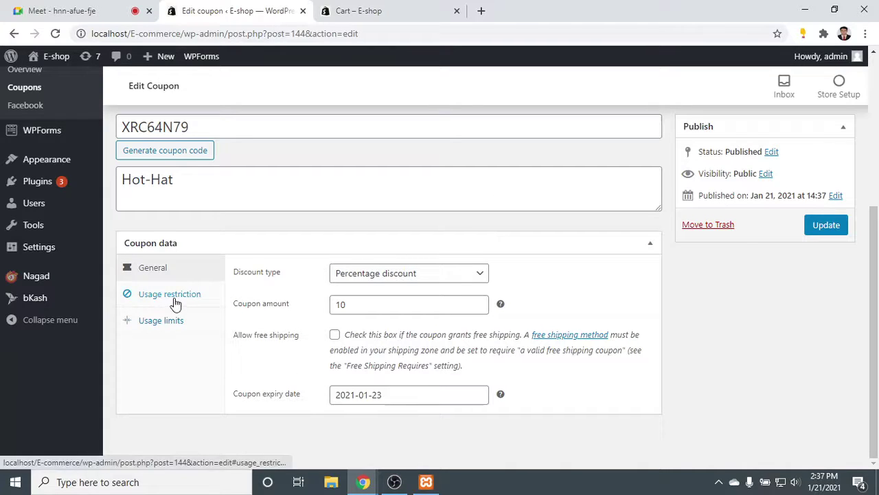
left_click(178, 323)
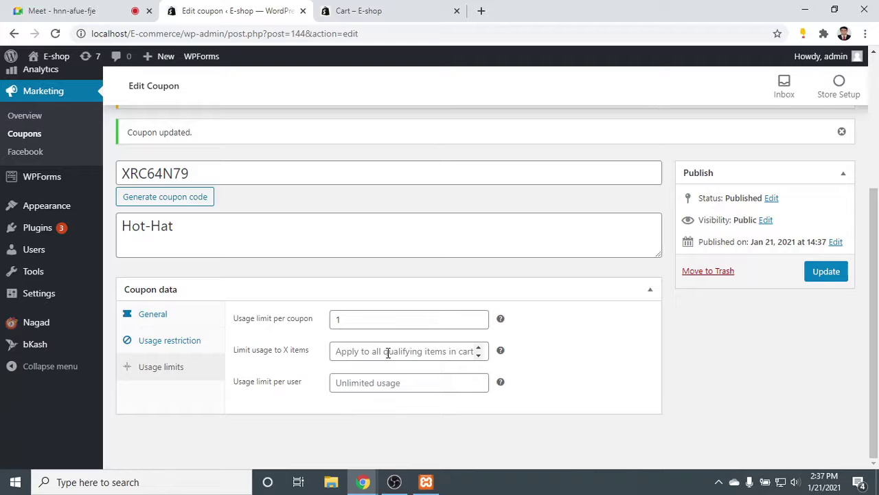
scroll(198, 270, "up", 2)
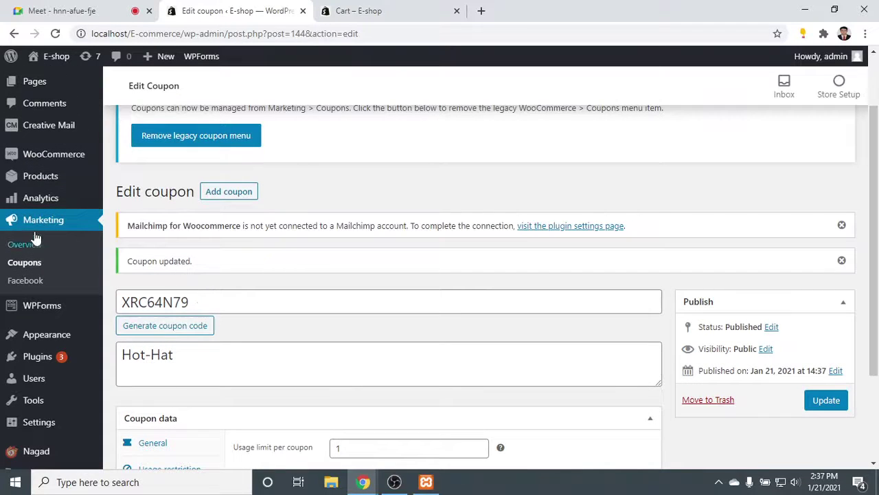
Open the list of coupons and examine the new coupon's amount, description, usage limit and expiry date.
left_click(31, 269)
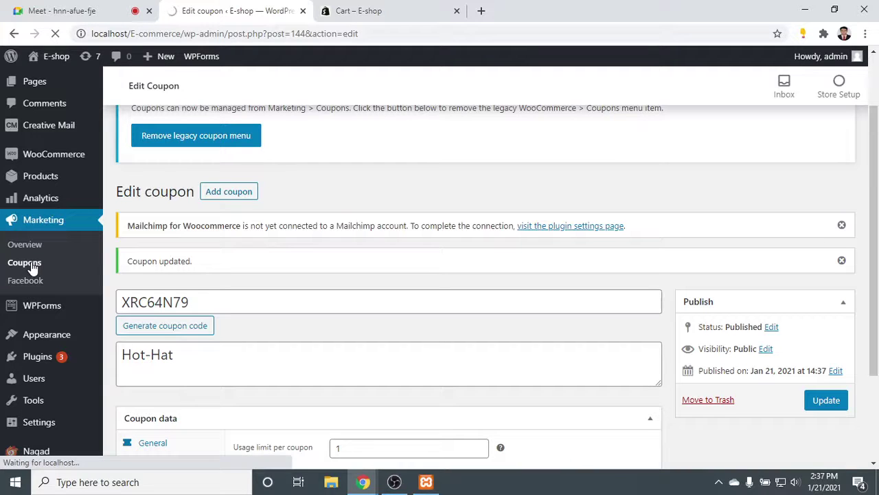
scroll(43, 246, "up", 1)
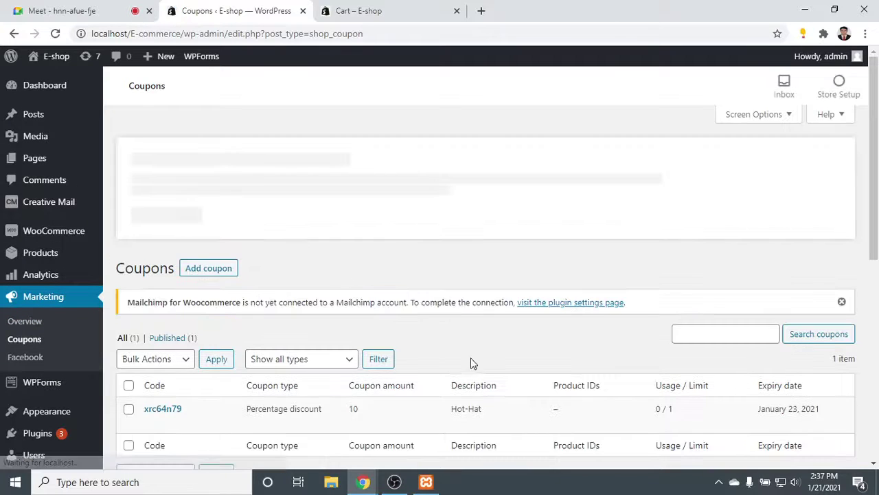
scroll(490, 302, "down", 2)
left_click_drag(489, 281, 405, 279)
left_click(661, 282)
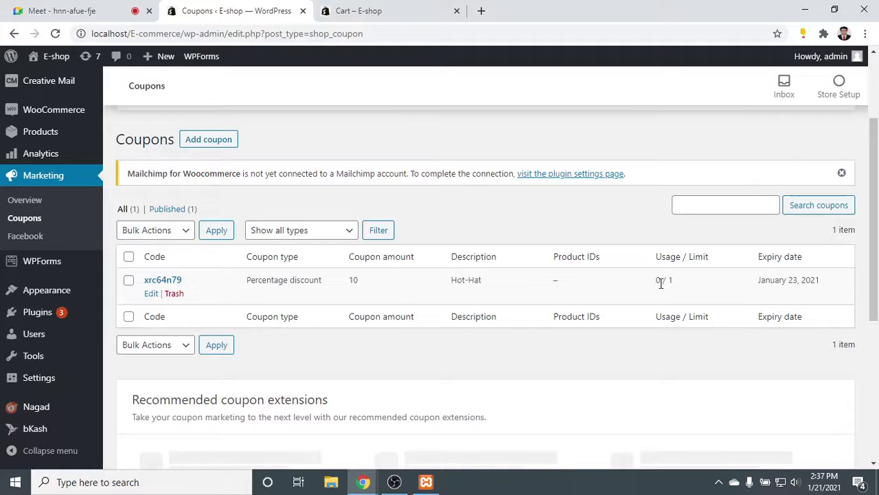
left_click_drag(660, 283, 674, 281)
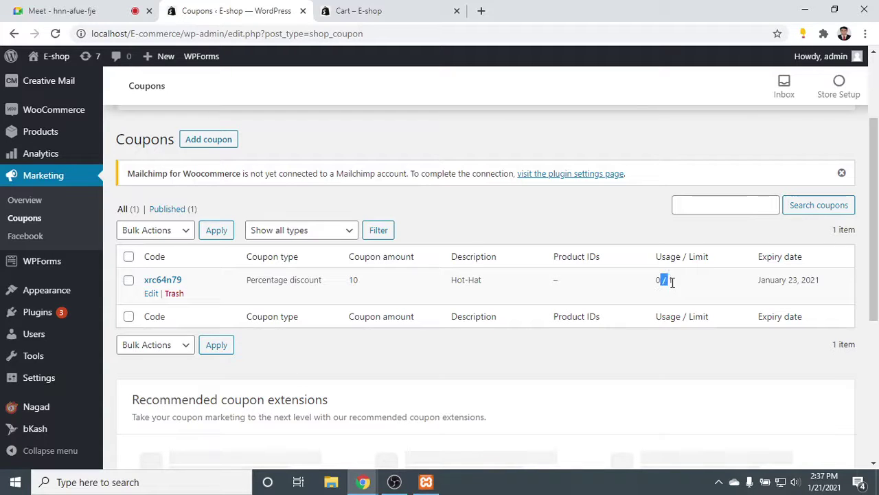
triple_click(784, 284)
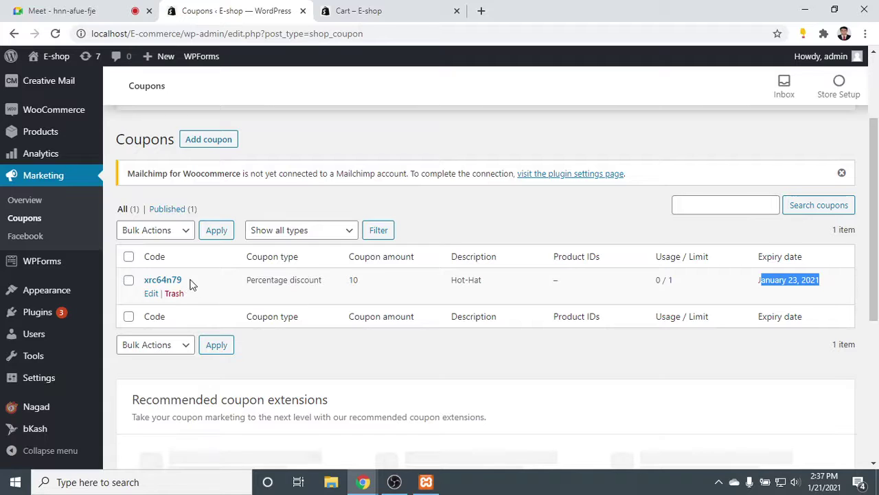
Copy the new coupon's code from its row in the coupons list.
left_click_drag(192, 285, 152, 282)
right_click(152, 279)
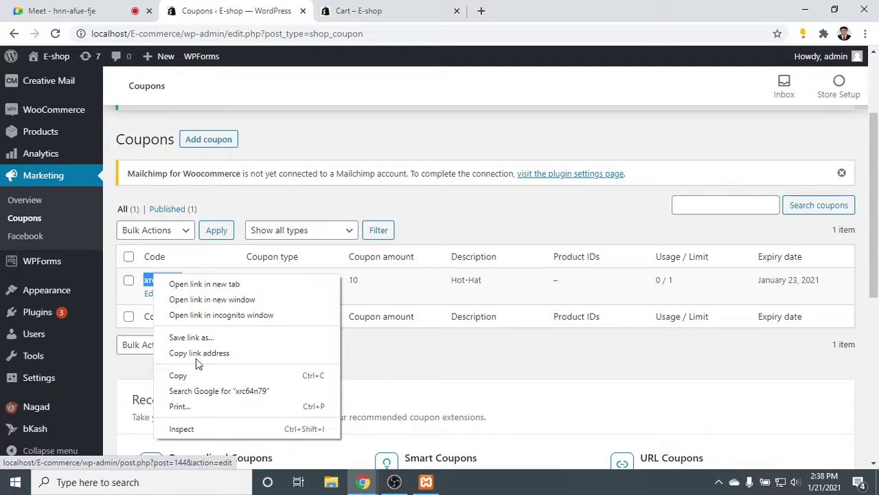
left_click(190, 378)
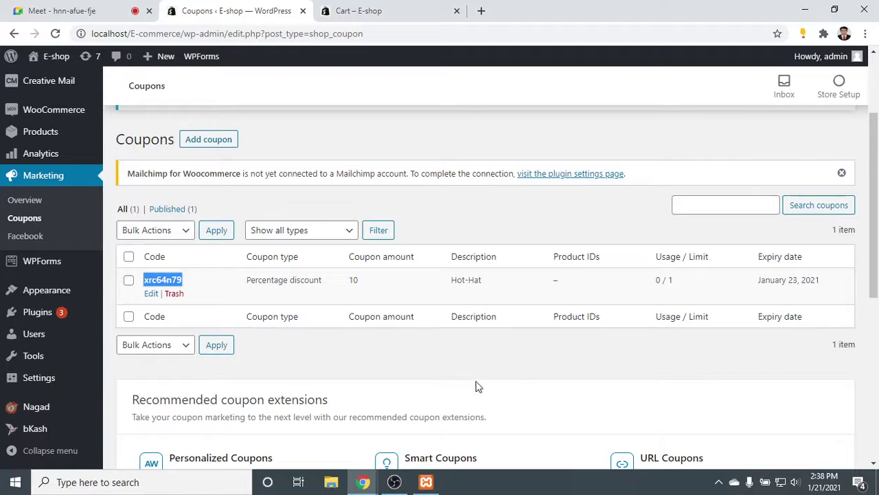
left_click(522, 398)
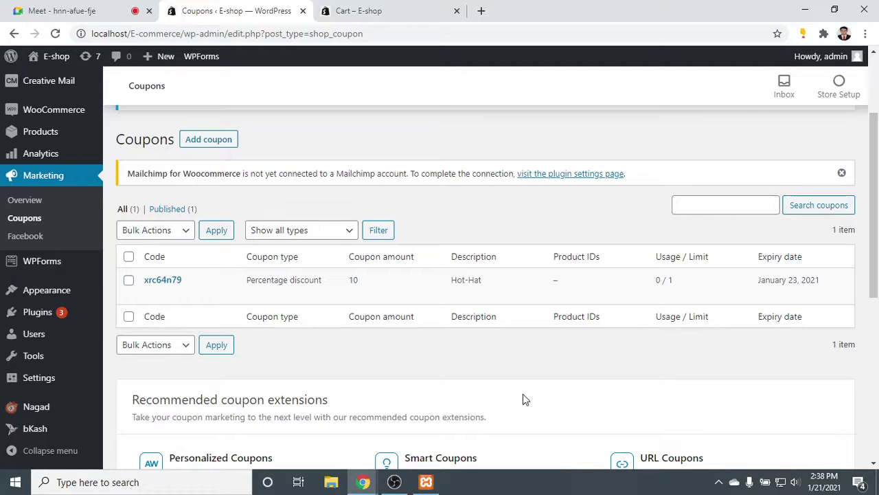
Switch to the store's cart page and paste the copied code into the coupon code field.
mouse_move(169, 297)
left_click(375, 10)
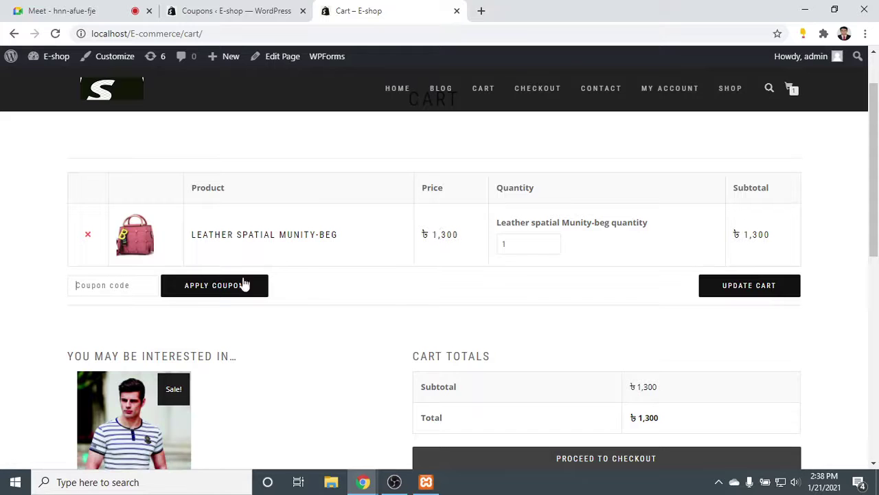
left_click(104, 294)
key("ctrl+v")
Recheck the coupon's description in the coupons list, and try to apply the pasted code xrc64n7 to the cart.
left_click(209, 10)
mouse_move(157, 290)
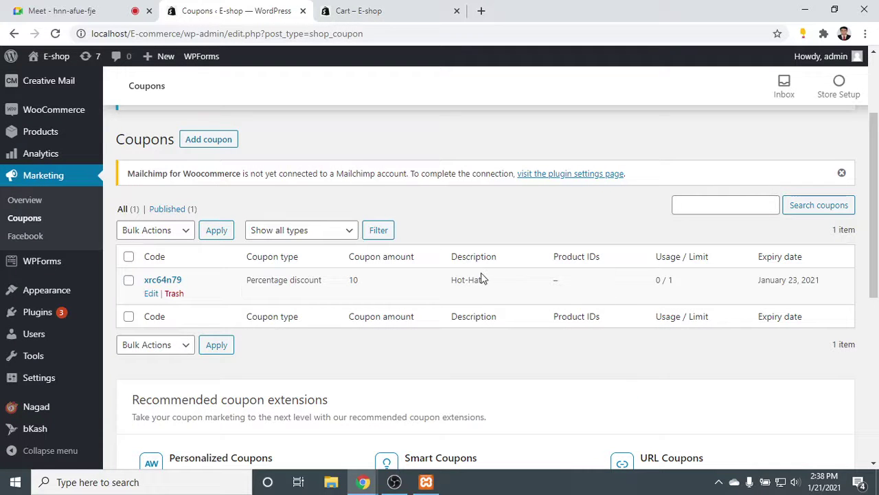
left_click_drag(482, 280, 430, 279)
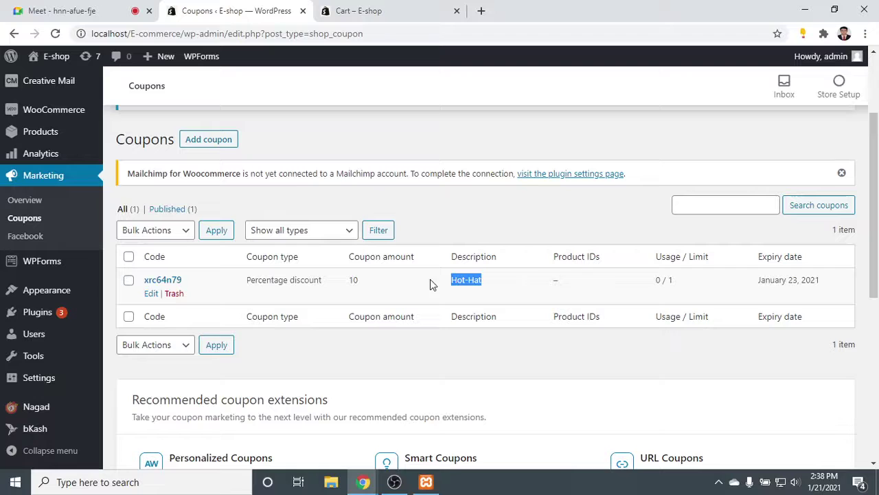
left_click(351, 10)
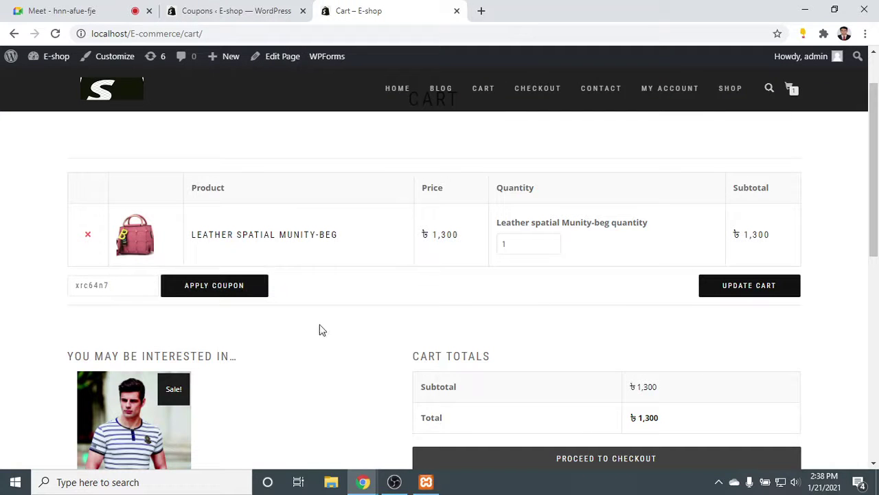
left_click(228, 285)
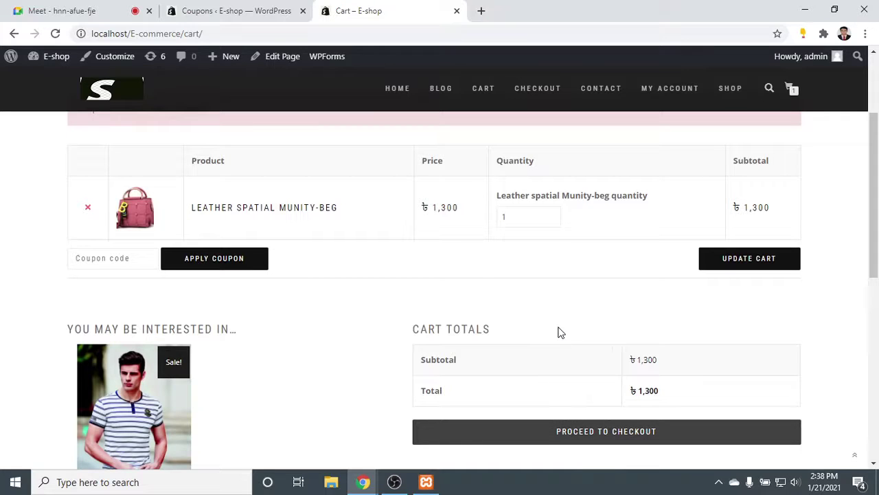
Read the coupon message on the cart page, and reopen the WooCommerce coupons list to check the coupon's code.
scroll(408, 343, "up", 3)
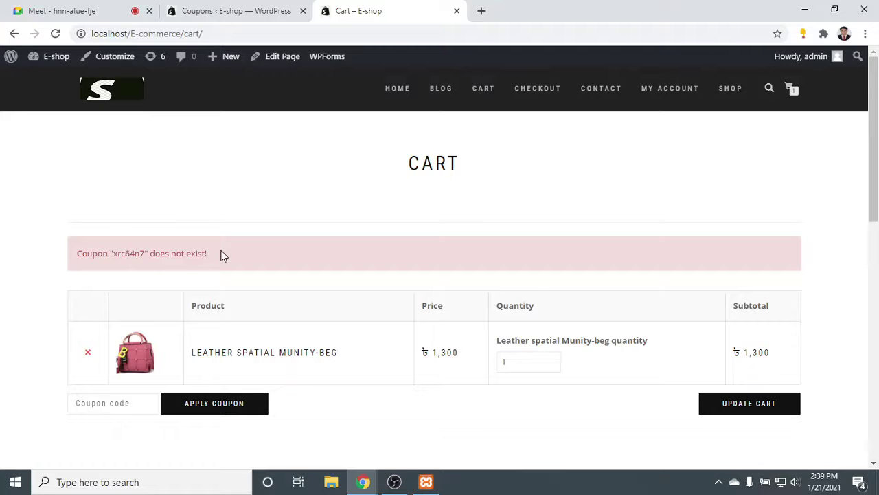
left_click_drag(221, 256, 49, 245)
left_click(237, 11)
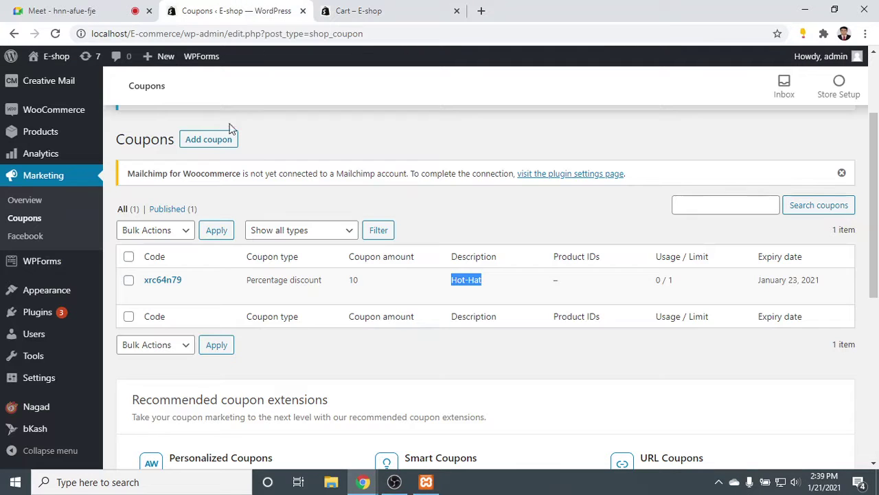
left_click(184, 277)
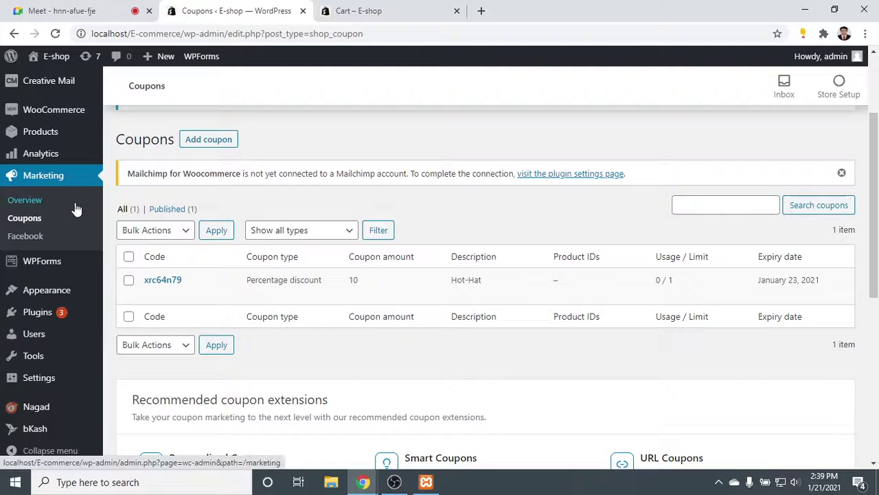
left_click(24, 218)
mouse_move(60, 236)
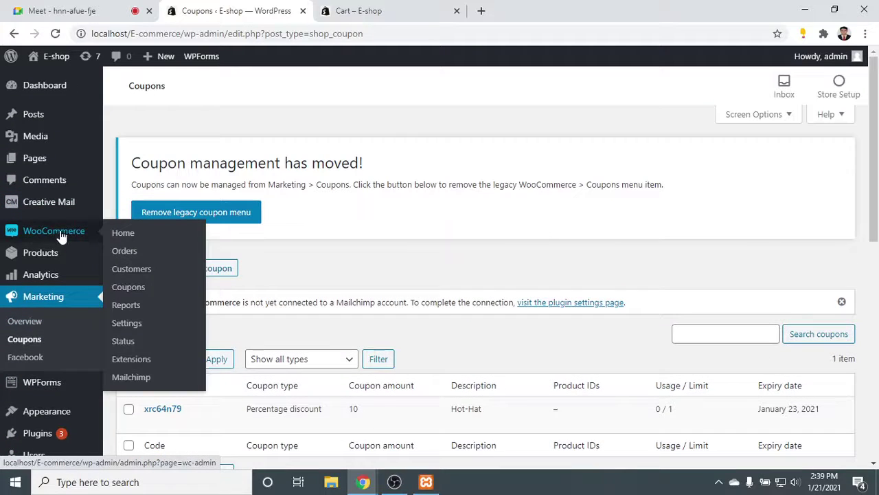
left_click(129, 287)
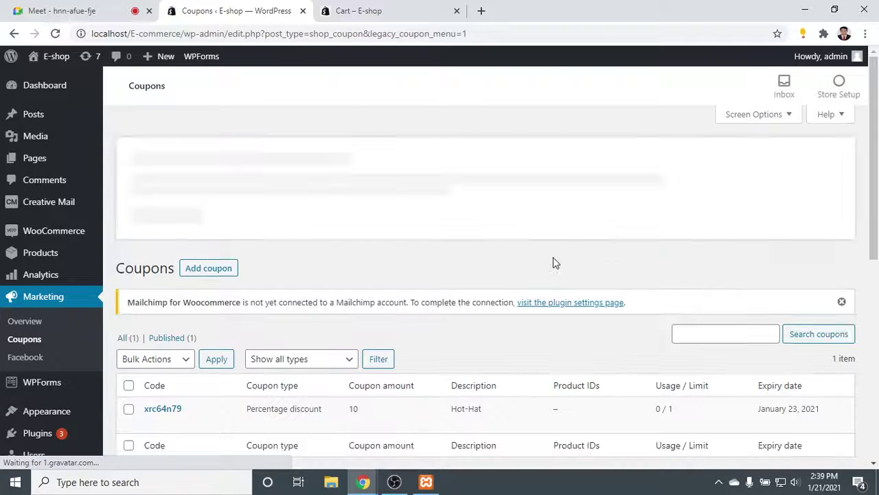
left_click(369, 10)
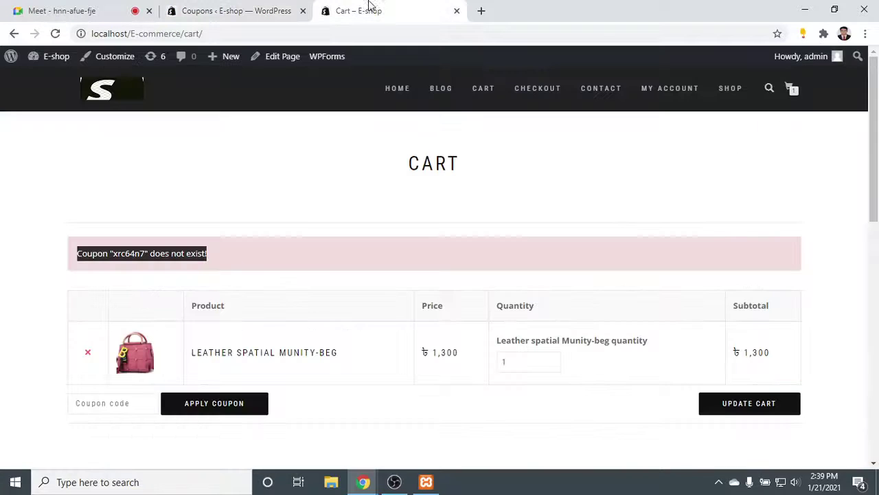
left_click(55, 33)
left_click(199, 8)
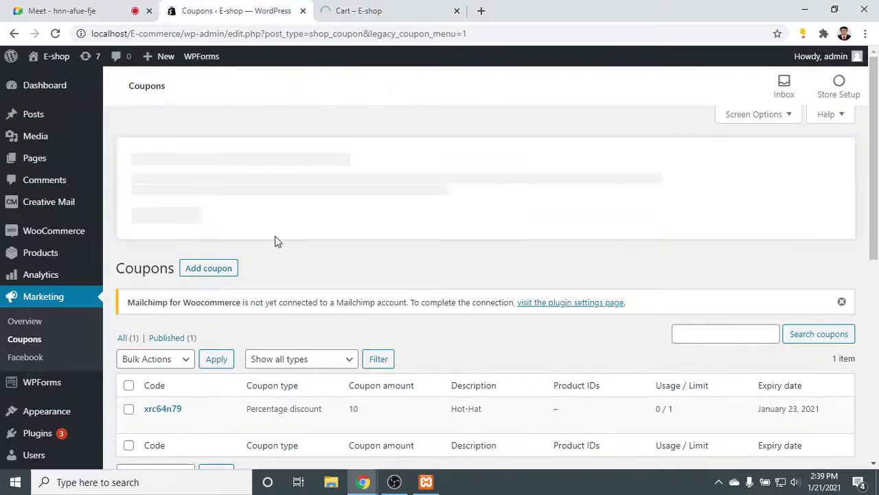
scroll(278, 330, "down", 1)
left_click_drag(190, 347, 143, 344)
right_click(162, 342)
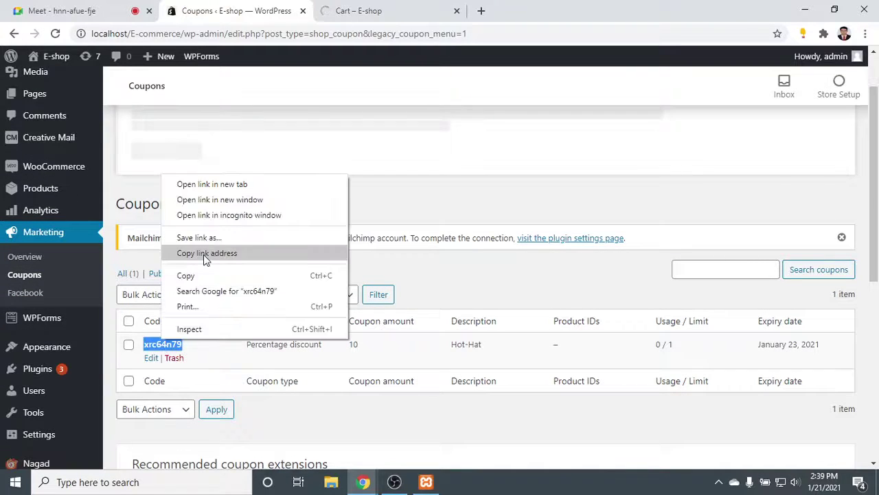
left_click(202, 276)
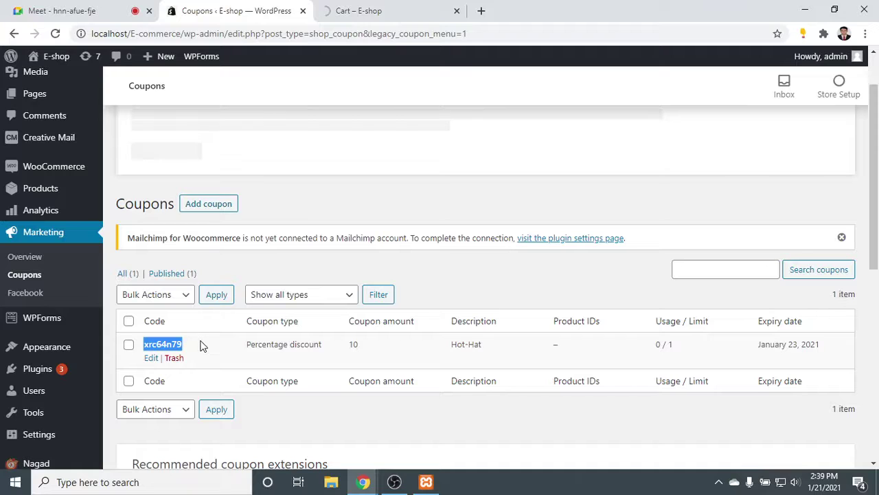
left_click(259, 356)
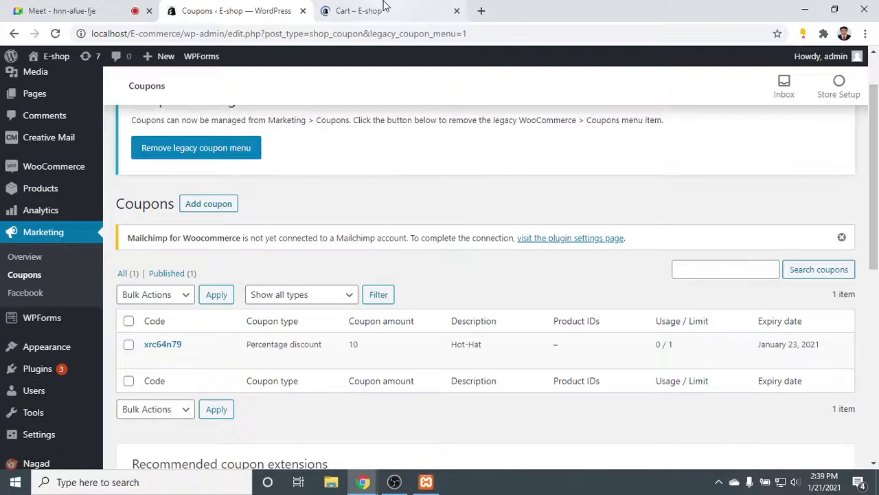
Enter the coupon code xrc64n79 on the cart page, checking it against the coupons list, and apply it to the cart.
left_click(383, 8)
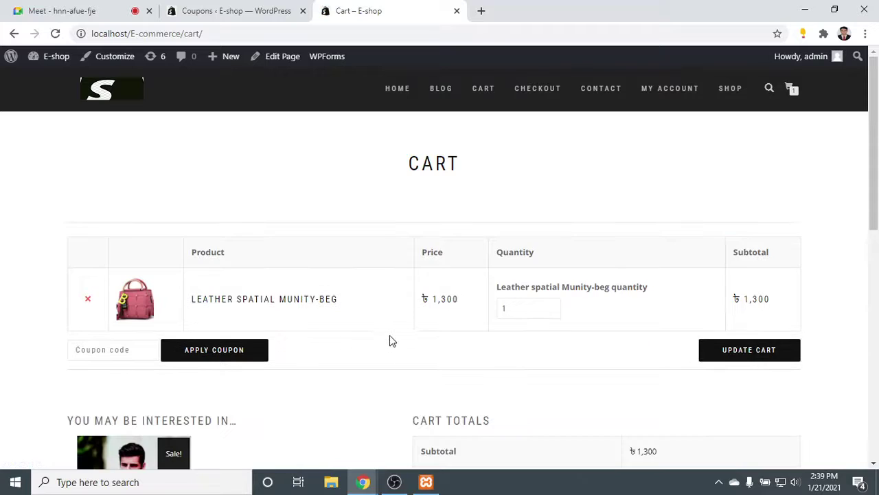
scroll(389, 339, "down", 1)
left_click(127, 275)
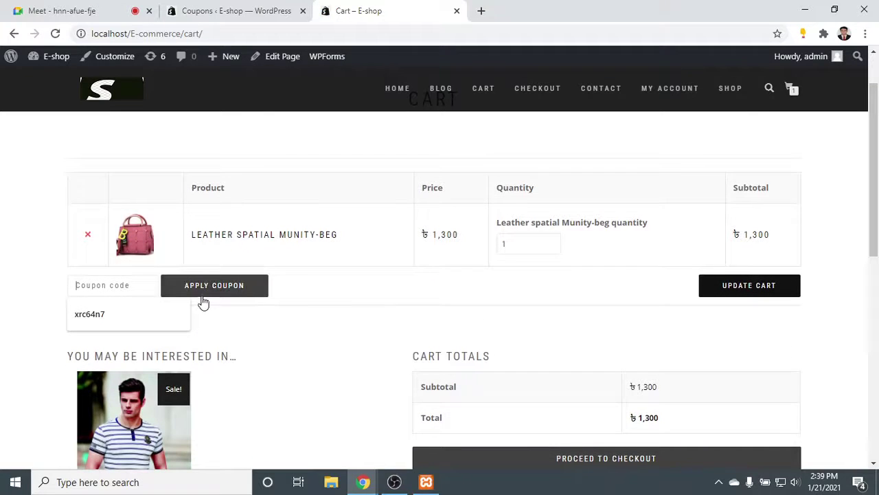
key("ctrl+v")
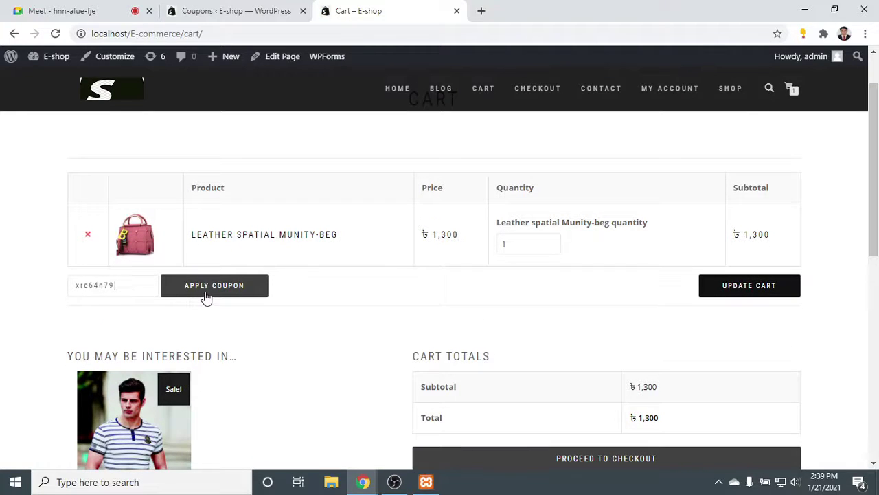
key("BackSpace")
left_click(252, 8)
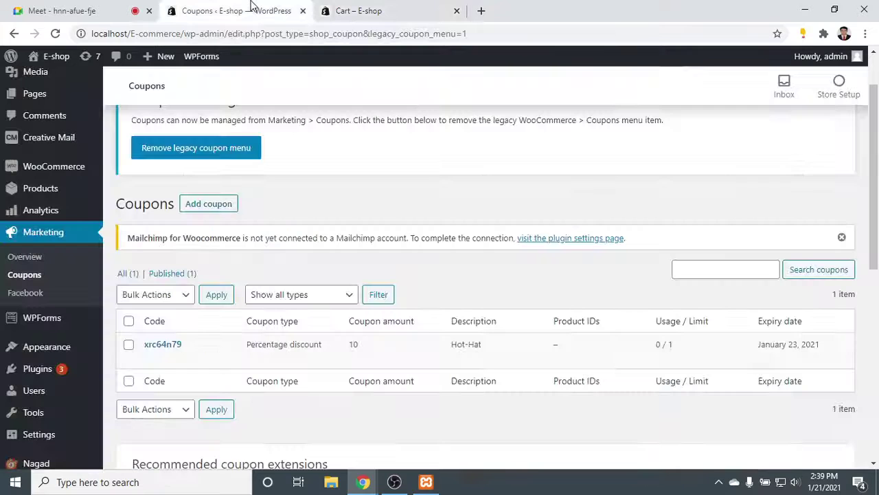
left_click(348, 8)
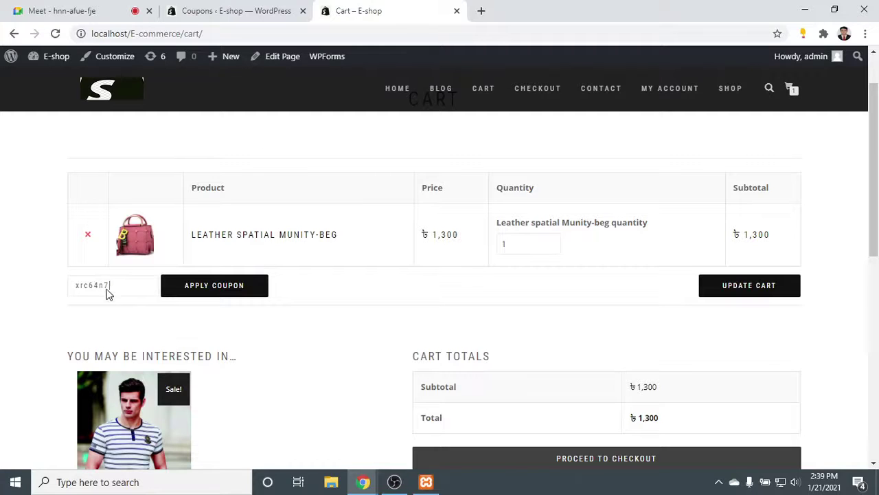
type("e")
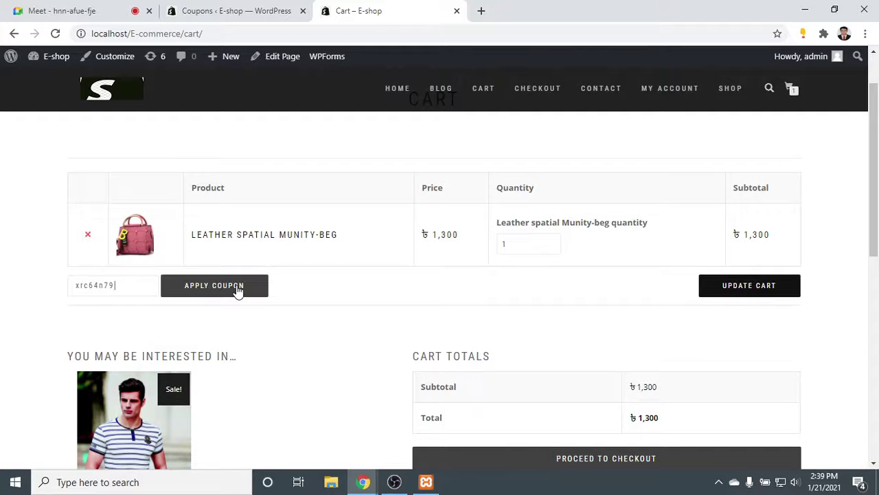
left_click(171, 290)
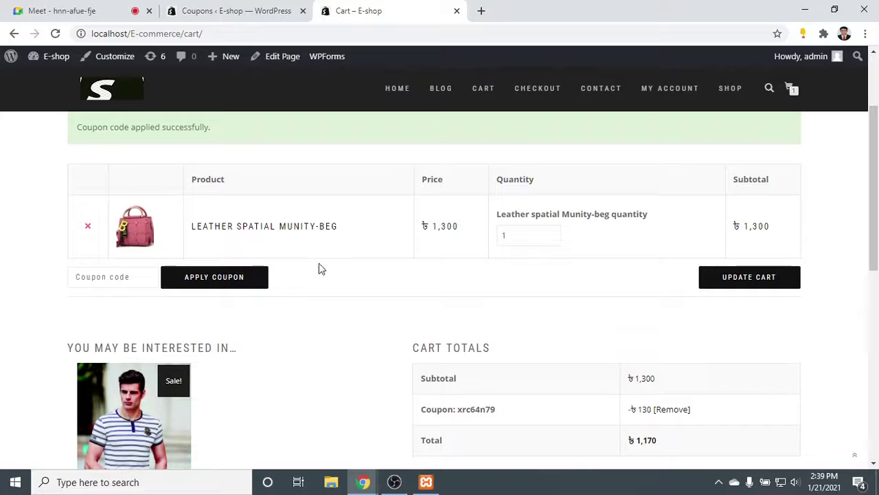
Examine the cart totals, comparing the subtotal, the coupon discount and the new total for the leather bag.
scroll(412, 269, "down", 1)
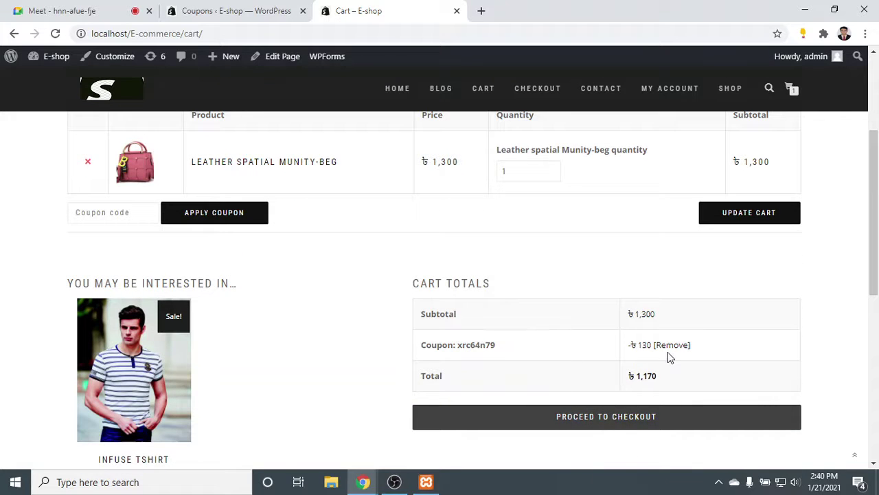
left_click_drag(637, 356, 728, 343)
scroll(779, 309, "down", 5)
scroll(736, 315, "up", 4)
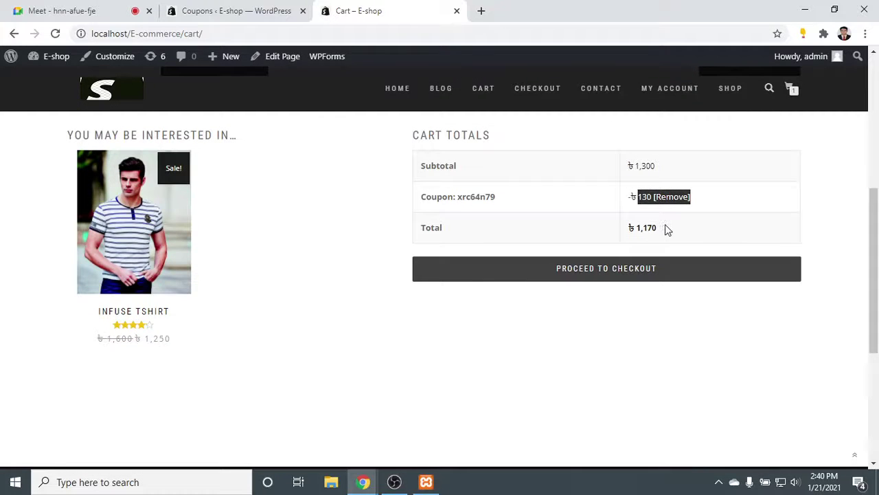
left_click_drag(667, 229, 624, 229)
scroll(625, 228, "up", 1)
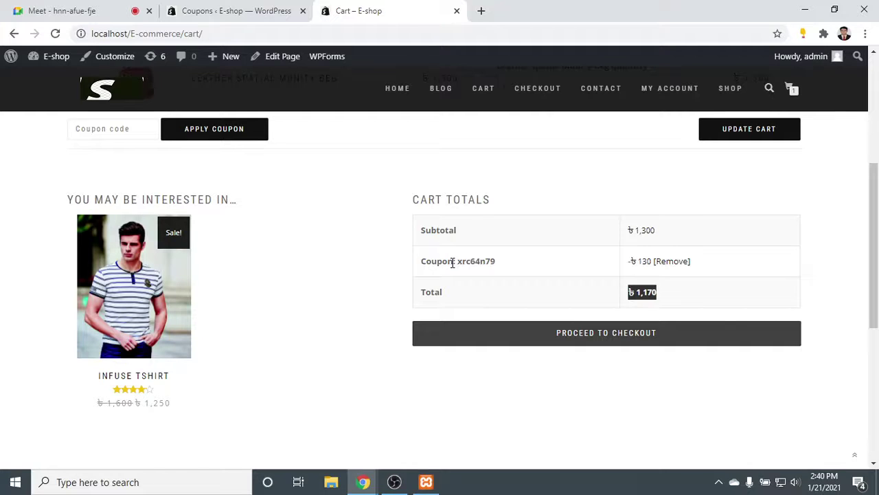
left_click_drag(453, 263, 668, 284)
left_click(671, 295)
left_click(715, 294)
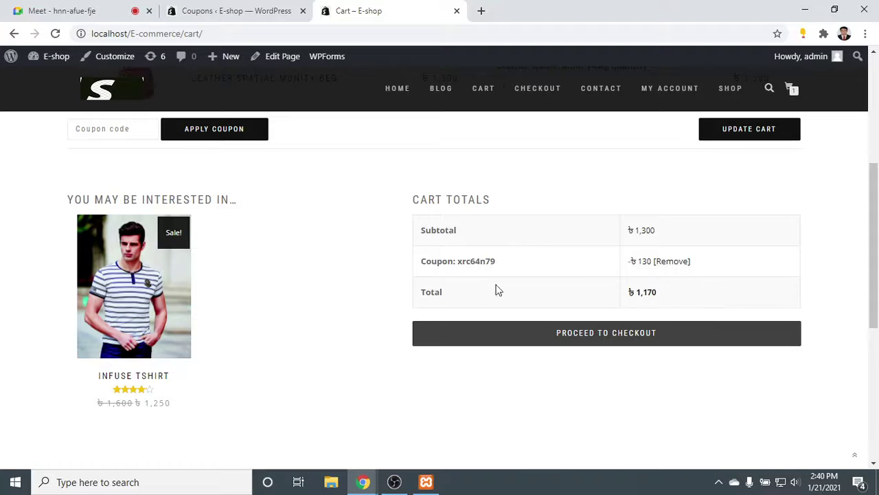
scroll(307, 232, "up", 2)
scroll(862, 410, "down", 1)
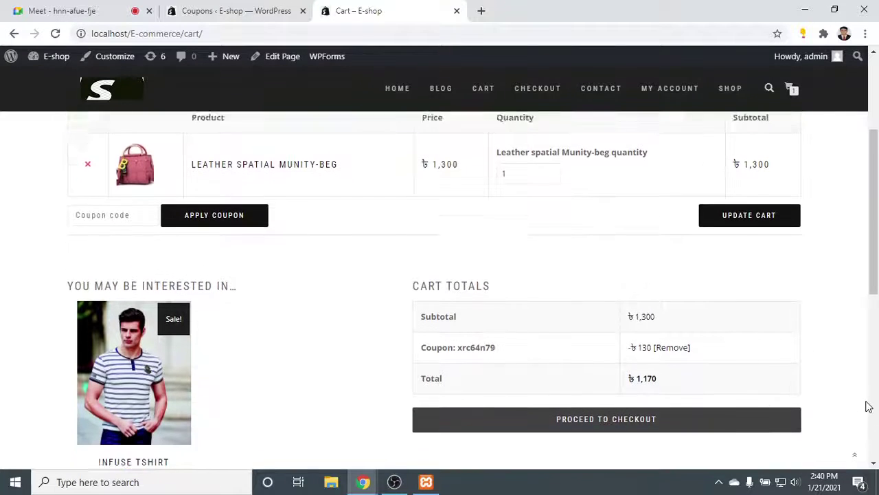
scroll(691, 378, "up", 3)
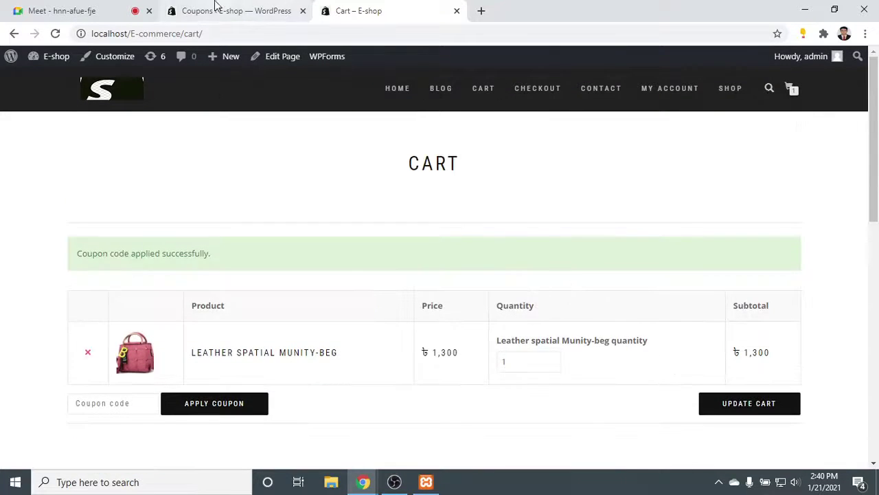
Check the coupon's usage and limit in the coupons list, reloading the list to refresh the count.
left_click(213, 10)
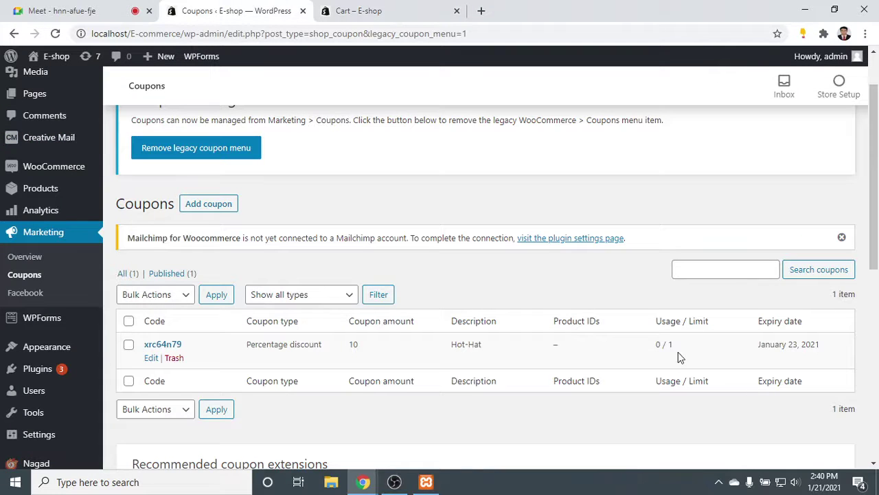
left_click_drag(678, 350, 652, 348)
left_click(55, 33)
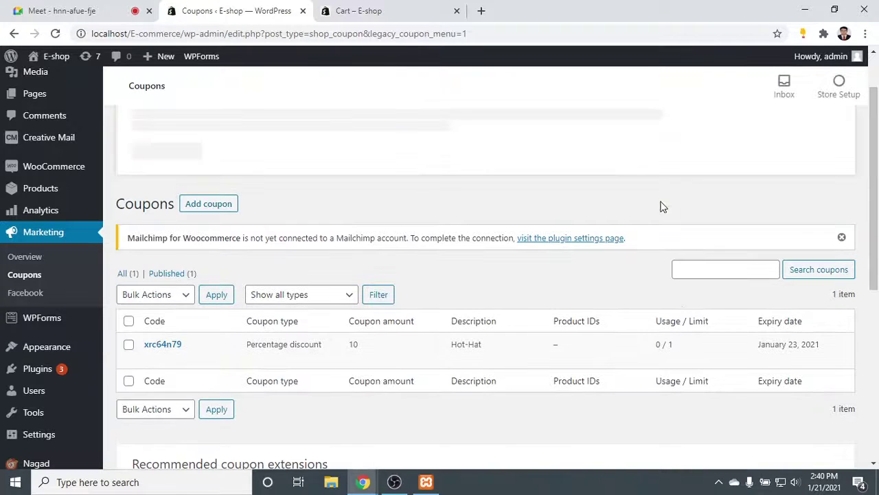
Return to the store's home page, add the Infuse Tshirt to the cart and view the cart.
left_click(359, 10)
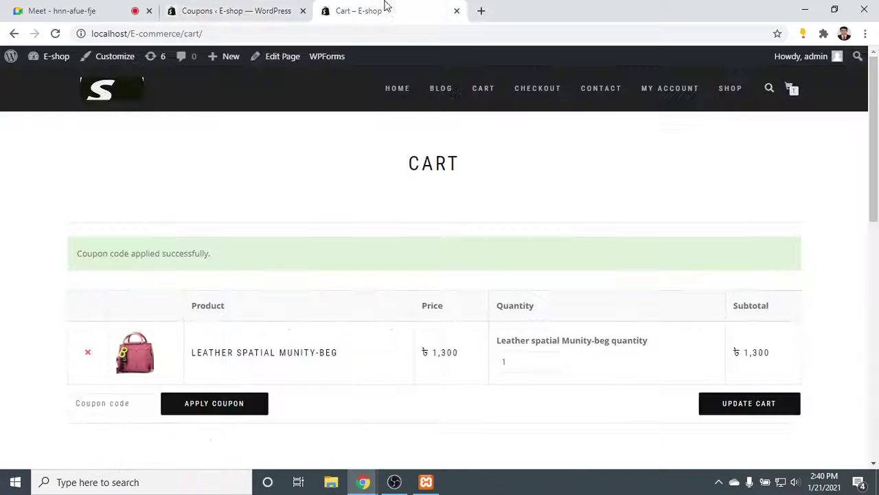
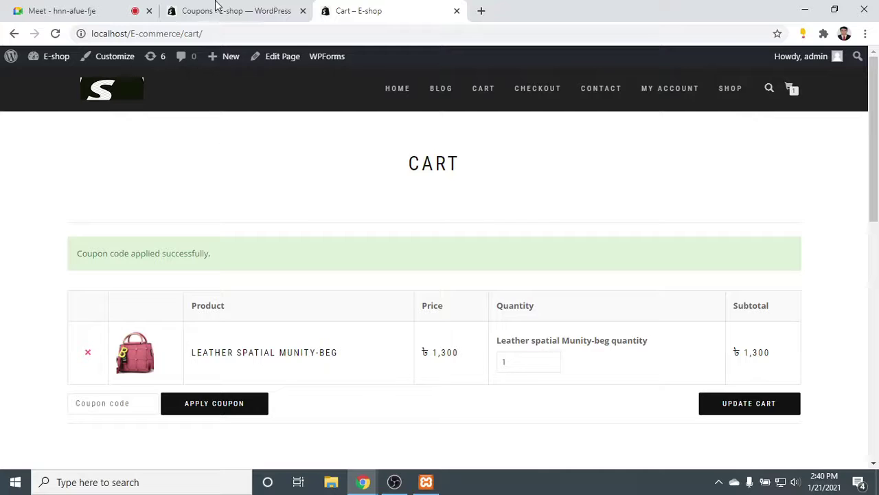
left_click(405, 90)
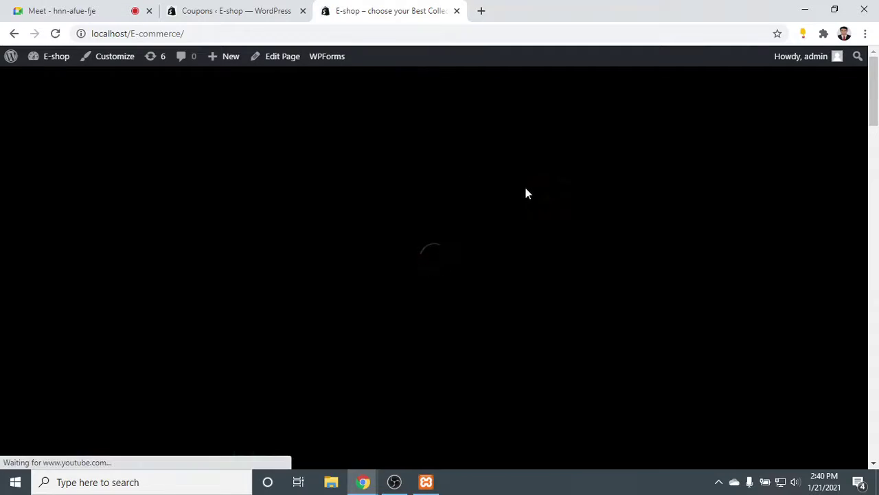
scroll(527, 199, "down", 12)
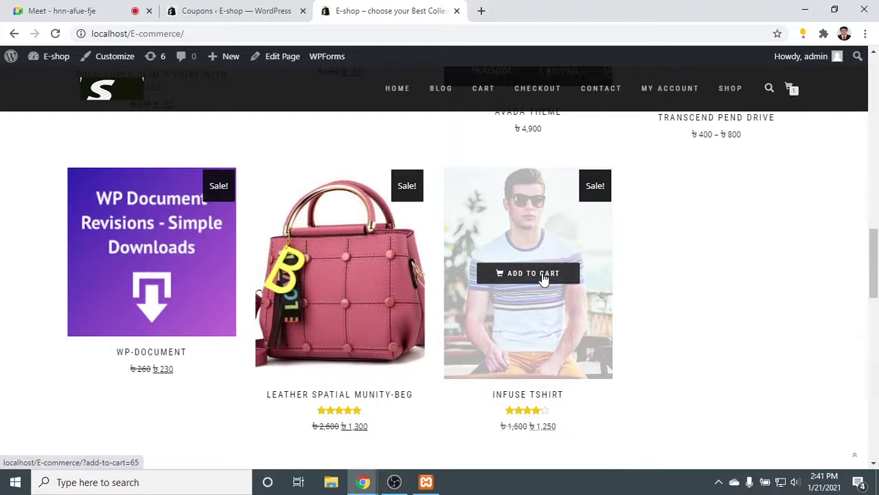
left_click(547, 275)
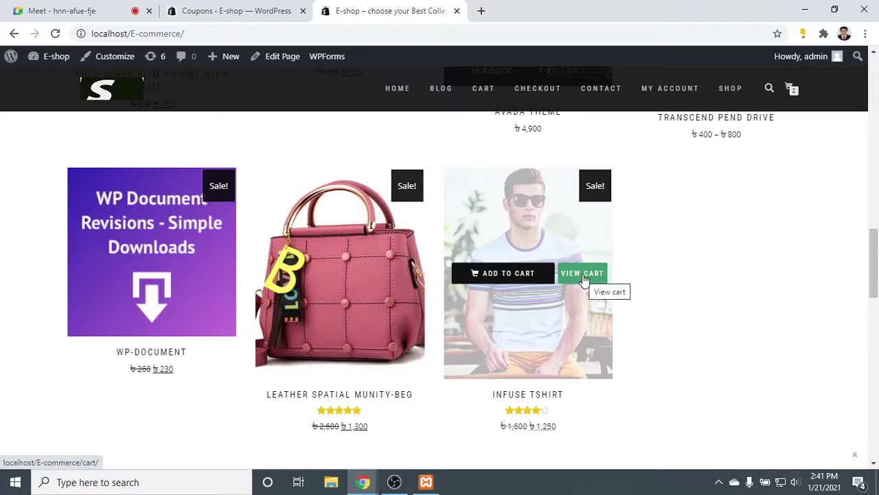
left_click(583, 275)
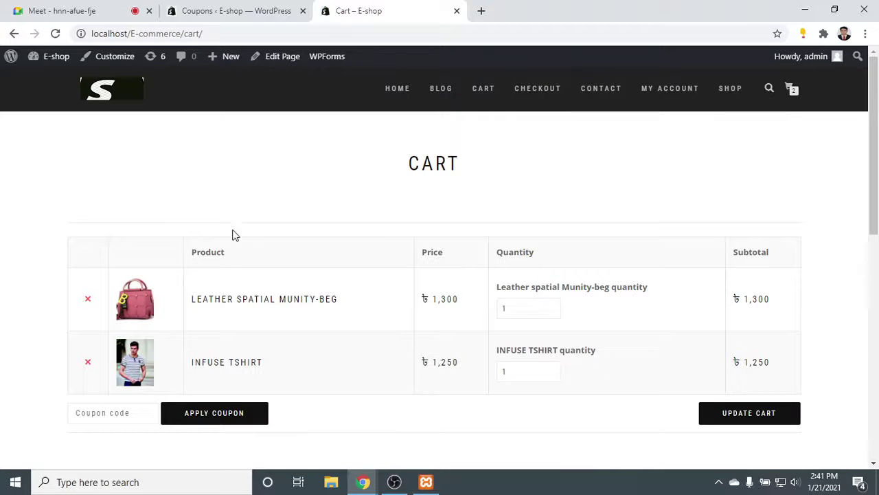
Try to apply coupon xrc64n79 again to the cart with both products, and examine the message and cart totals.
left_click(95, 415)
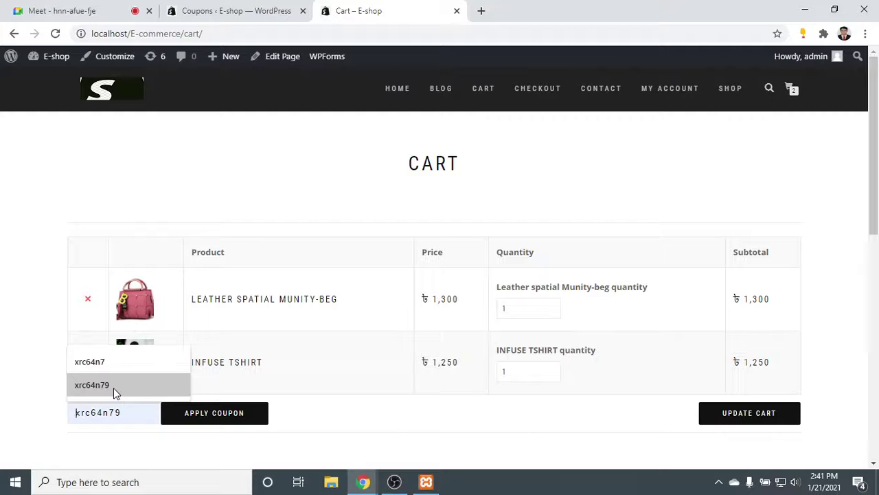
left_click(113, 387)
left_click(221, 417)
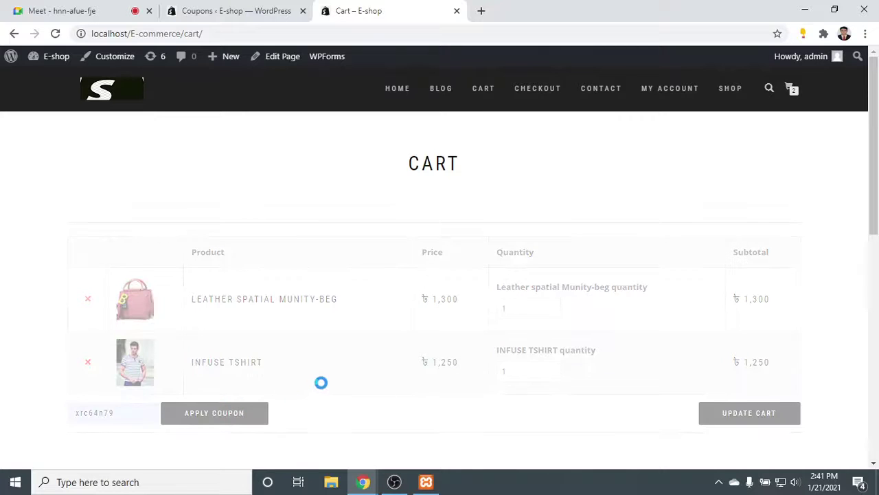
scroll(320, 382, "down", 1)
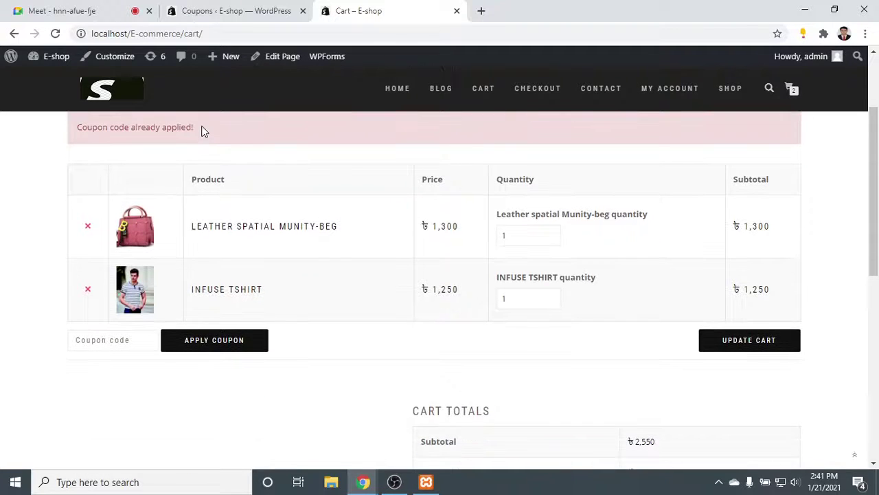
scroll(608, 418, "down", 2)
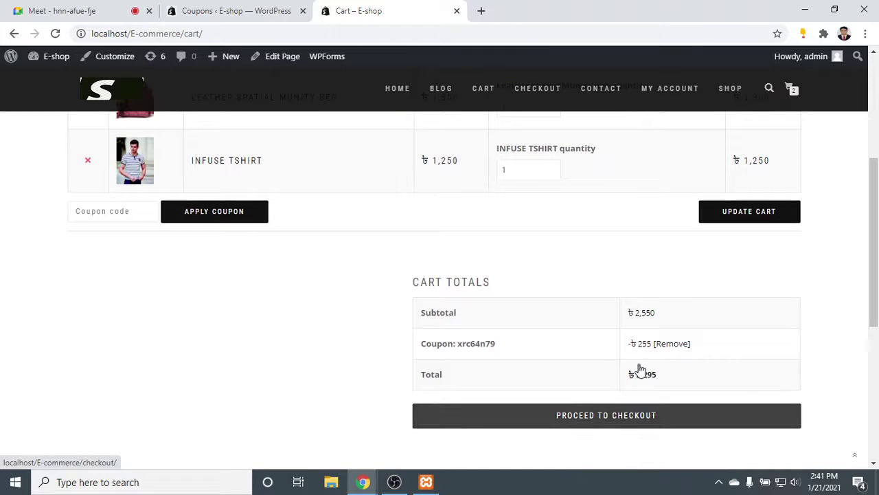
Examine the coupon message, the product prices and the cart totals with coupon xrc64n79 for the leather bag and Infuse Tshirt.
scroll(639, 370, "up", 4)
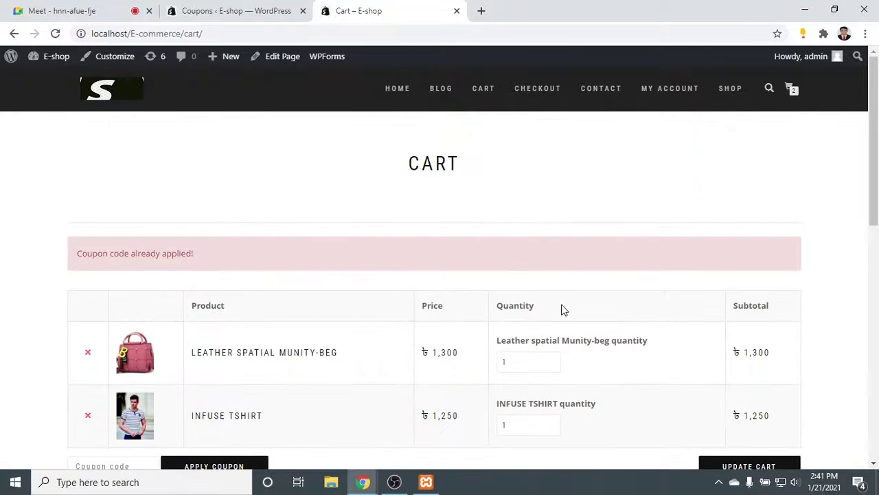
scroll(561, 309, "down", 4)
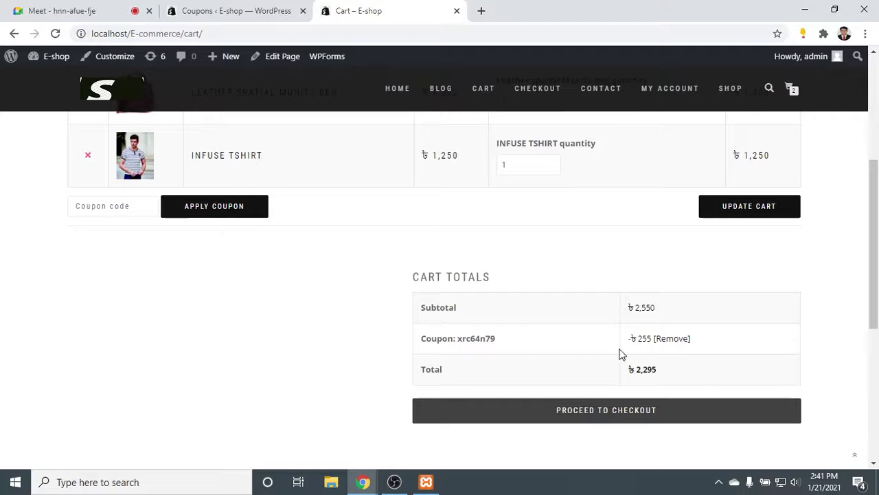
scroll(506, 343, "up", 4)
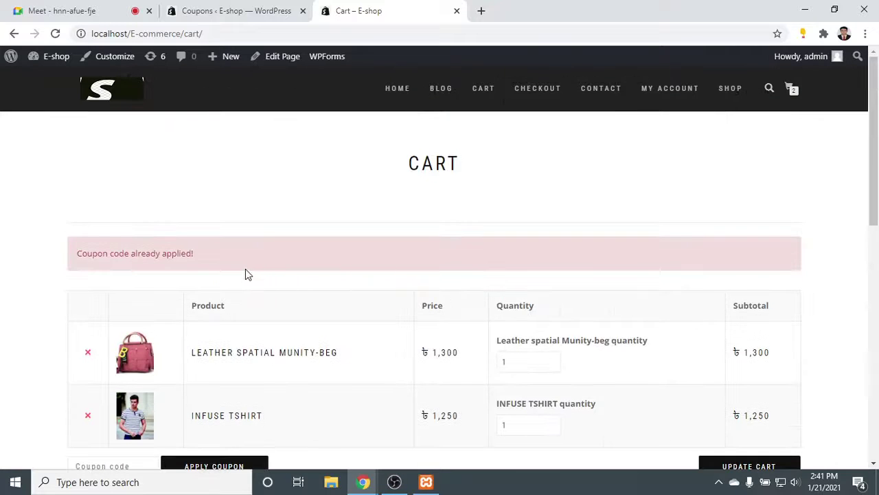
scroll(583, 273, "down", 4)
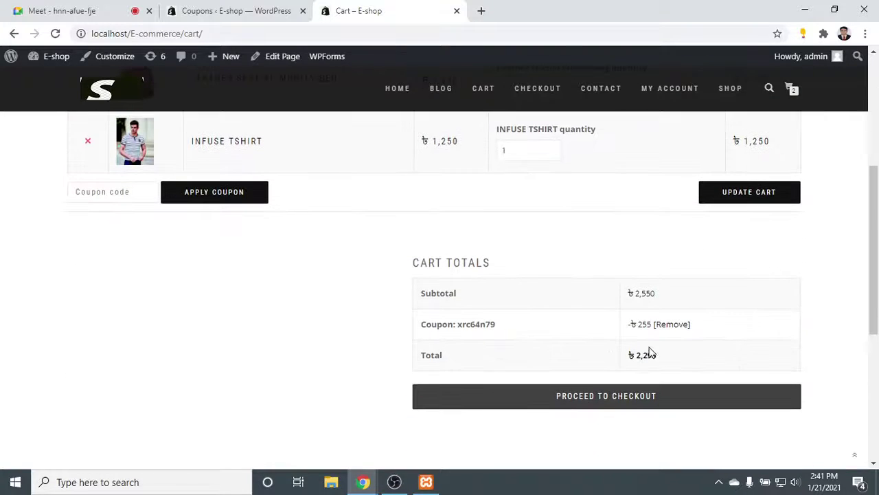
scroll(554, 340, "up", 4)
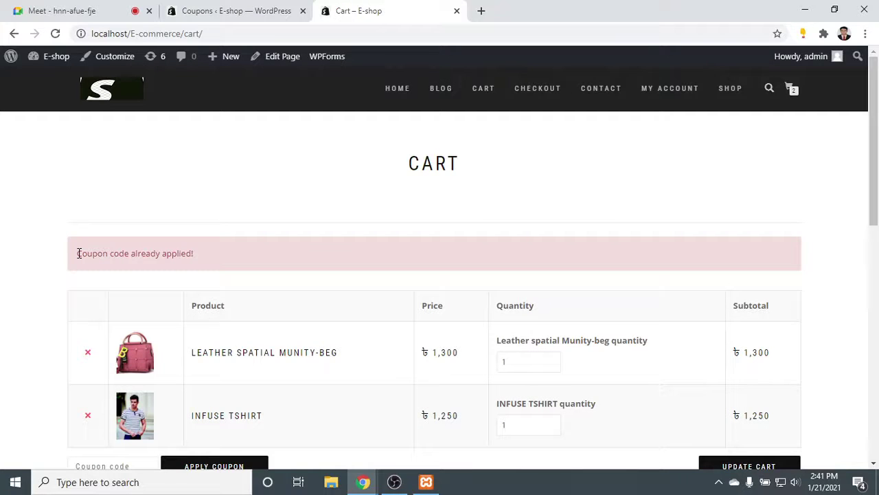
left_click_drag(78, 253, 221, 255)
left_click(310, 240)
scroll(357, 261, "down", 4)
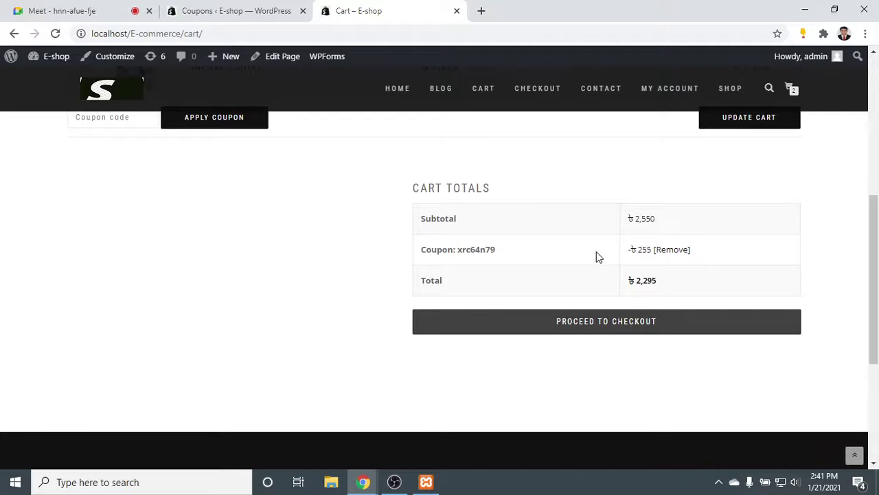
scroll(634, 315, "up", 1)
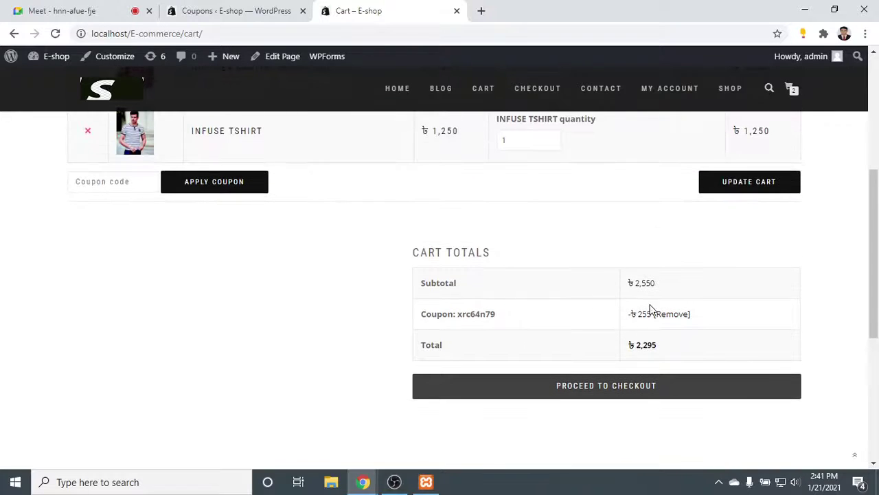
scroll(660, 292, "up", 1)
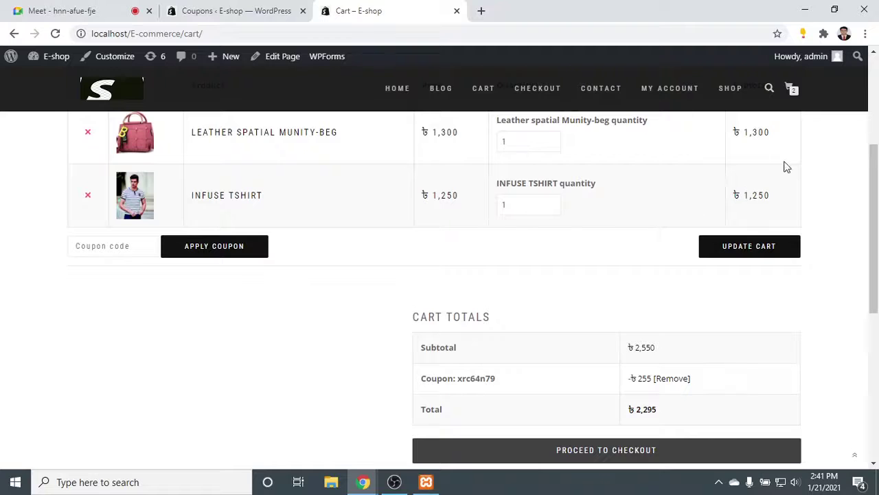
scroll(667, 314, "down", 2)
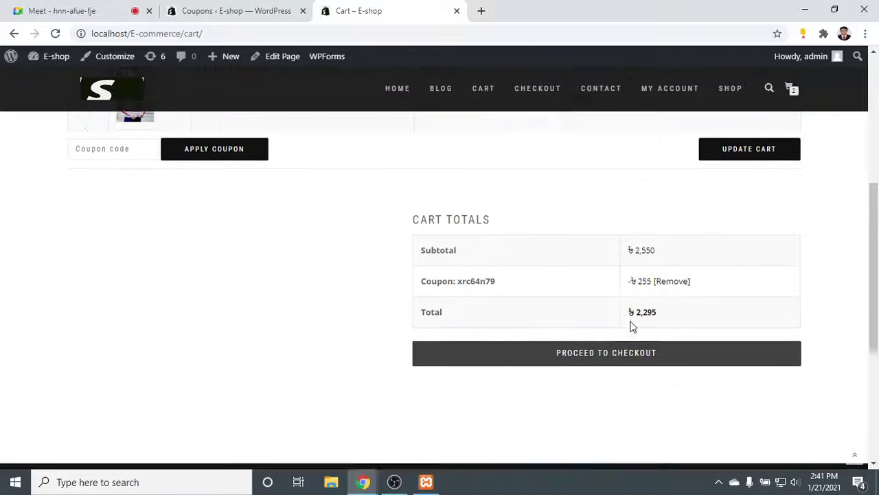
scroll(634, 326, "down", 1)
Proceed to checkout and examine the order summary's product prices, coupon discount and total.
left_click(628, 323)
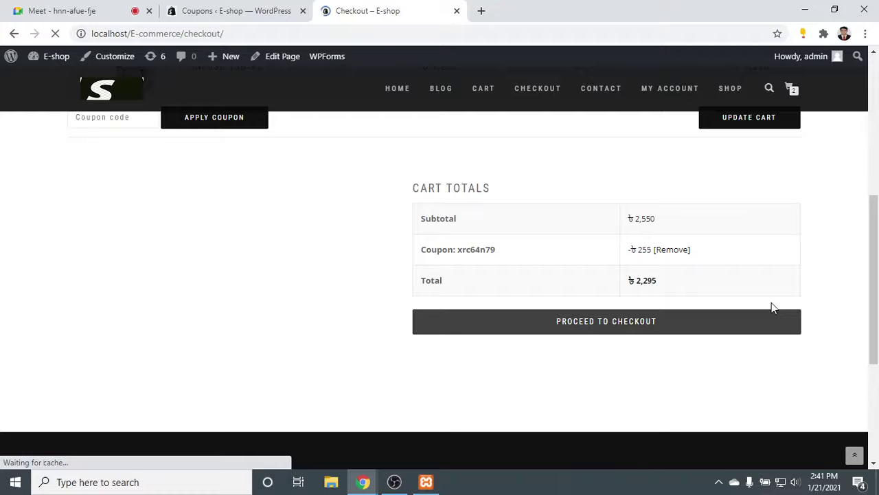
scroll(509, 206, "down", 2)
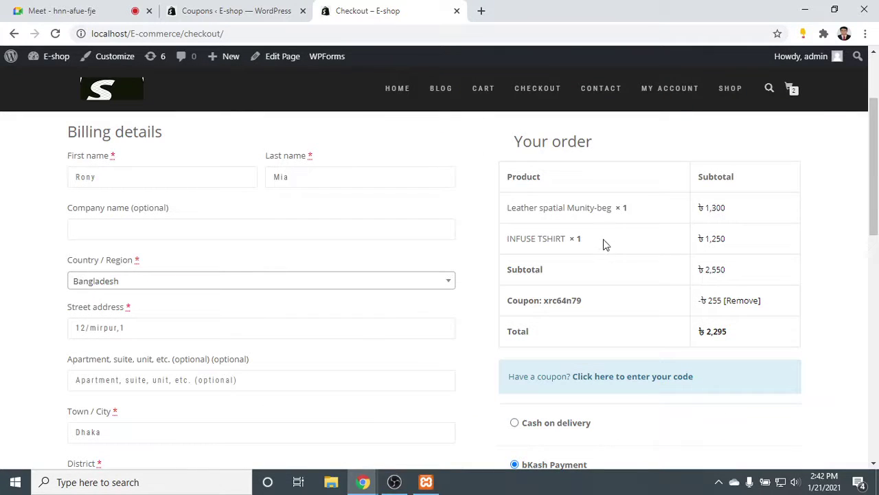
left_click_drag(710, 318, 706, 306)
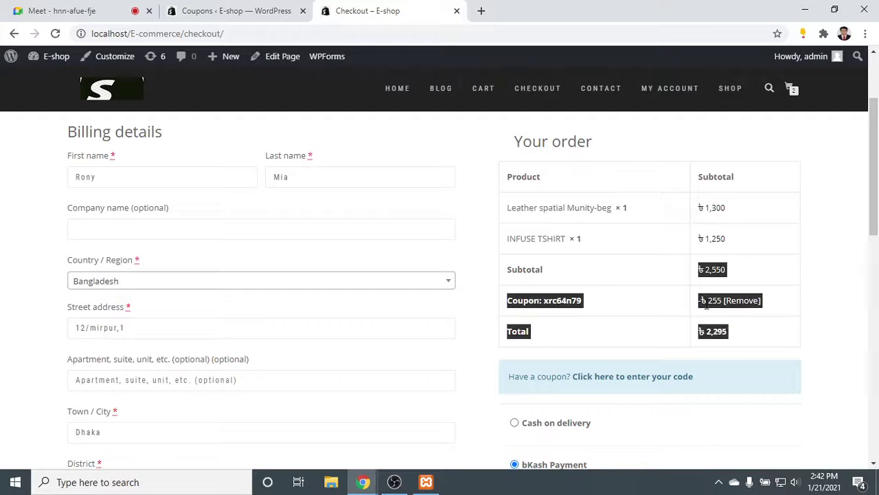
left_click(797, 328)
scroll(777, 334, "down", 1)
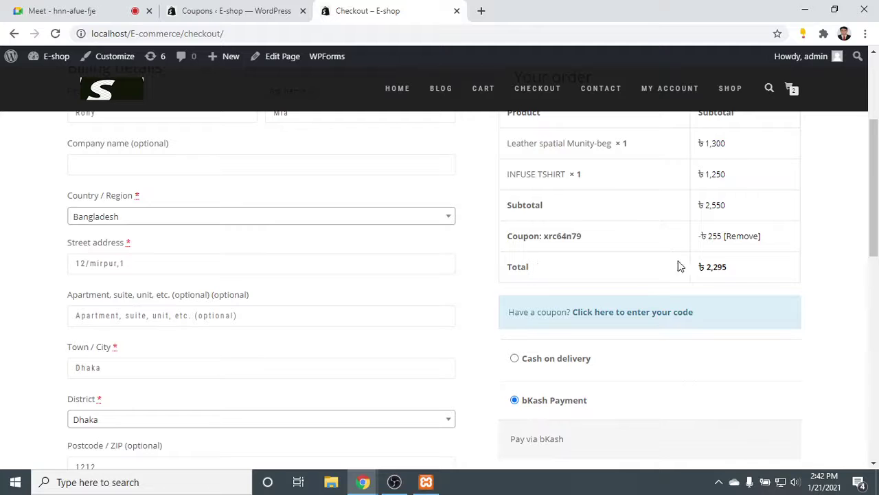
left_click_drag(679, 266, 738, 263)
scroll(684, 278, "up", 3)
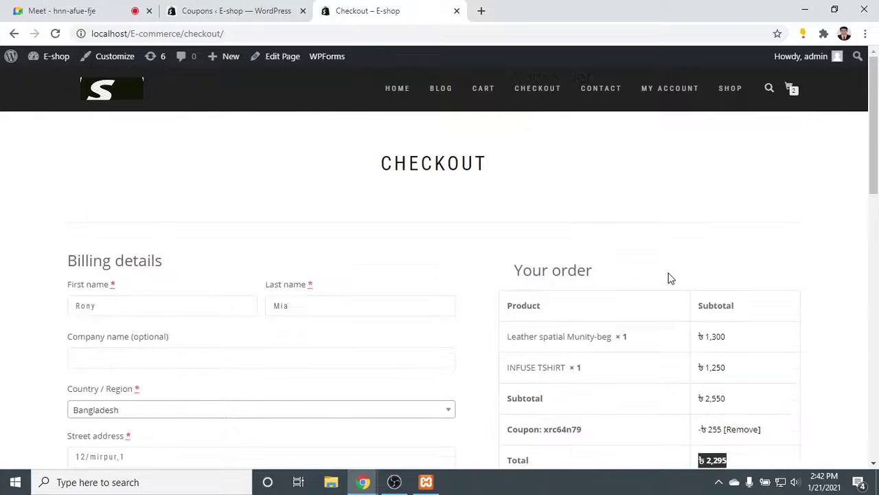
scroll(672, 277, "down", 5)
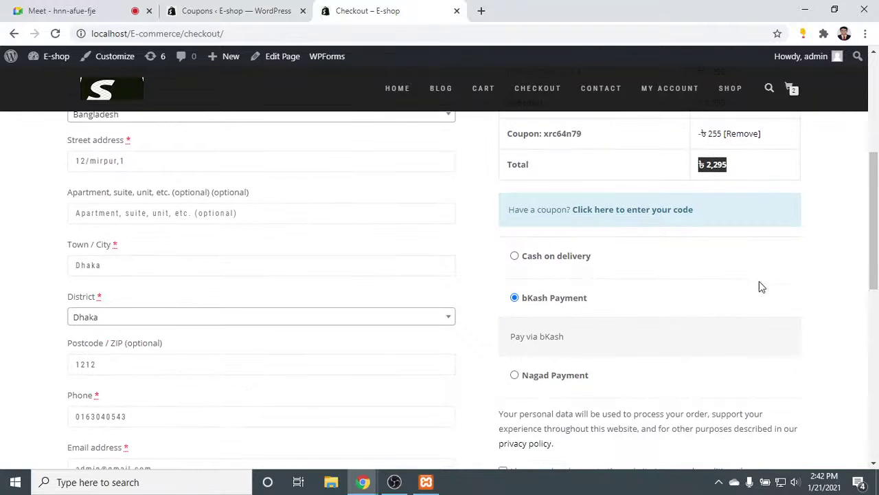
left_click(738, 265)
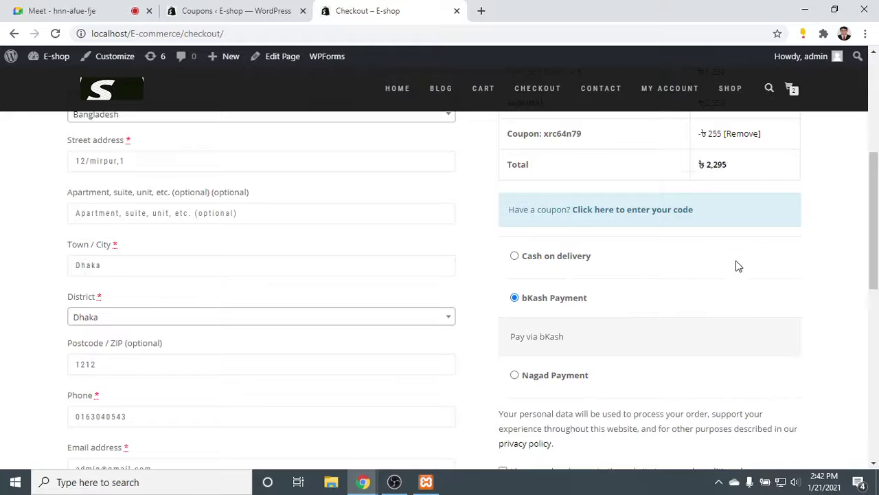
Choose Cash on delivery as the payment method and try to place the order.
scroll(735, 277, "down", 2)
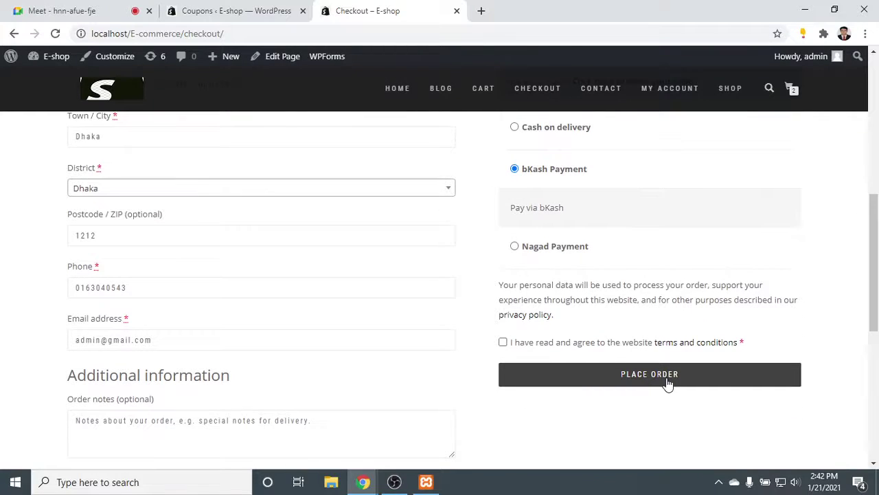
scroll(620, 268, "up", 2)
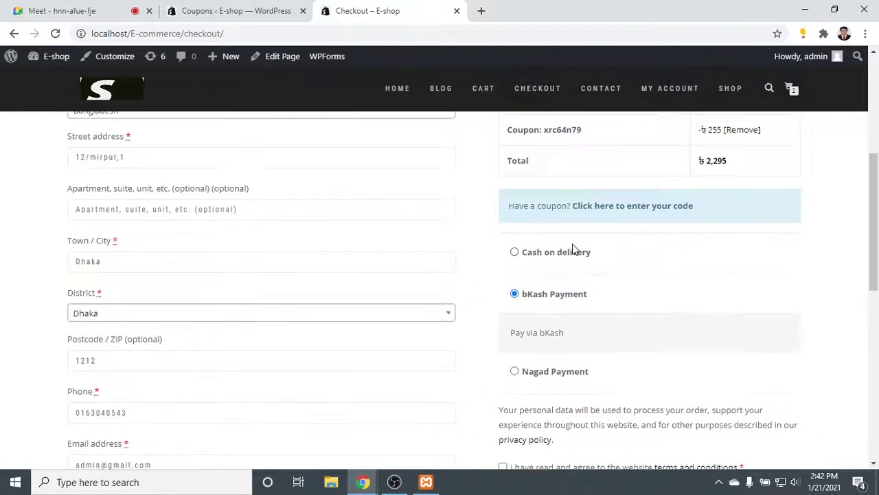
left_click(529, 256)
scroll(708, 385, "down", 3)
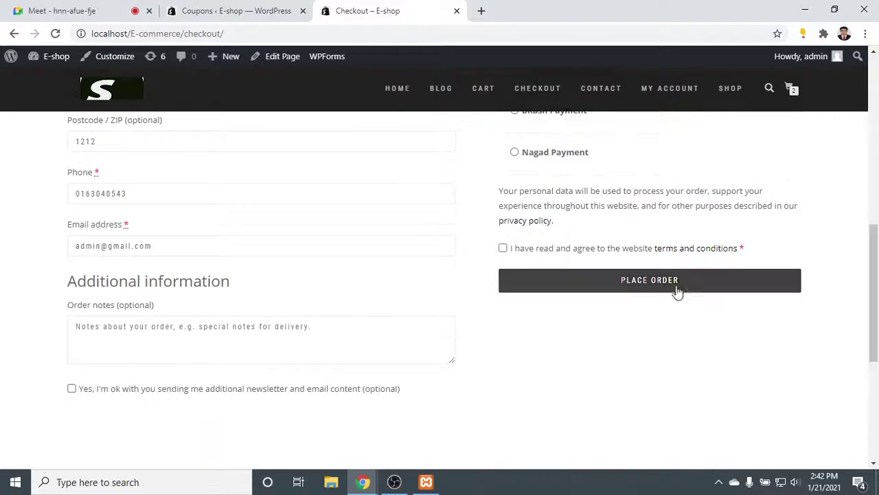
left_click(671, 279)
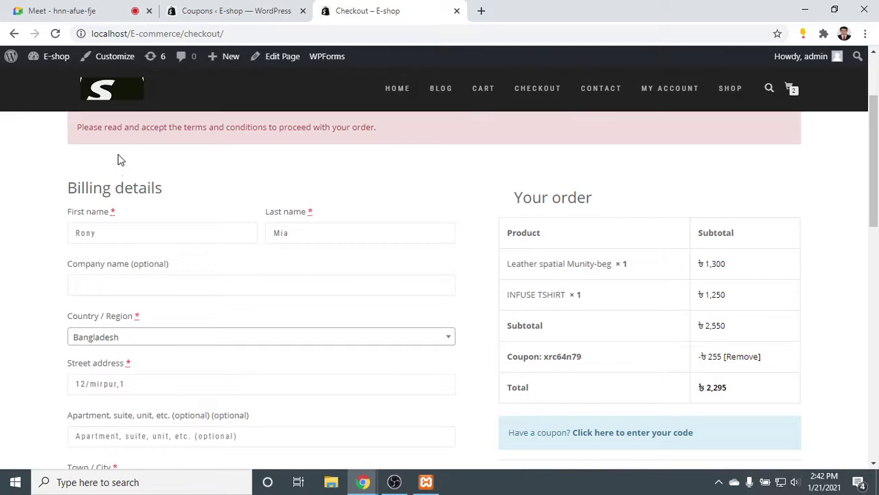
Read the checkout error, agree to the website terms and conditions, and place the order.
left_click_drag(113, 126, 301, 126)
scroll(515, 245, "down", 10)
scroll(610, 261, "up", 10)
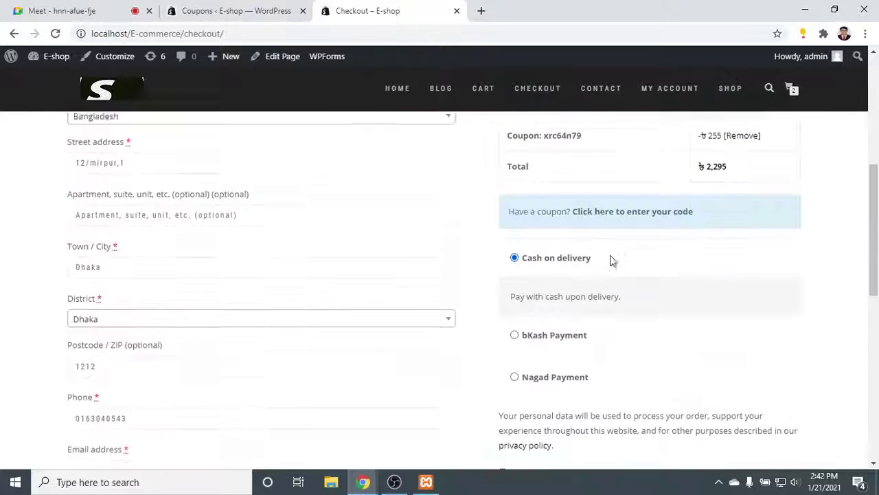
scroll(611, 259, "down", 2)
left_click(517, 337)
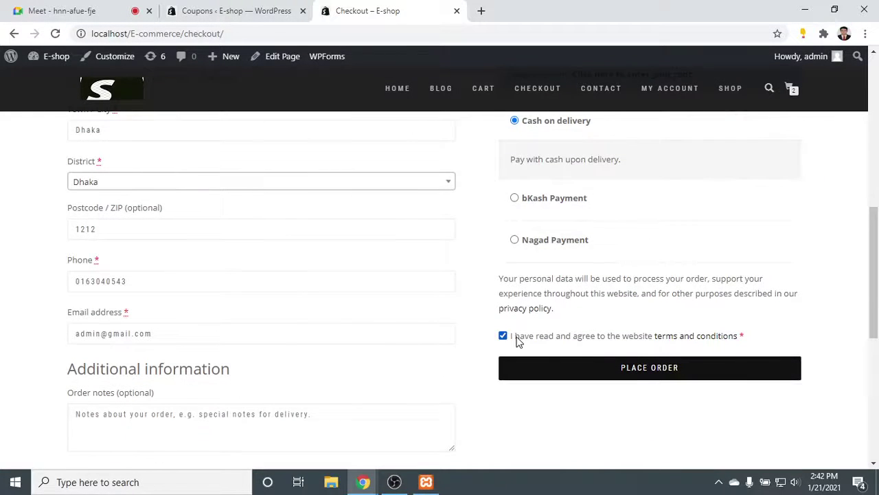
left_click(641, 371)
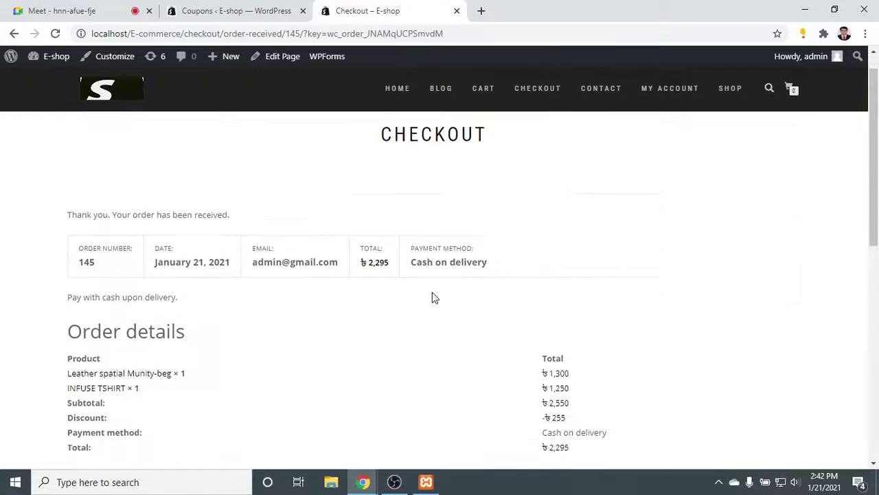
Examine the received order's details, including its subtotal, discount, payment method and total.
scroll(432, 295, "down", 3)
scroll(432, 295, "up", 3)
scroll(564, 302, "down", 2)
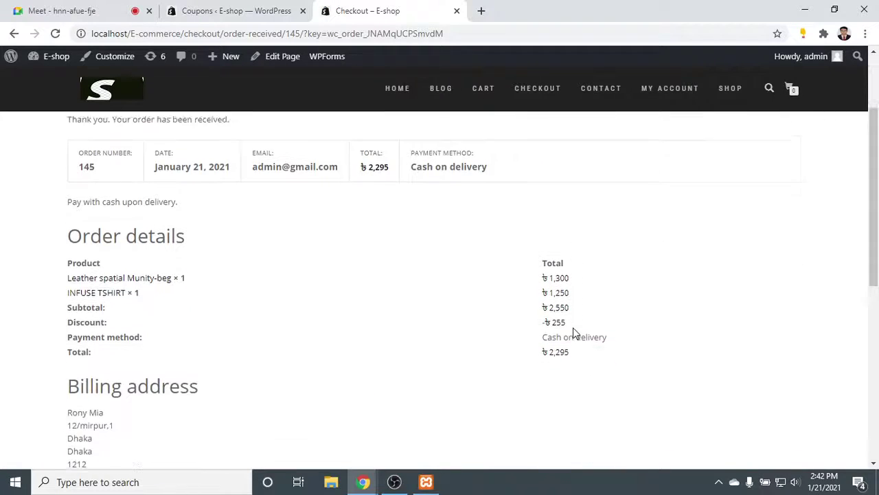
left_click_drag(573, 321, 488, 292)
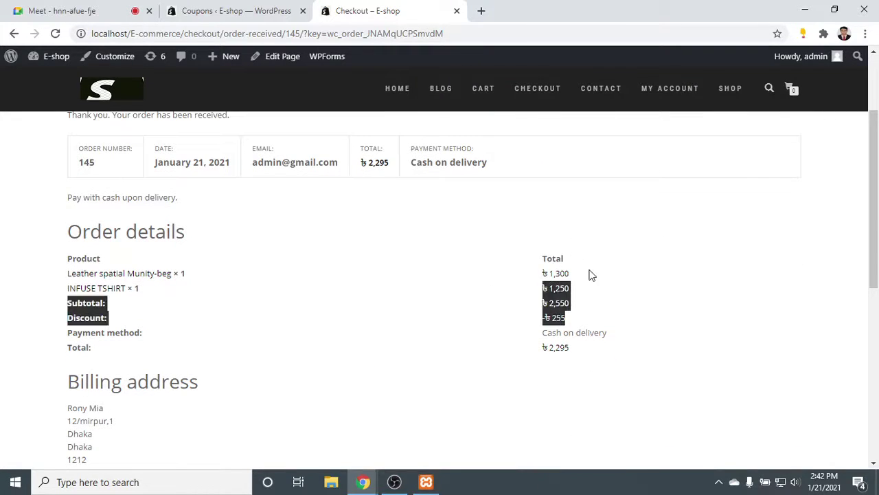
scroll(505, 145, "up", 2)
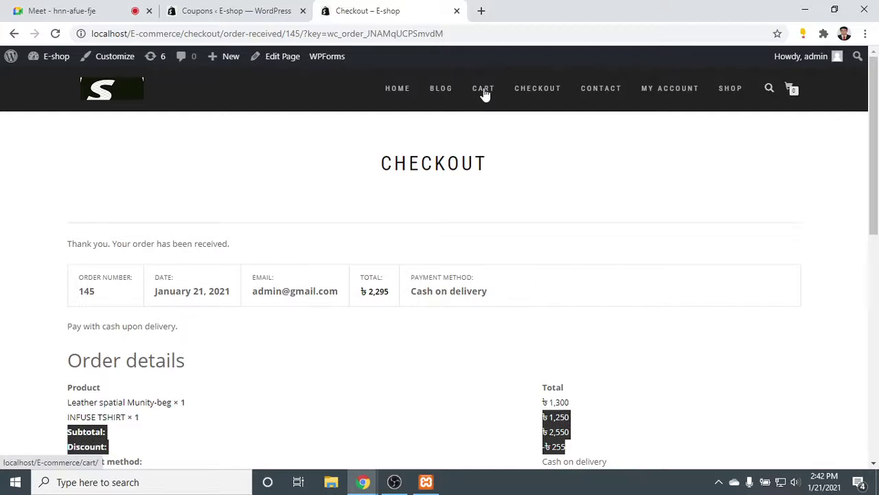
Return to the store's home page and browse down to the product listings.
left_click(404, 95)
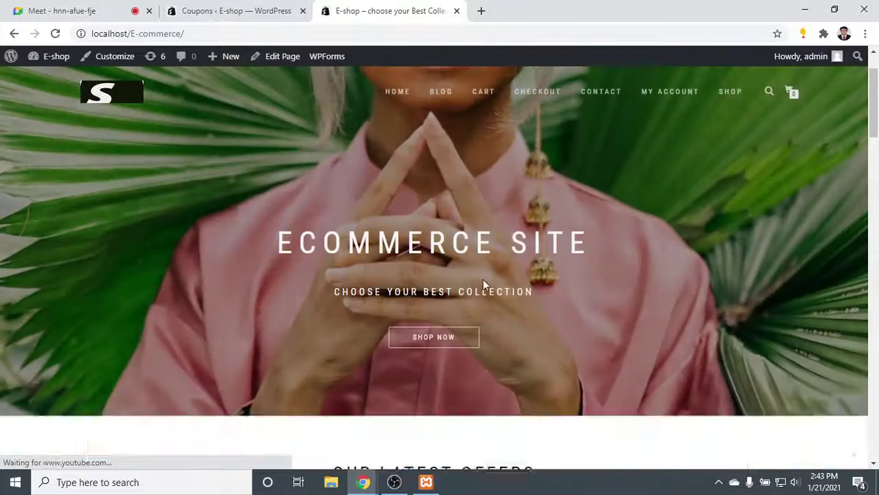
scroll(532, 282, "down", 4)
scroll(531, 282, "down", 2)
scroll(668, 332, "down", 5)
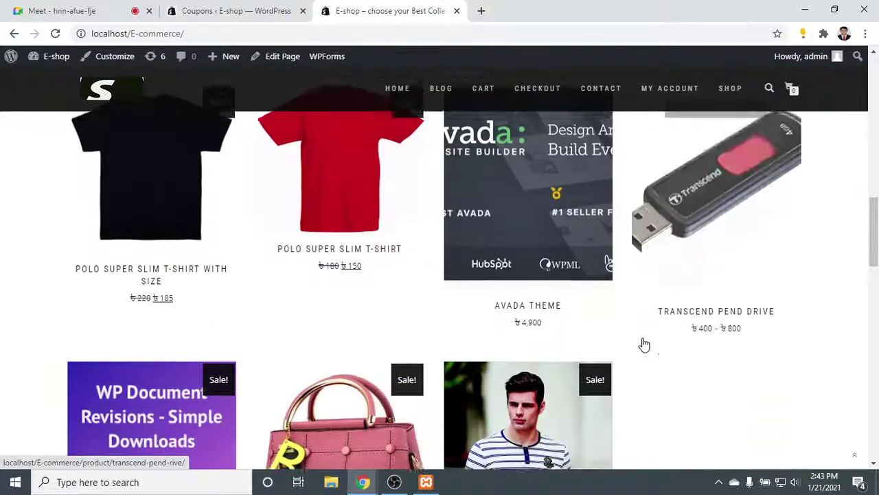
Add the Leather Spatial Munity-Beg from the product list to the cart and view the cart.
scroll(715, 300, "down", 3)
mouse_move(324, 295)
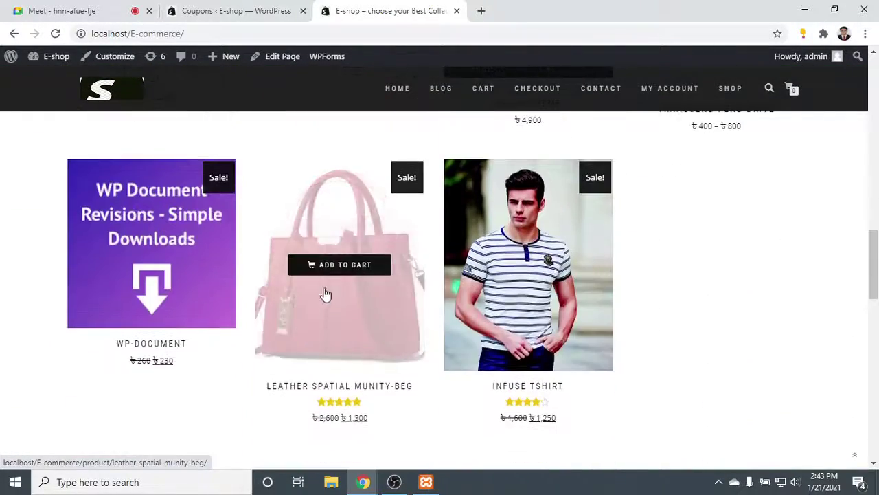
left_click(356, 266)
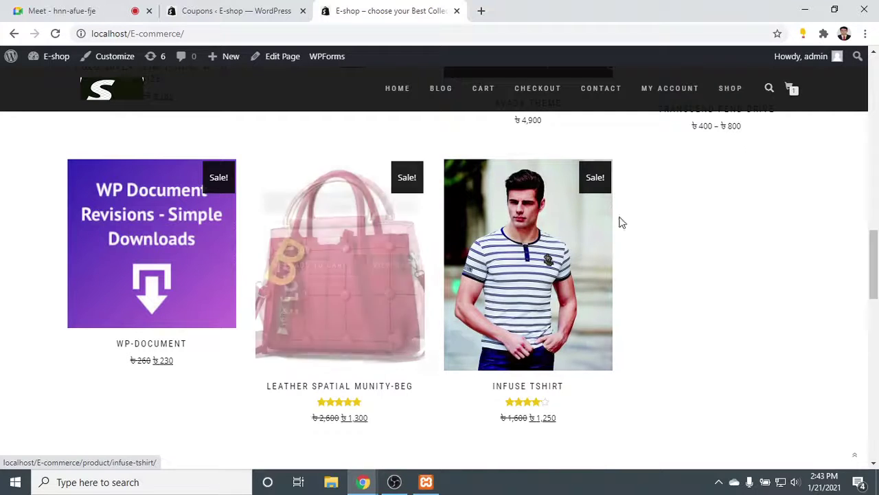
left_click(400, 262)
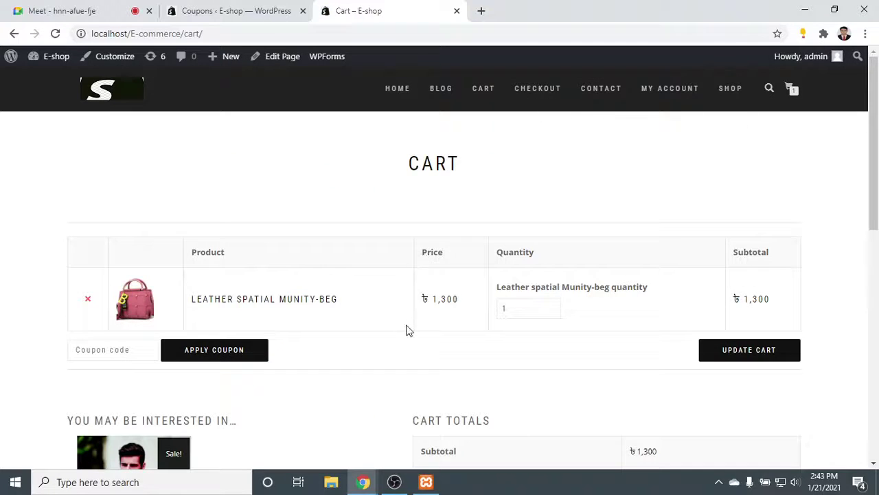
scroll(545, 326, "down", 2)
left_click(111, 218)
key("Down")
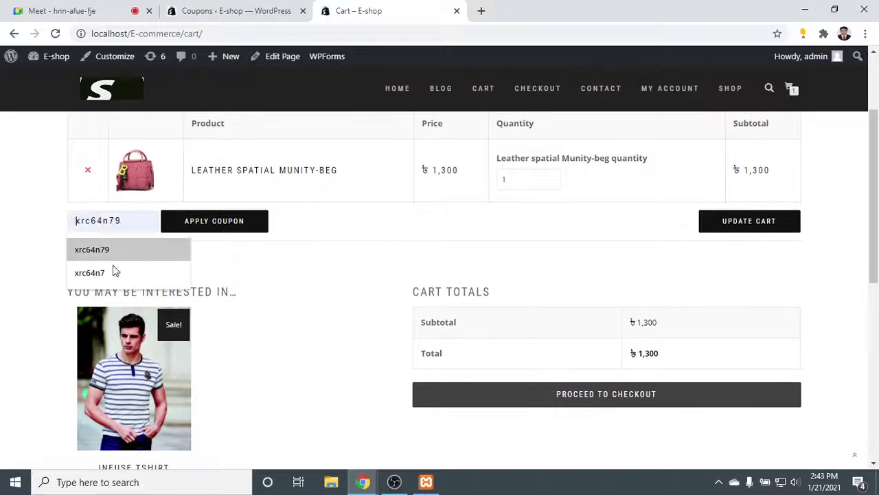
key("Down")
left_click(124, 252)
left_click(213, 221)
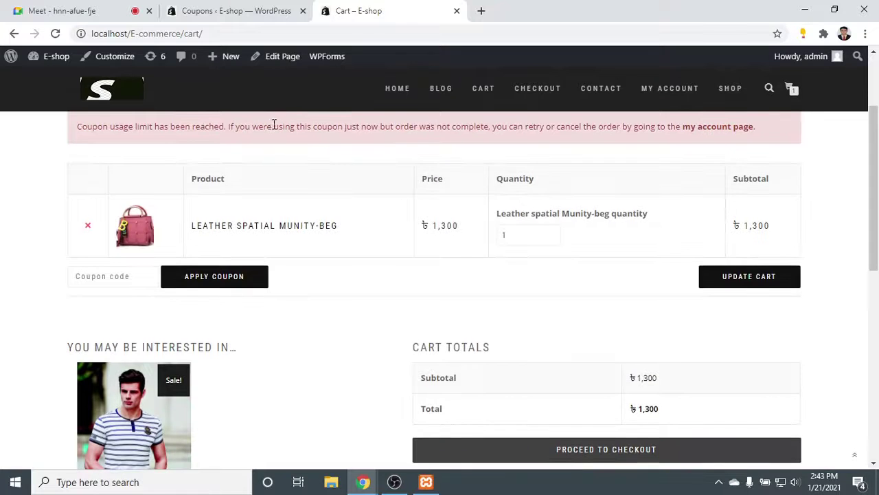
Examine the coupon notice above the cart contents and review the cart totals.
left_click_drag(275, 127, 787, 135)
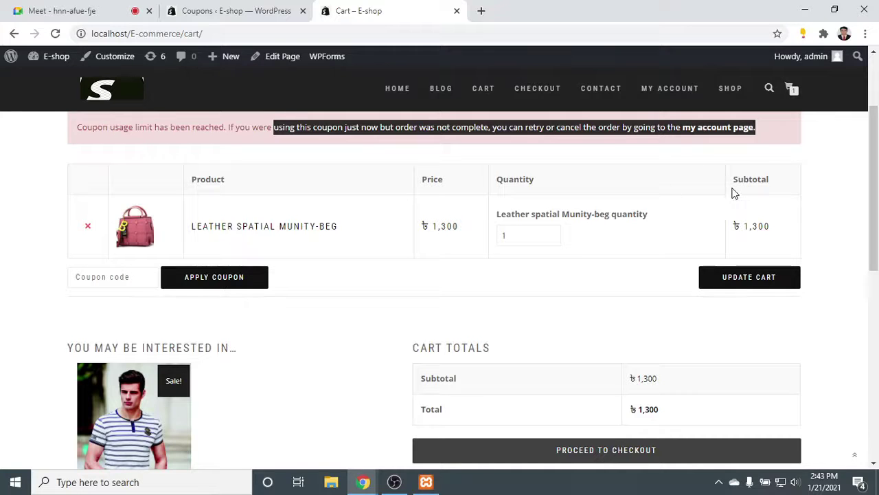
scroll(732, 190, "down", 2)
left_click_drag(684, 287, 622, 241)
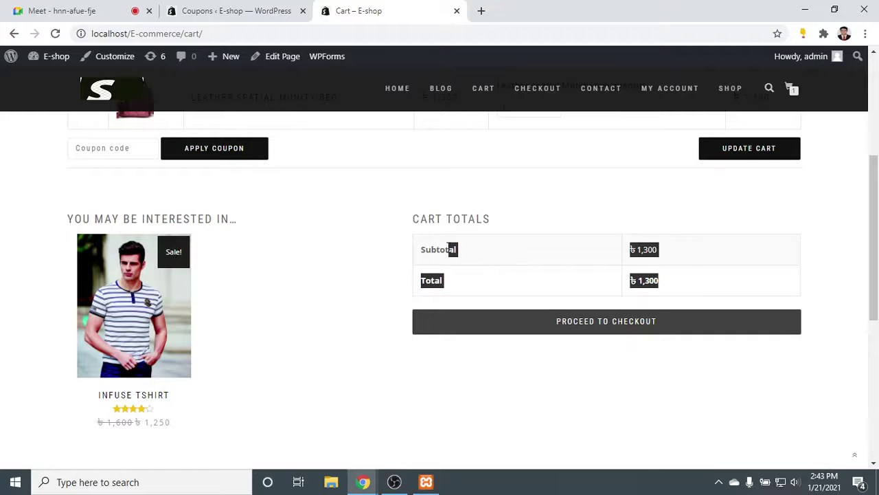
left_click_drag(453, 250, 366, 131)
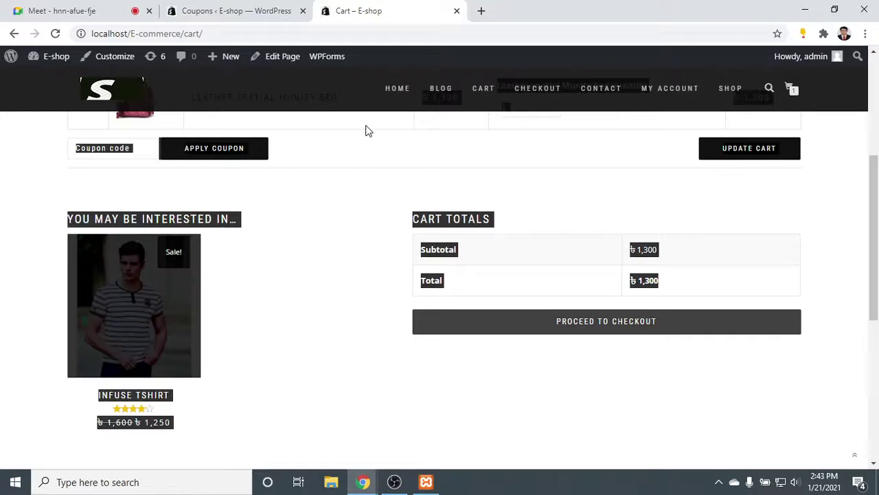
scroll(408, 182, "up", 4)
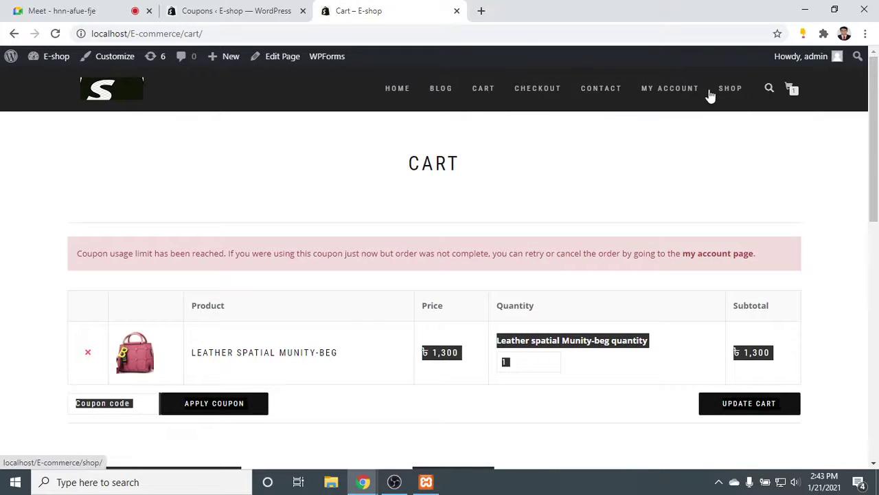
View the account's order list and examine the status, total and available actions of the pending-payment order.
left_click(675, 92)
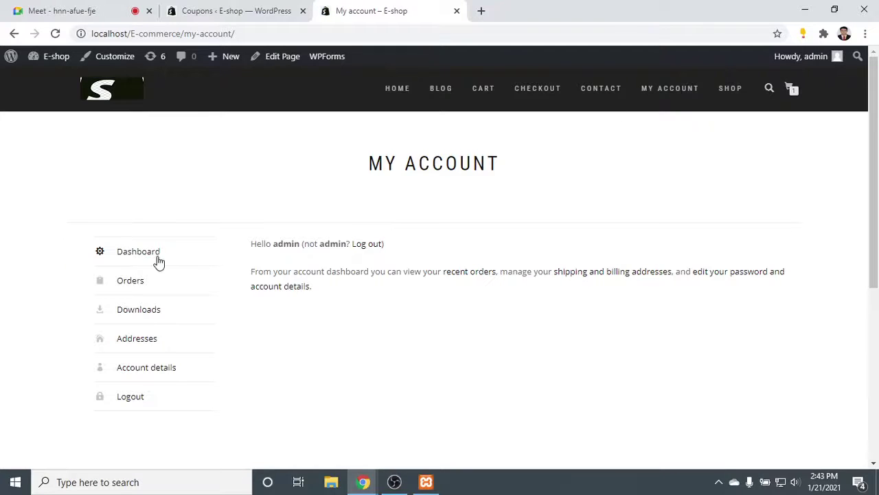
left_click(130, 281)
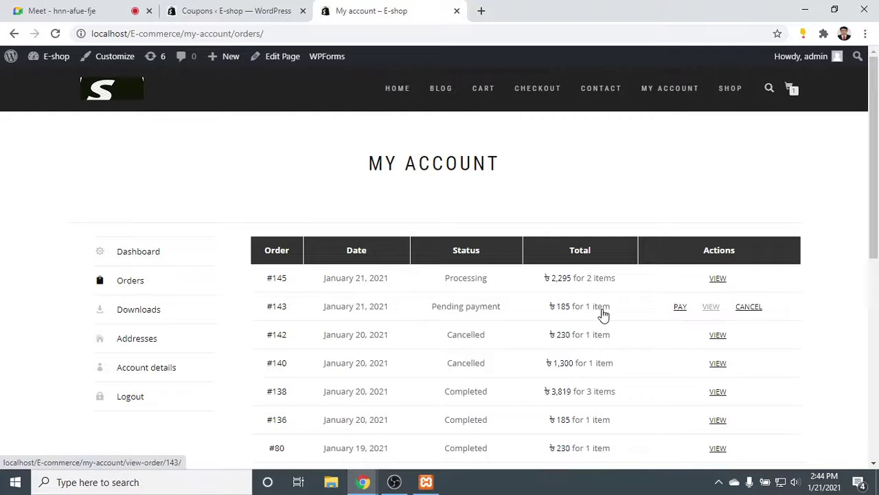
left_click_drag(451, 308, 763, 309)
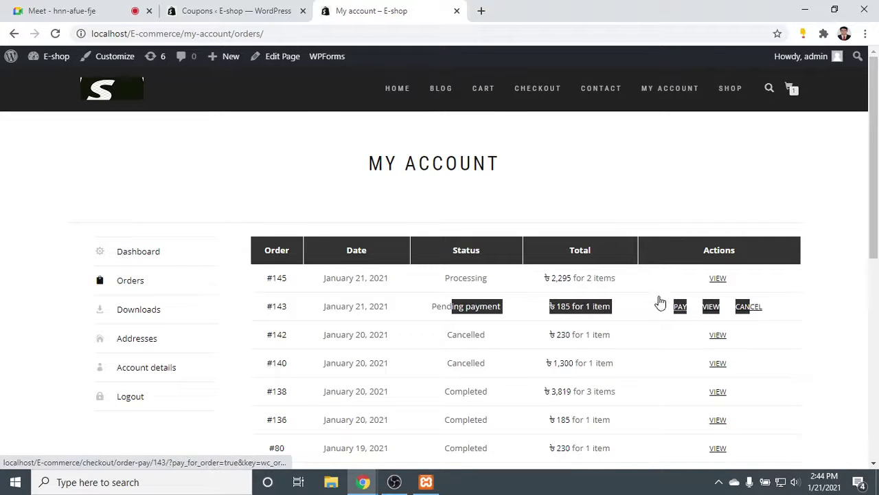
Return the storefront to its home page and start adding a new coupon in the store's WordPress admin.
left_click(408, 90)
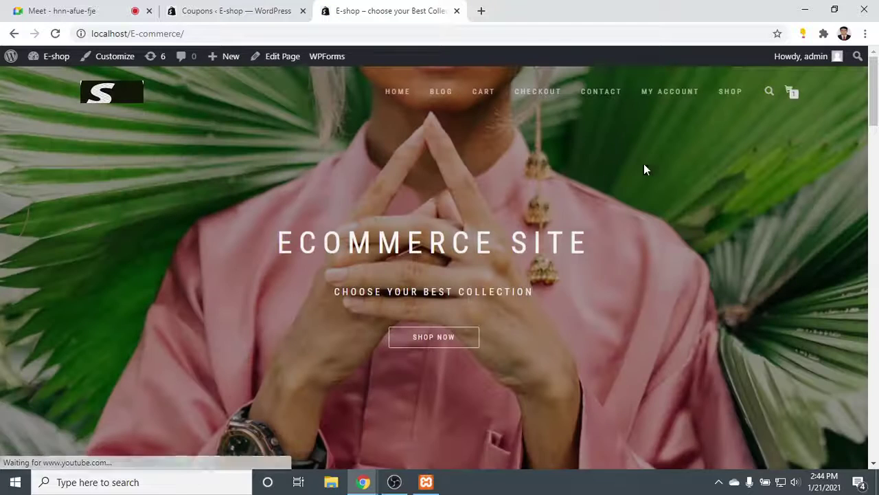
left_click(258, 8)
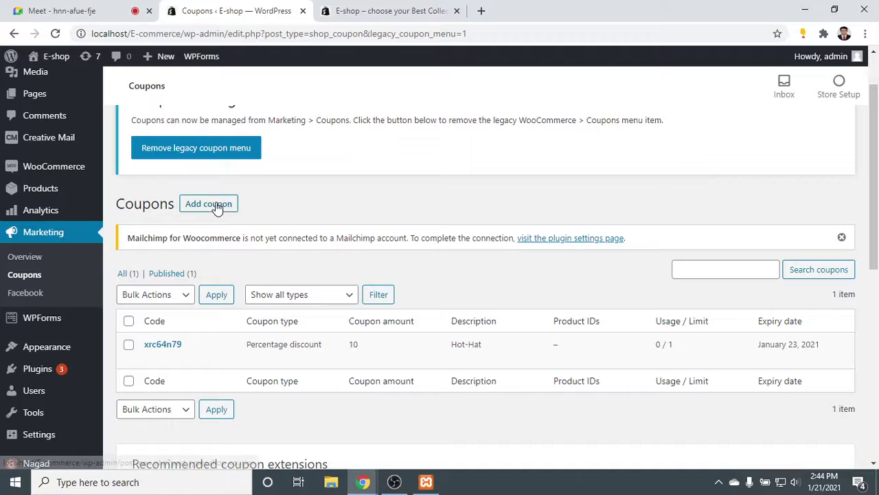
left_click(193, 204)
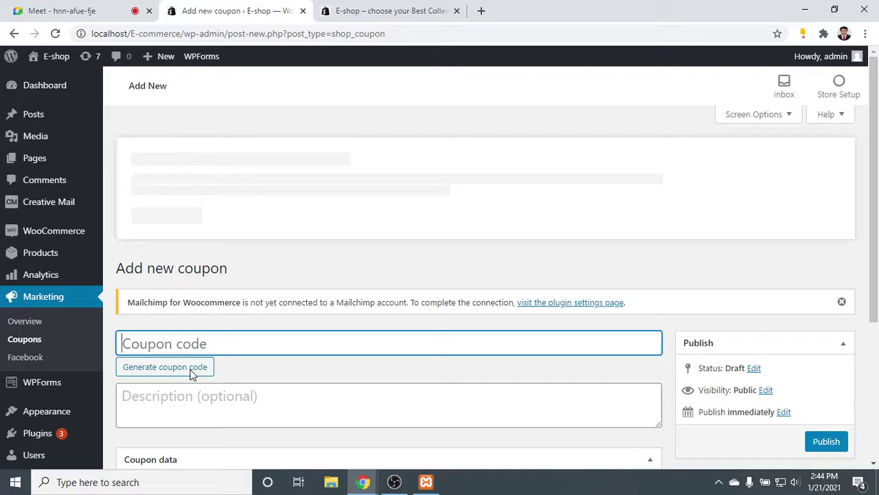
scroll(190, 374, "down", 1)
left_click(178, 303)
left_click(182, 302)
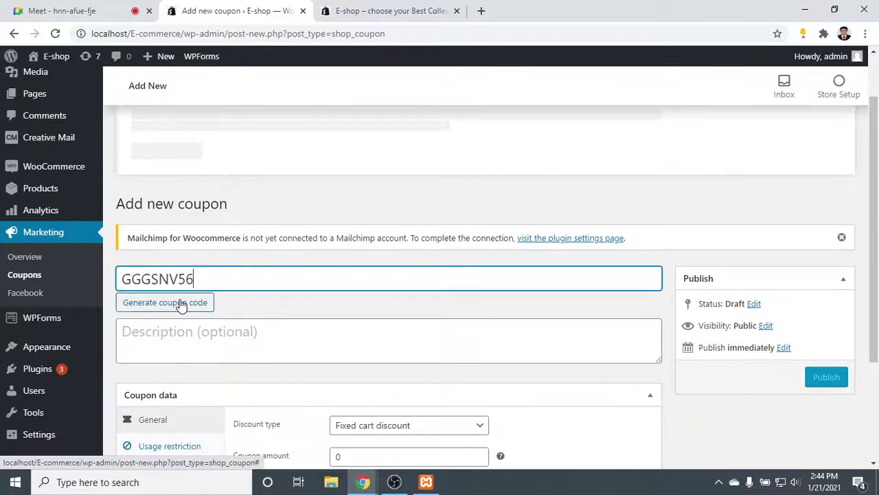
left_click_drag(207, 279, 123, 280)
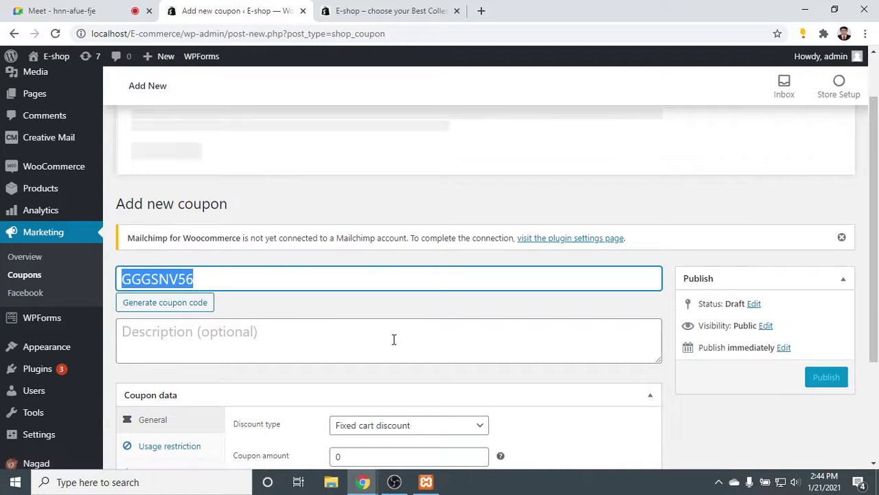
key("BackSpace")
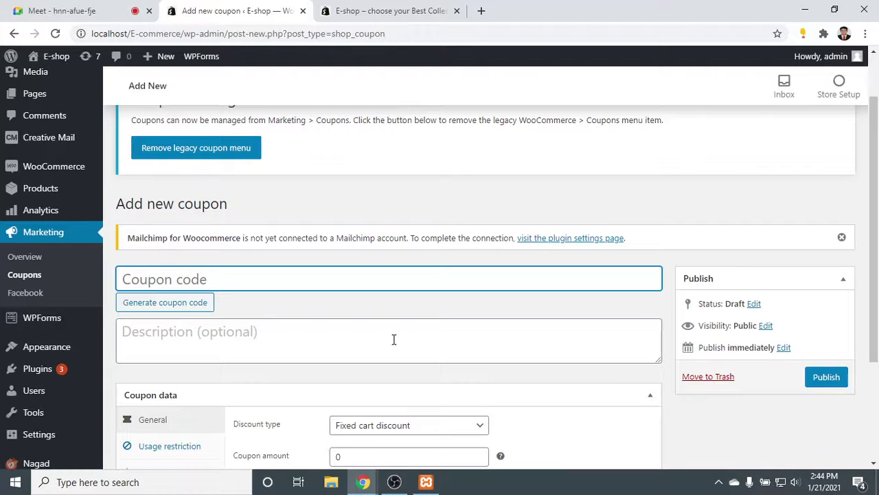
Enter 2443319 as the new coupon's code and make its description ready for text entry.
type("244")
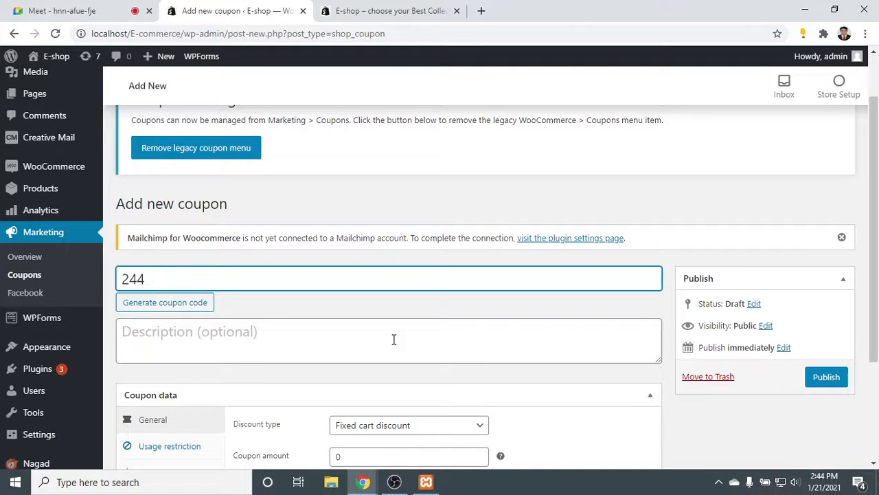
type("3319")
left_click(199, 337)
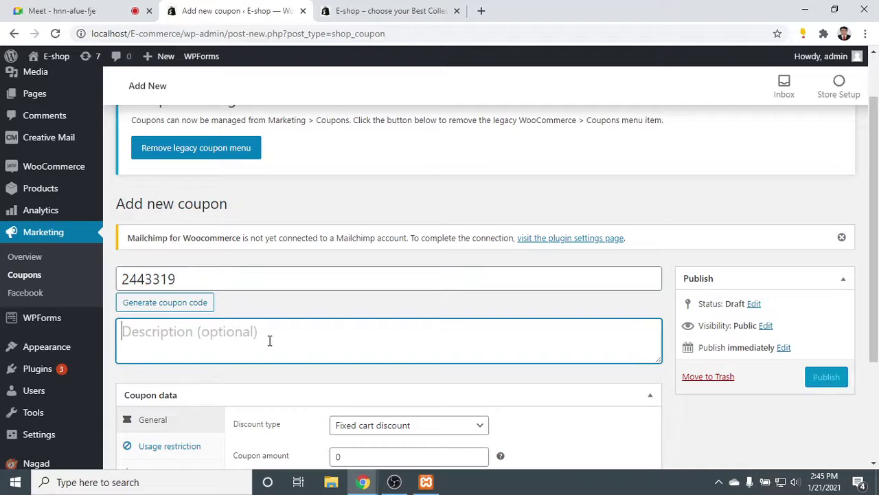
scroll(270, 340, "down", 1)
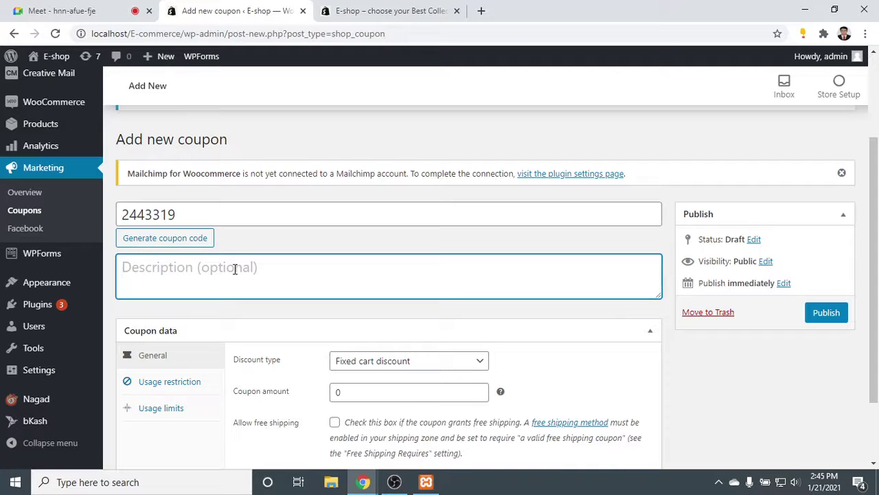
left_click(33, 9)
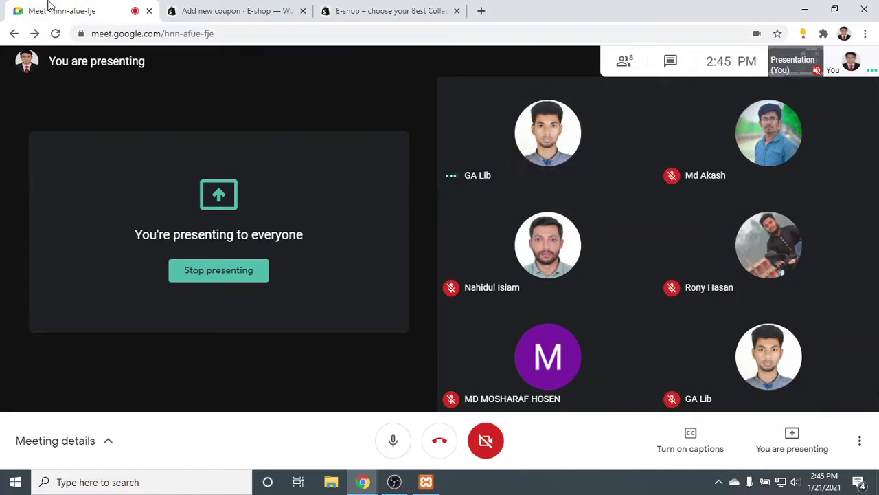
left_click(389, 9)
left_click(267, 8)
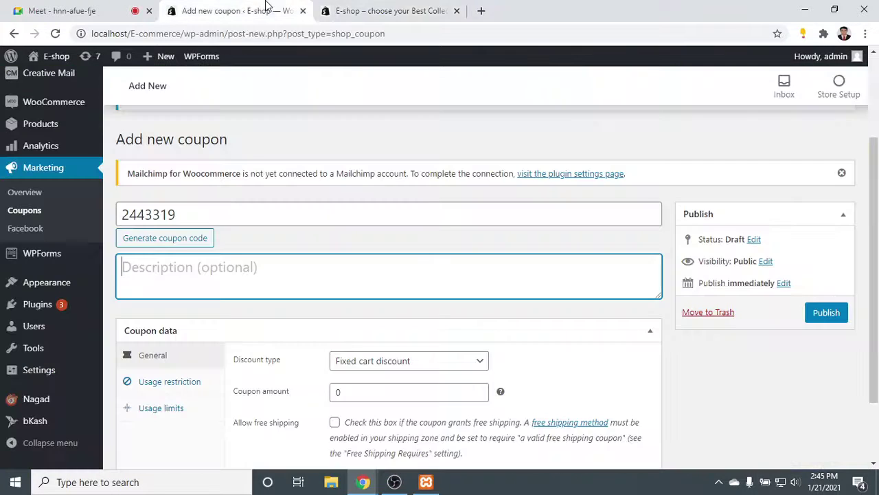
Enter "Bela Bosh" as the coupon's description.
type("Be")
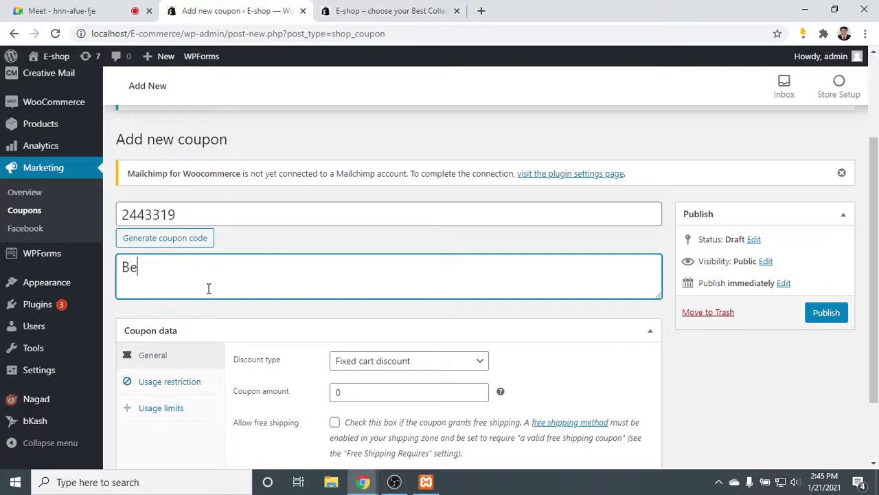
type("la Bosh")
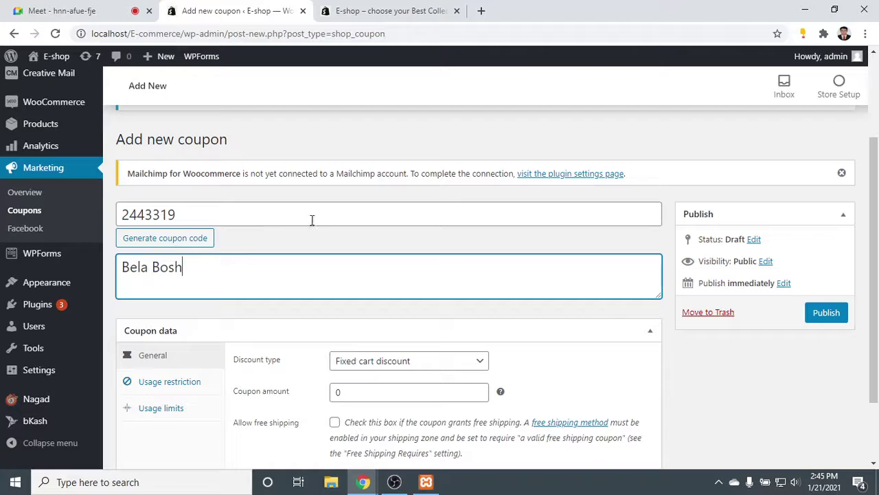
left_click(338, 238)
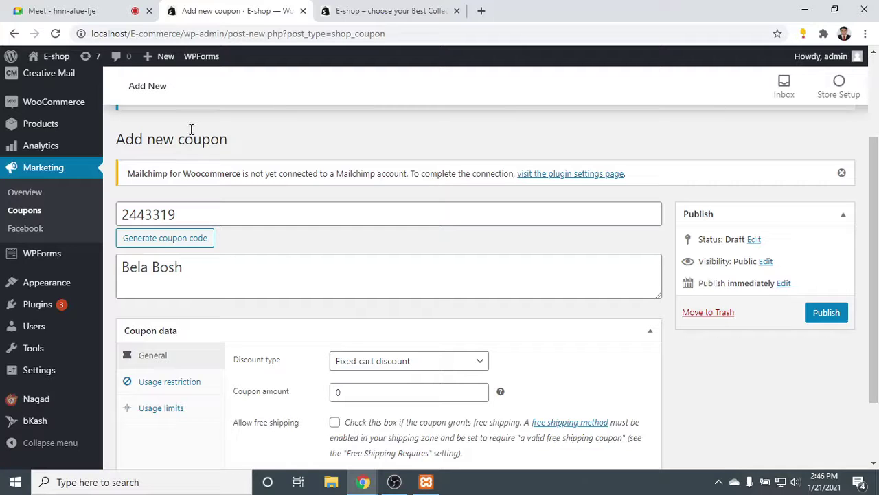
Make the coupon a Percentage discount with an amount of 20 and an expiry date of 2021-01-25.
scroll(426, 252, "down", 2)
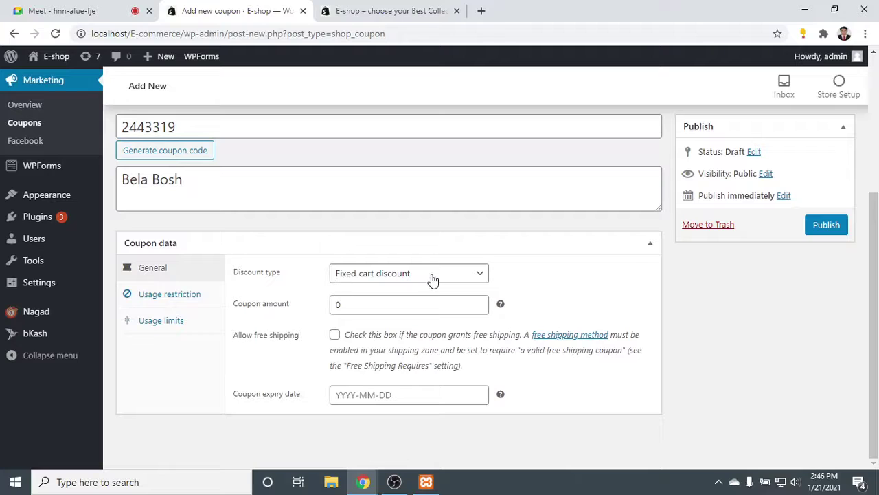
left_click(432, 275)
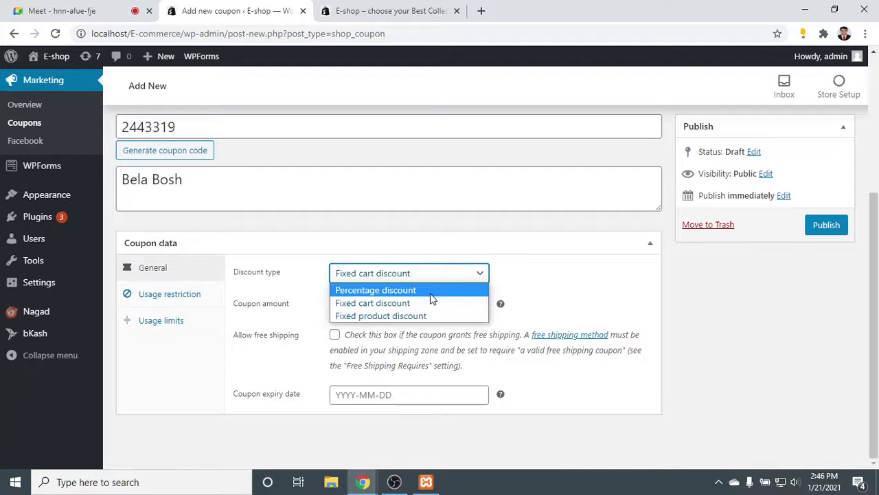
left_click(426, 292)
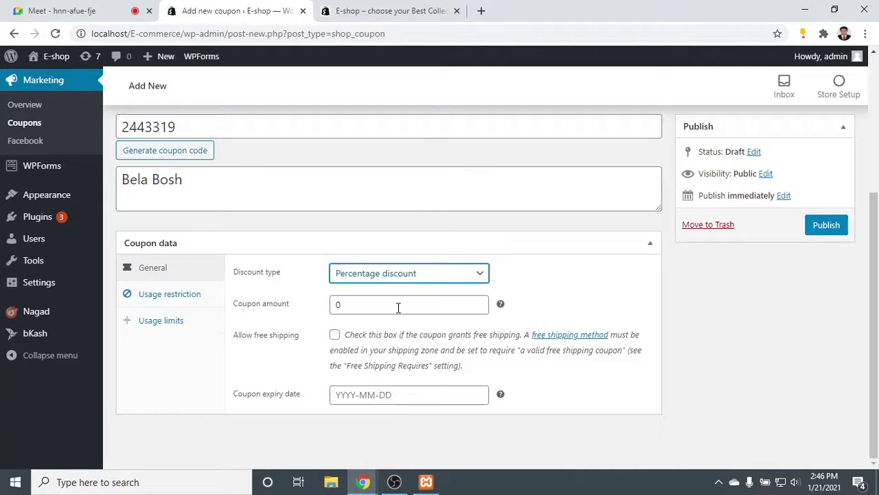
left_click(398, 308)
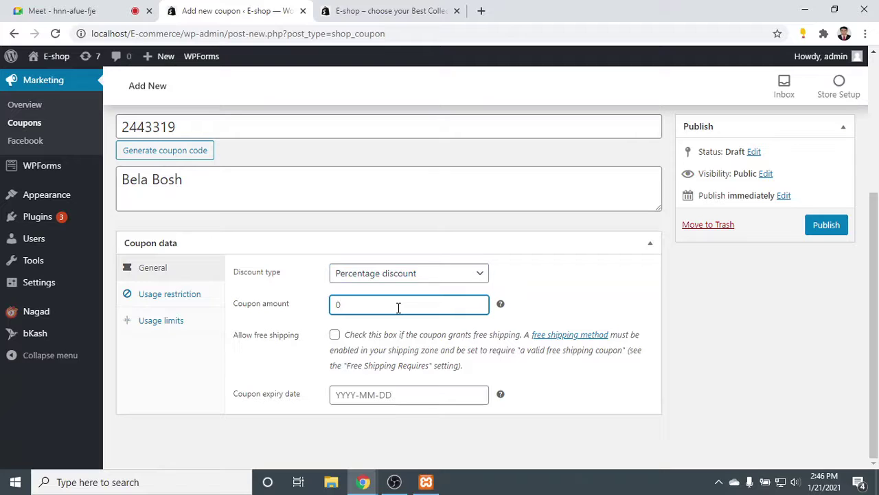
type("20")
left_click(366, 392)
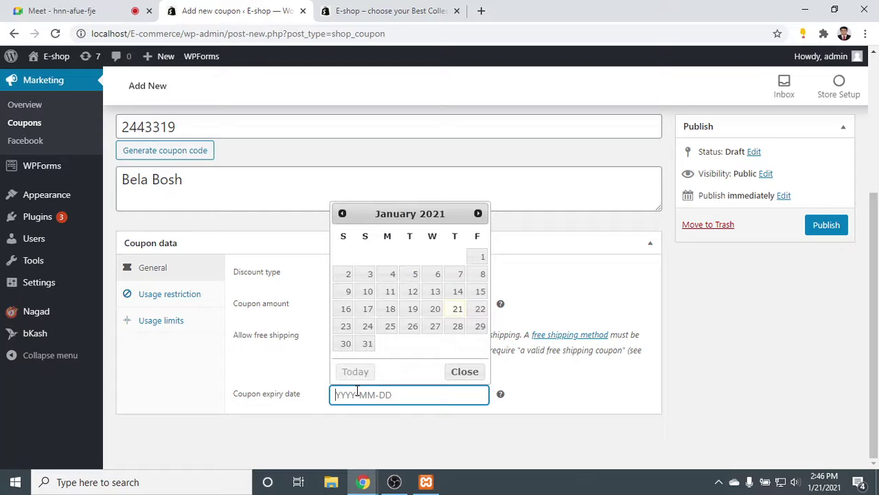
left_click(389, 327)
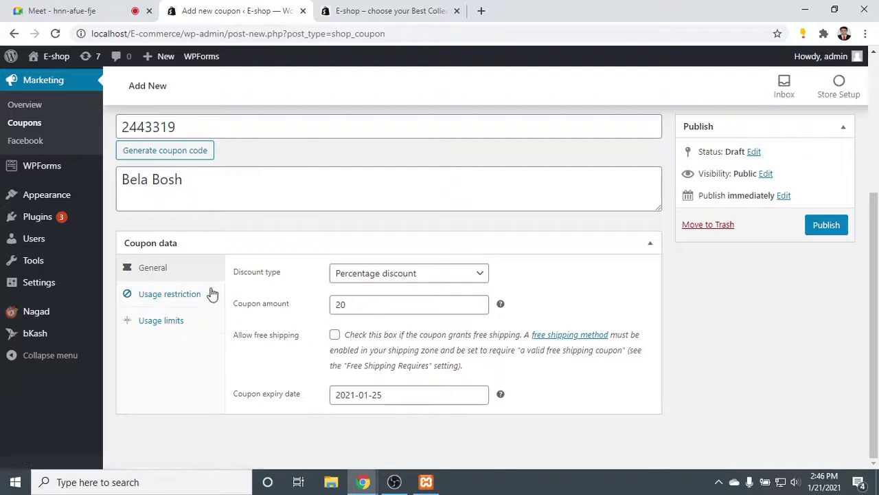
Set the minimum spend in the coupon's usage restrictions to 5000, leaving the maximum spend blank.
left_click(177, 296)
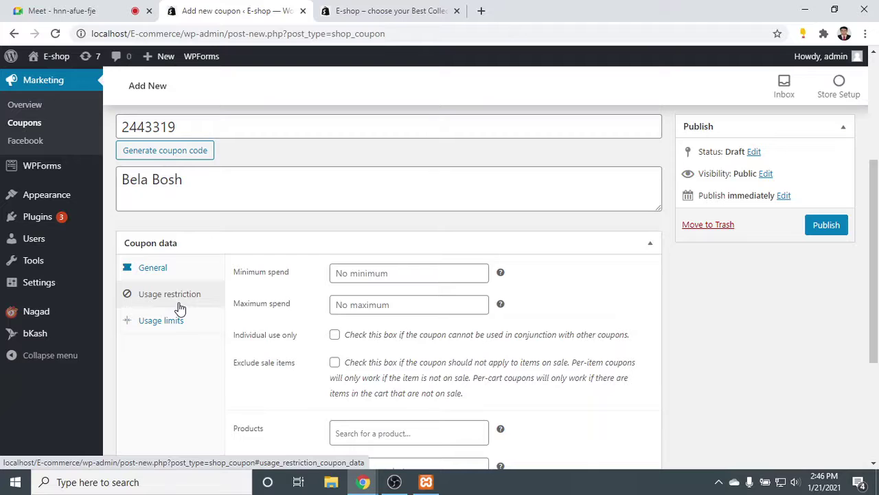
scroll(334, 308, "down", 1)
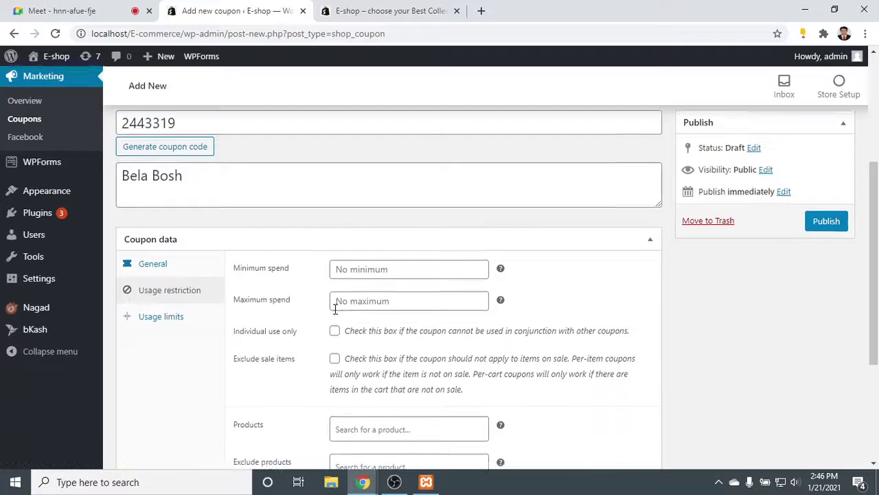
left_click(357, 208)
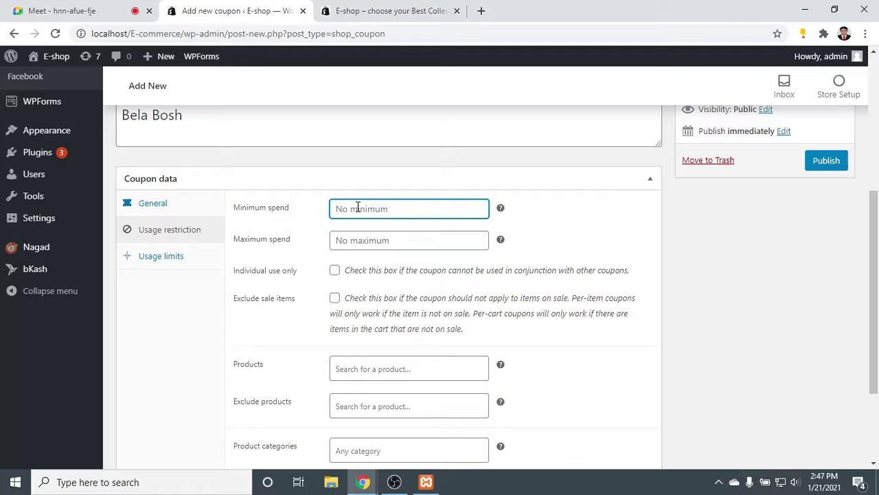
type("5000")
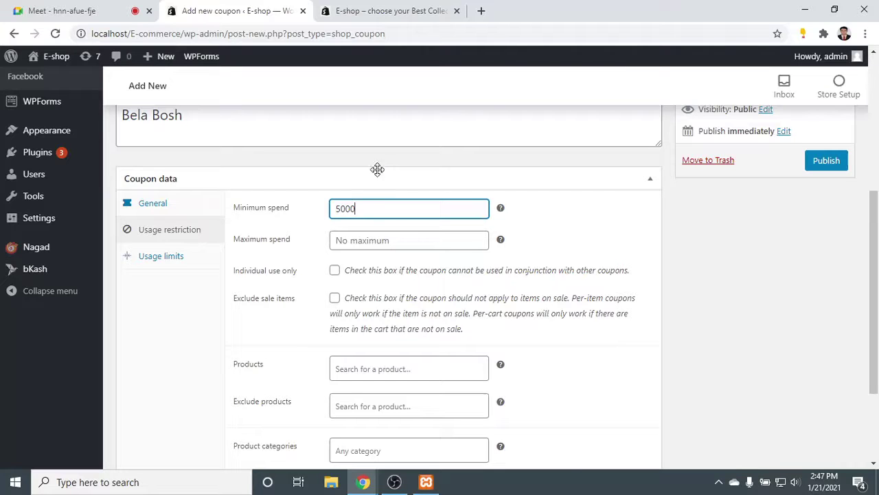
left_click(349, 241)
left_click(599, 222)
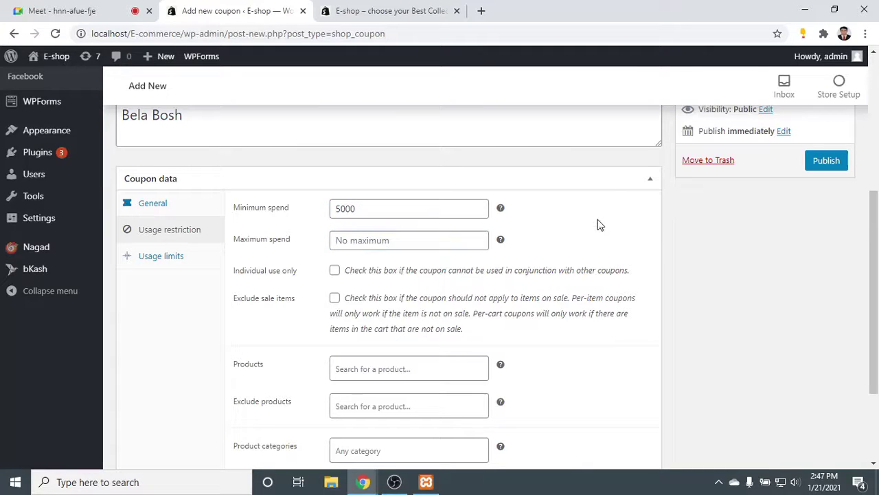
Mark the coupon as individual use only and review the explanation of the Exclude sale items option.
scroll(355, 275, "down", 2)
scroll(401, 199, "up", 1)
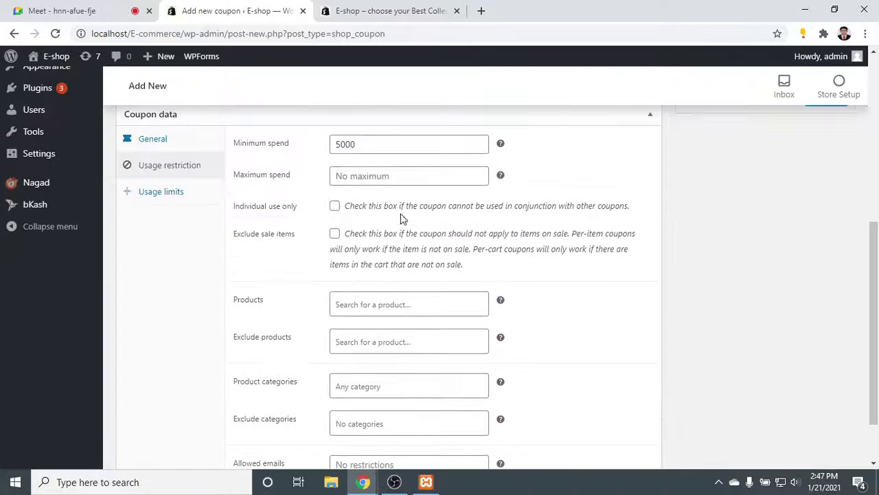
left_click(398, 175)
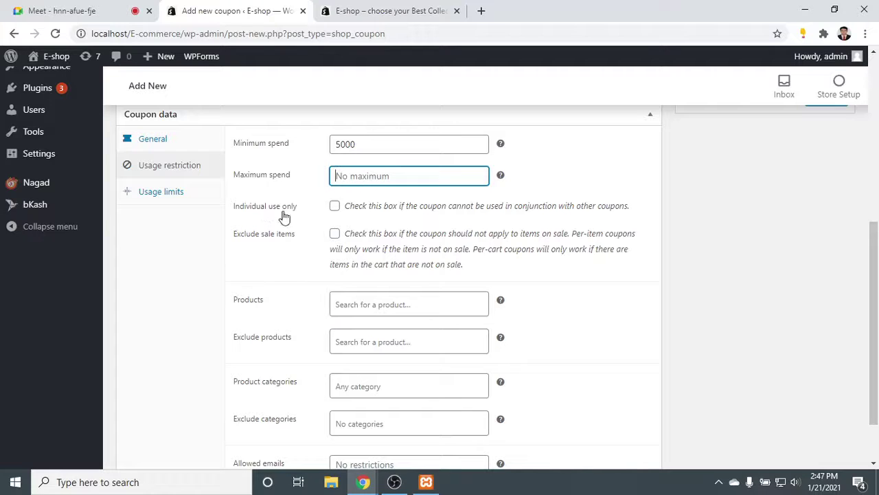
left_click_drag(370, 208, 633, 219)
left_click(640, 217)
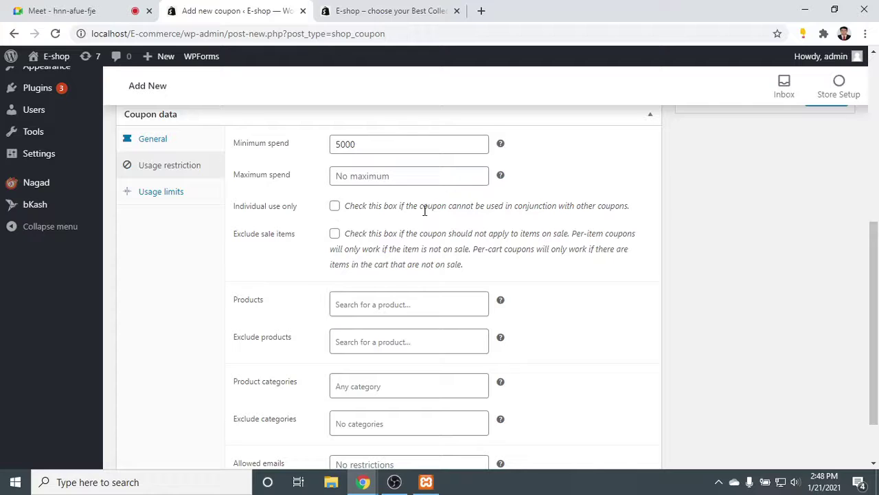
left_click(335, 206)
left_click_drag(467, 236, 632, 247)
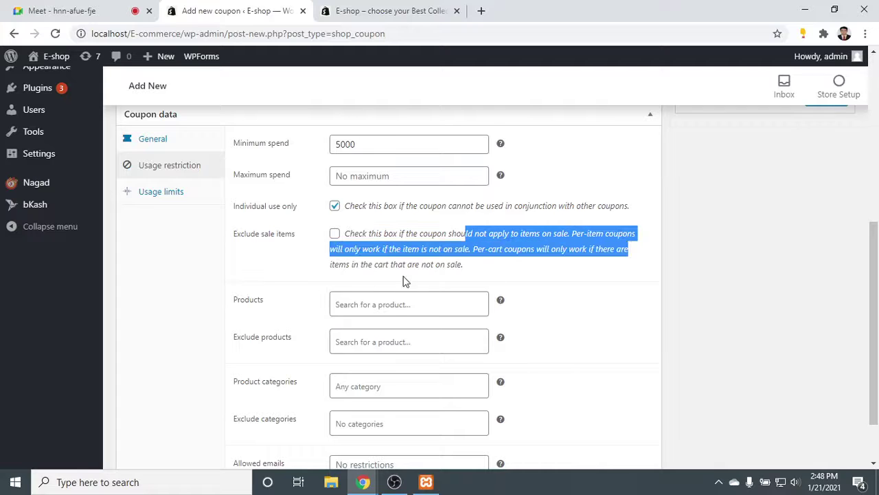
Restrict the coupon to the product INFUSE TSHIRT (ts-1010), and remove that product from the restriction again.
left_click(430, 306)
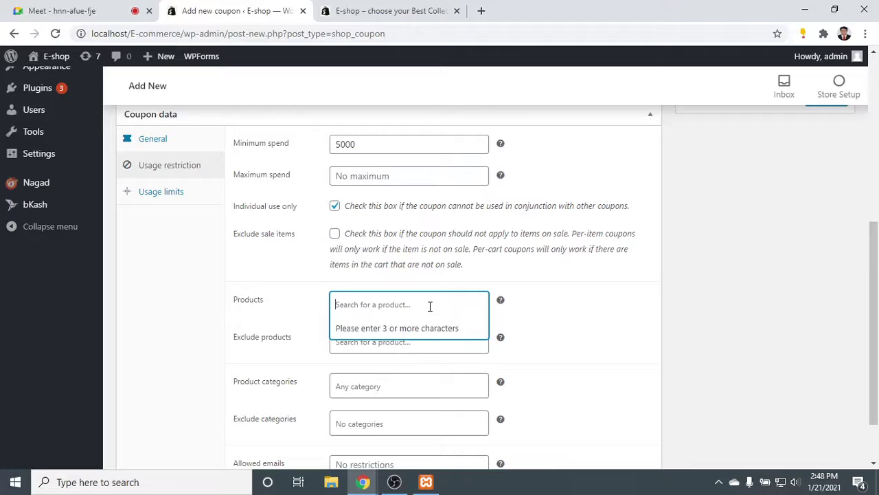
type("int")
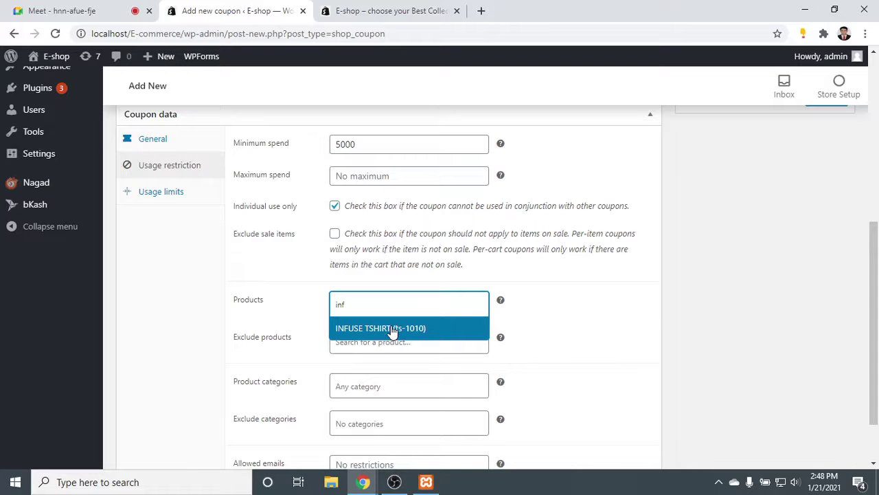
left_click(394, 327)
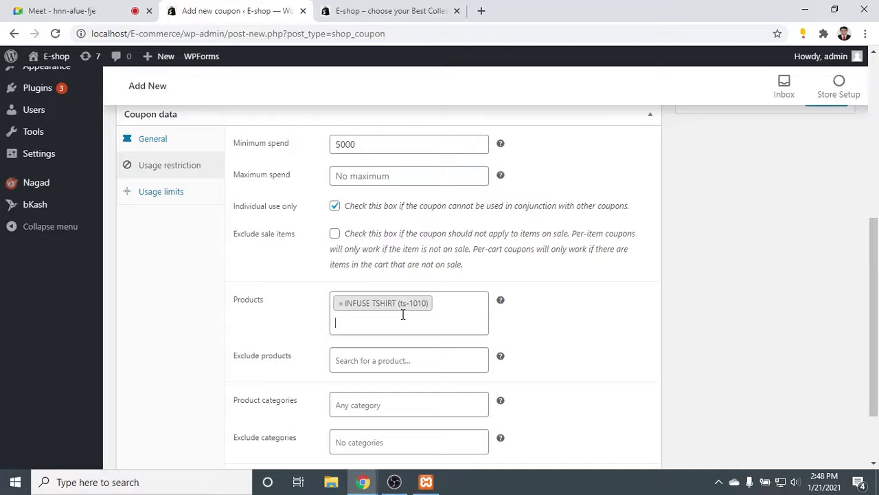
left_click(341, 307)
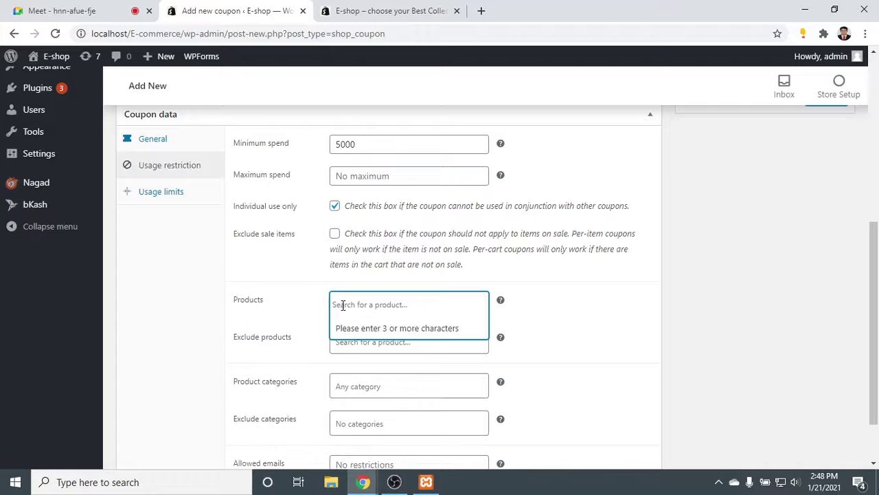
left_click(616, 312)
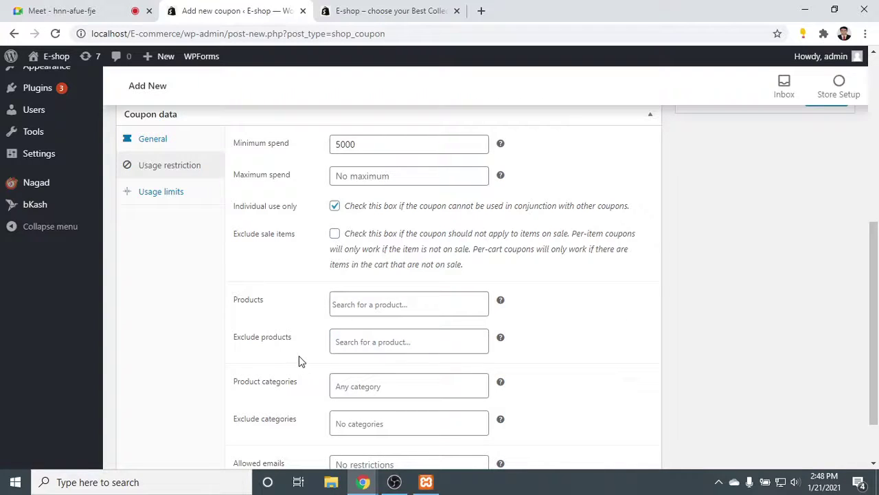
Look at the product exclusion options and clear the coupon's individual use only restriction.
scroll(301, 361, "down", 2)
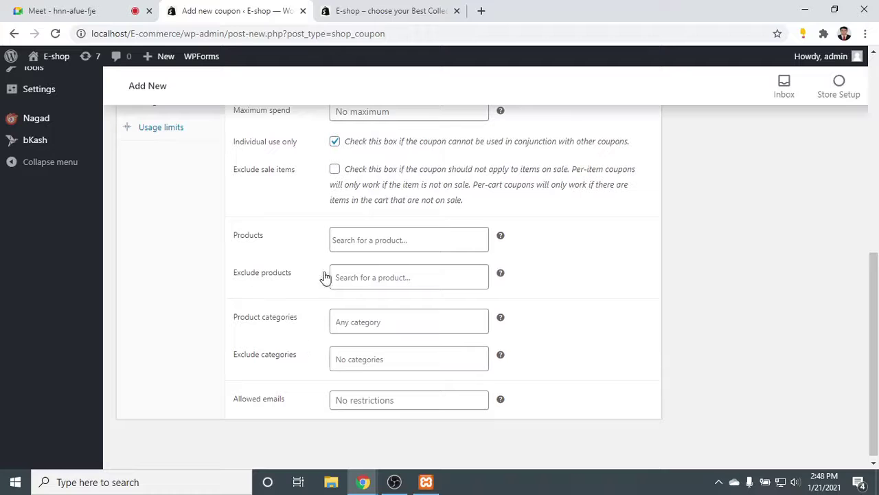
left_click(380, 277)
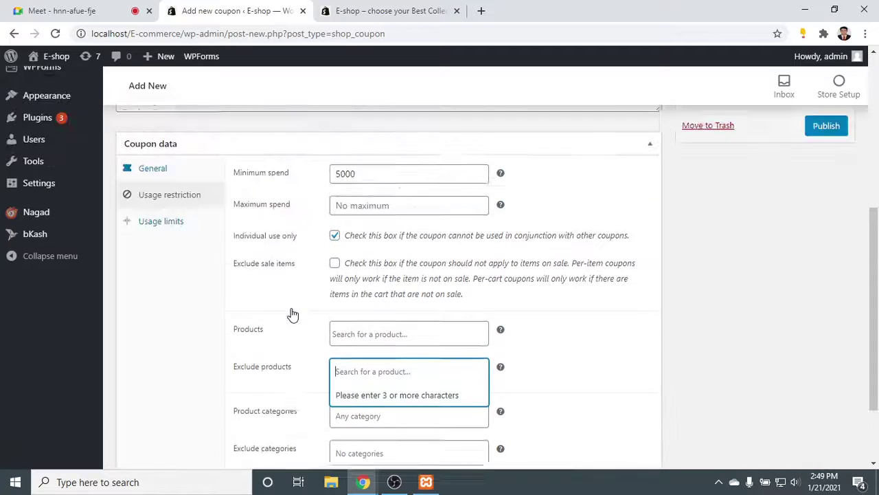
scroll(291, 314, "up", 2)
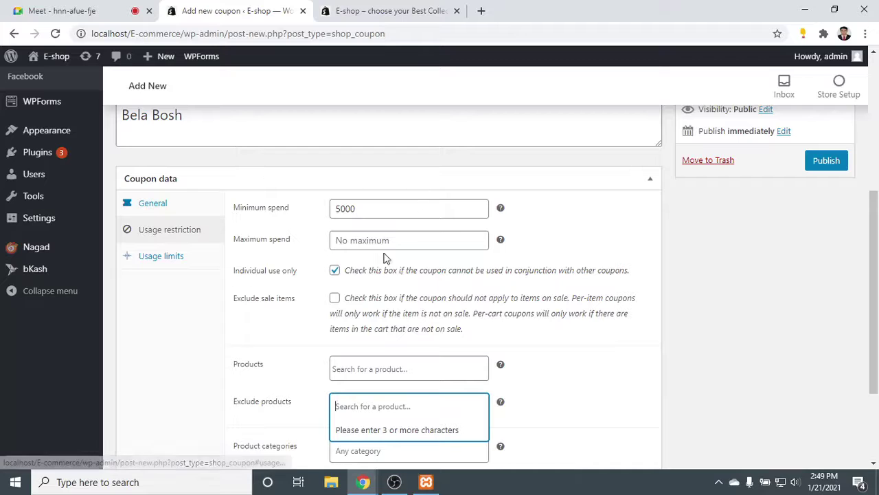
left_click(341, 272)
left_click(342, 272)
left_click(364, 208)
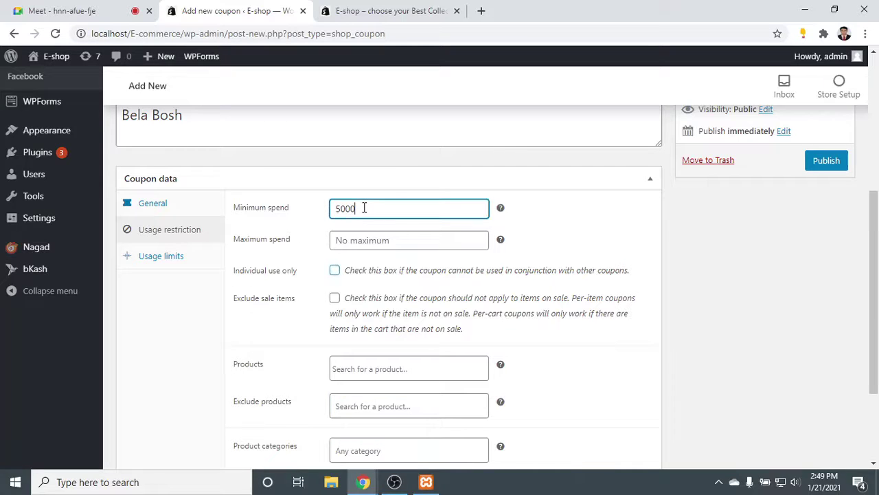
Set the usage limit per coupon to 1 and publish the coupon.
left_click(162, 256)
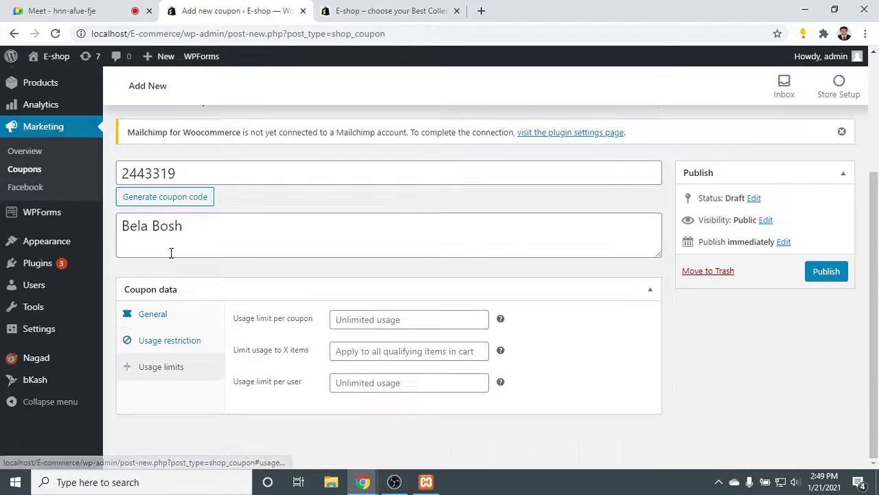
left_click(364, 319)
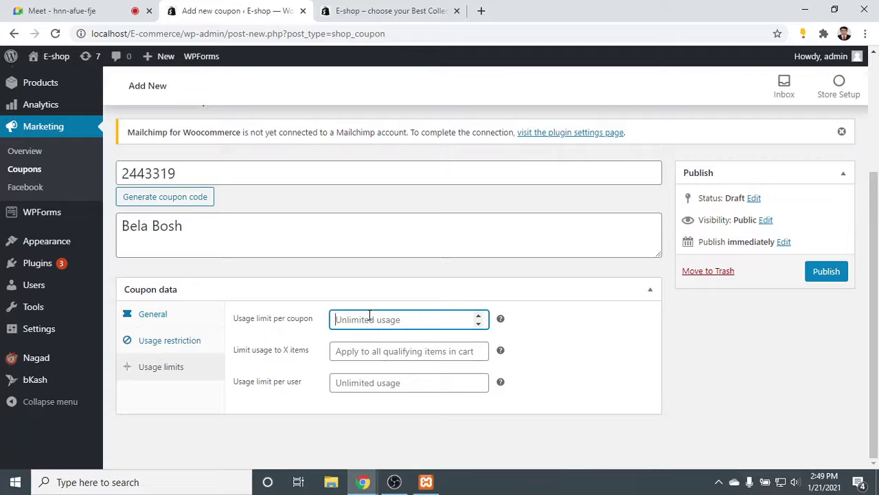
type("1")
left_click(834, 276)
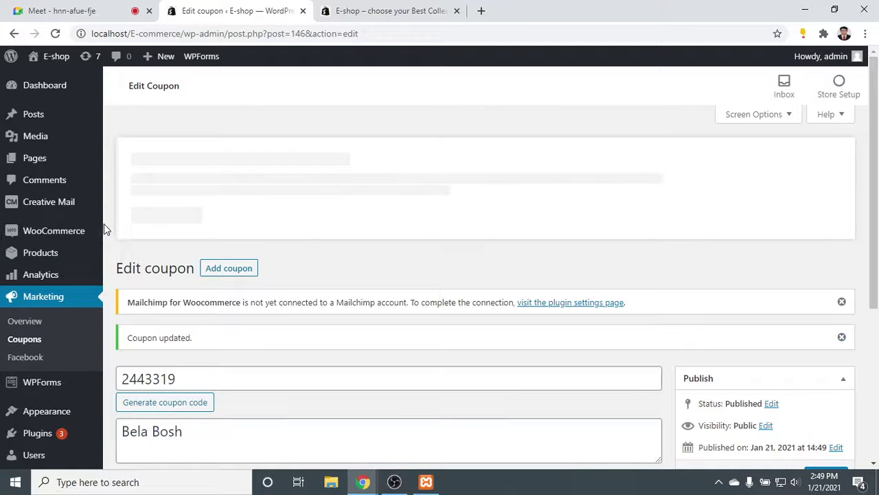
Open the list of all coupons and check the Bela Bosh coupon's usage against its limit.
left_click(129, 289)
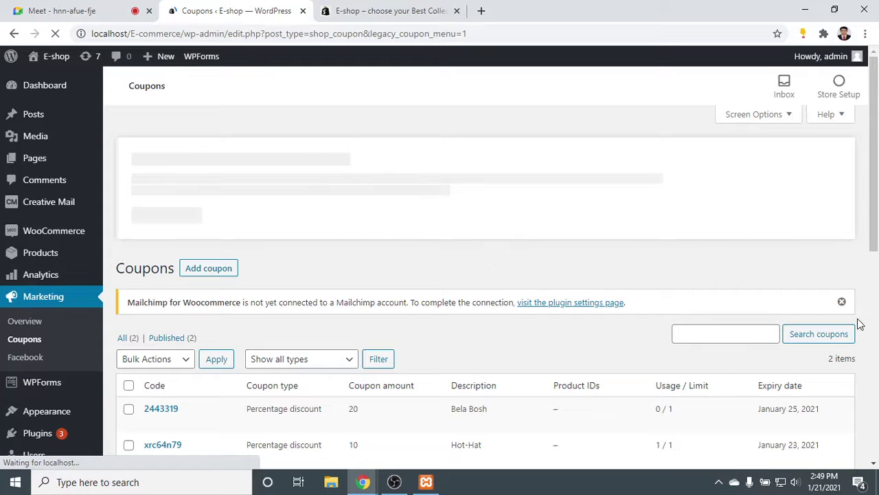
scroll(777, 357, "down", 3)
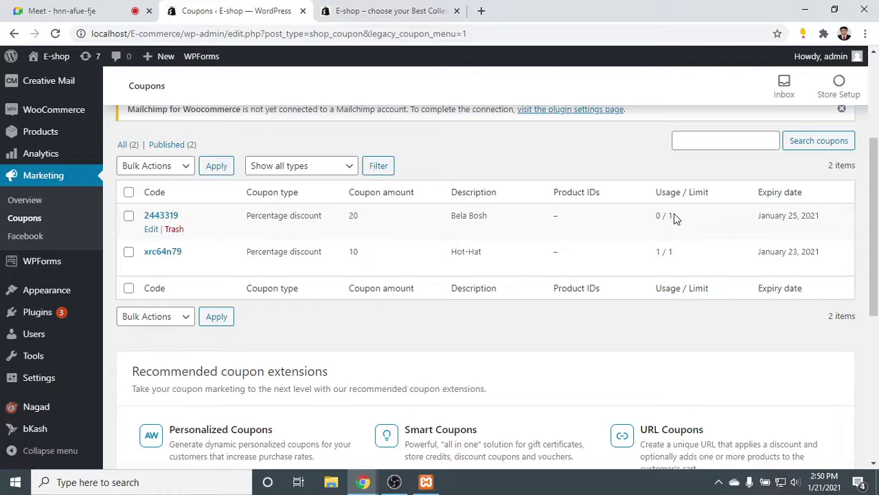
left_click_drag(674, 216, 658, 217)
Edit the Bela Bosh coupon, change its code to 2441139 and save the update.
left_click(152, 232)
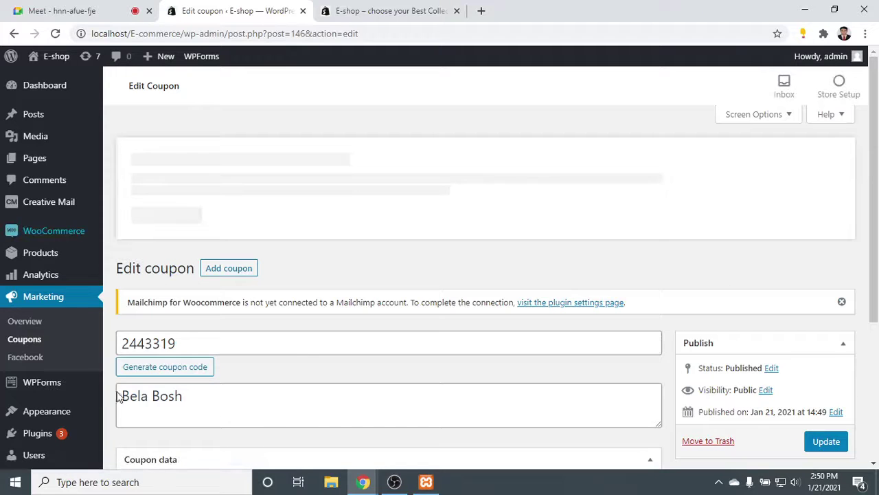
left_click(167, 342)
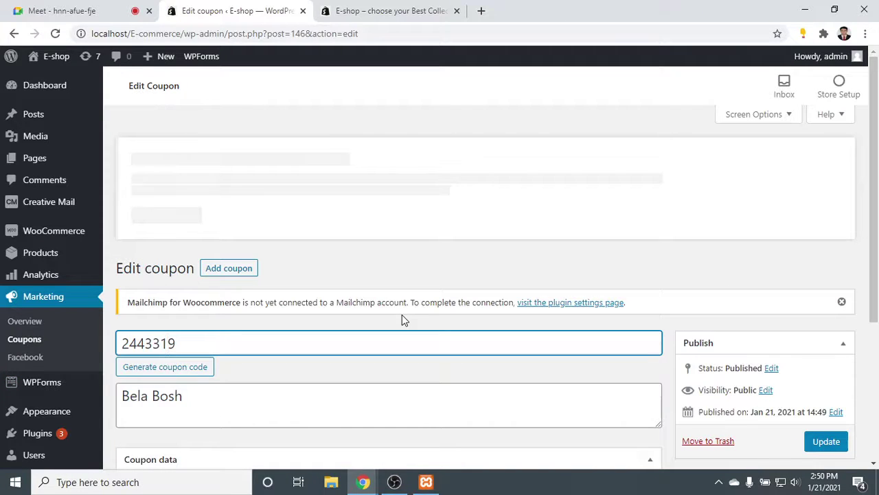
key("BackSpace")
key("BackSpace")
key("BackSpace")
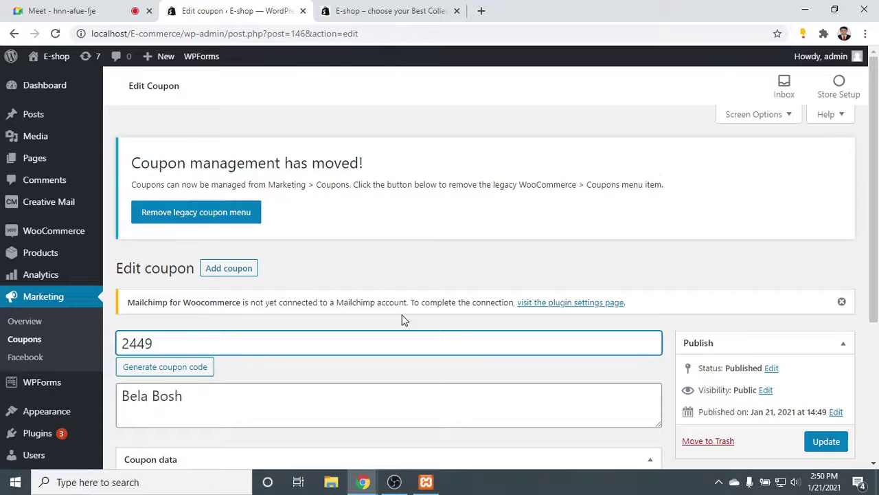
type("113")
scroll(422, 202, "down", 3)
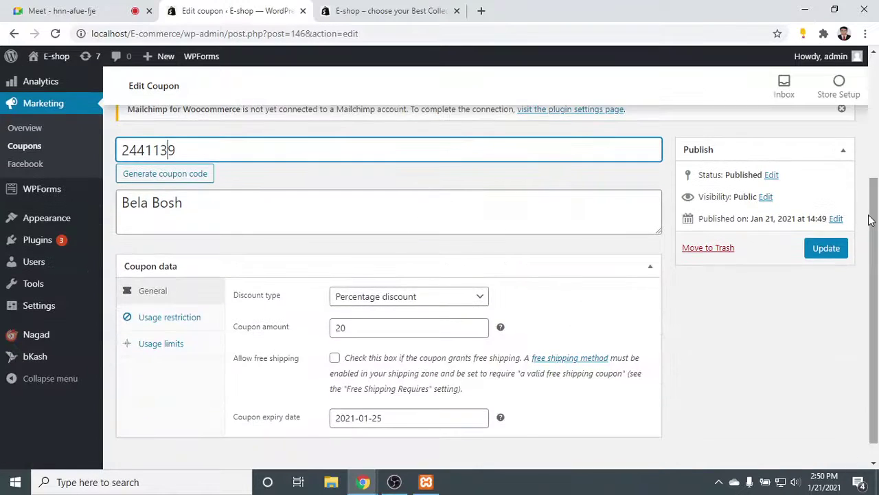
left_click(826, 249)
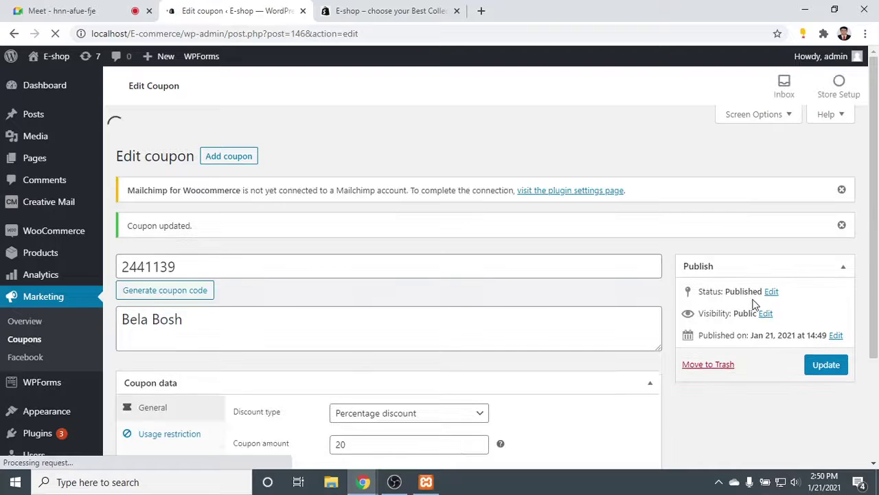
Switch to the storefront, browse the products on its home page and open the shopping cart.
left_click(358, 7)
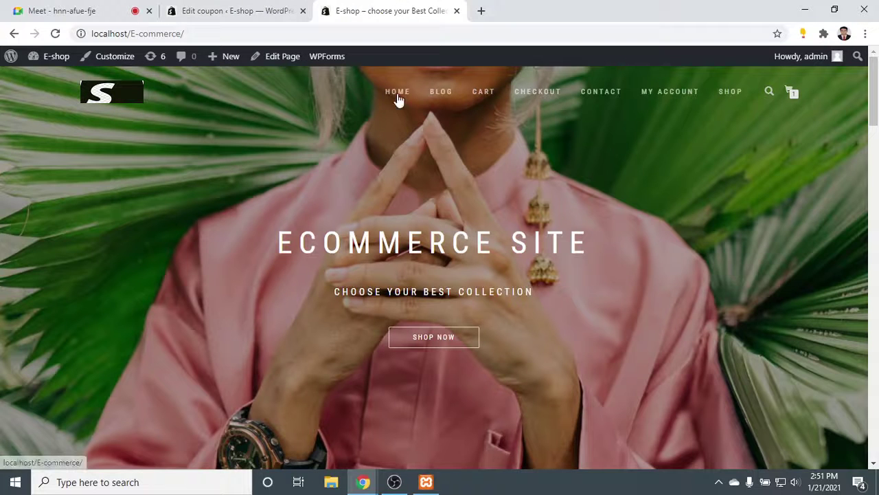
scroll(414, 283, "down", 4)
scroll(400, 362, "down", 5)
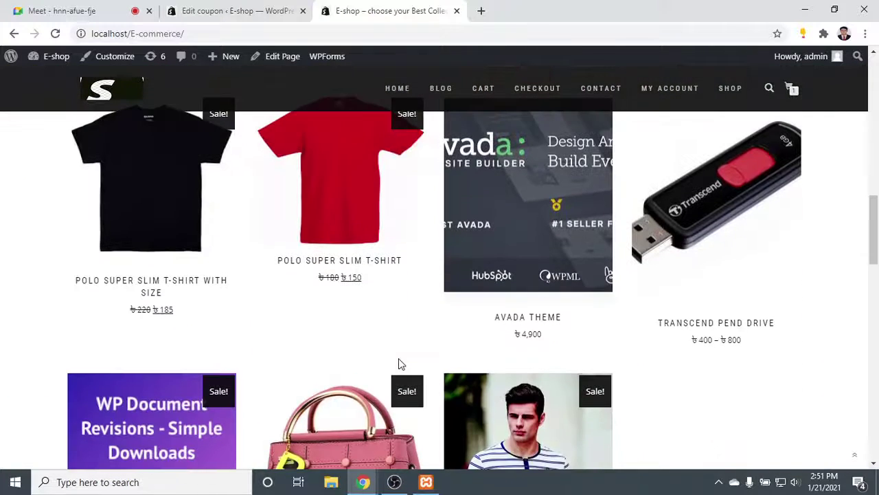
left_click(794, 90)
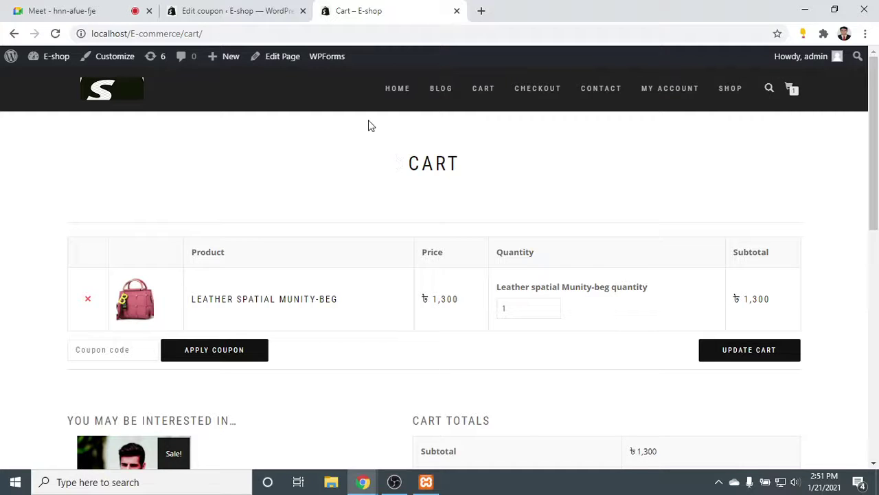
Try to apply coupon code 2441139 to the cart and read the store's response.
left_click(108, 350)
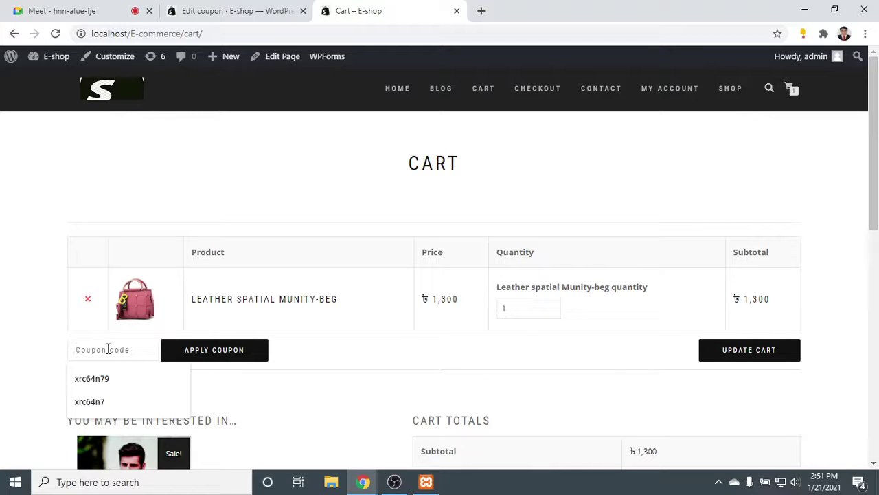
type("2441139")
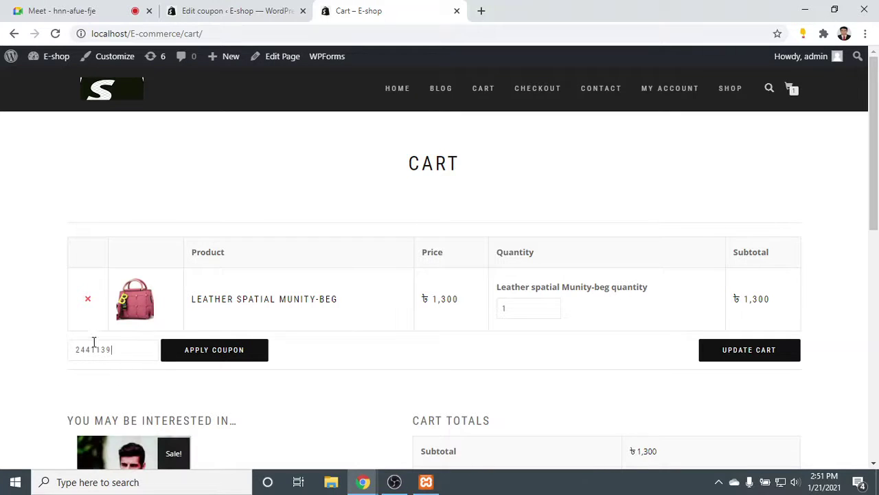
left_click(225, 352)
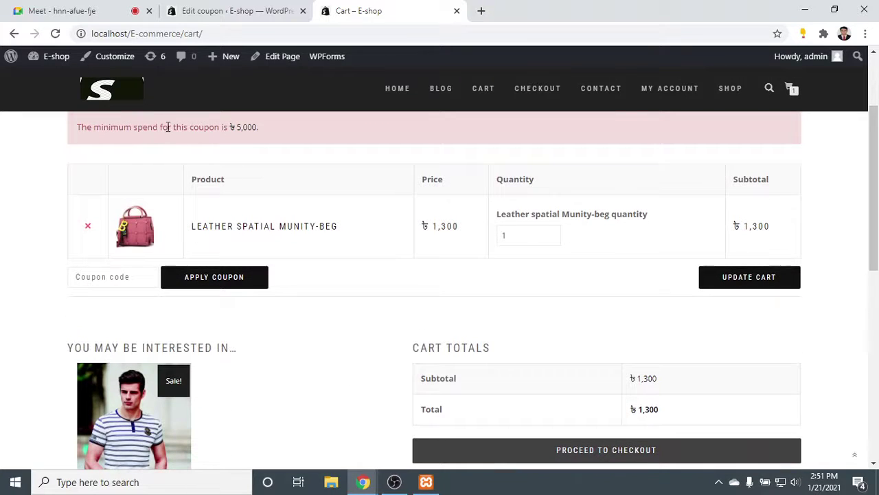
left_click_drag(169, 128, 323, 129)
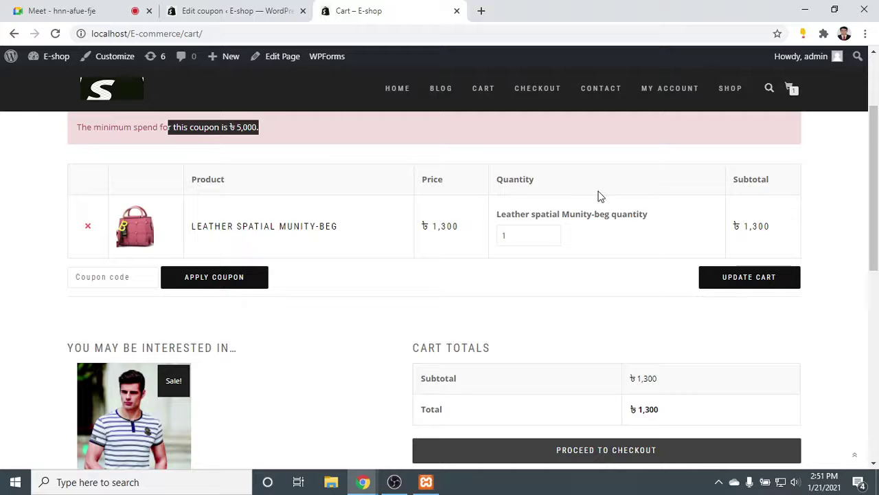
Set the quantity of the Leather spatial Munity-beg to 4 and update the cart.
scroll(508, 208, "up", 2)
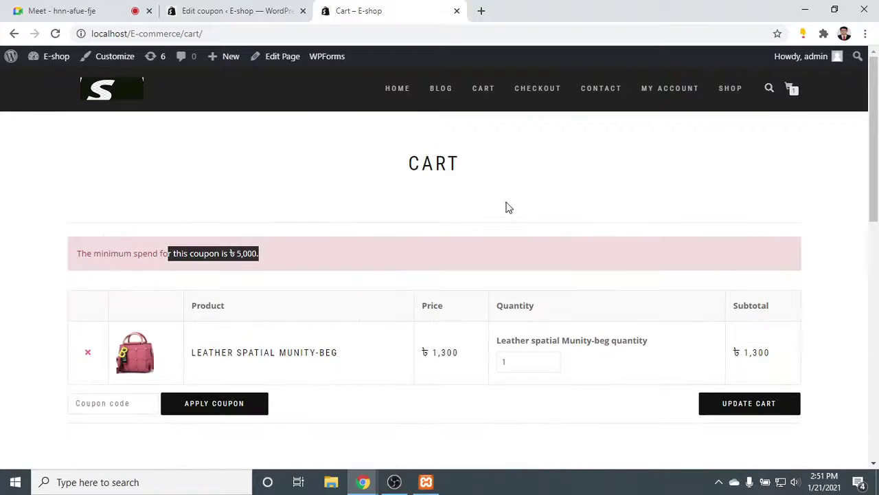
left_click(508, 362)
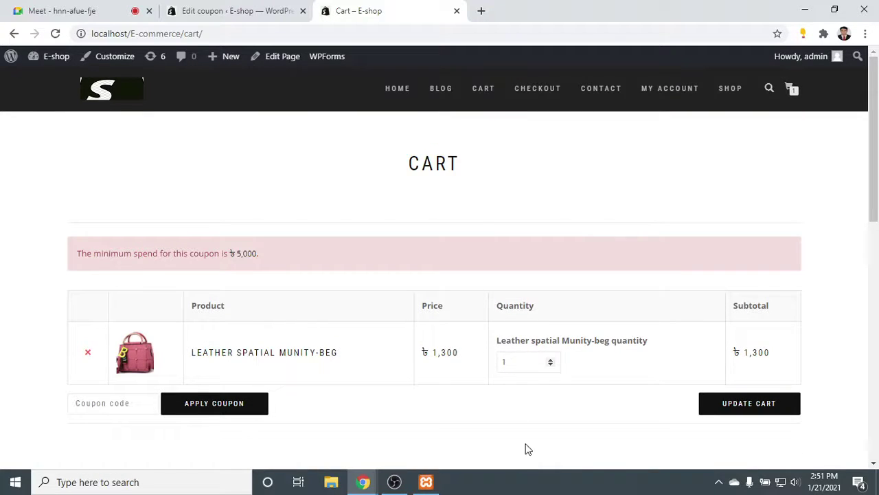
key("BackSpace")
left_click(765, 403)
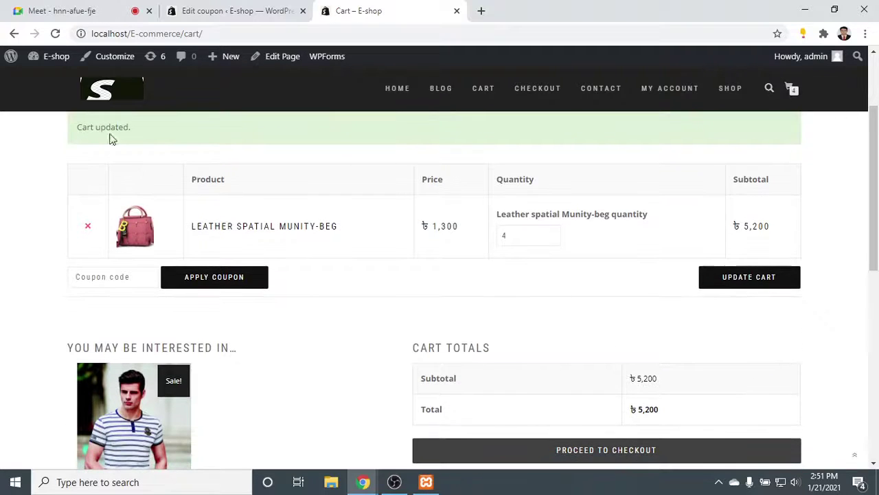
Admit the waiting participant in Google Meet, return to the storefront cart and apply coupon code 2441139.
left_click(67, 7)
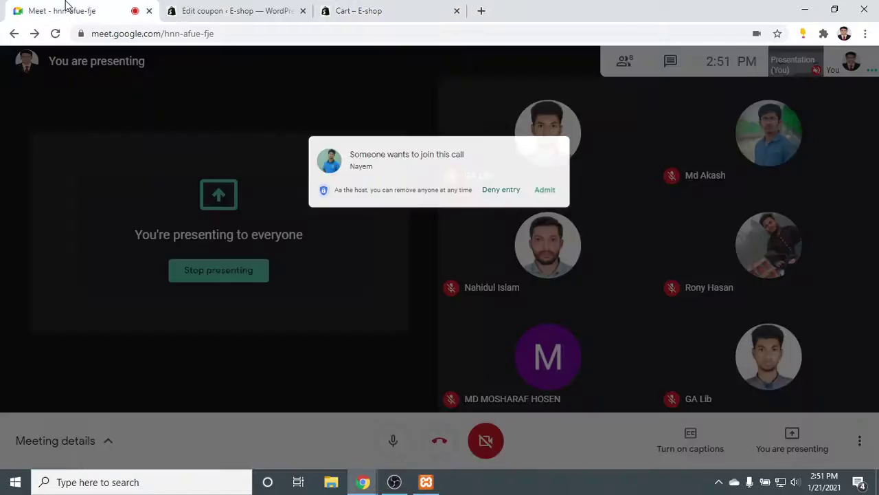
left_click(400, 6)
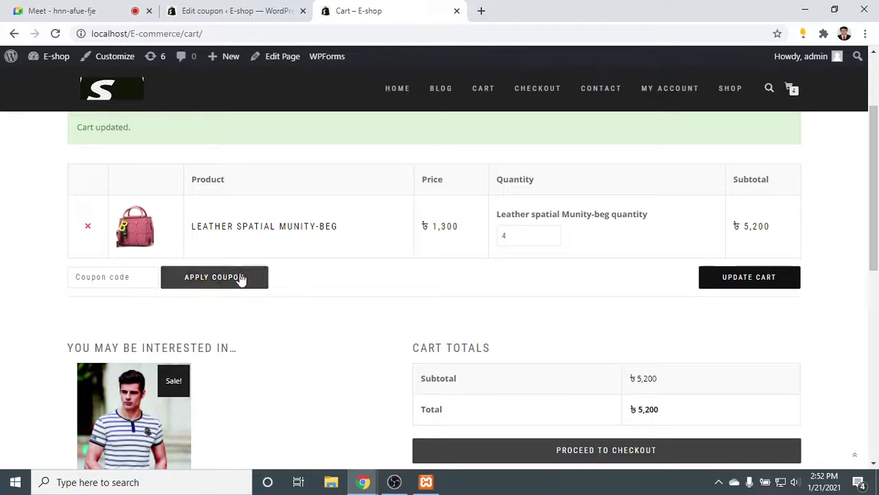
left_click(131, 275)
left_click(99, 351)
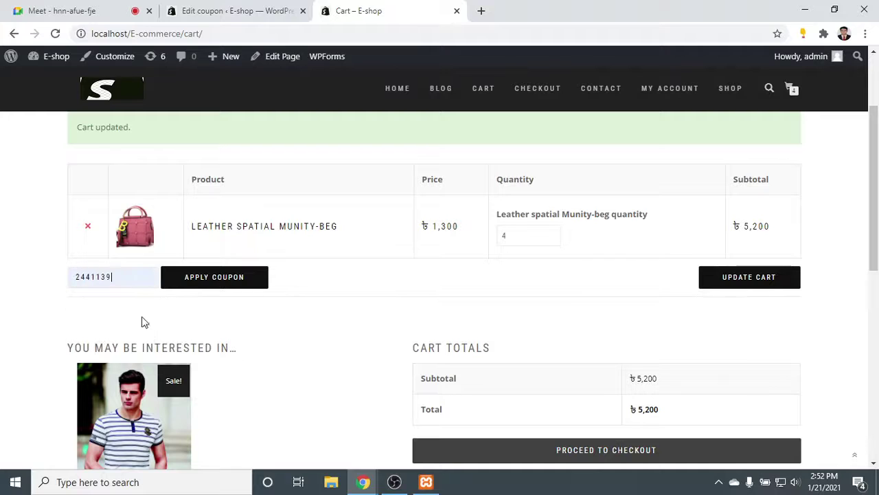
left_click(186, 277)
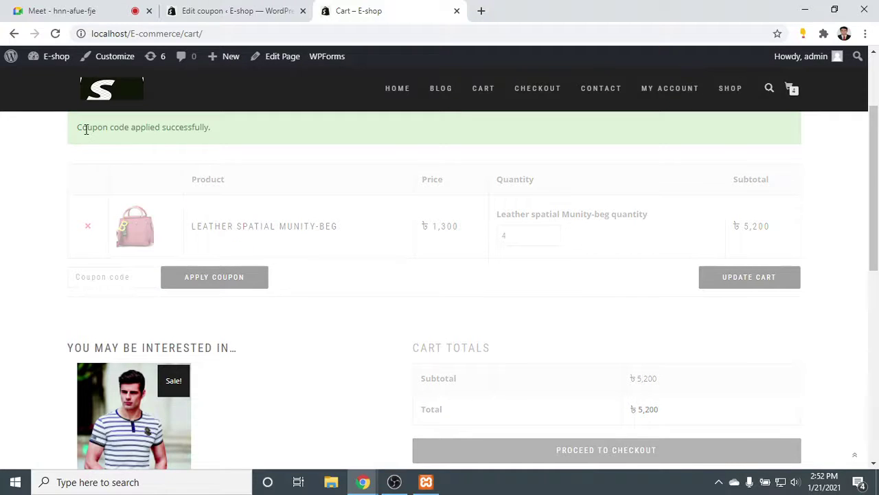
Check the store's response to the coupon and the discount and total in the cart totals.
left_click_drag(87, 130, 222, 138)
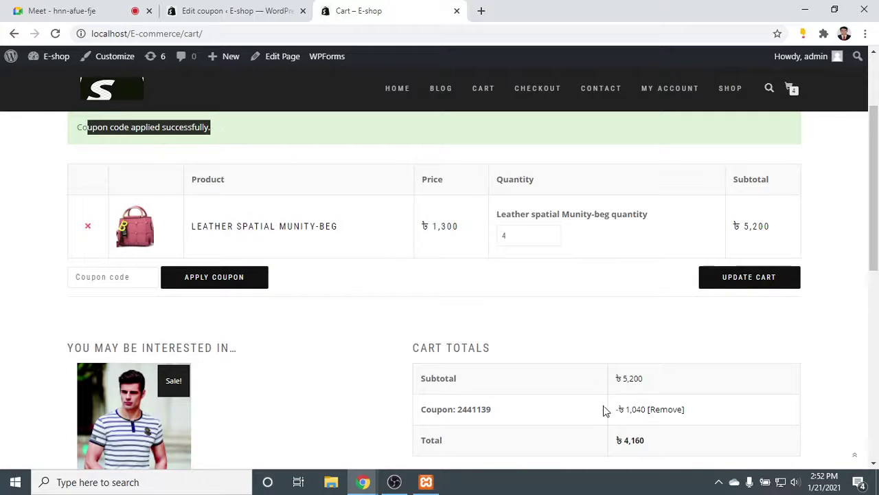
scroll(604, 410, "down", 1)
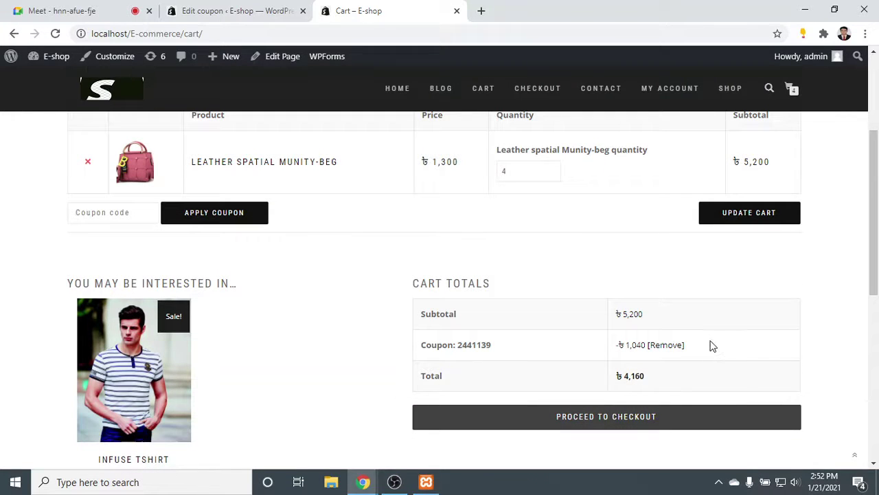
left_click_drag(713, 346, 584, 338)
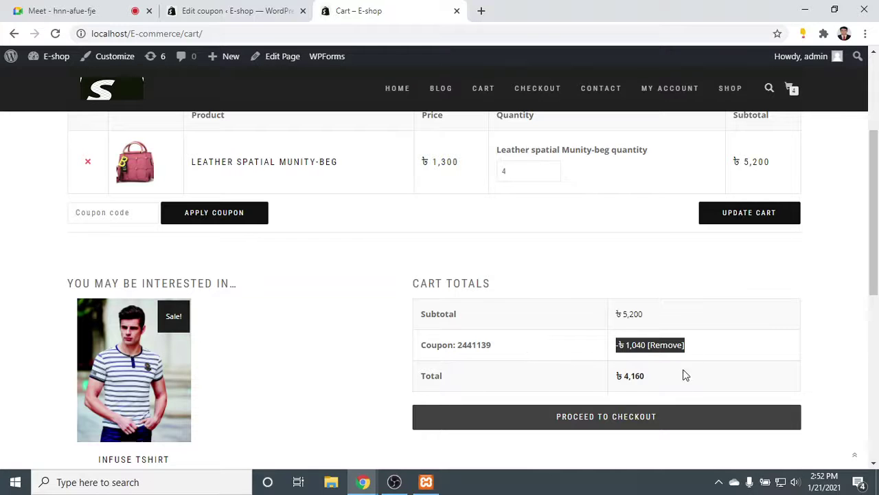
left_click_drag(746, 340, 134, 371)
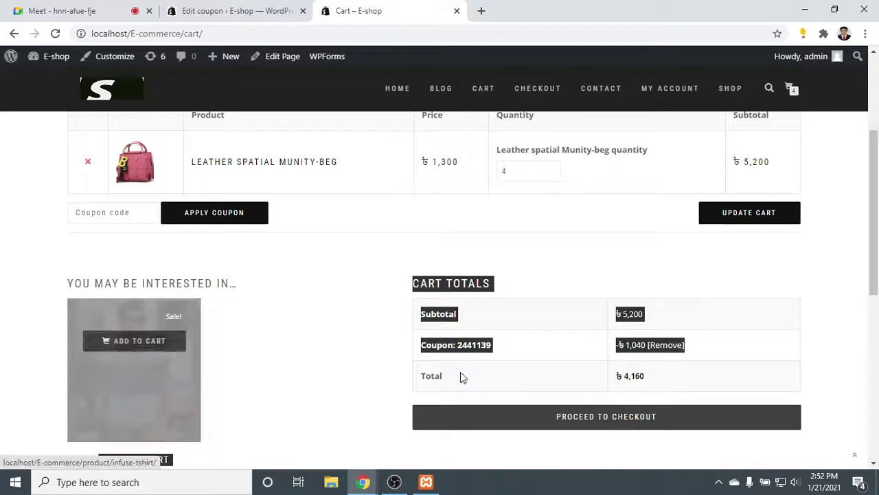
left_click_drag(677, 381, 415, 290)
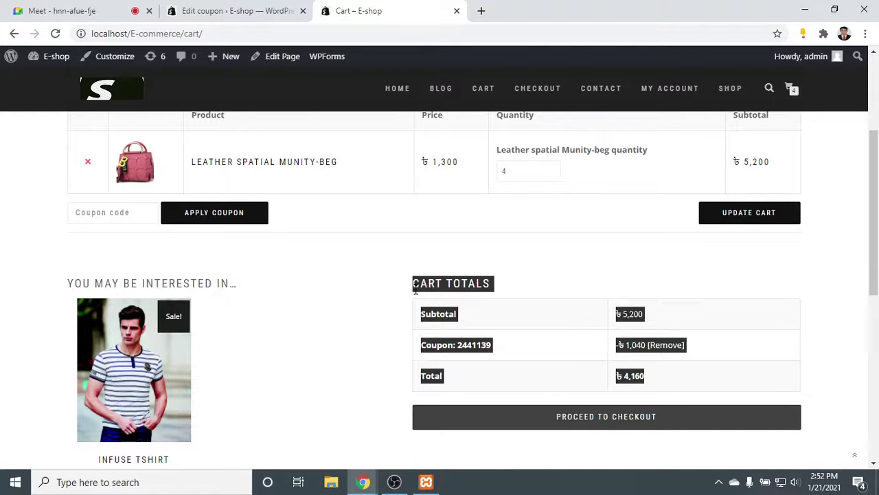
left_click(94, 212)
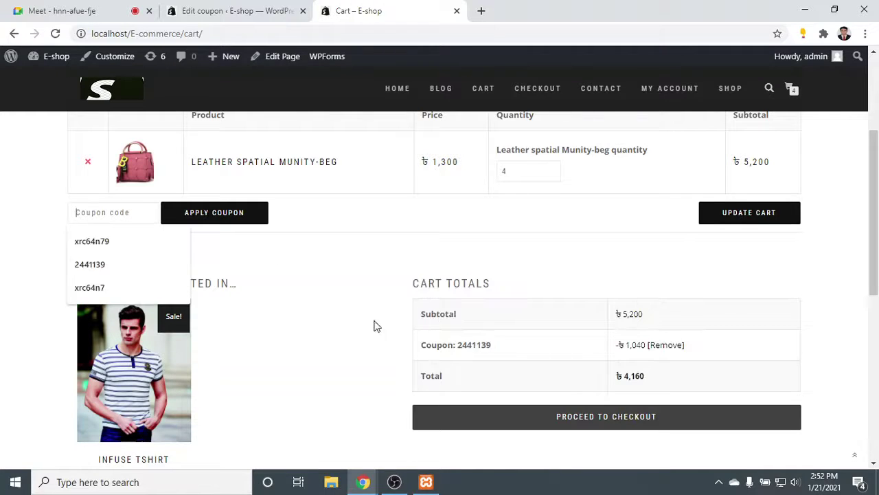
left_click(333, 255)
left_click(393, 482)
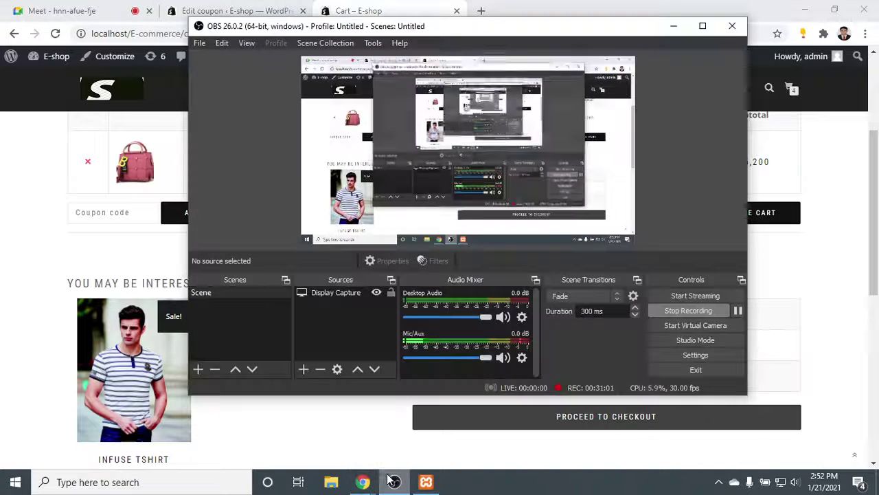
left_click(393, 481)
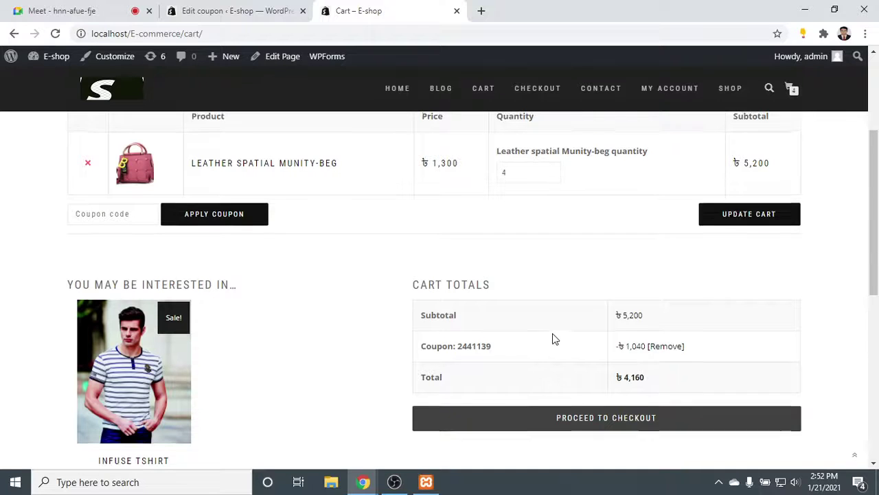
Review the coupon's general discount settings in the coupon editor and return to the storefront cart.
scroll(554, 338, "up", 3)
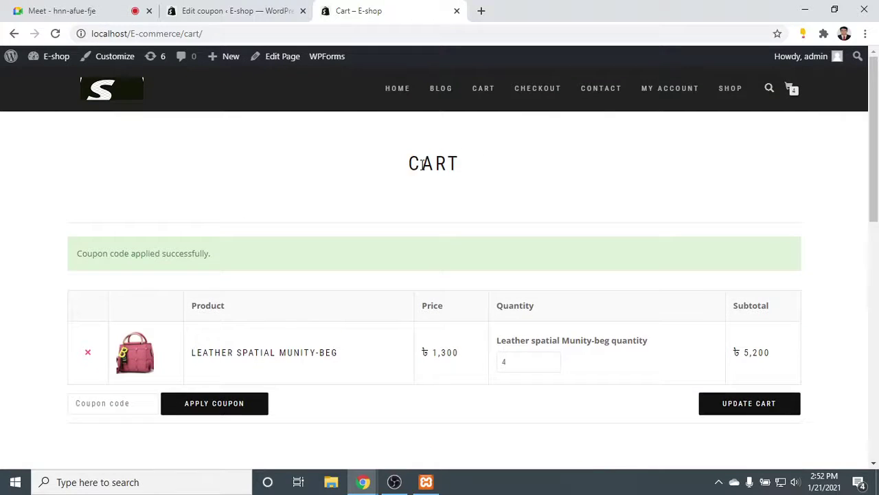
left_click_drag(402, 164, 583, 151)
left_click(595, 157)
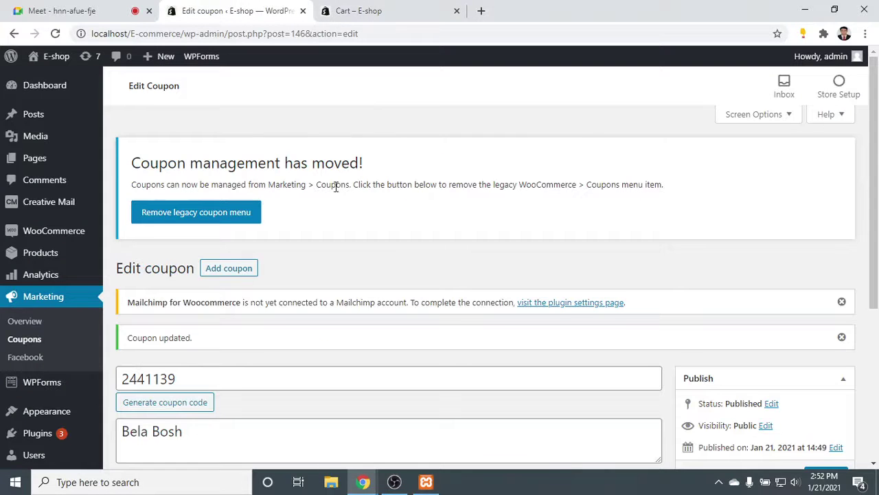
scroll(353, 228, "down", 4)
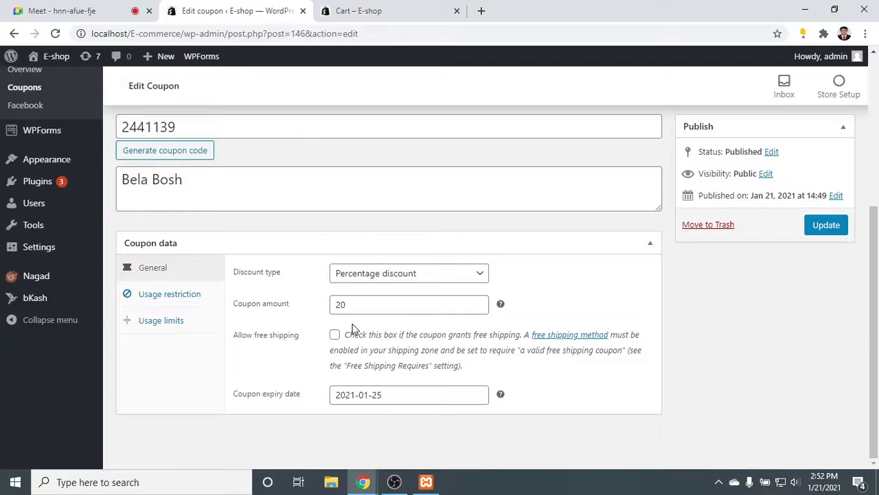
left_click(393, 11)
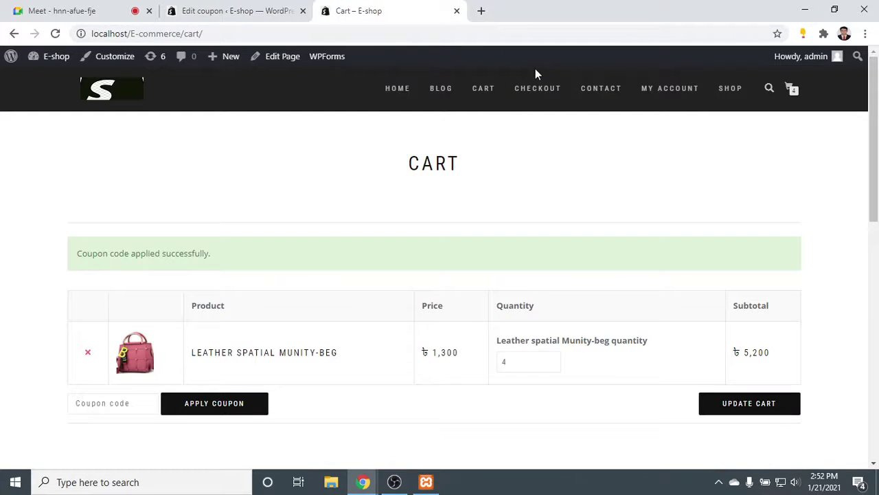
Open the storefront's home page and browse its products as far as the Leather spatial Munity-beg.
left_click(481, 11)
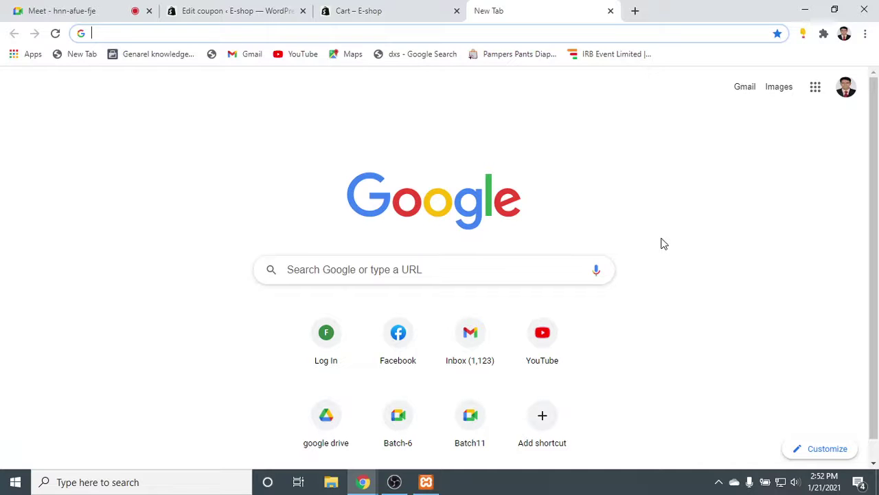
left_click(377, 7)
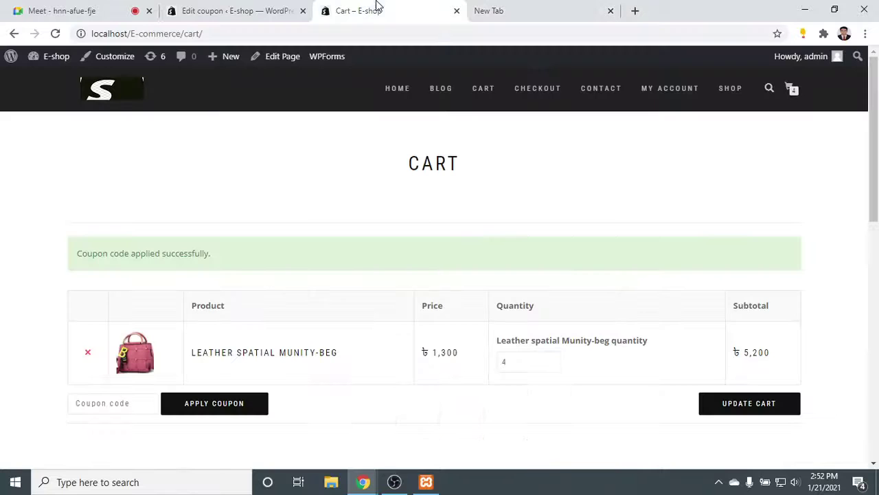
left_click(395, 88)
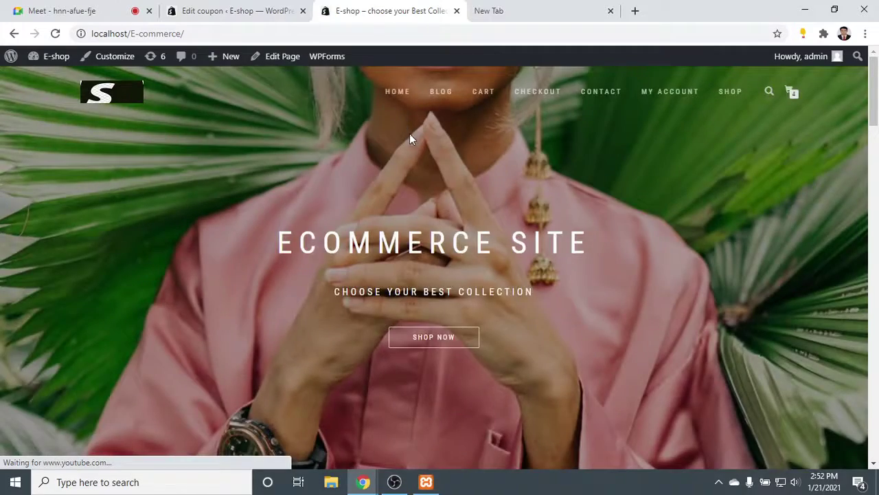
scroll(409, 134, "down", 15)
scroll(410, 141, "down", 3)
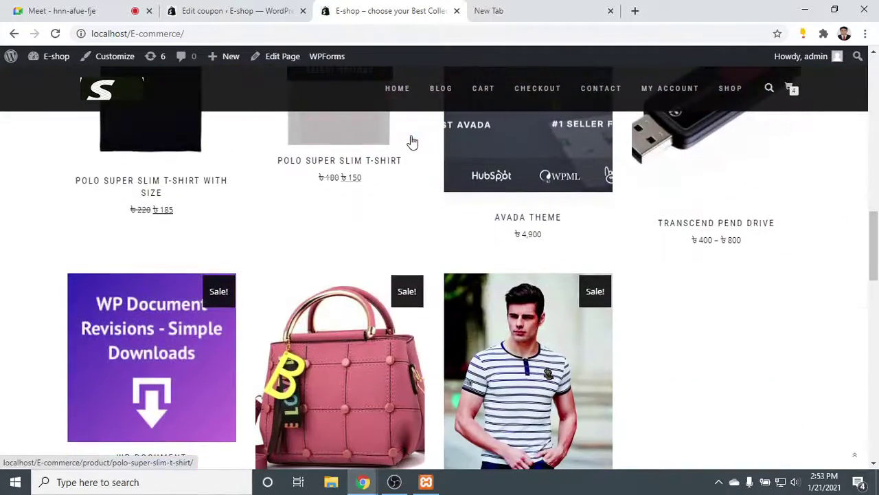
mouse_move(374, 276)
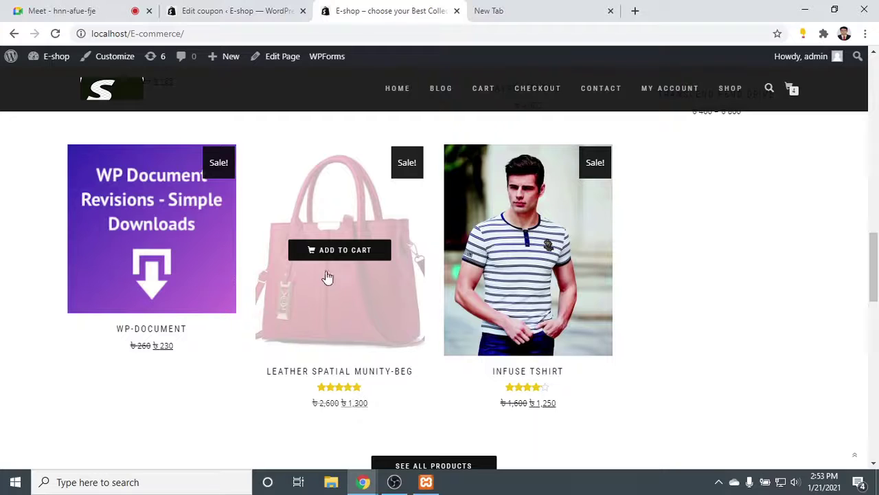
scroll(355, 318, "down", 1)
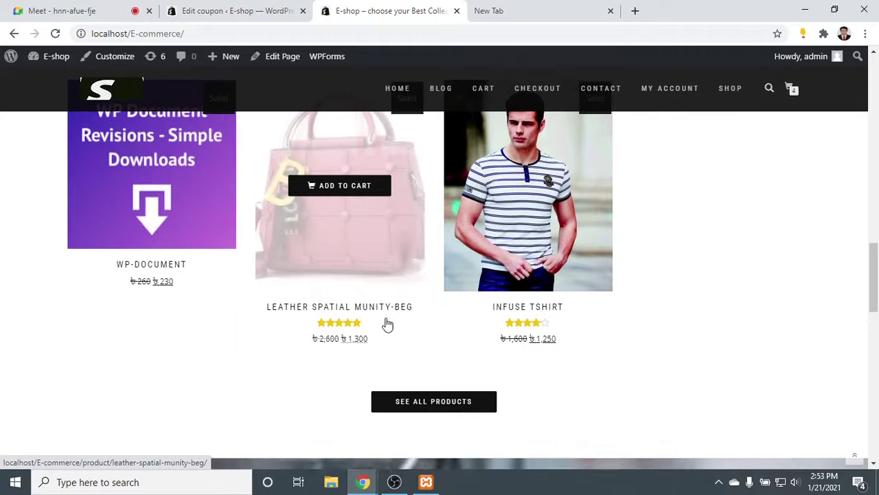
Open the Leather spatial Munity-beg product page, look through its details and go back to the home page.
left_click(288, 324)
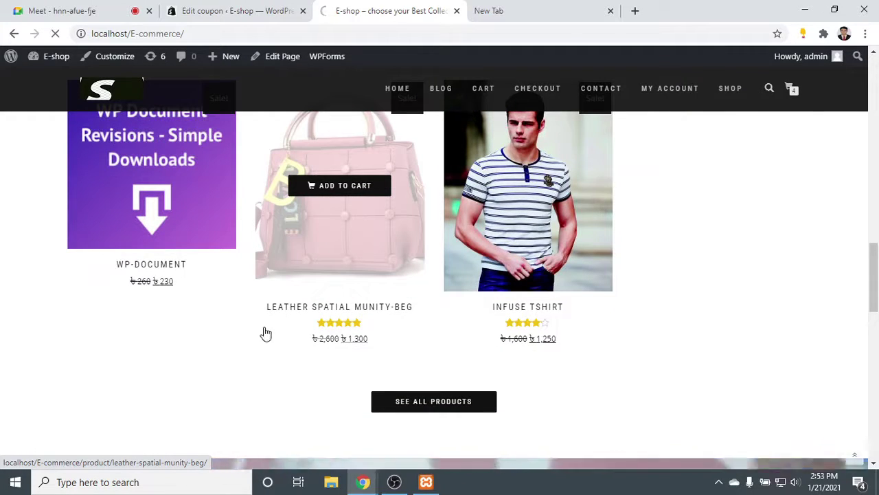
scroll(320, 233, "up", 1)
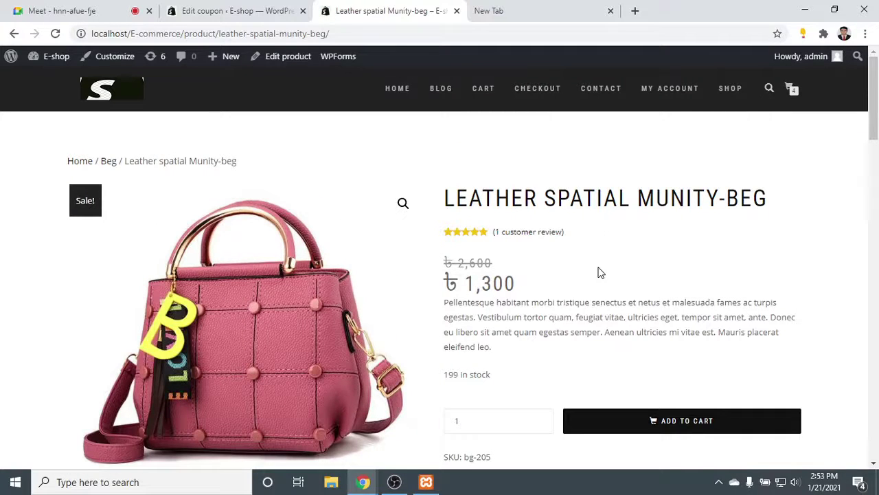
scroll(598, 273, "down", 2)
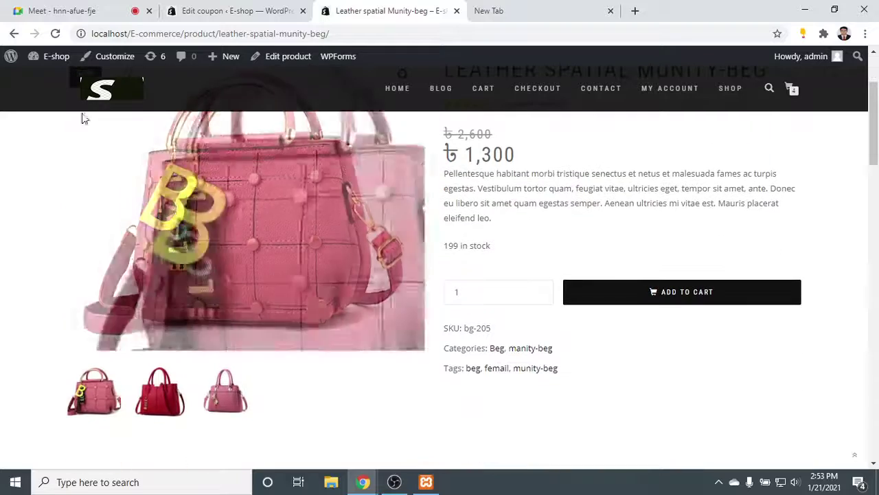
left_click(12, 35)
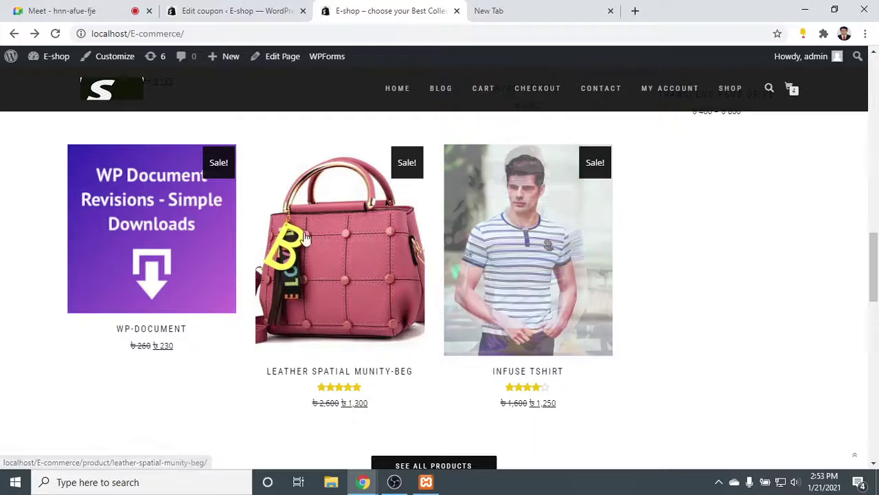
Open the meeting chat in Google Meet, read the latest message and return to the storefront's product list.
left_click(93, 8)
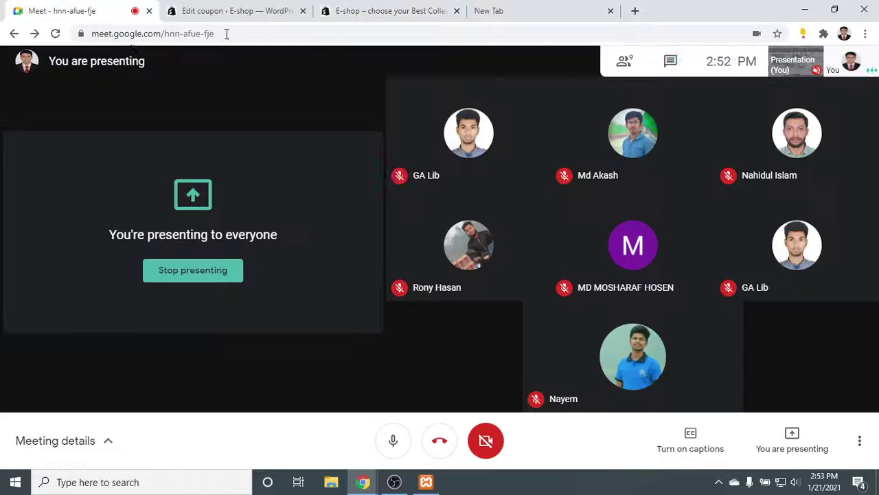
left_click(671, 64)
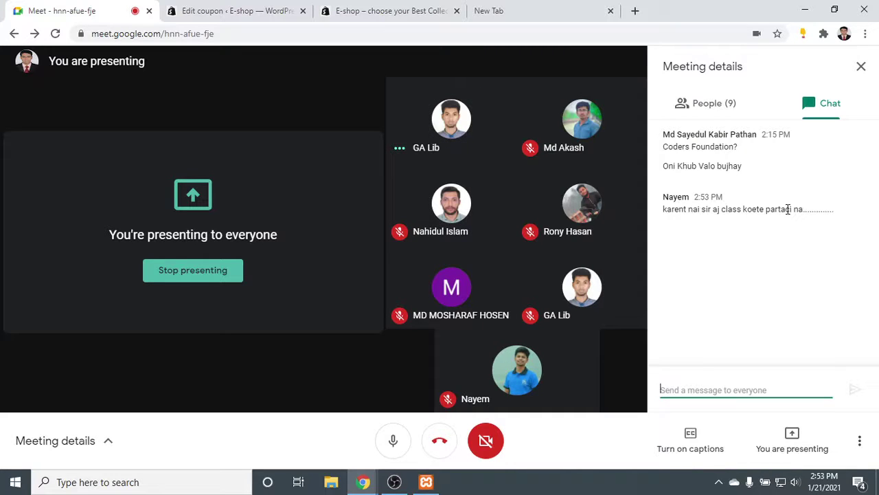
left_click_drag(803, 209, 683, 209)
left_click(816, 206)
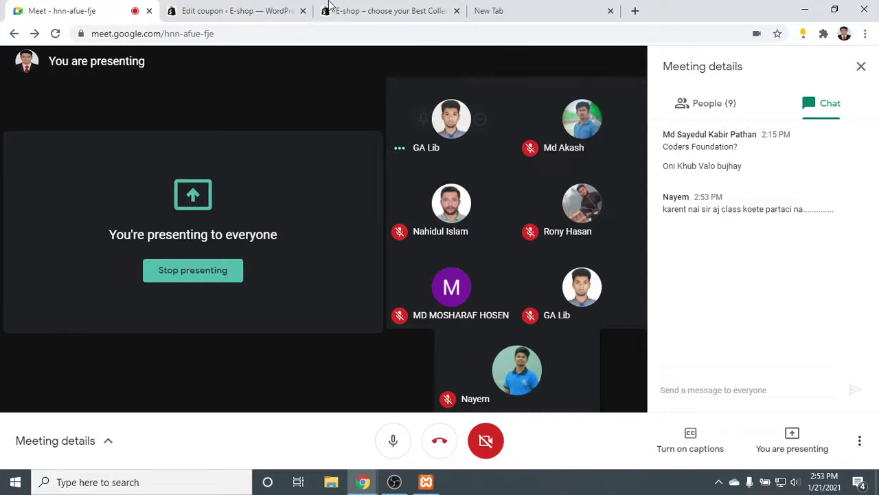
left_click(265, 7)
left_click(377, 7)
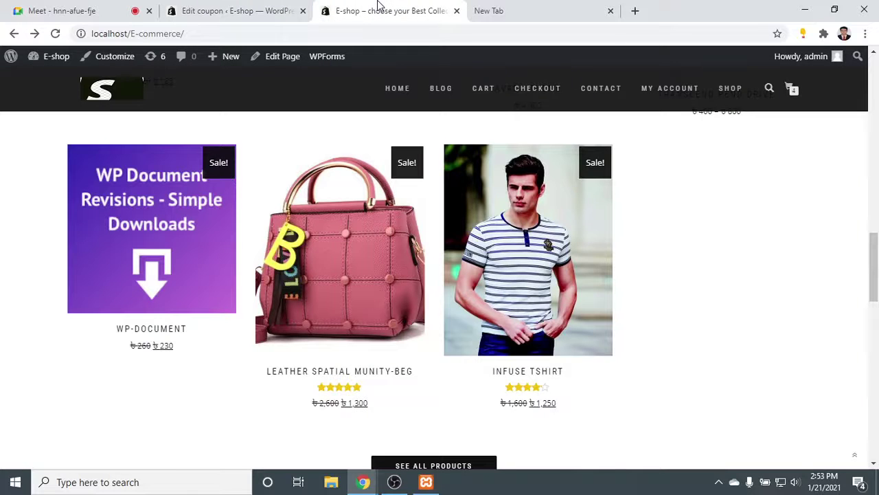
mouse_move(382, 291)
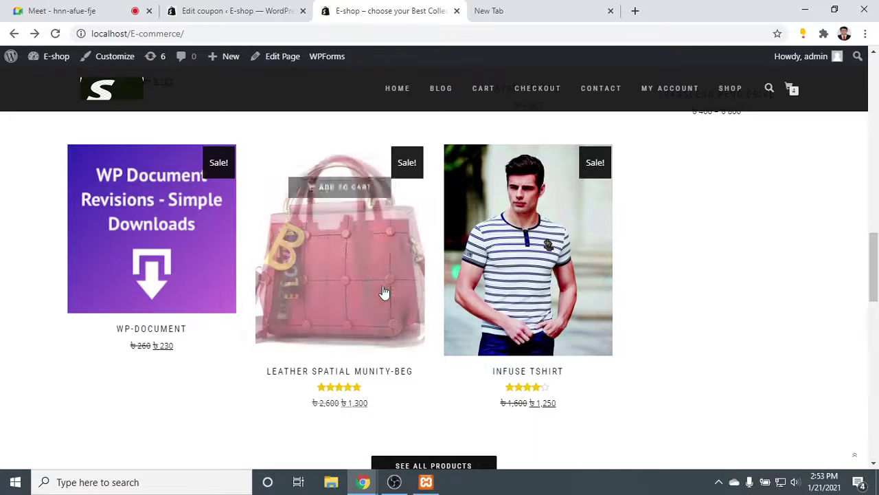
scroll(366, 300, "up", 2)
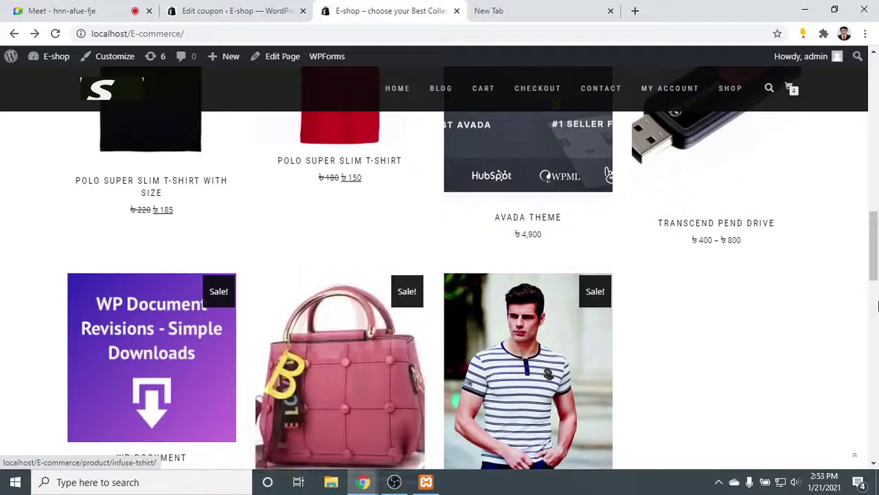
Look over the last products on the storefront home page and check the existing coupon's usage limits in the coupon editor.
scroll(512, 225, "down", 3)
scroll(344, 206, "up", 1)
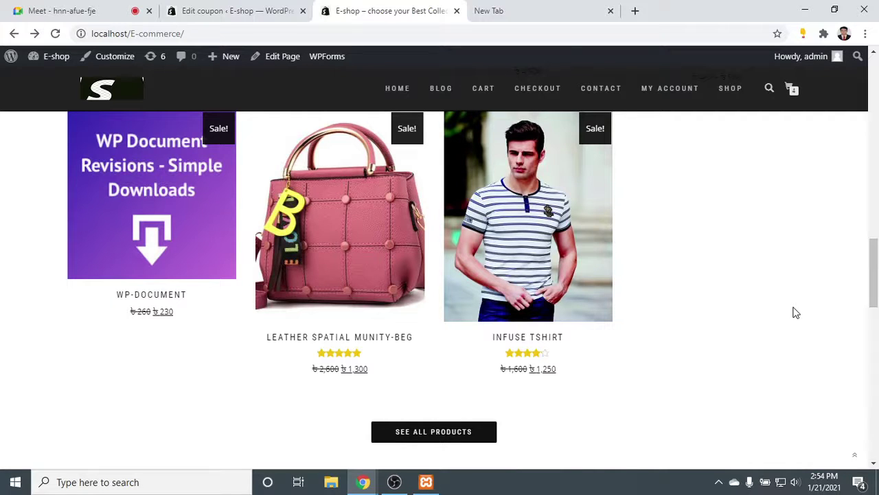
scroll(408, 346, "up", 15)
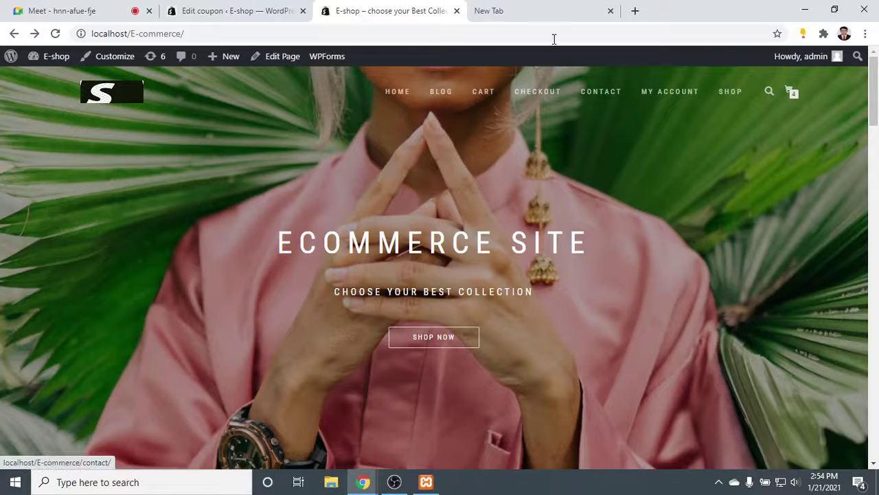
left_click(184, 7)
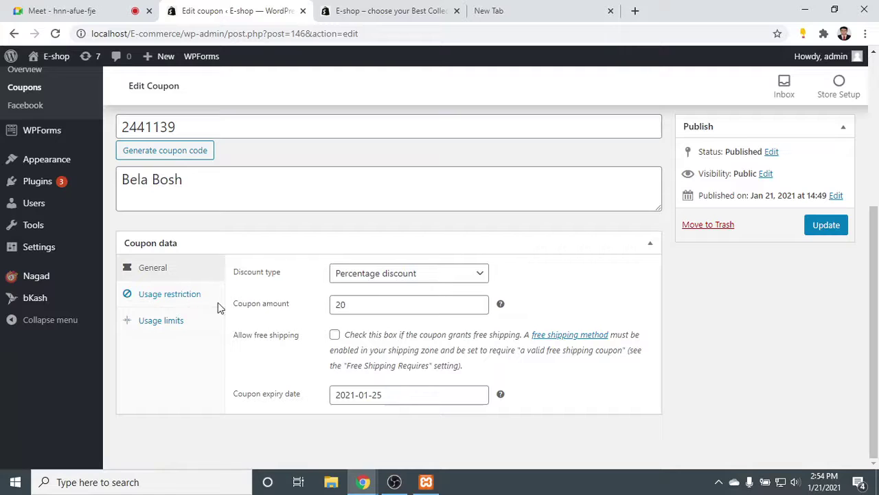
left_click(161, 320)
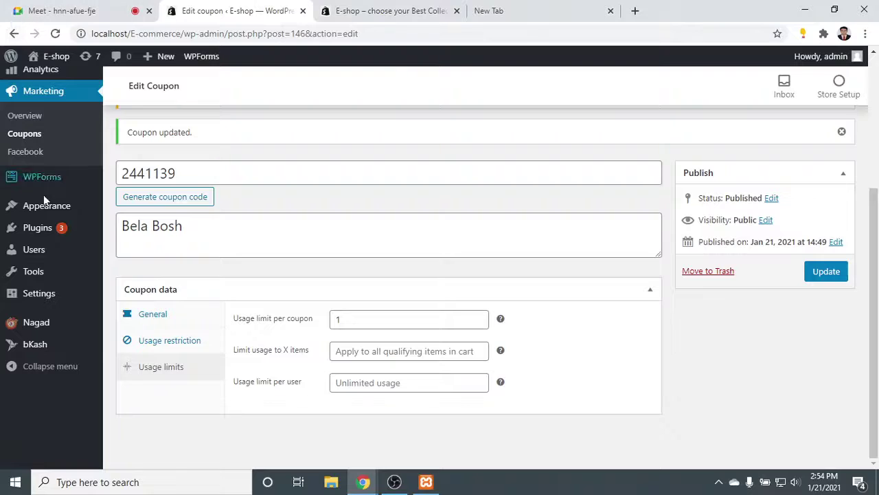
Go back to the storefront home page and look through the latest products as far as the Infuse Tshirt.
left_click(385, 11)
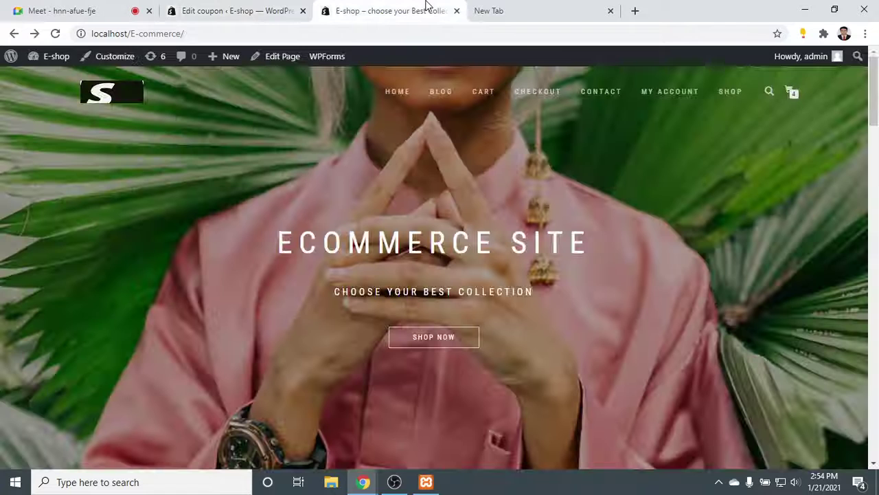
scroll(577, 227, "down", 5)
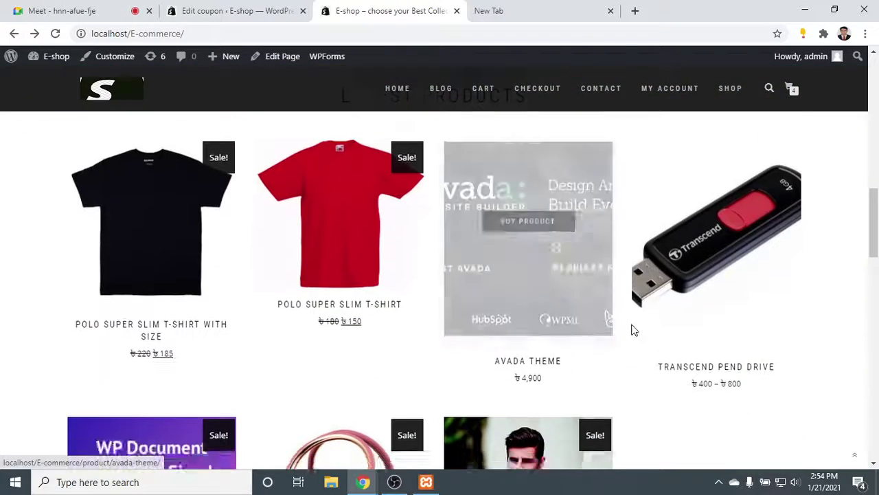
scroll(703, 355, "down", 4)
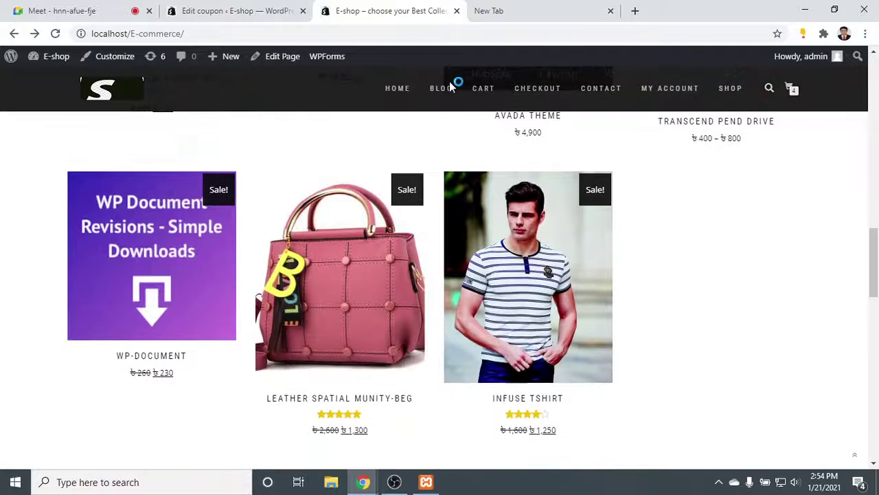
mouse_move(573, 331)
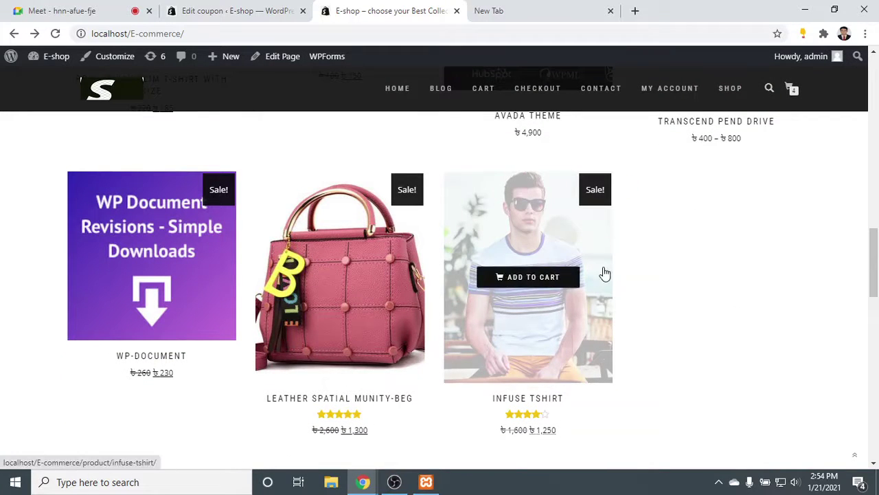
scroll(602, 272, "up", 3)
scroll(520, 339, "down", 3)
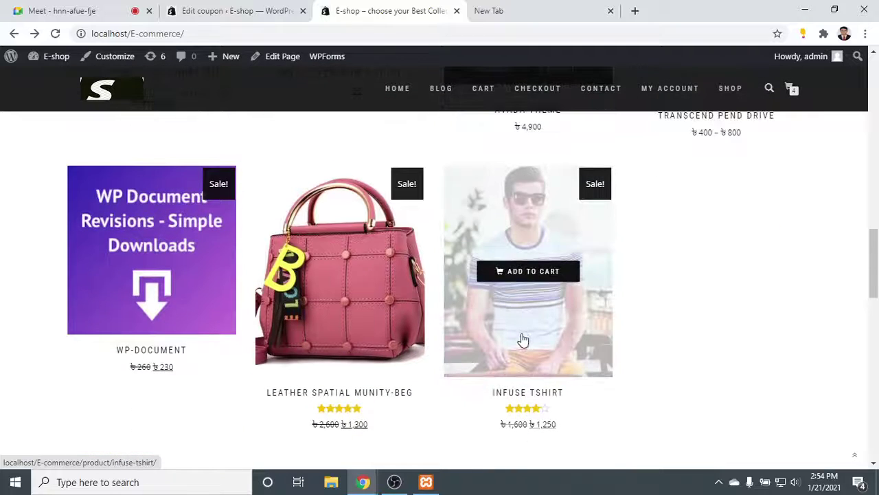
Open the WooCommerce coupon list in the site admin and start adding a new coupon.
left_click(268, 8)
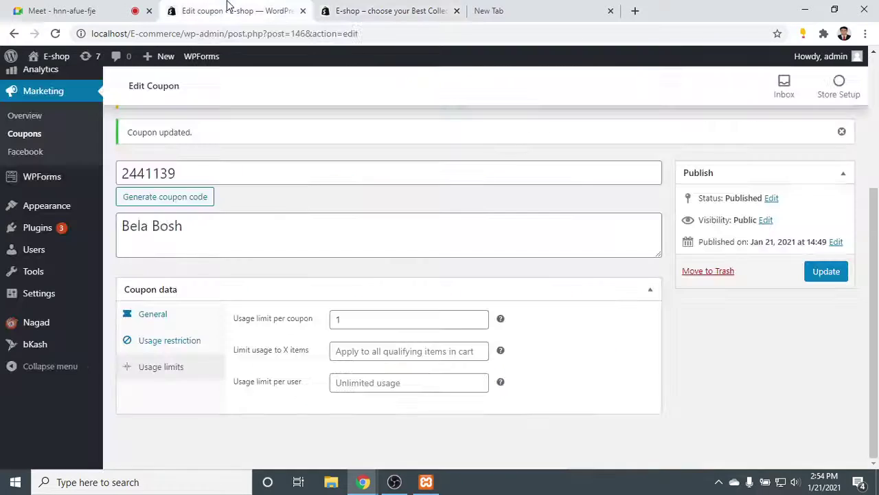
mouse_move(58, 223)
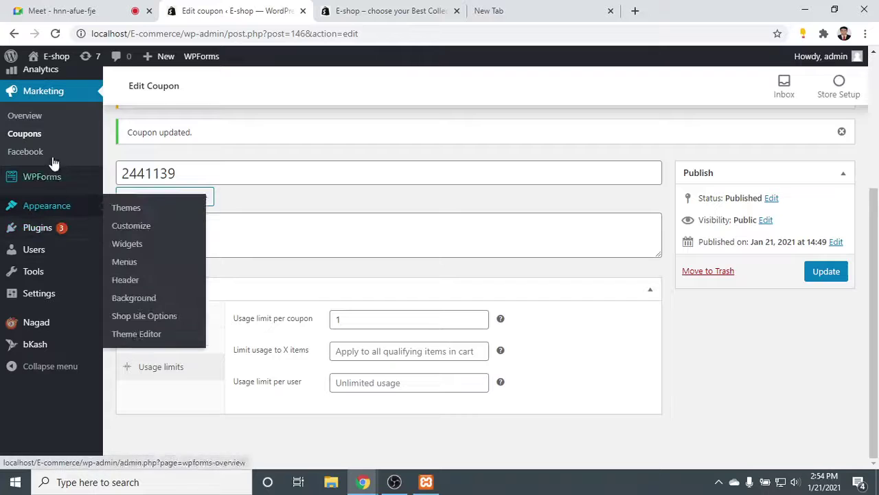
mouse_move(50, 295)
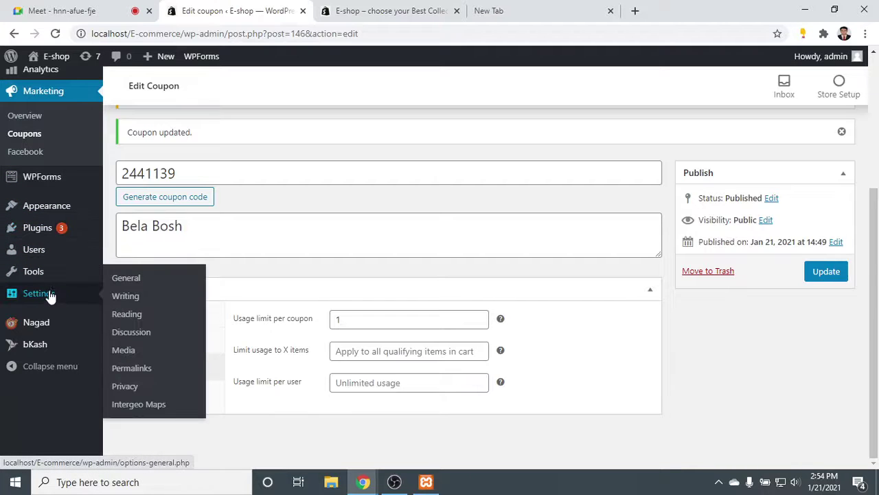
scroll(59, 177, "up", 3)
mouse_move(71, 203)
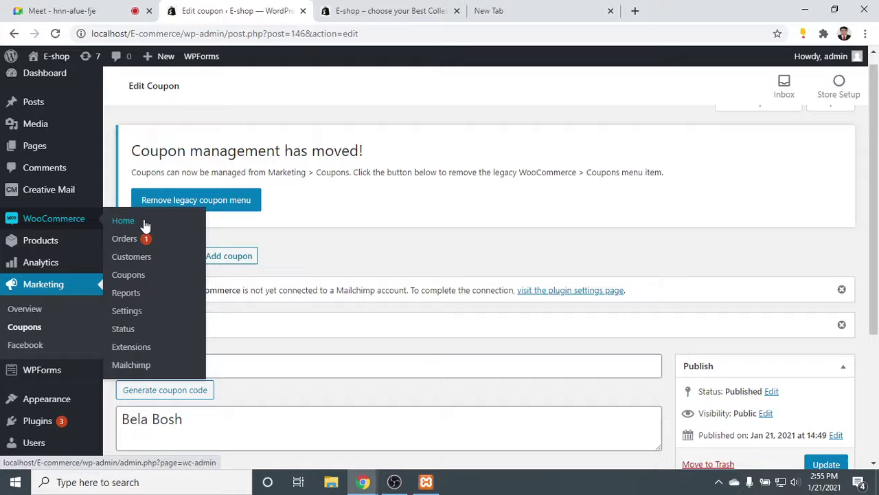
left_click(133, 274)
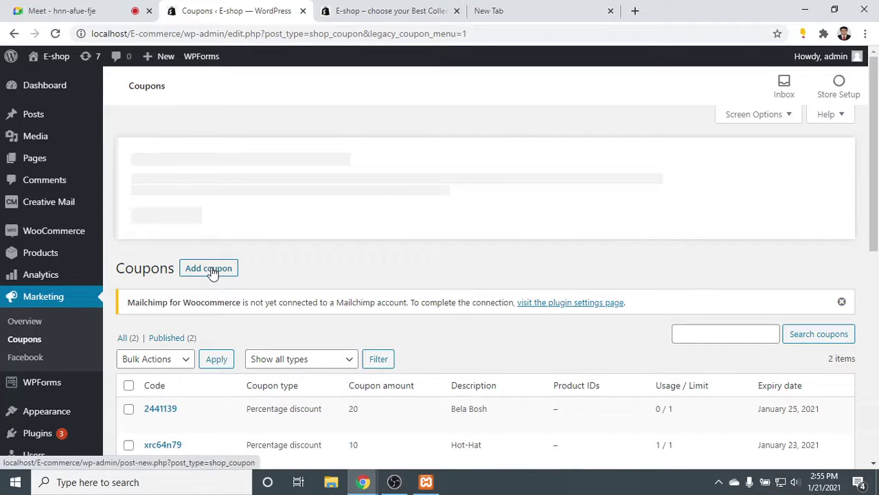
left_click(213, 270)
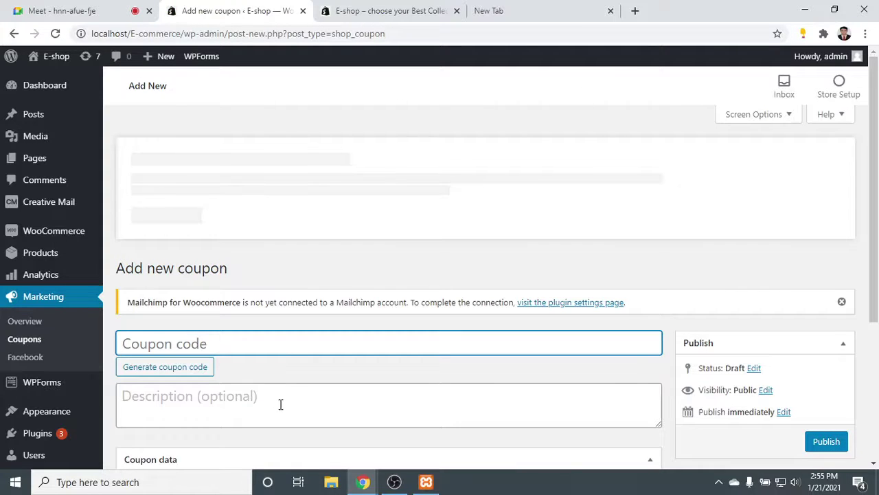
Enter "cyclone" as the new coupon's description.
scroll(280, 404, "down", 1)
left_click(254, 332)
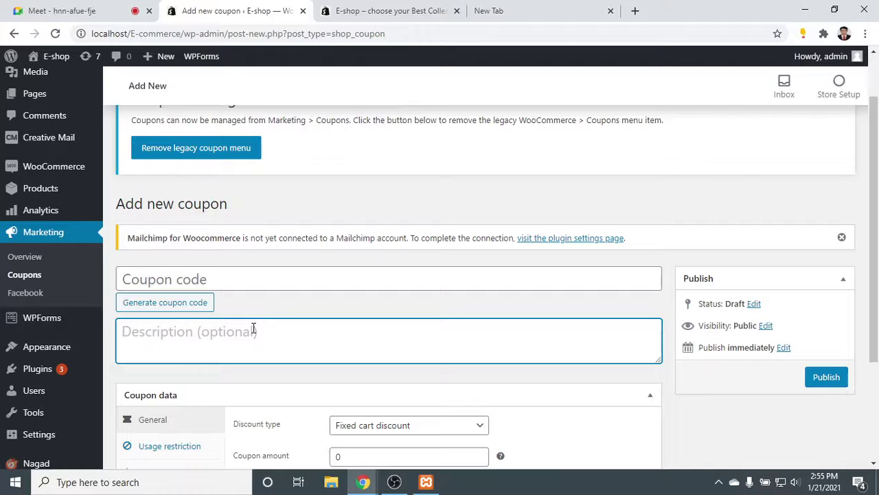
type("K")
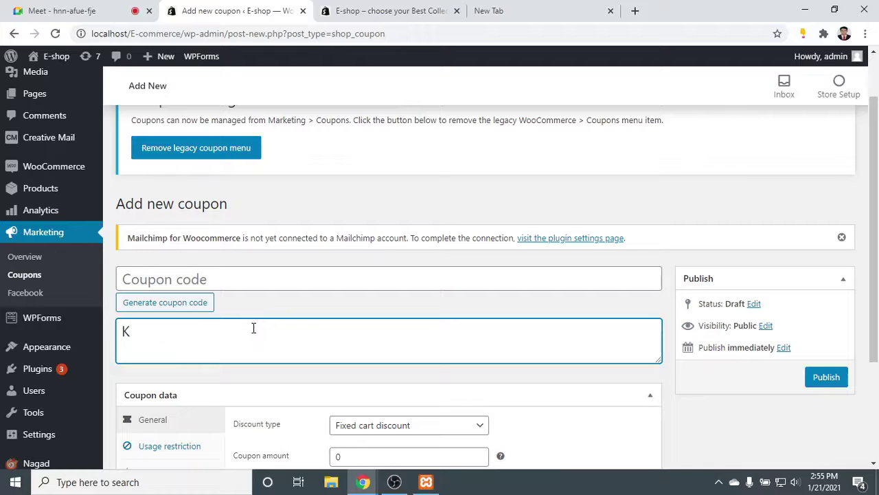
key("BackSpace")
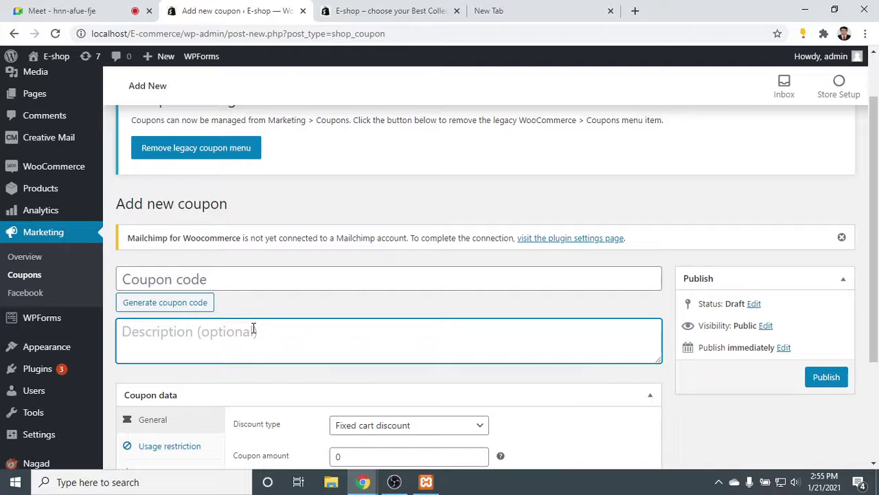
type("ki")
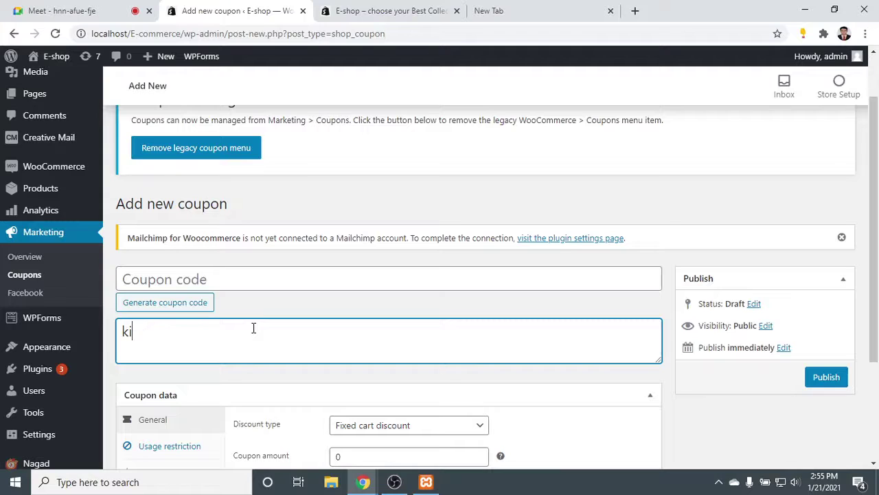
key("BackSpace")
key("BackSpace")
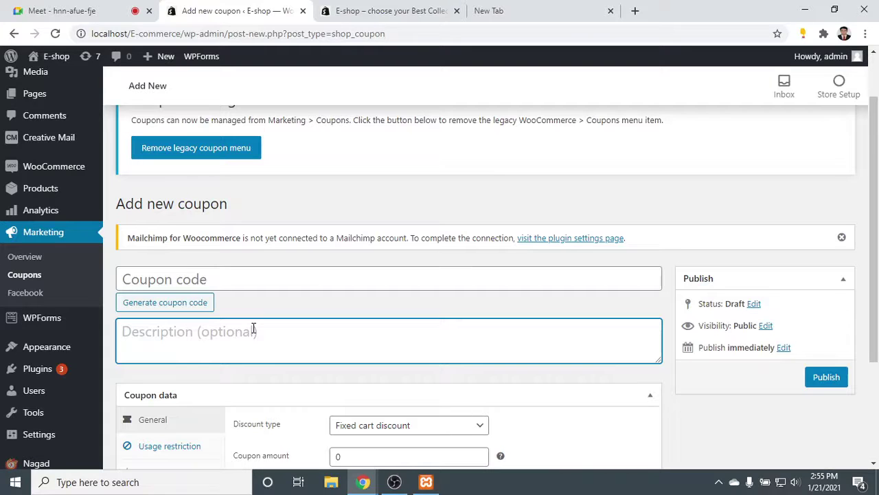
type("C")
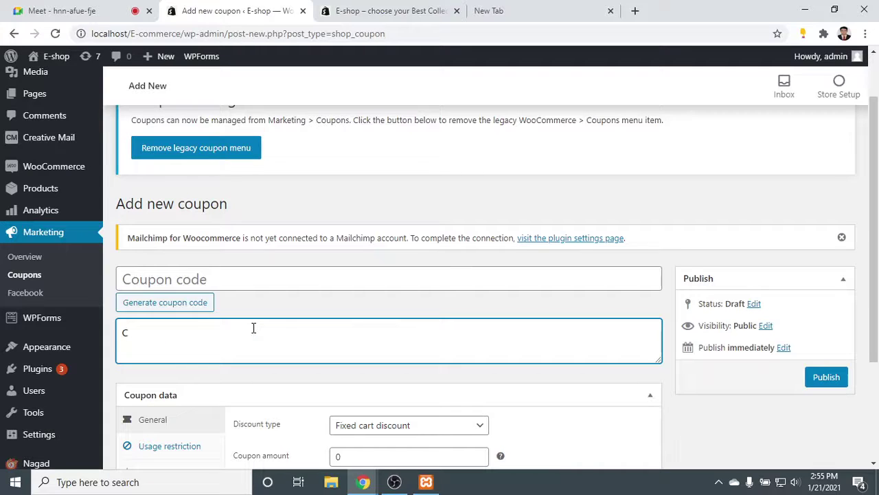
key("BackSpace")
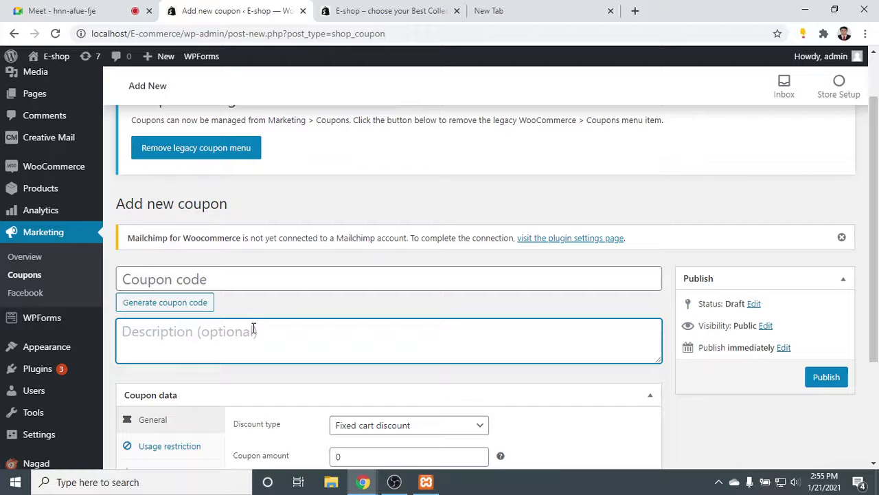
type("Cy")
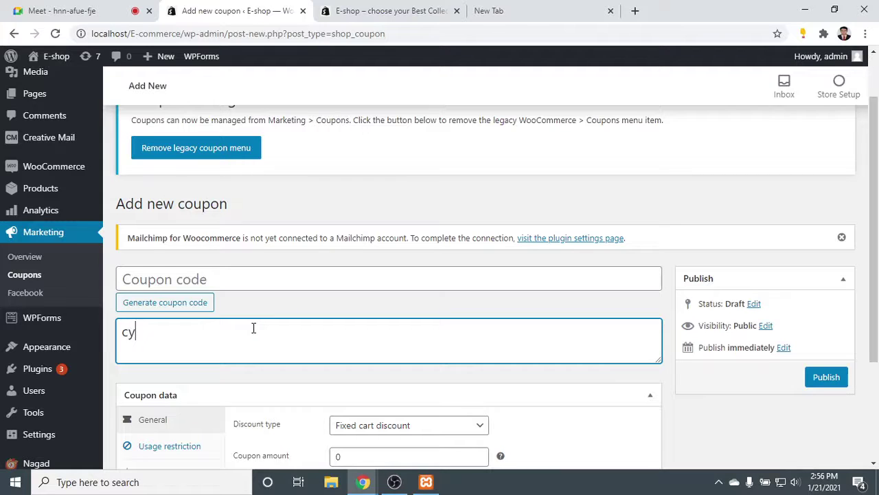
type("clone")
Generate a random code for the new coupon, regenerating it twice.
left_click(276, 280)
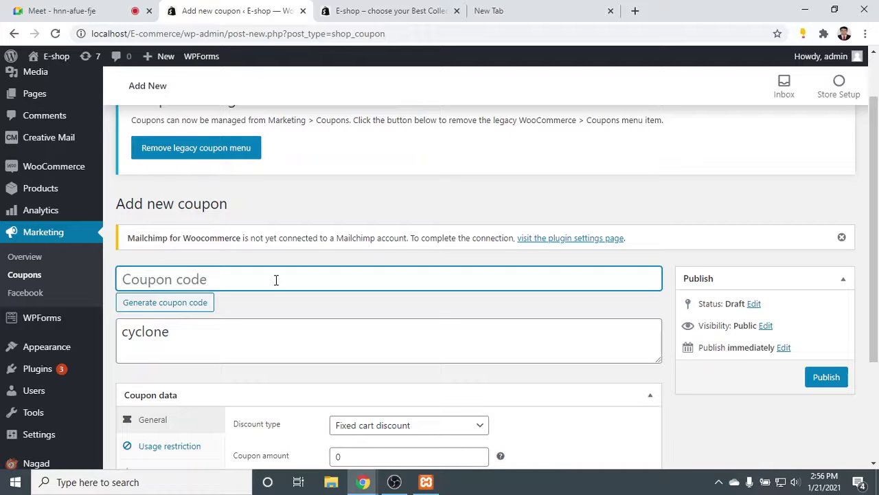
left_click(203, 305)
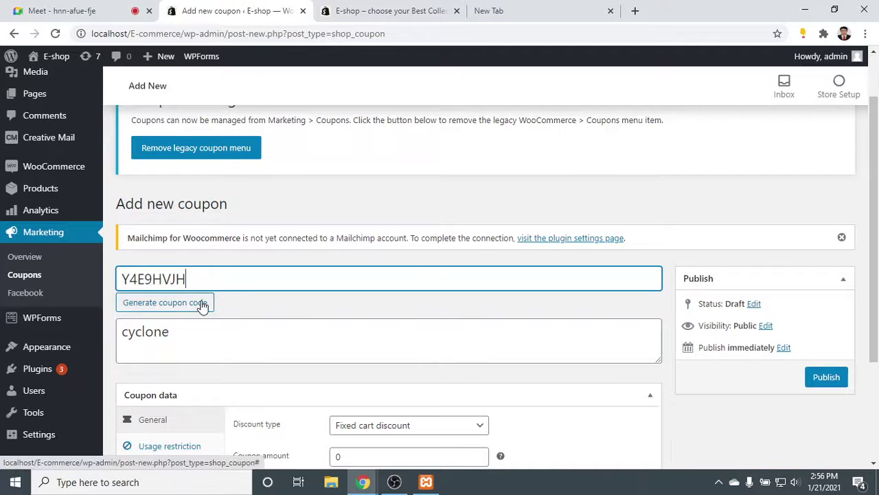
left_click(183, 307)
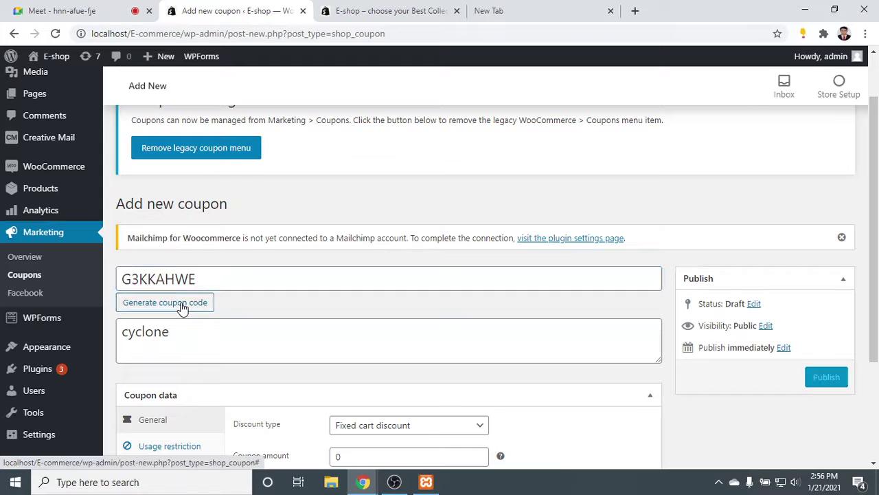
left_click(183, 306)
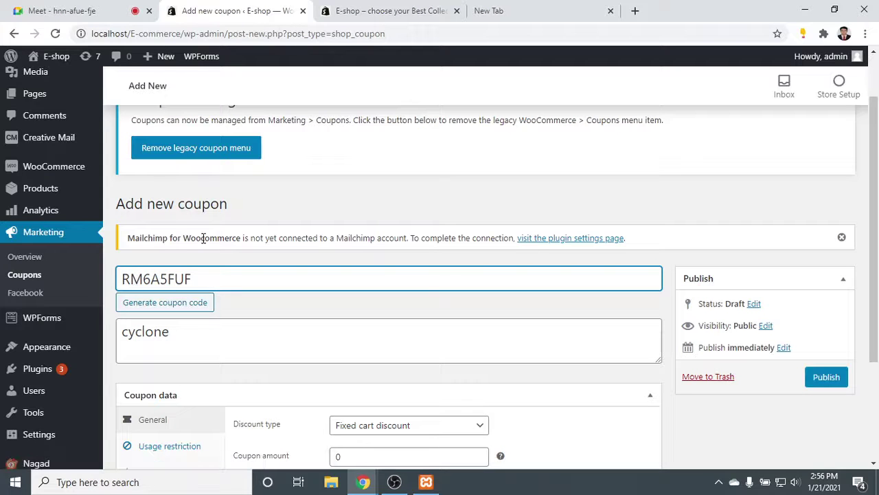
Set the new coupon to a percentage discount with an amount of 30 and an expiry date of 2021-01-25.
scroll(314, 351, "down", 1)
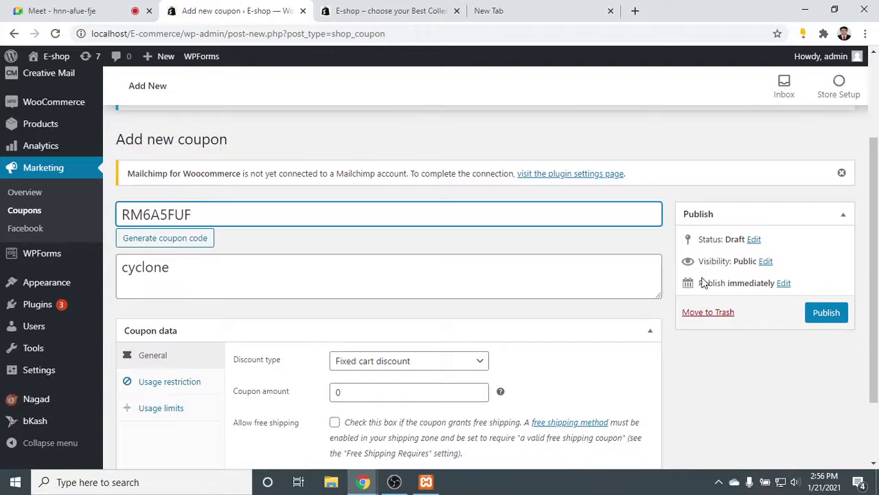
scroll(226, 310, "down", 2)
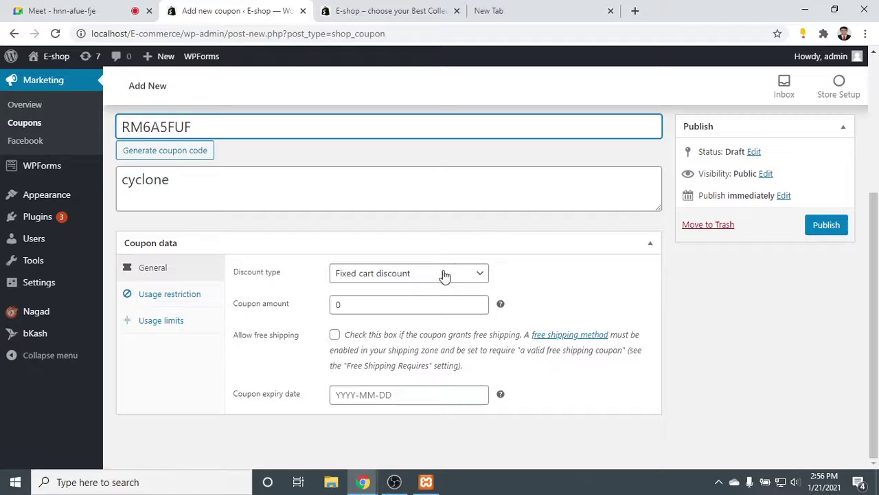
left_click(392, 275)
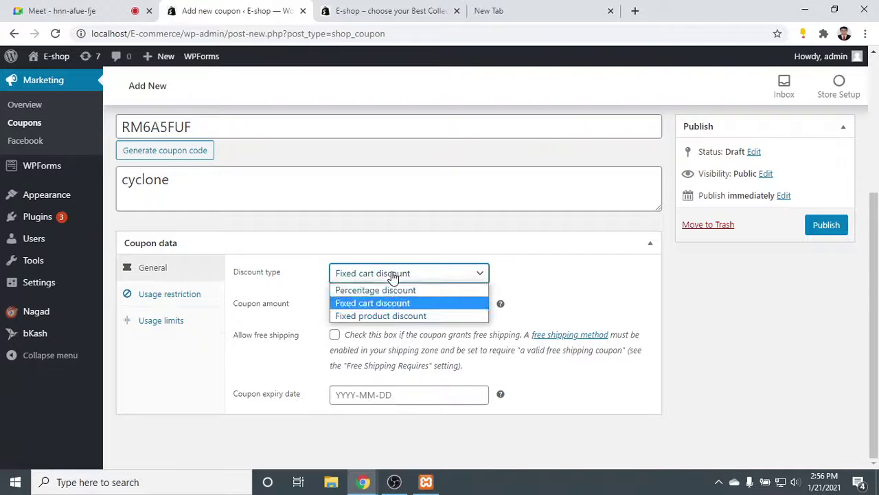
left_click(389, 289)
left_click(380, 305)
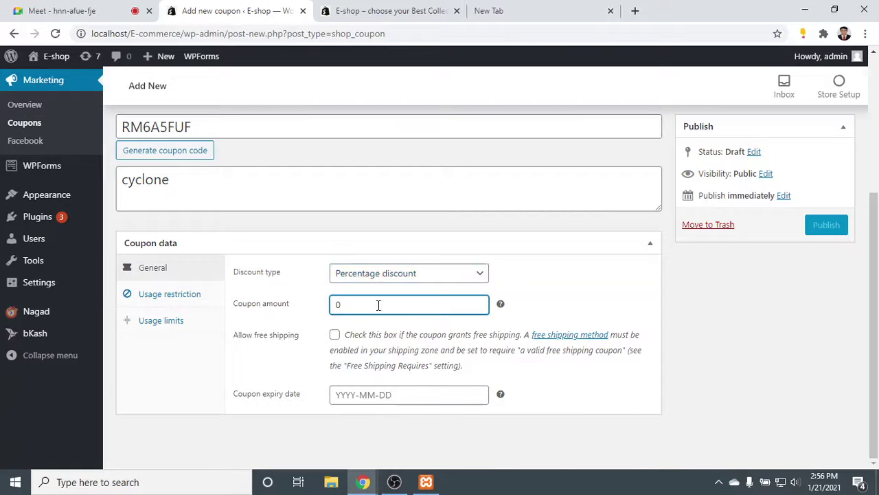
type("1")
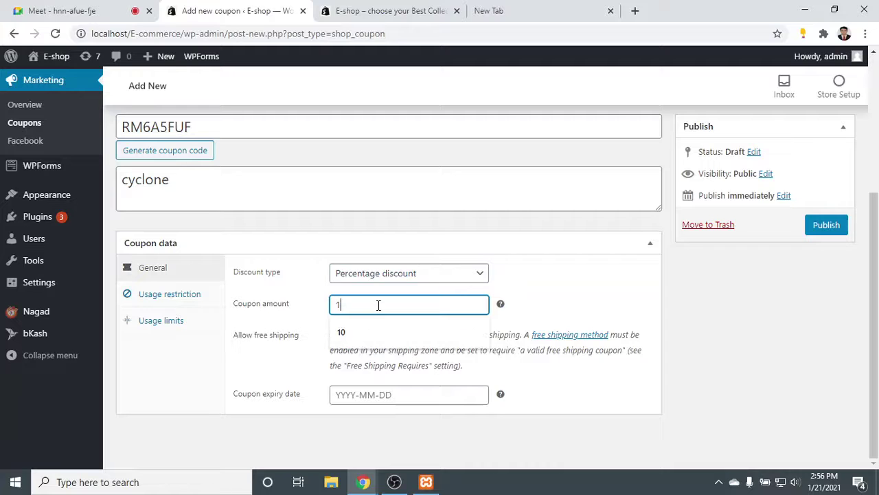
key("BackSpace")
type("30")
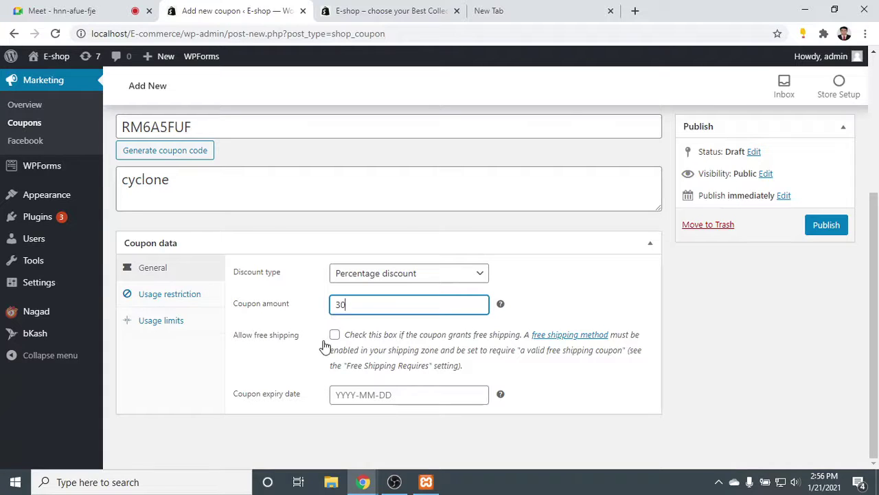
left_click(385, 394)
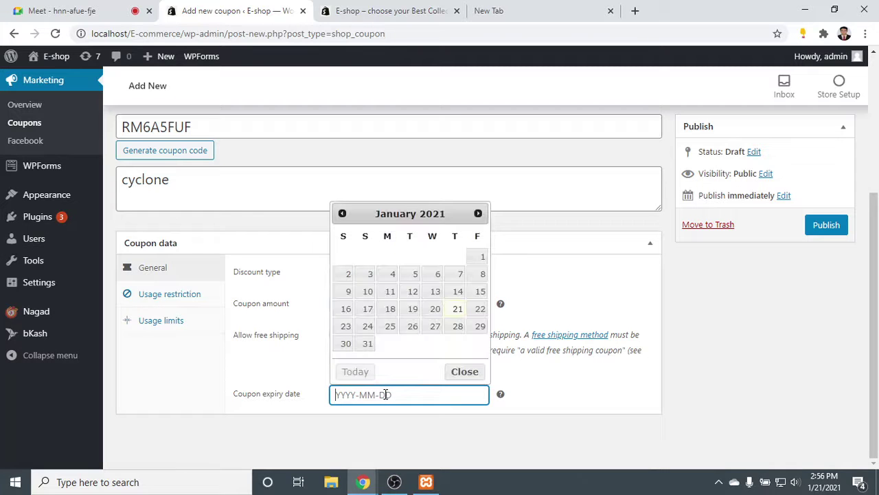
left_click(389, 328)
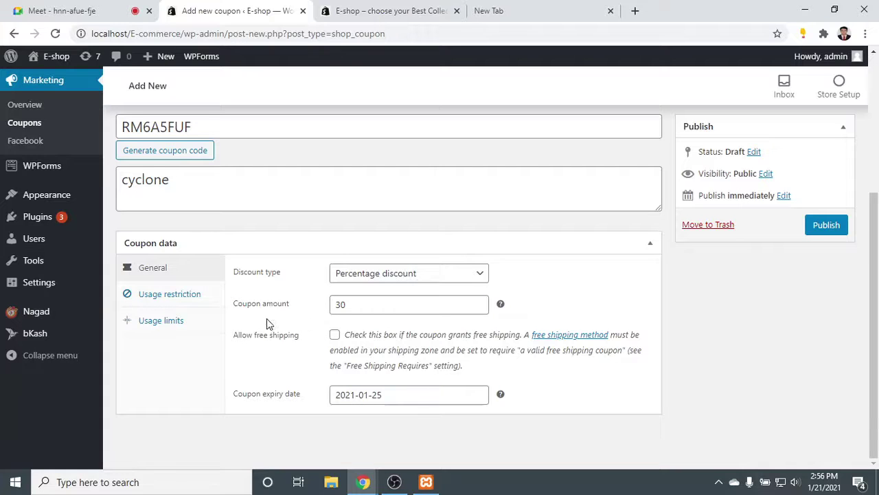
Restrict the coupon's usage to the product INFUSE TSHIRT (ts-1010).
left_click(161, 297)
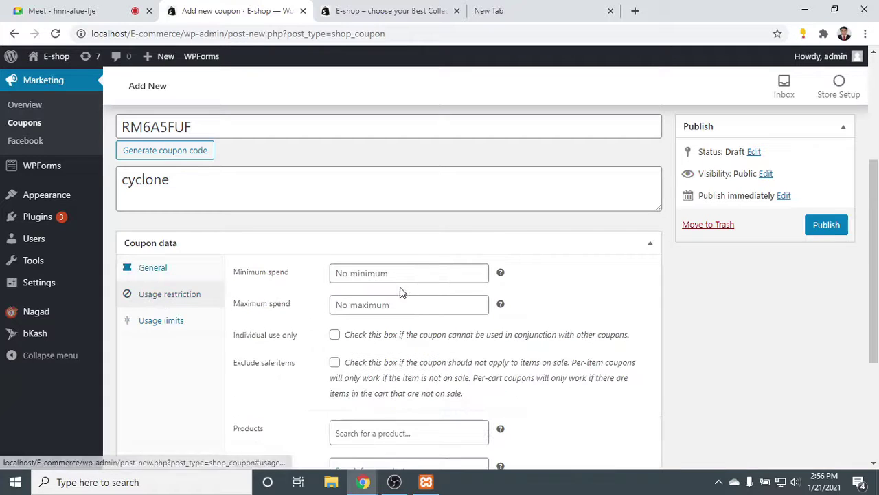
scroll(397, 356, "down", 2)
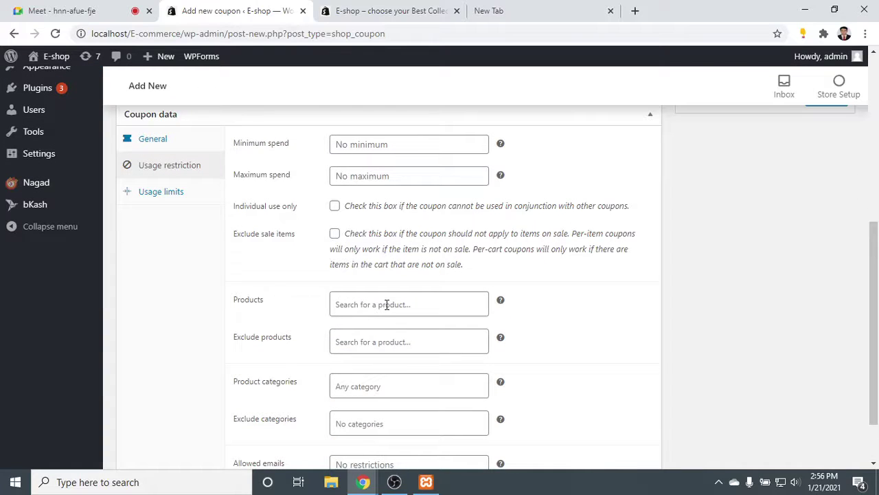
left_click(378, 304)
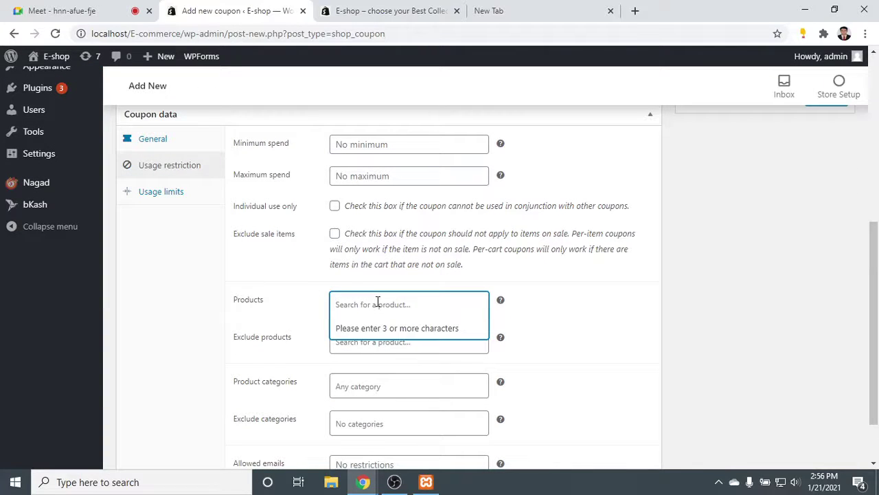
type("int")
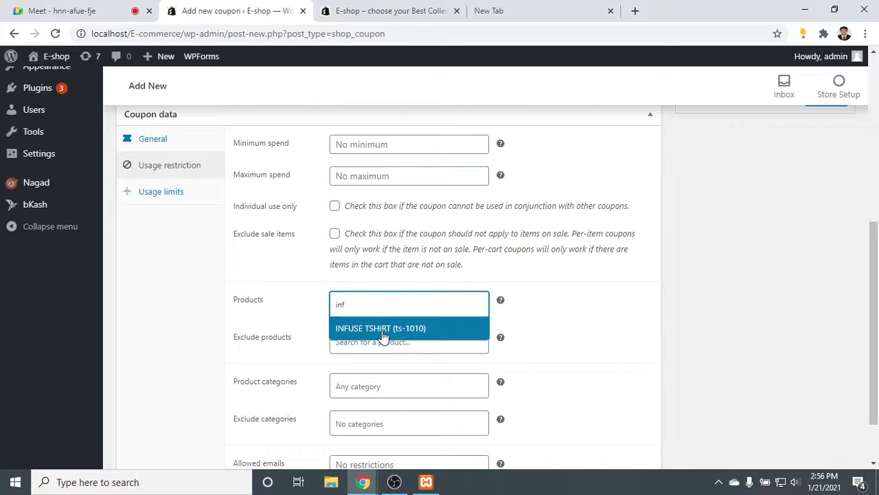
left_click(384, 332)
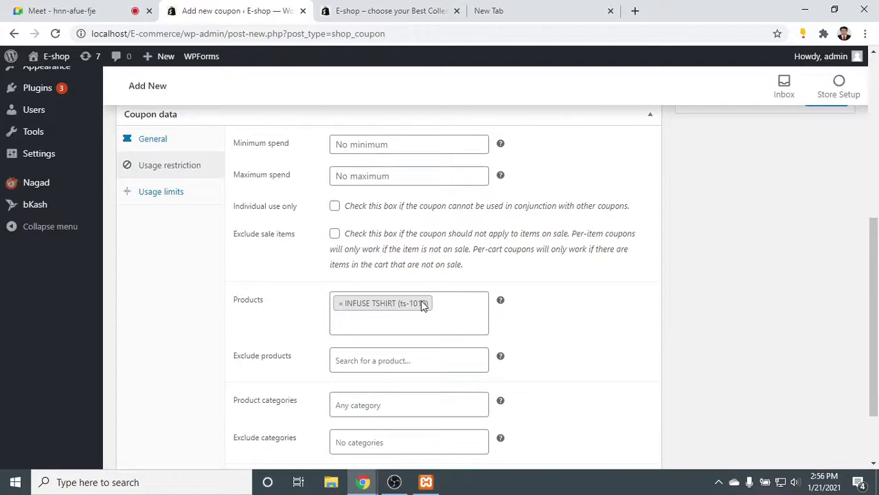
scroll(369, 392, "down", 1)
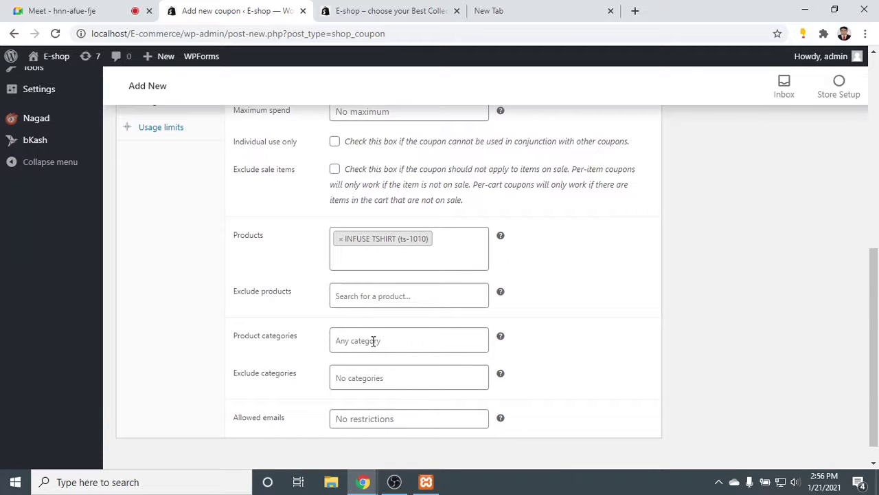
left_click(424, 338)
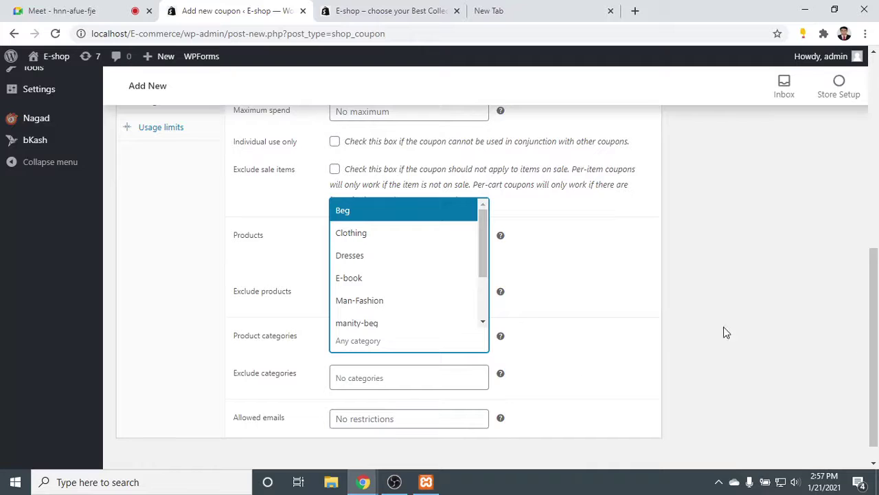
left_click(769, 351)
scroll(320, 394, "down", 1)
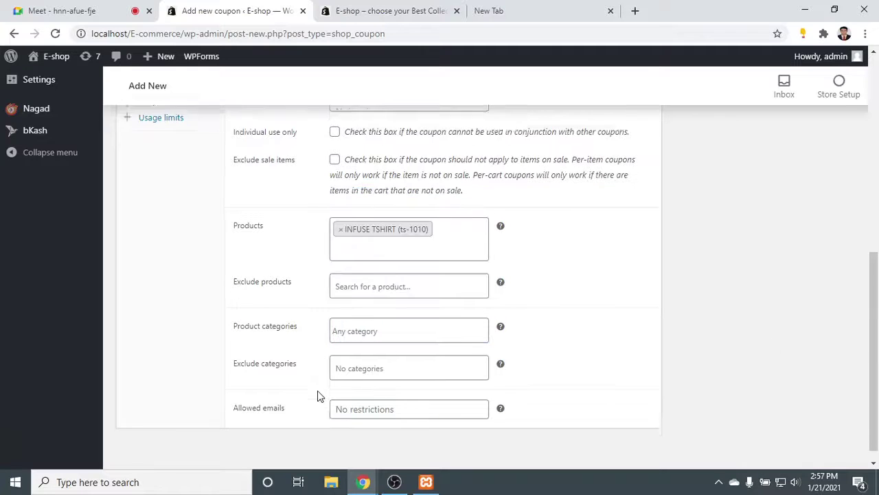
Review the coupon's usage limits, leave them all unlimited, and publish the coupon.
scroll(344, 433, "up", 3)
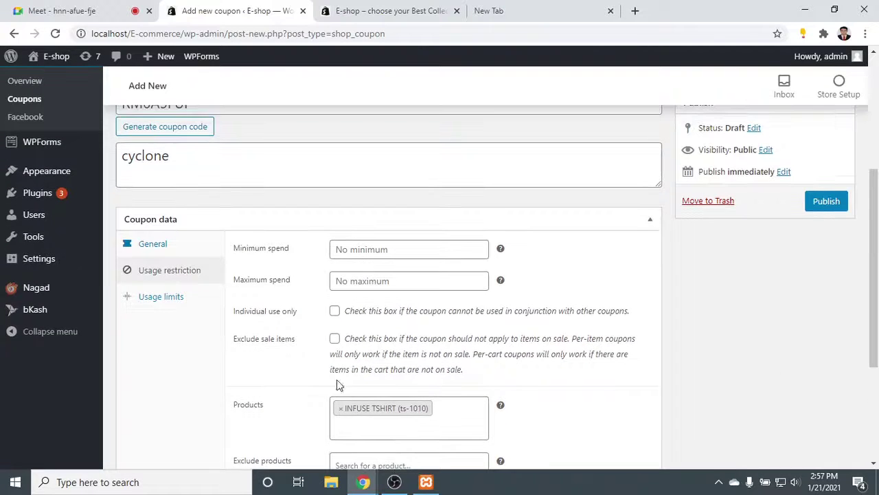
left_click(171, 294)
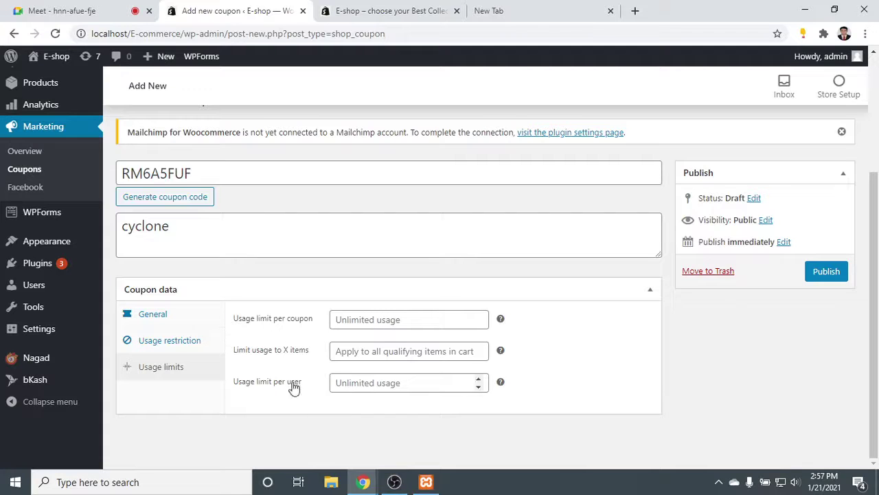
scroll(840, 334, "up", 2)
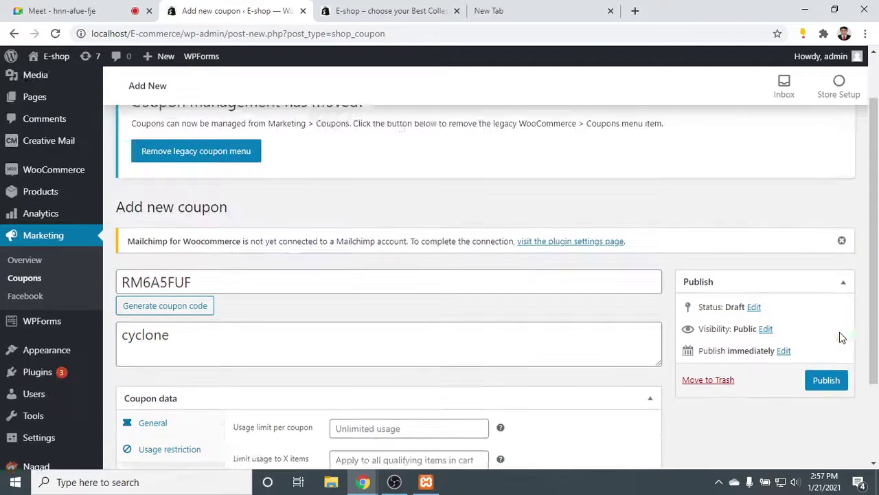
left_click(827, 400)
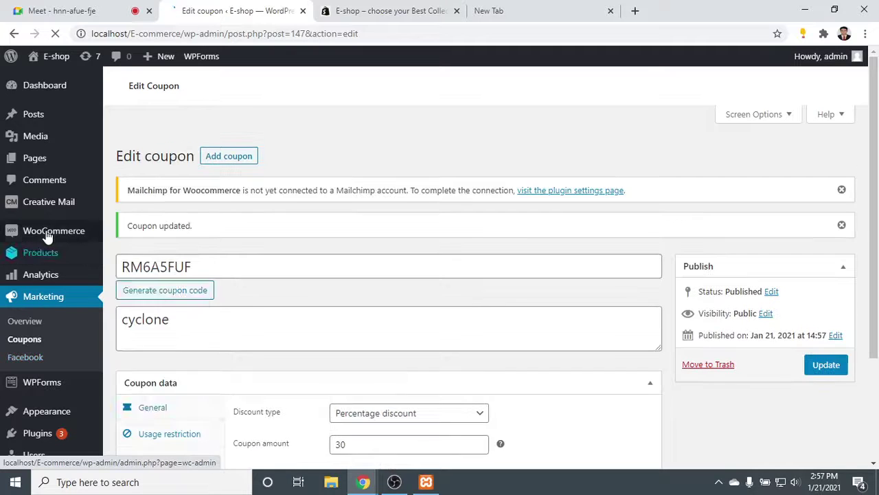
Open the WooCommerce coupon list showing all published coupons.
mouse_move(48, 234)
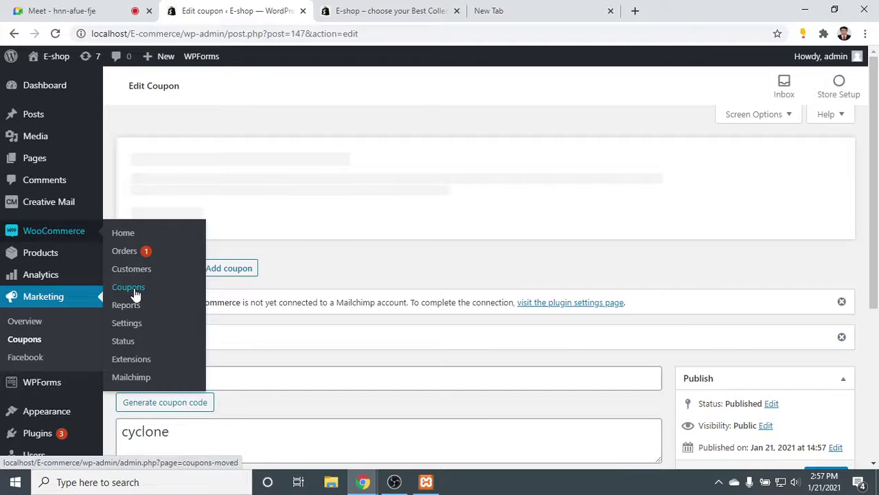
left_click(137, 288)
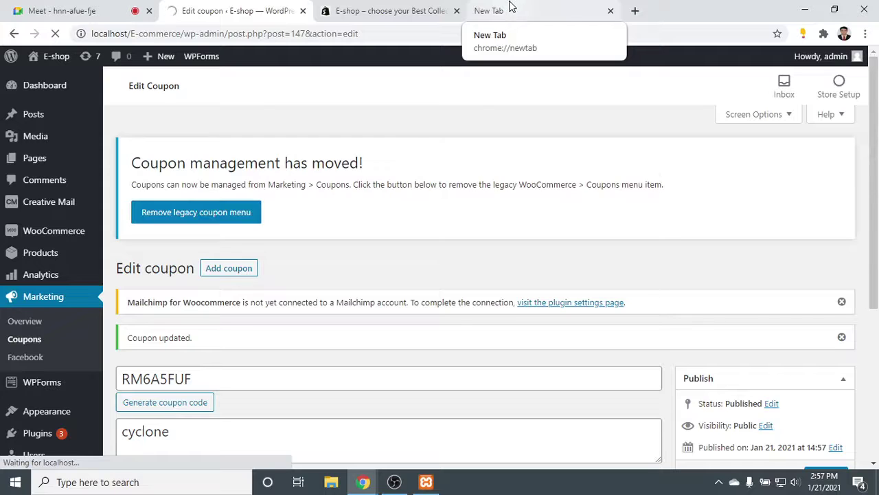
scroll(278, 267, "down", 2)
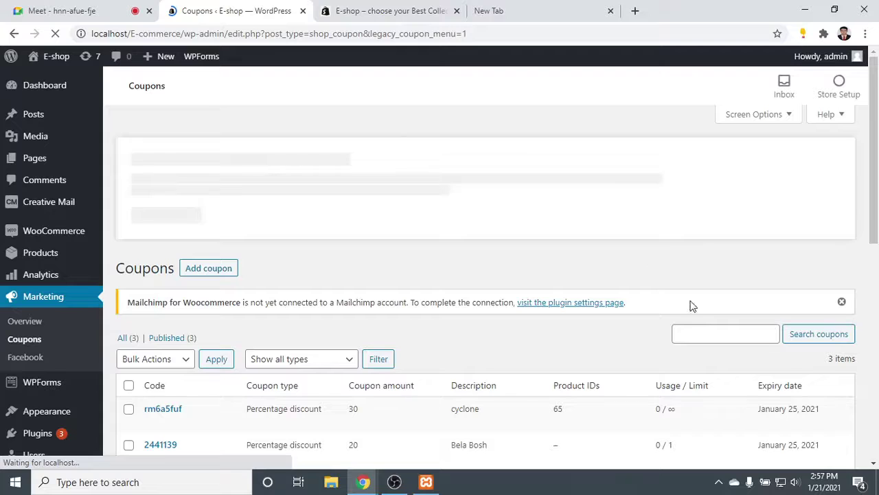
scroll(742, 369, "down", 1)
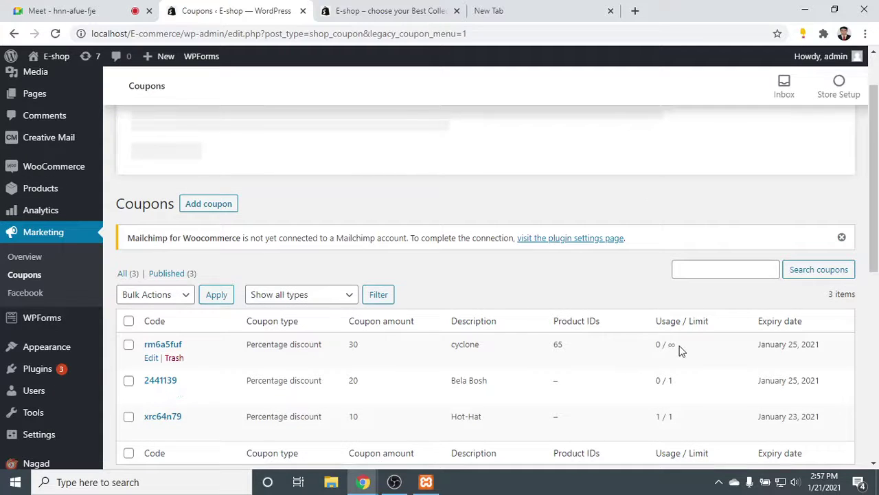
Examine the cyclone coupon's usage limit, product ID, description and amount in the coupon list.
left_click_drag(678, 349, 665, 346)
left_click(690, 350)
left_click_drag(681, 345, 628, 346)
left_click(552, 344, "shift")
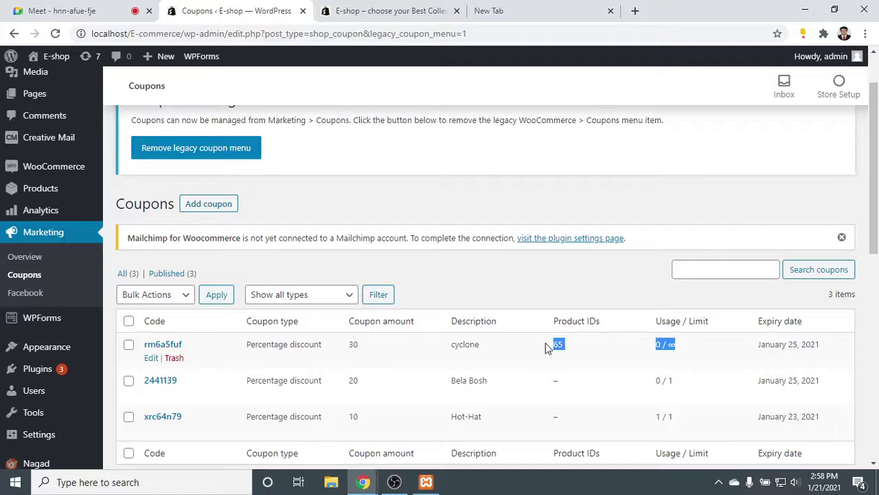
left_click_drag(512, 350, 422, 346)
mouse_move(367, 347)
left_mouse_down()
mouse_move(228, 345)
mouse_move(376, 346)
left_mouse_up()
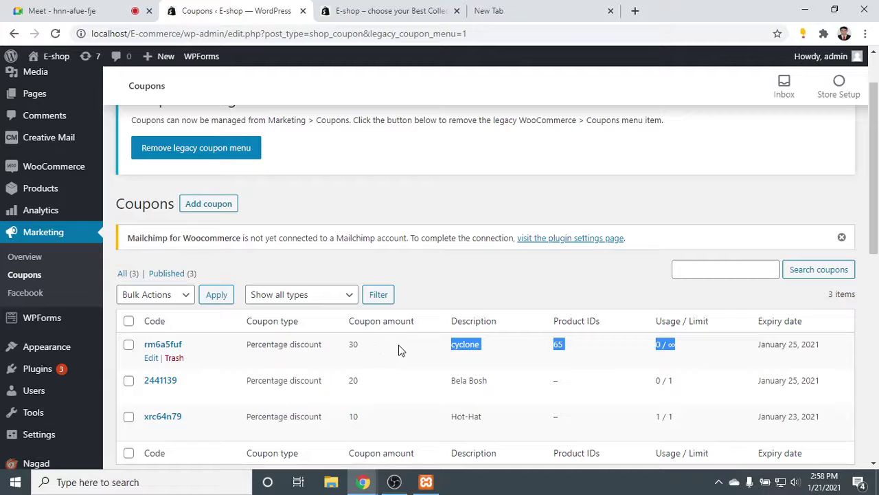
left_click(400, 351)
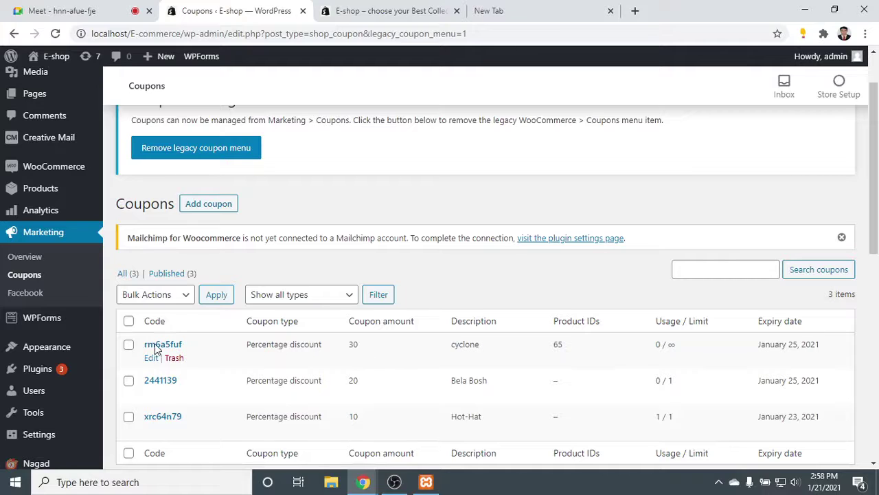
Highlight the coupon code rm6a5fuf and look at the INFUSE TSHIRT product in the storefront before returning to the coupon list.
left_click_drag(137, 345, 187, 346)
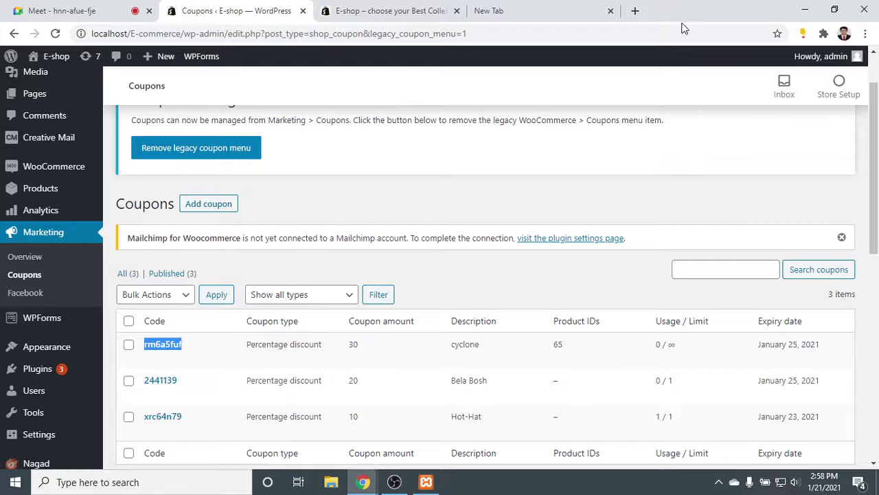
left_click(412, 11)
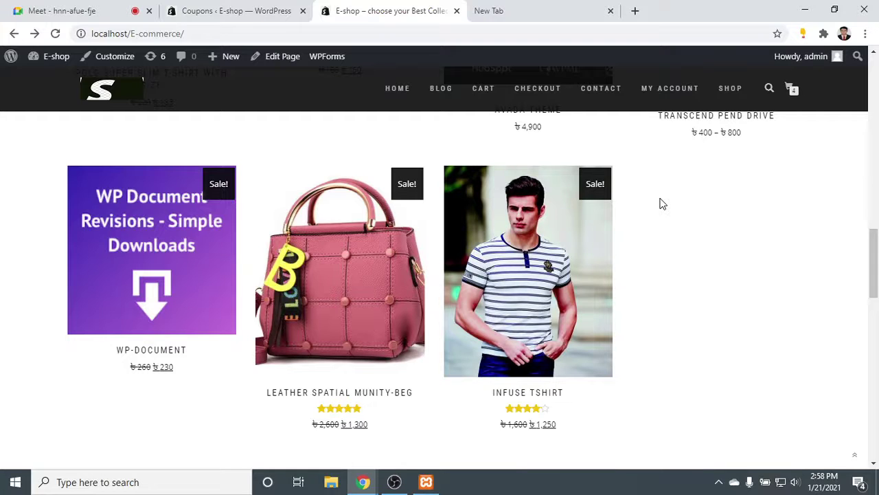
left_click(230, 10)
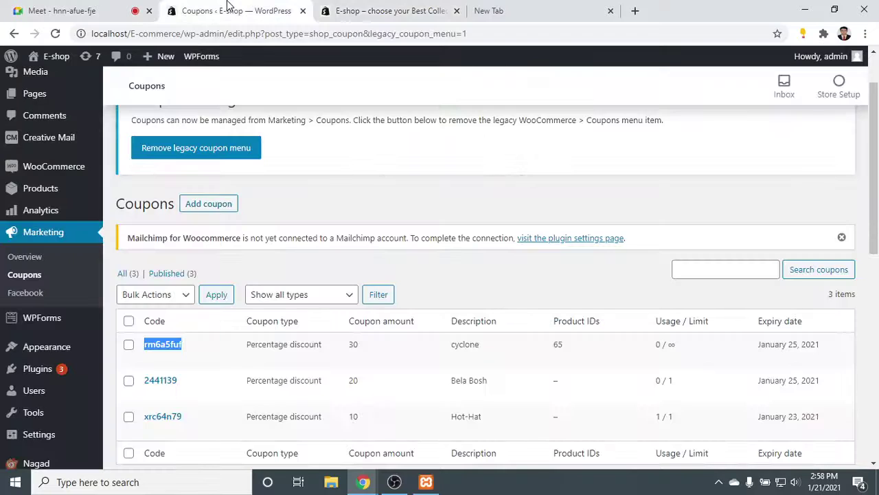
left_click(377, 7)
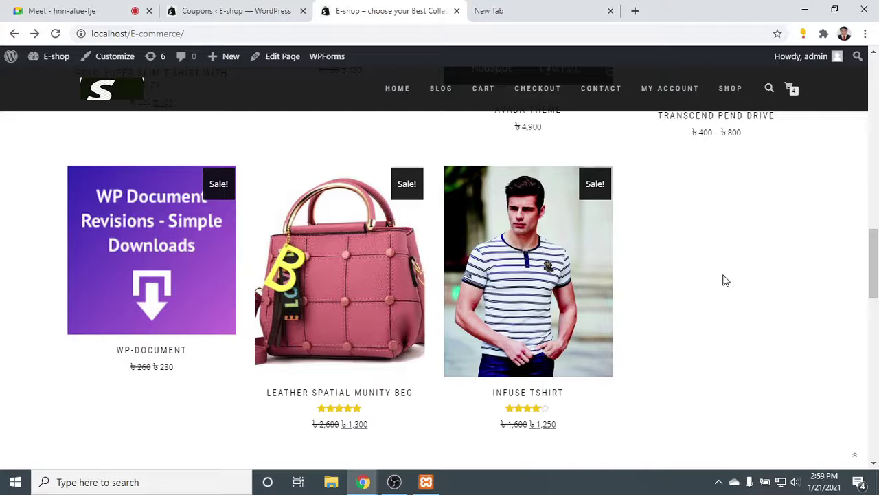
left_click(259, 9)
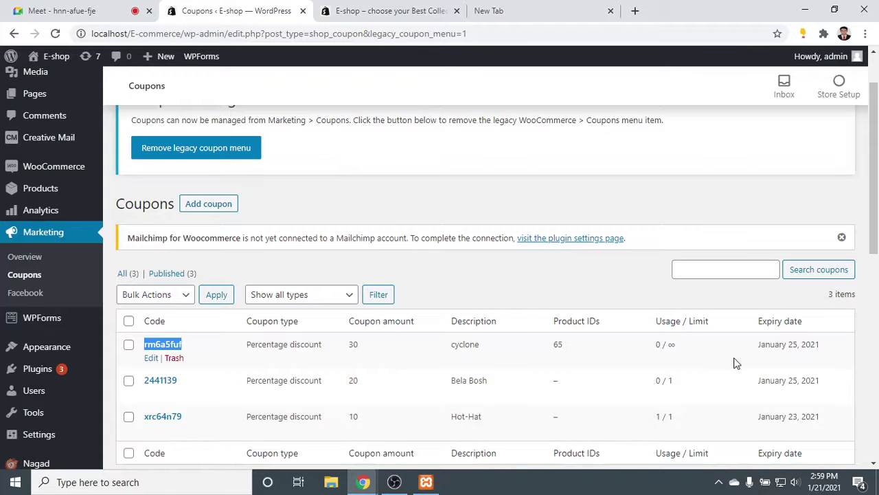
Open the Hot-Hat coupon from the coupon list for editing.
mouse_move(172, 353)
scroll(166, 370, "down", 2)
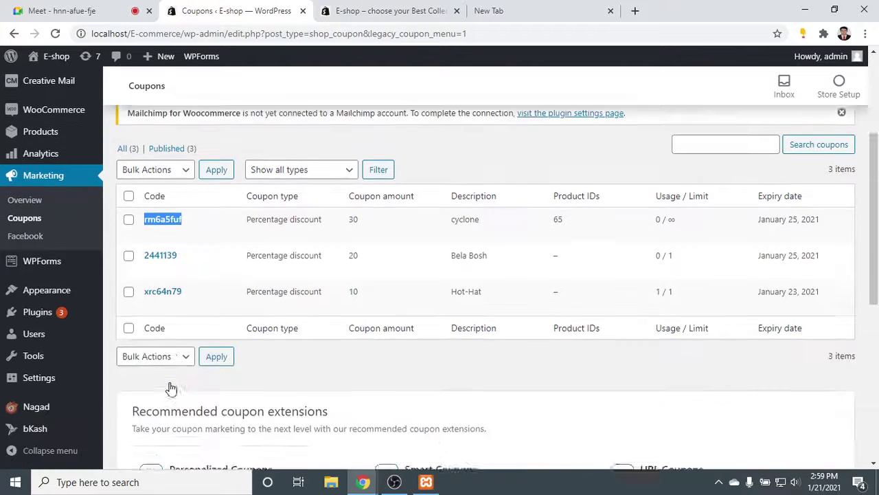
left_click(150, 302)
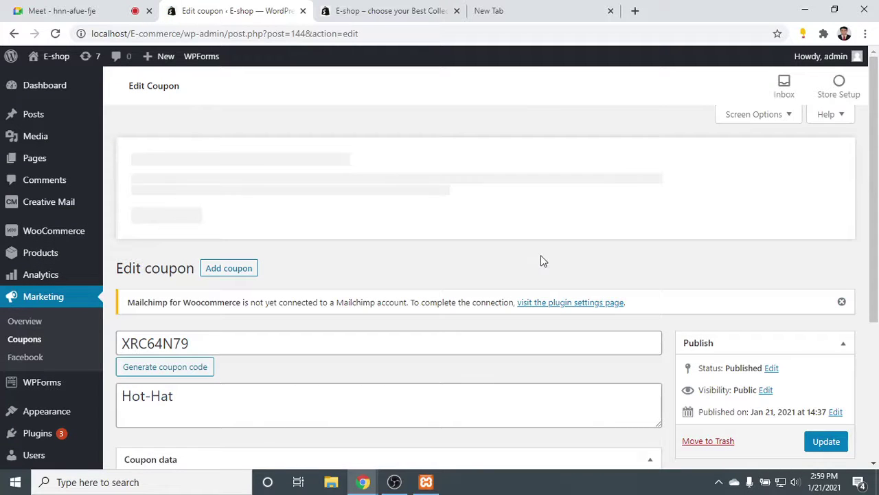
Browse the storefront's products, open the shopping cart, and review its items and totals.
left_click(388, 7)
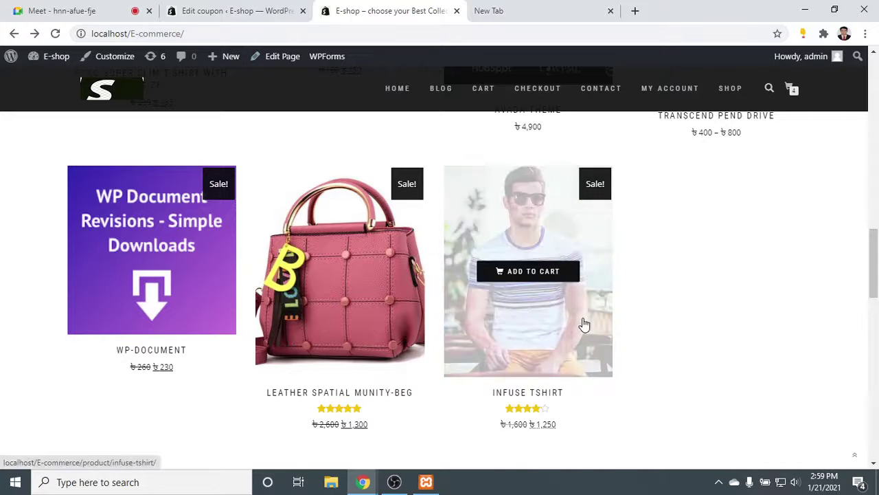
scroll(583, 324, "down", 2)
scroll(864, 196, "up", 5)
scroll(716, 339, "down", 5)
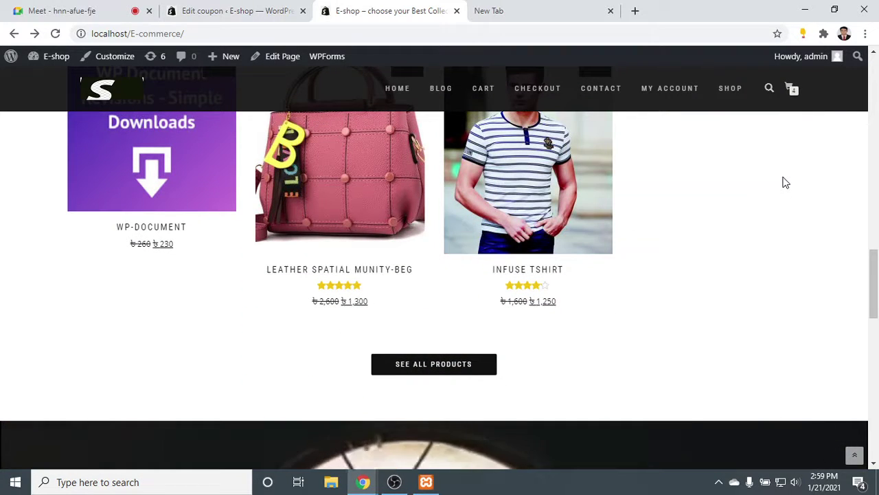
mouse_move(499, 170)
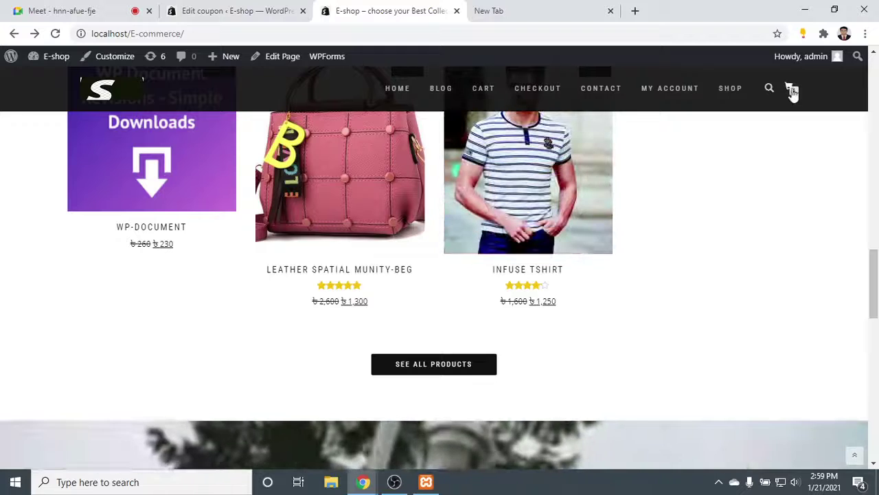
left_click(791, 89)
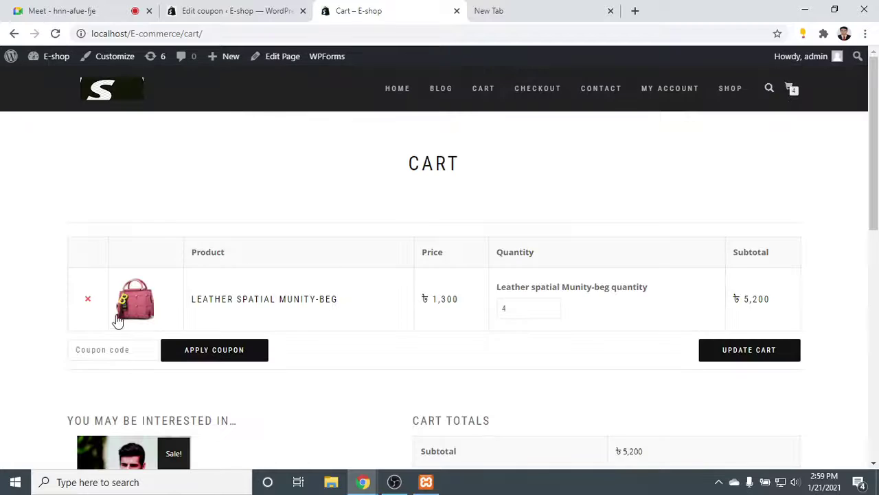
scroll(760, 307, "down", 1)
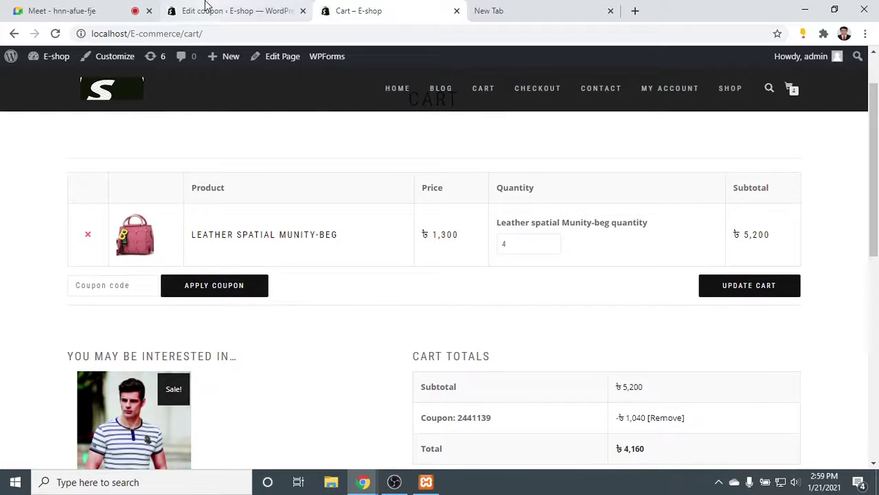
Return to the site admin and reopen the WooCommerce coupon list to find the cyclone coupon.
left_click(205, 9)
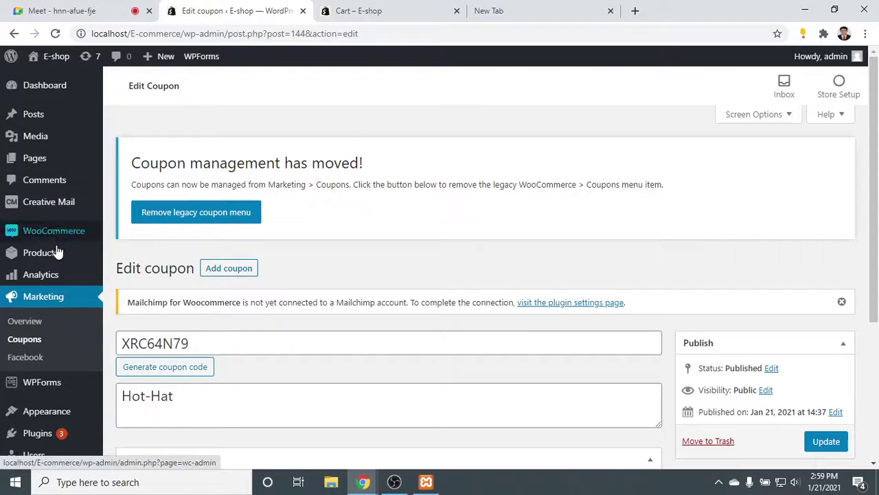
mouse_move(54, 261)
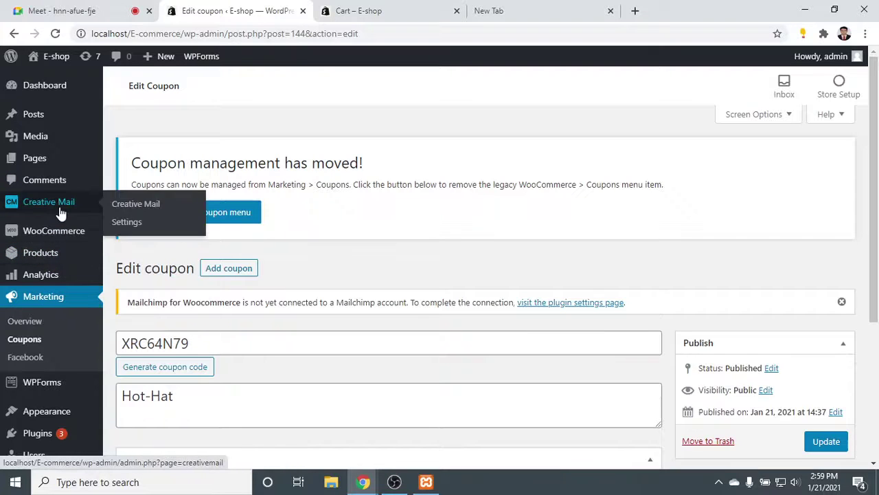
mouse_move(58, 231)
left_click(136, 290)
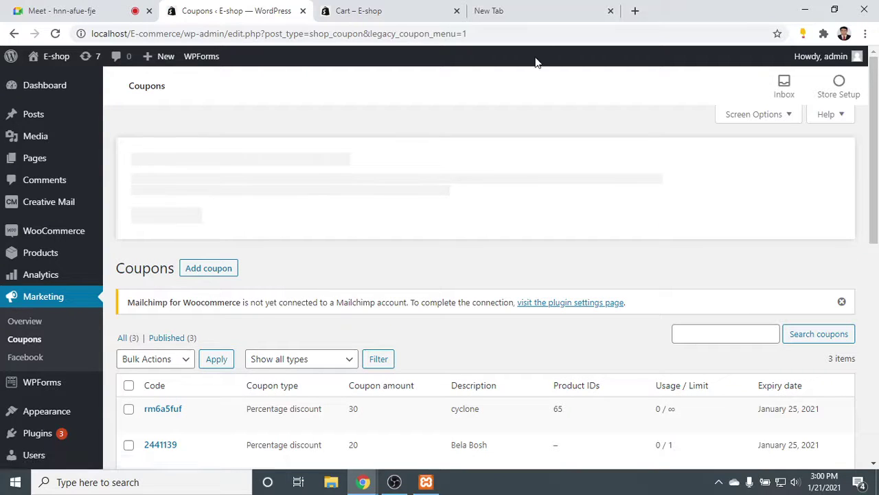
scroll(399, 161, "down", 4)
scroll(306, 283, "up", 1)
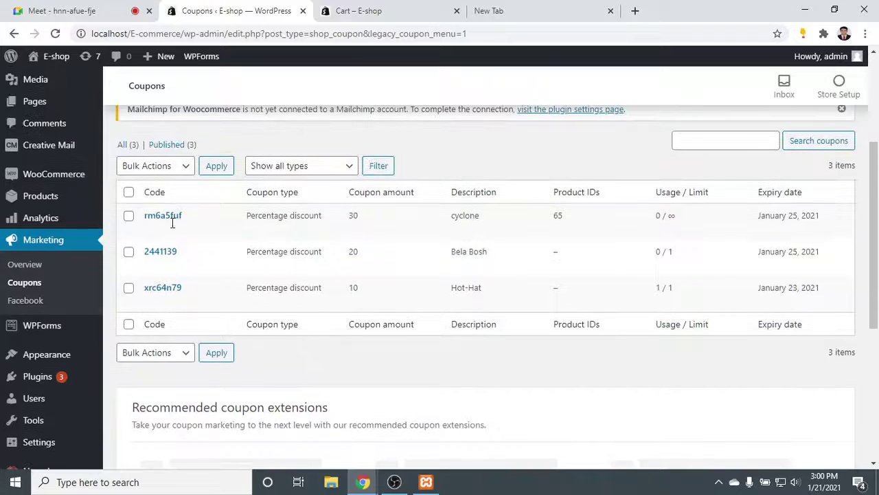
left_click_drag(183, 215, 137, 217)
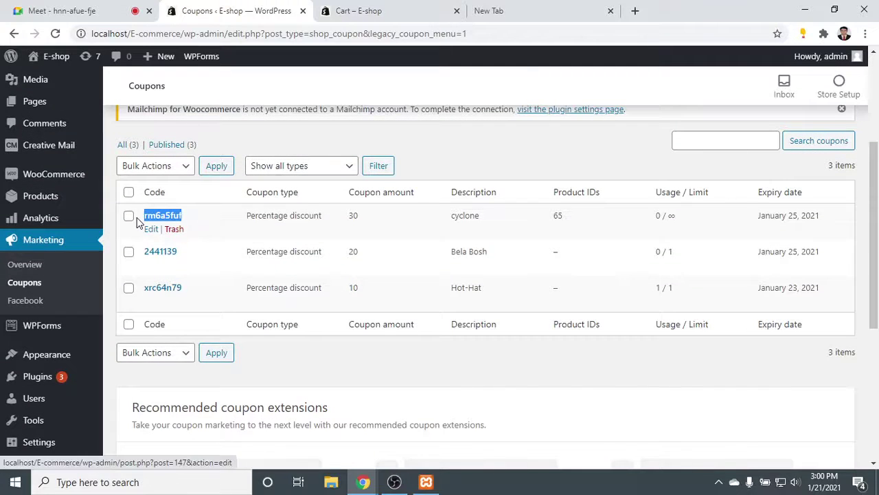
left_click(339, 6)
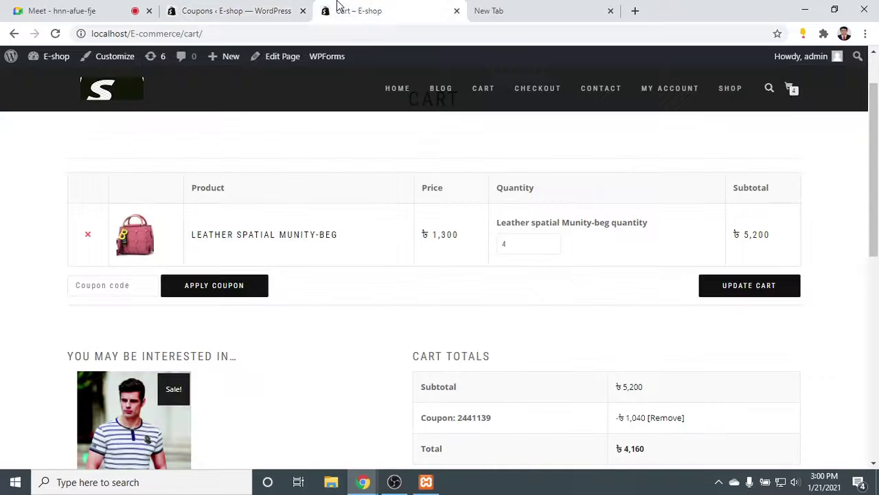
left_click(108, 284)
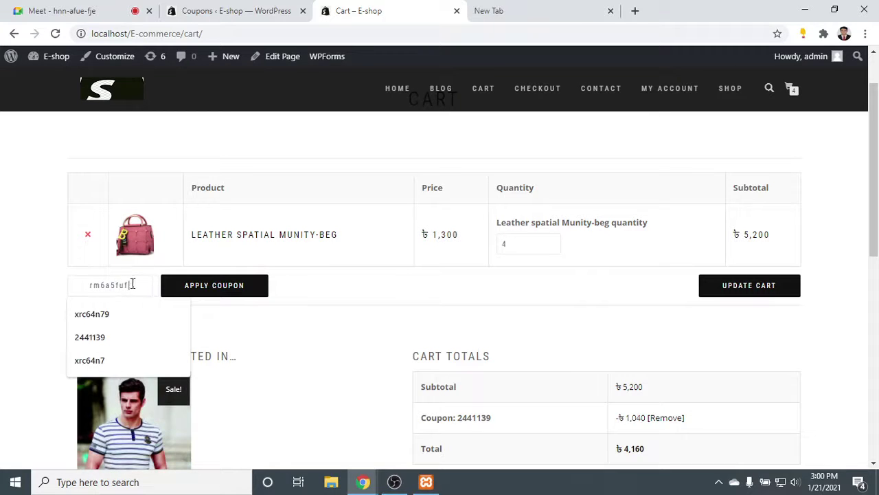
left_click(221, 289)
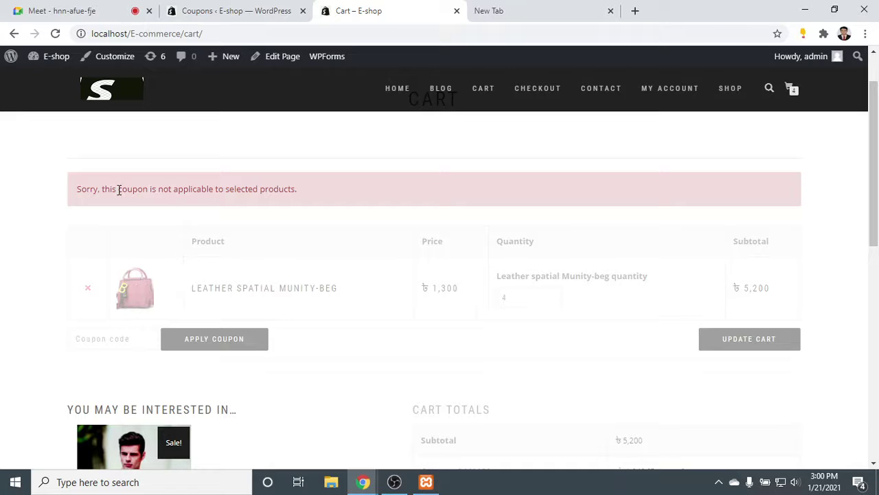
left_click_drag(119, 190, 289, 118)
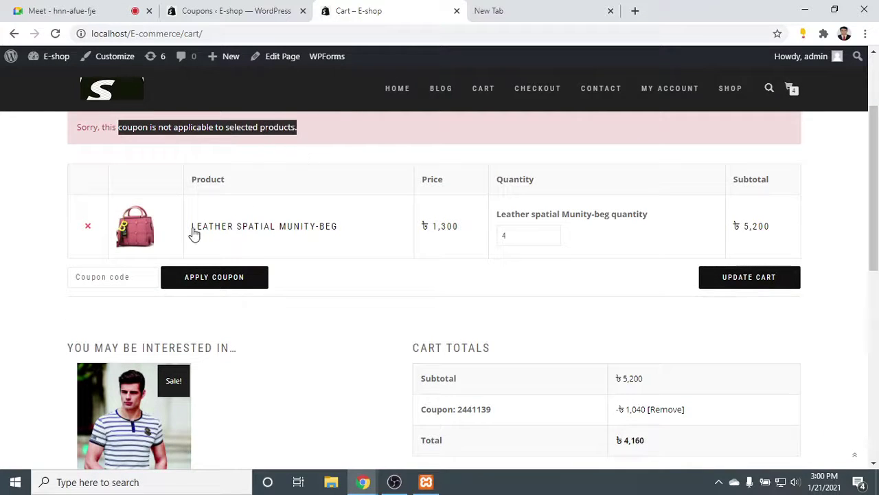
Replace the Leather spatial Munity-beg in the cart with one INFUSE TSHIRT from the storefront's home page and view the cart.
left_click(89, 228)
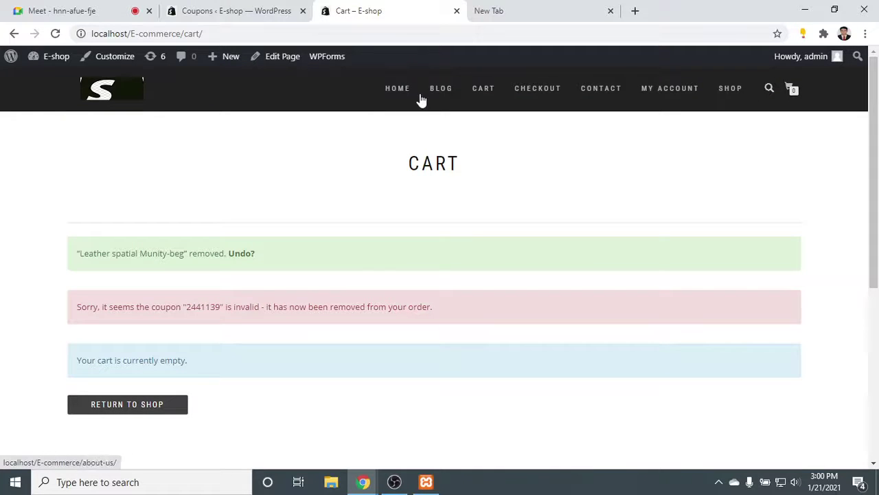
left_click(394, 91)
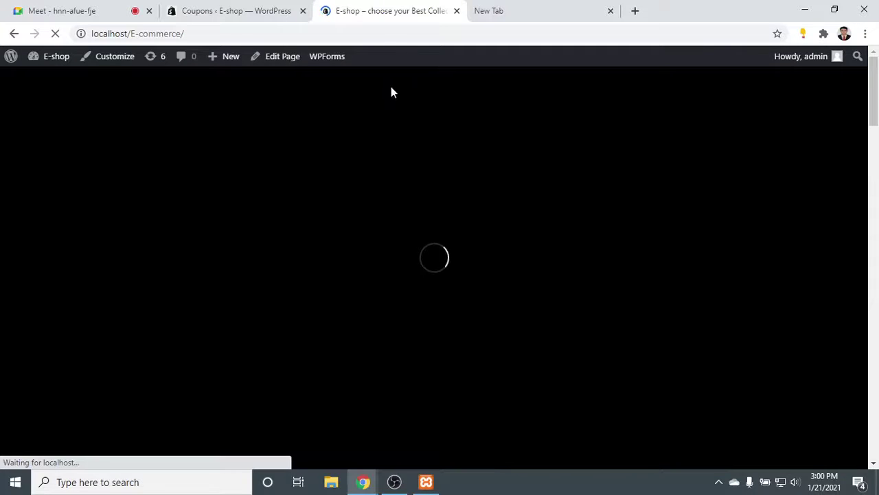
scroll(694, 330, "down", 6)
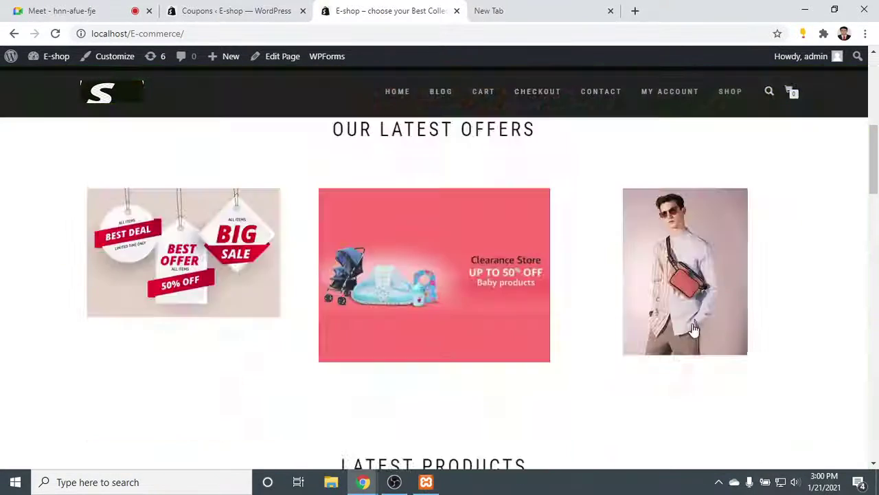
scroll(694, 329, "down", 8)
mouse_move(540, 373)
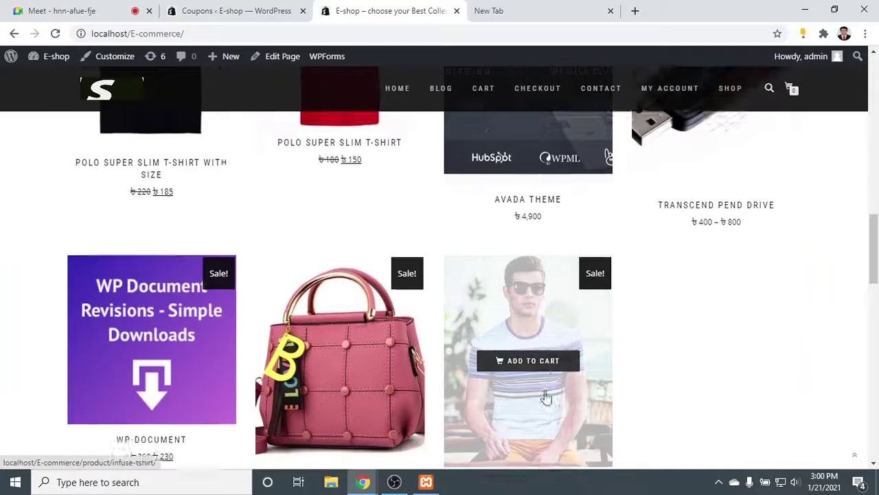
scroll(546, 385, "down", 1)
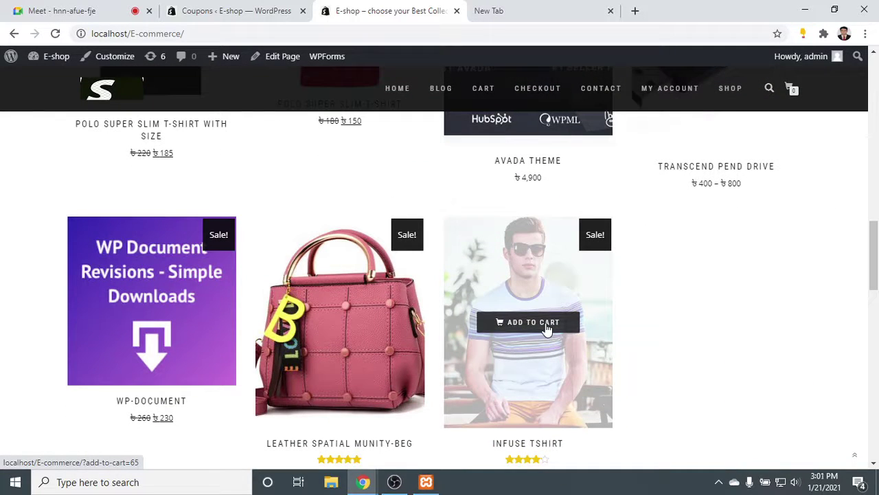
left_click(548, 328)
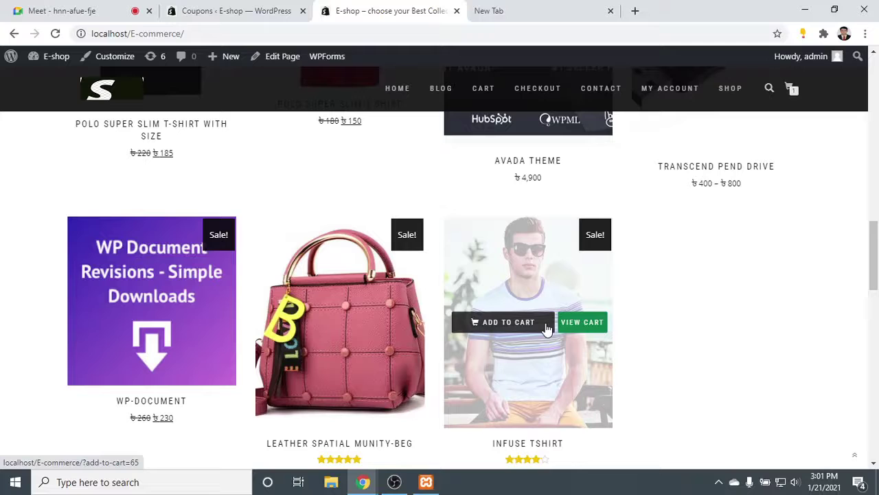
left_click(596, 325)
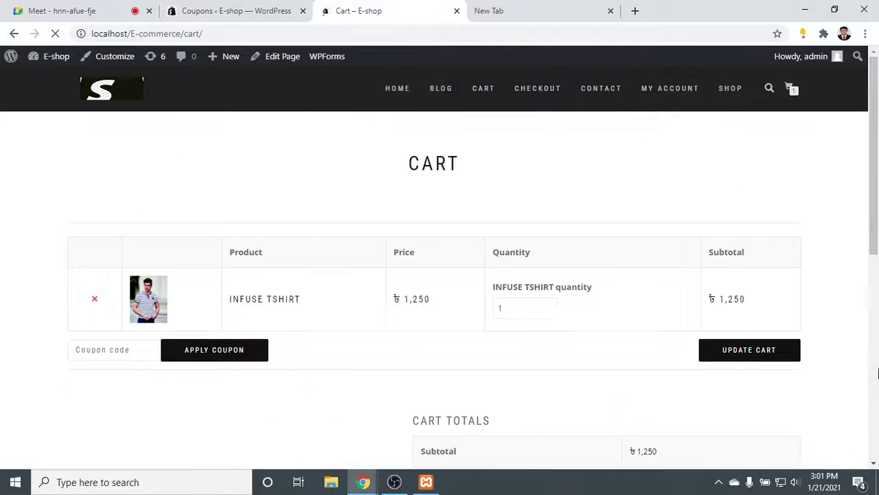
Apply coupon code rm6a5fuf to the INFUSE TSHIRT cart and review the discount in the cart totals.
left_click(87, 350)
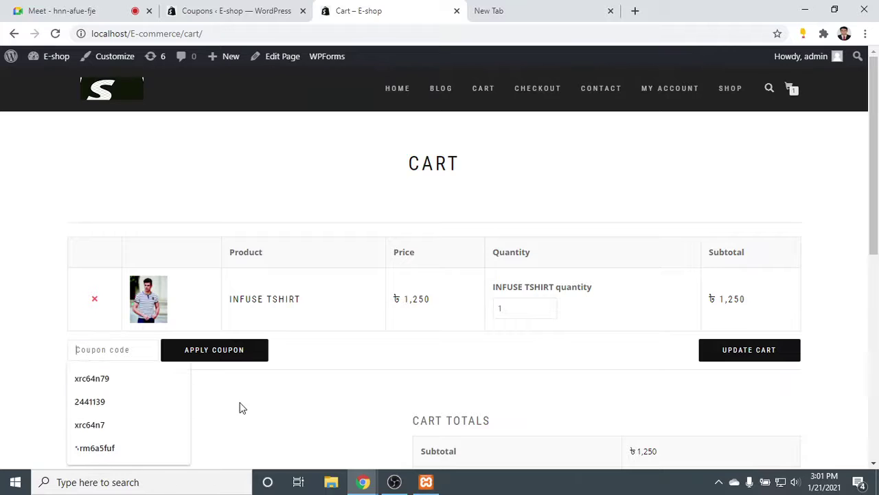
left_click(89, 450)
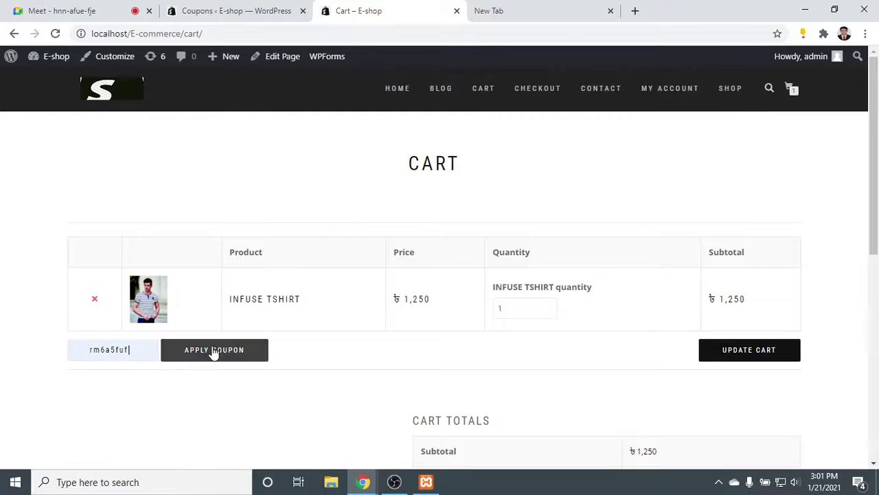
left_click(215, 353)
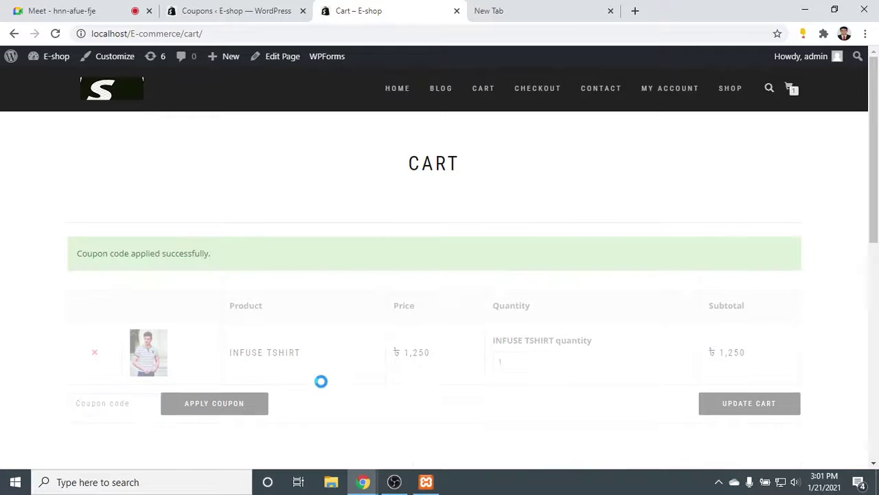
scroll(587, 326, "down", 3)
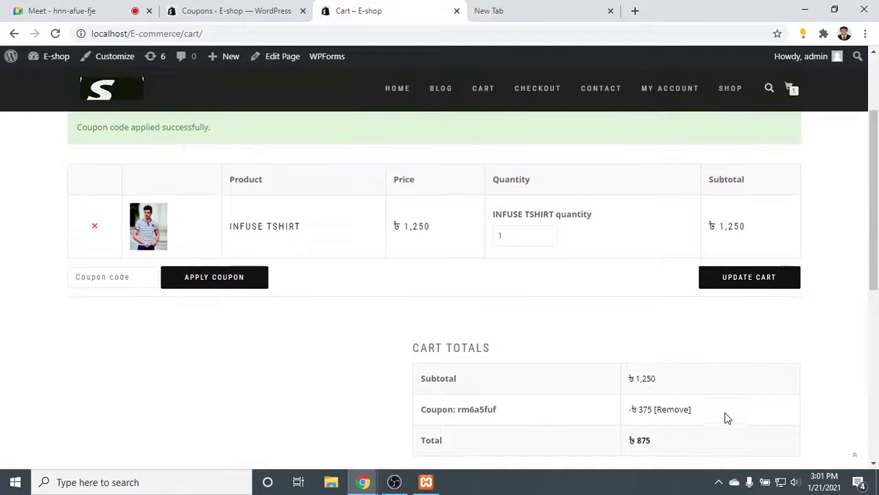
left_click_drag(700, 412, 594, 380)
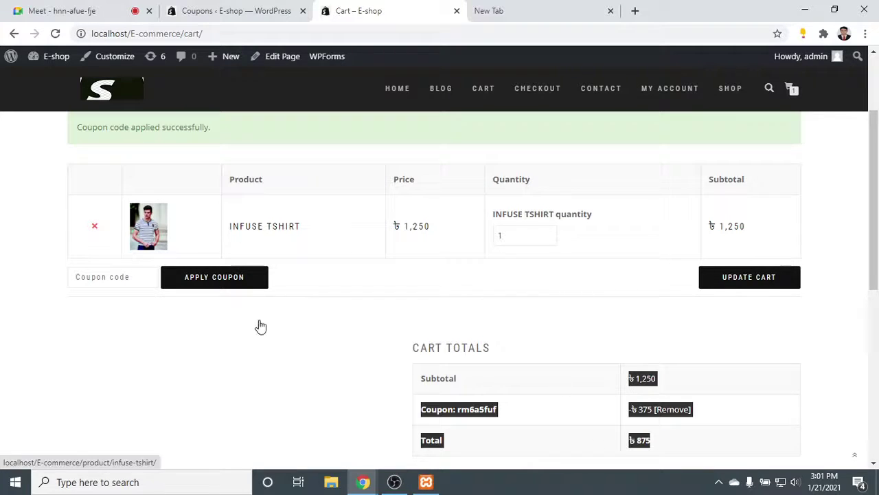
scroll(197, 297, "up", 1)
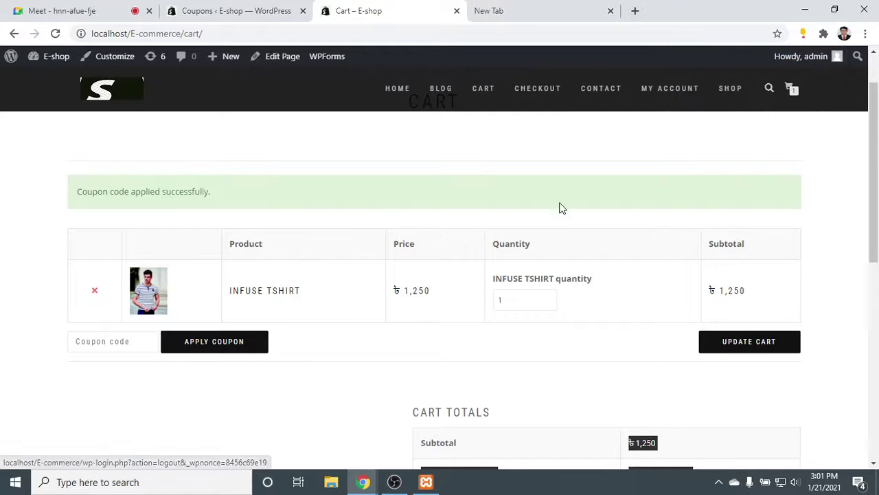
Return to the admin coupon list and look over the recommended coupon extensions and the WooCommerce knowledge base.
left_click(237, 7)
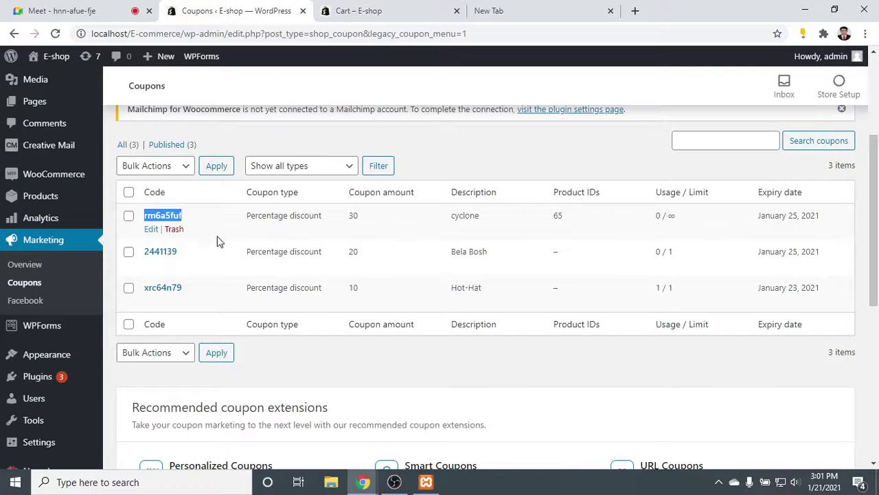
left_click(614, 358)
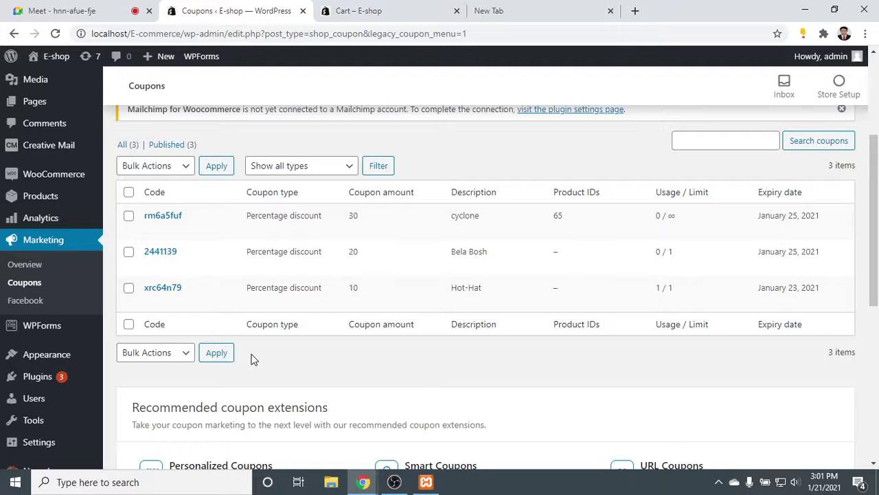
scroll(254, 356, "down", 3)
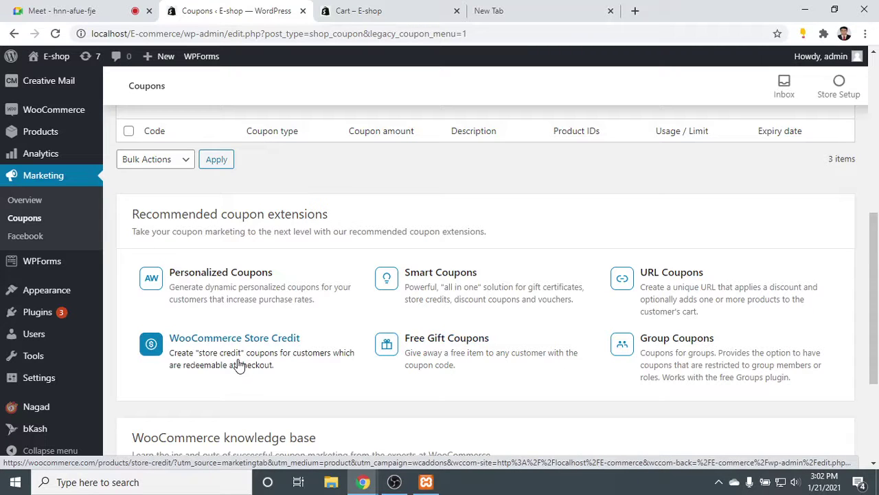
scroll(238, 365, "down", 3)
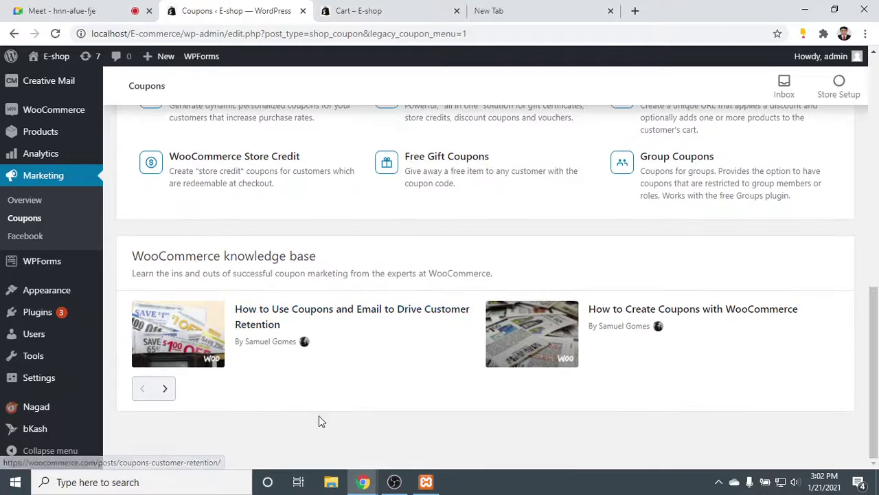
scroll(319, 418, "up", 5)
scroll(233, 443, "down", 1)
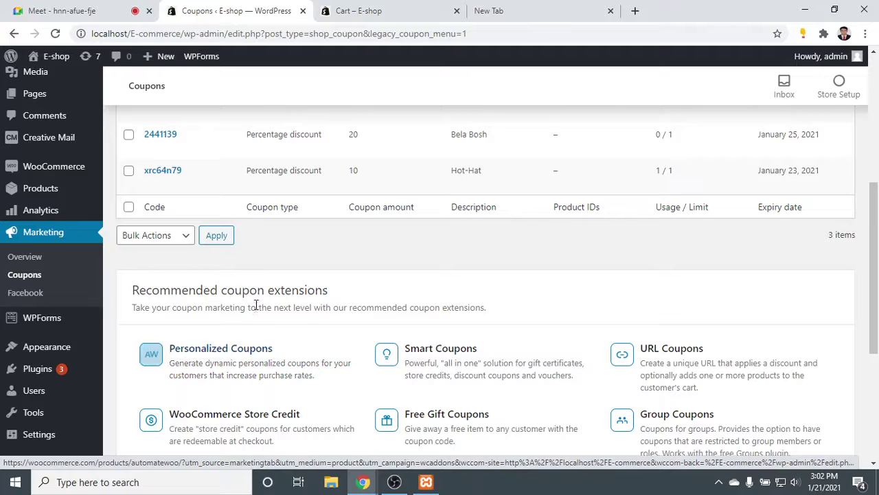
Open the Personalized Coupons extension's marketplace page and read its guarantee, support and requirements details.
left_click(240, 358)
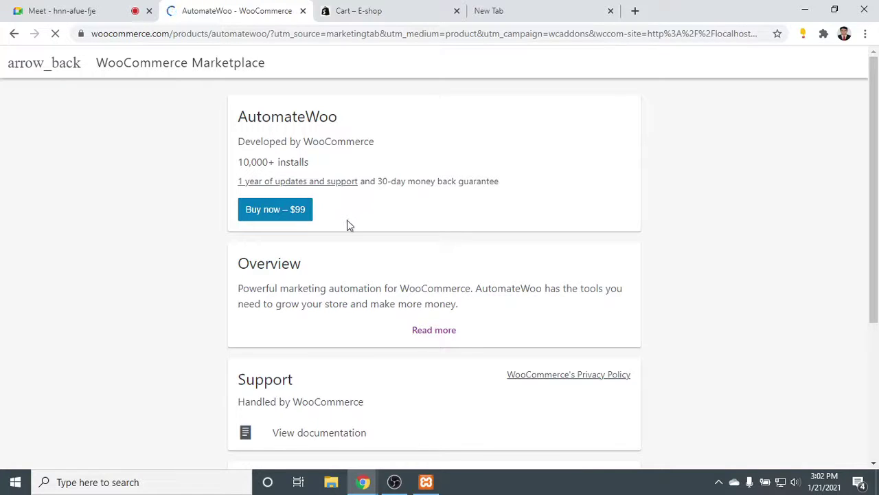
left_click_drag(382, 180, 529, 186)
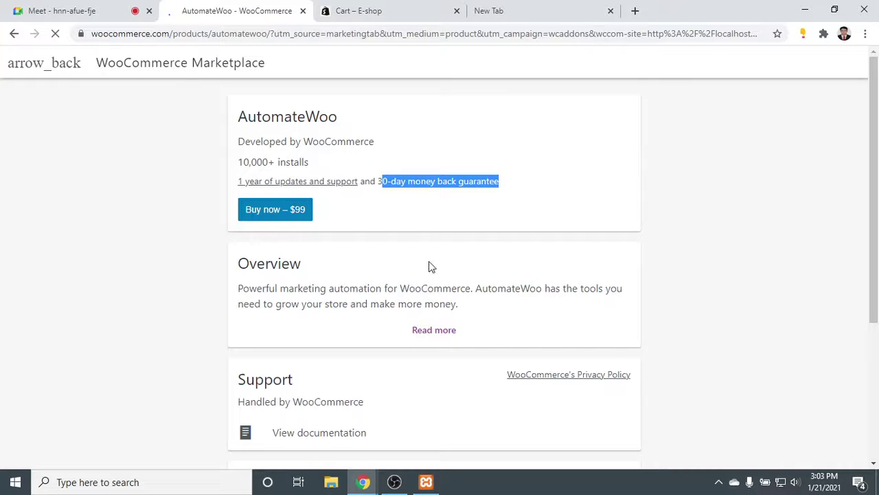
scroll(314, 320, "down", 3)
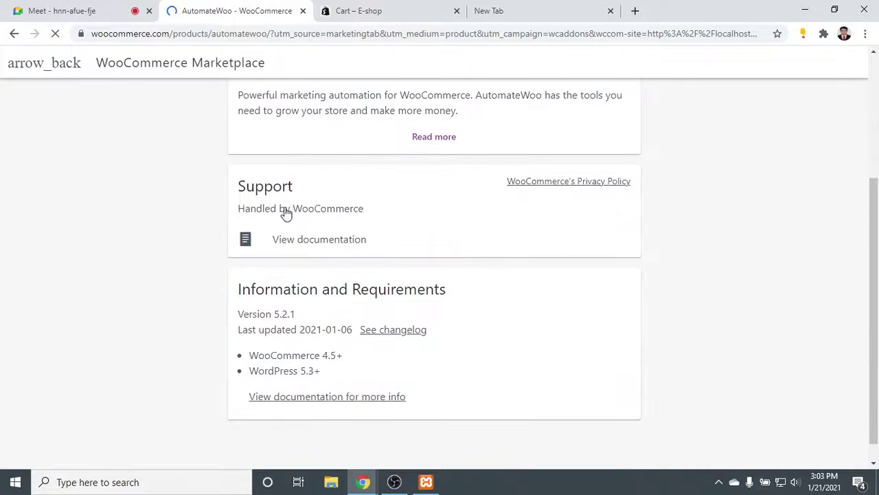
scroll(286, 199, "down", 1)
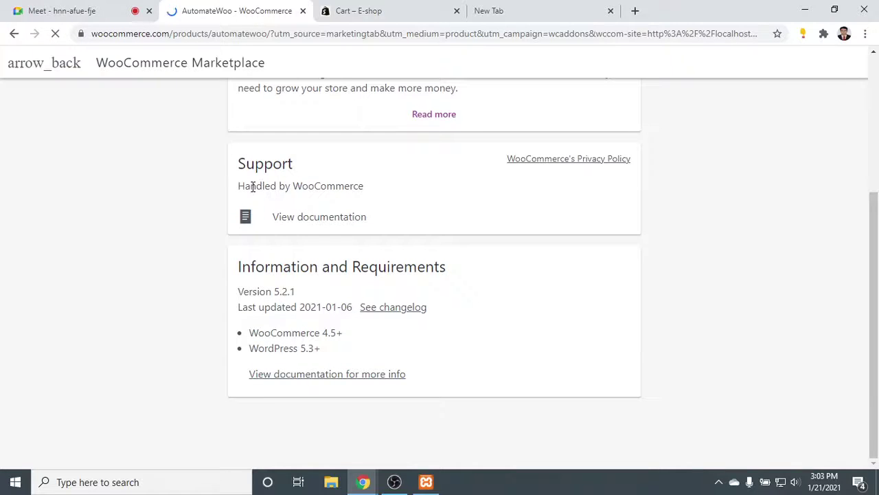
left_click_drag(251, 186, 433, 371)
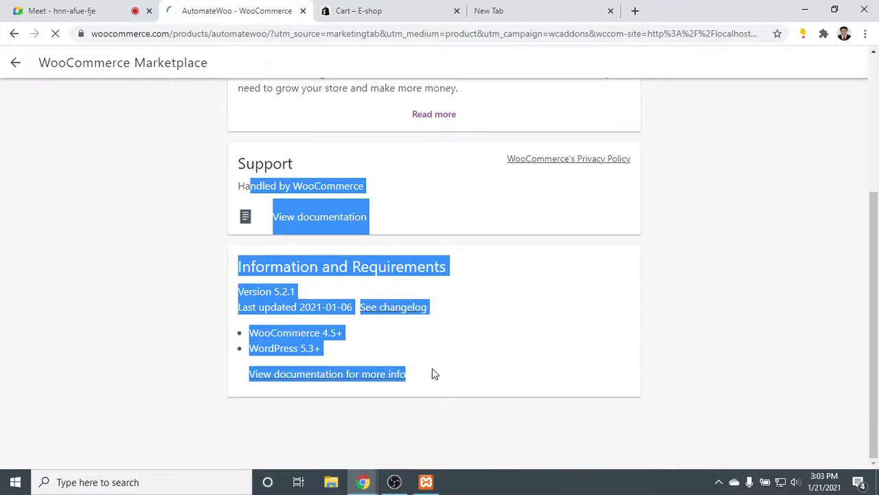
Go back from the marketplace page to the coupon list and compare the existing coupons with the recommended extensions.
left_click(14, 32)
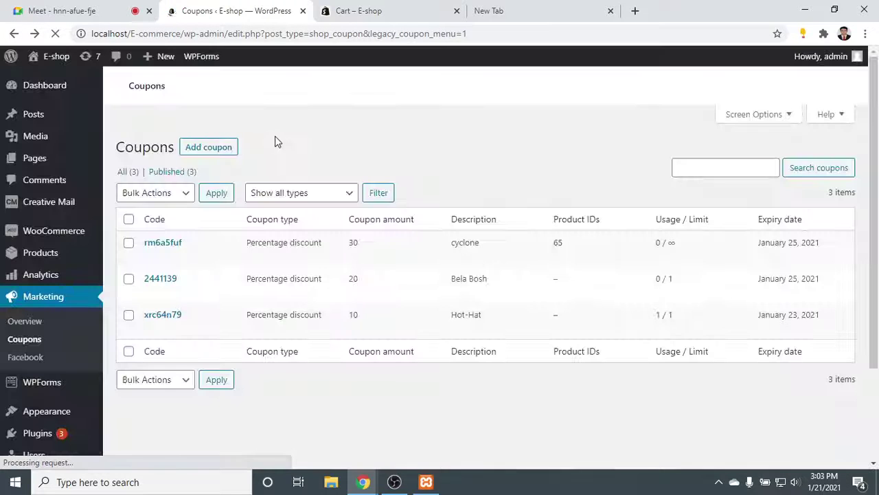
scroll(254, 304, "down", 2)
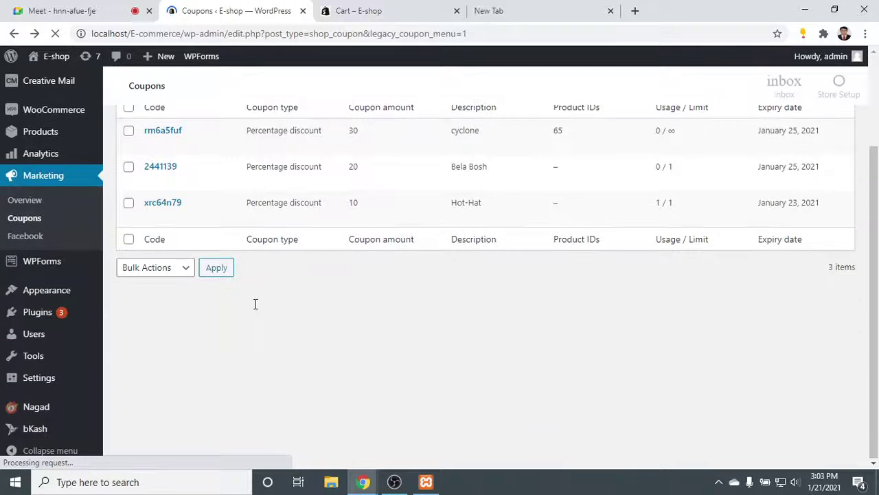
scroll(220, 295, "down", 6)
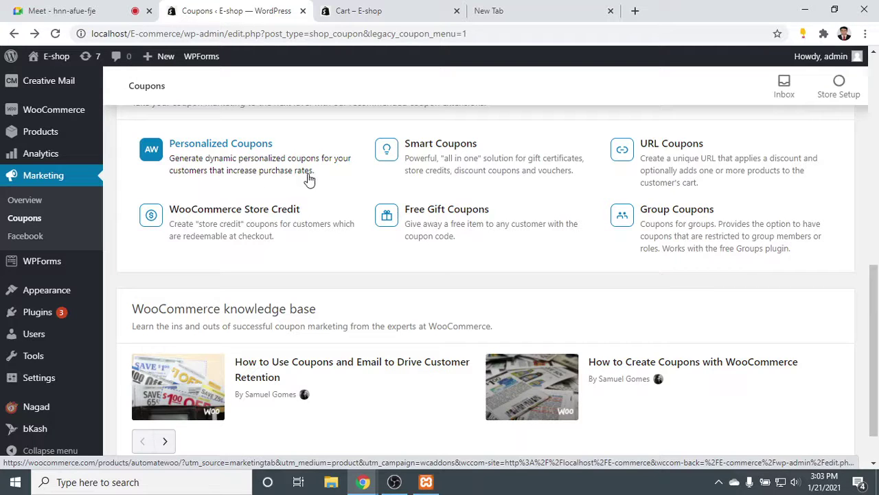
scroll(411, 197, "up", 1)
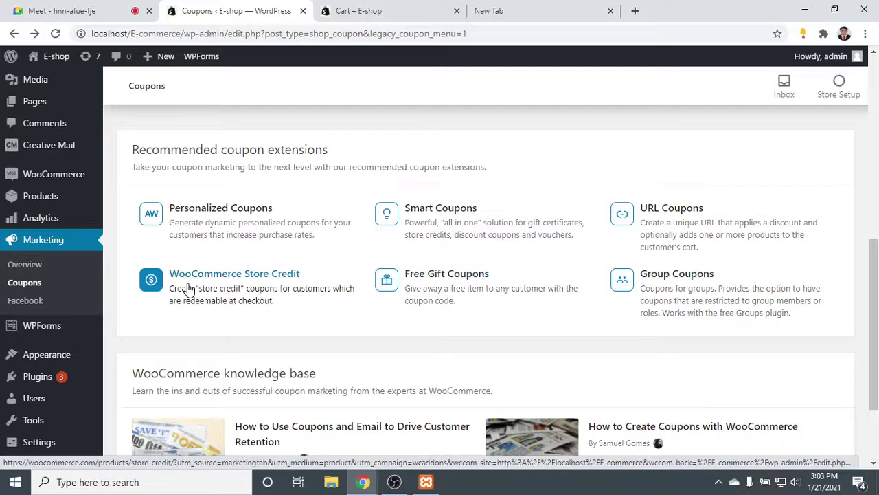
scroll(385, 279, "up", 4)
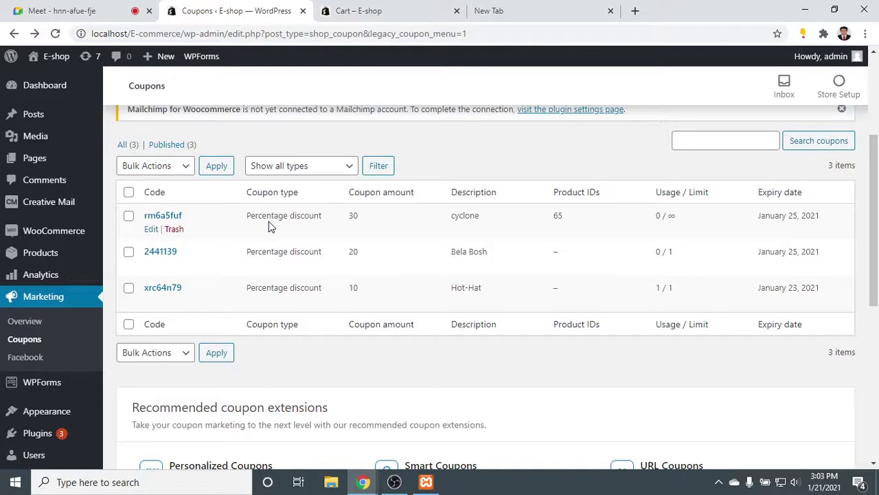
scroll(269, 220, "down", 5)
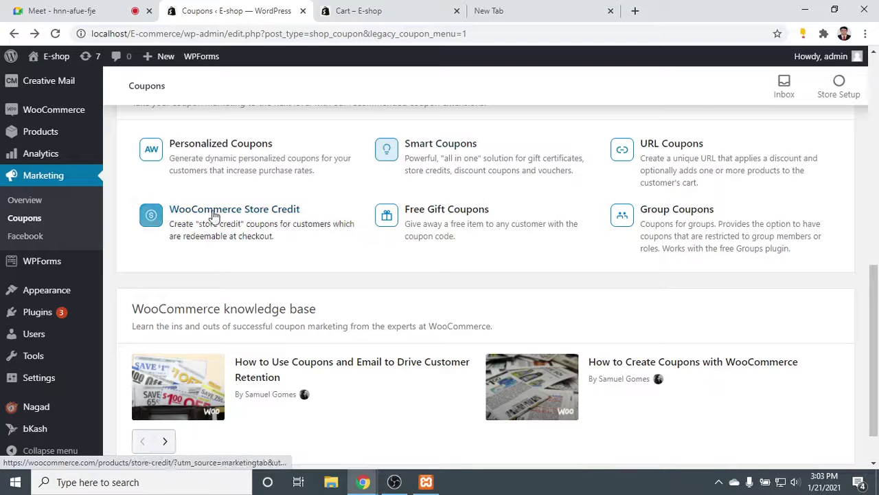
scroll(357, 227, "up", 3)
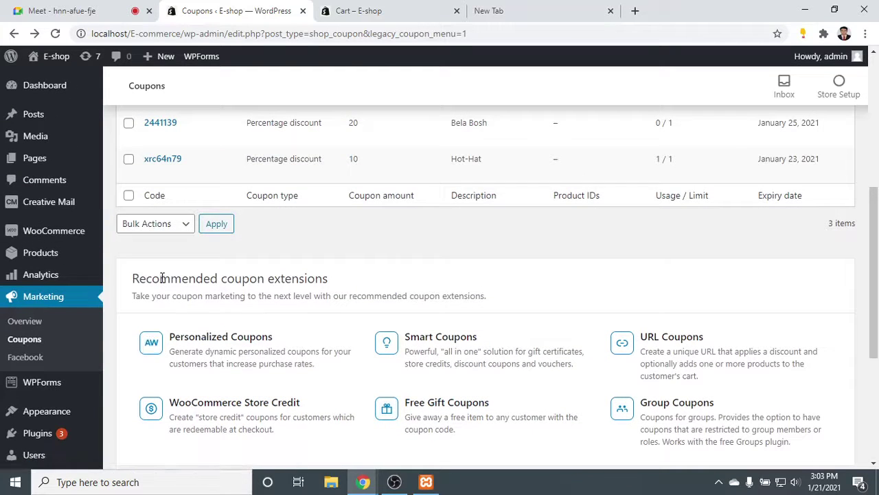
Compare the existing coupons with the recommended coupon extensions on the admin coupon list, including product IDs and usage limits.
left_click_drag(162, 278, 413, 268)
scroll(411, 279, "up", 5)
scroll(409, 288, "down", 8)
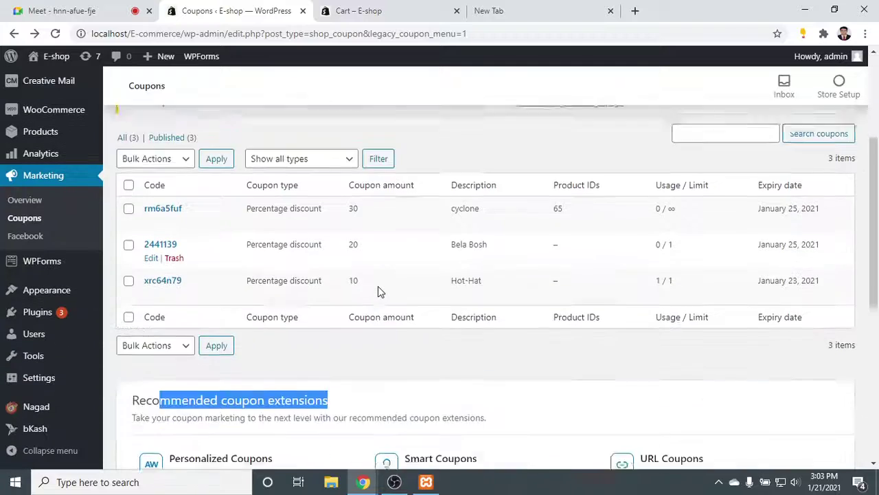
scroll(540, 271, "up", 3)
scroll(577, 322, "down", 1)
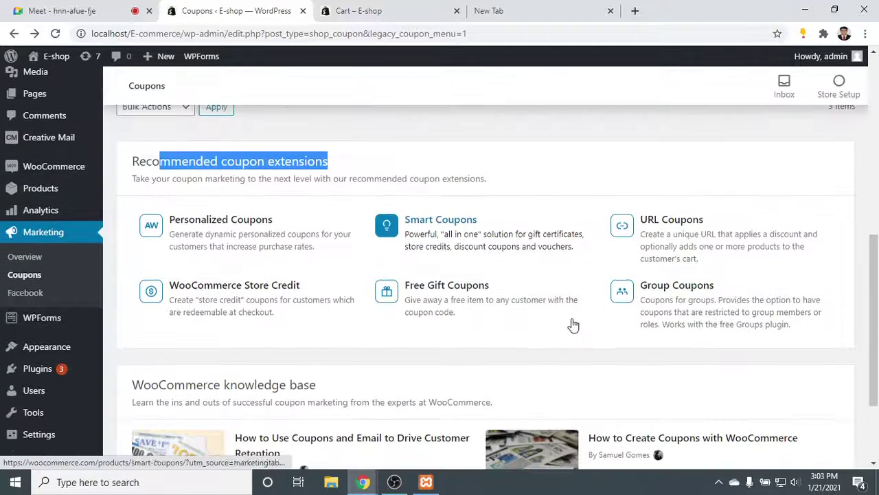
left_click(3, 95)
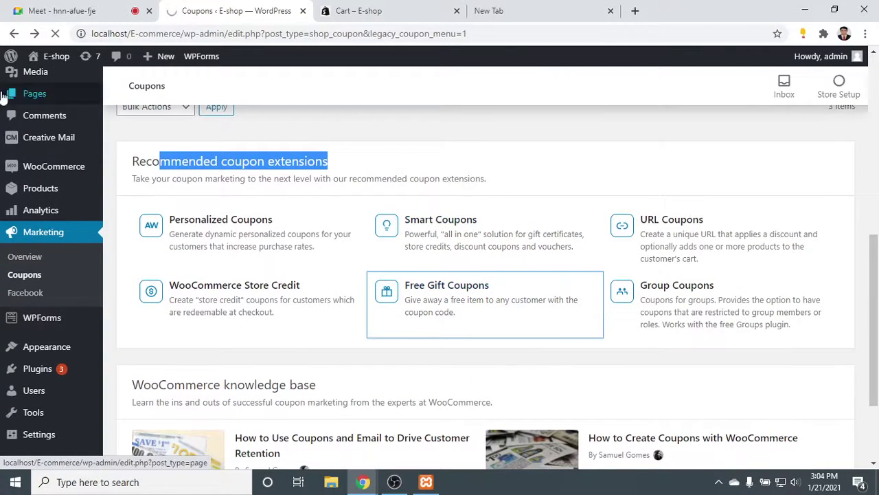
left_click(55, 33)
scroll(320, 215, "up", 3)
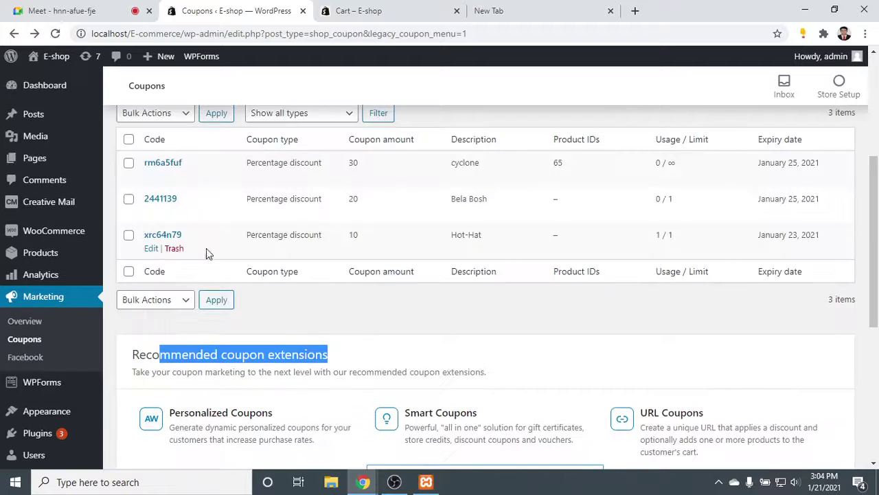
scroll(216, 205, "up", 1)
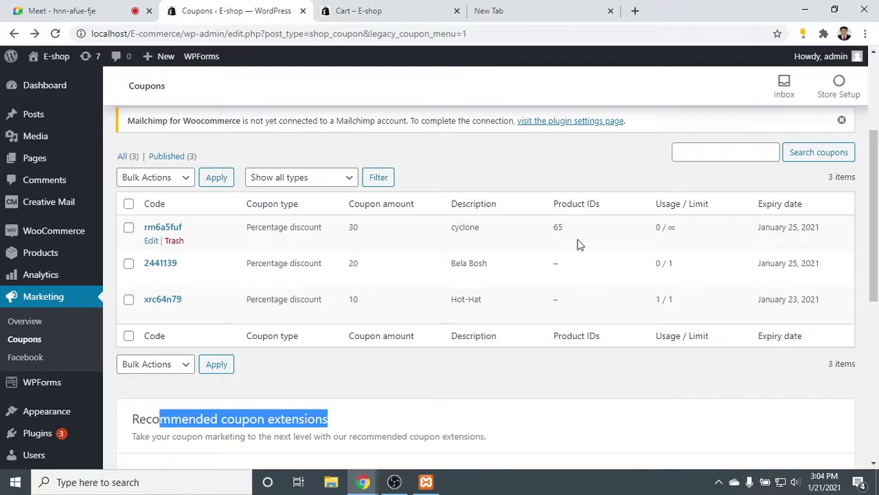
scroll(644, 246, "up", 1)
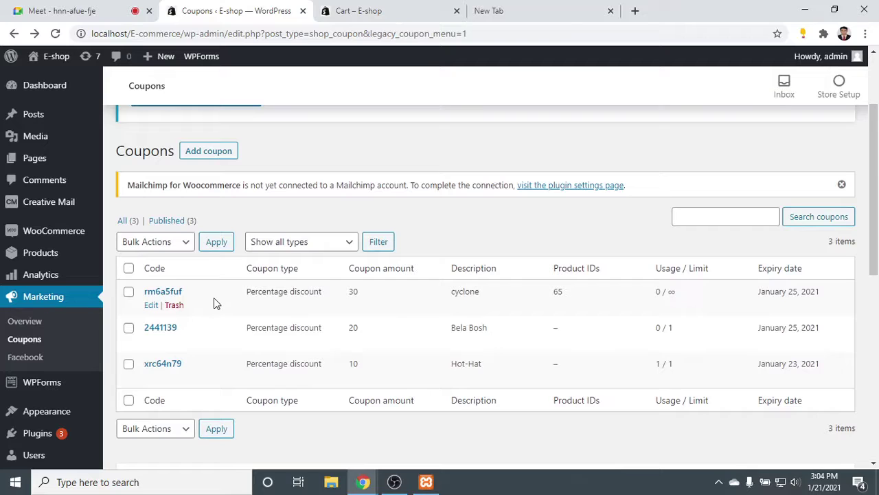
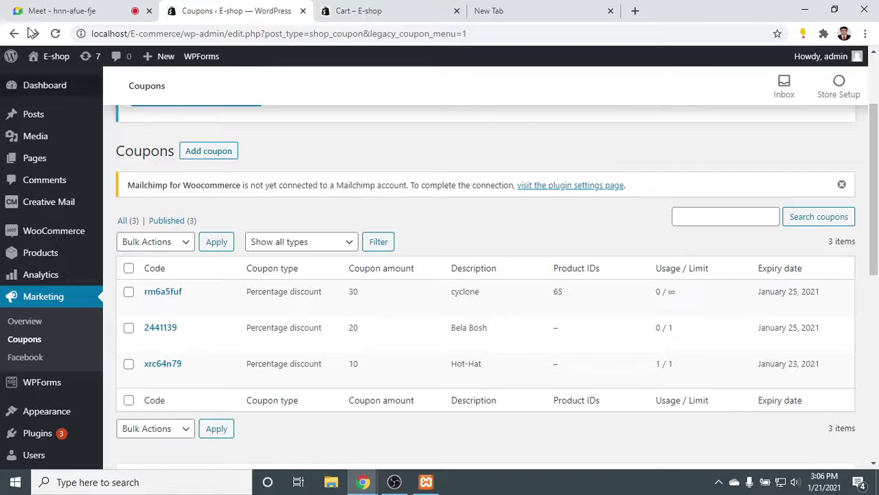
Check the Google Meet call's participants and chat, and return to the recommended extensions below the coupon list.
left_click(38, 8)
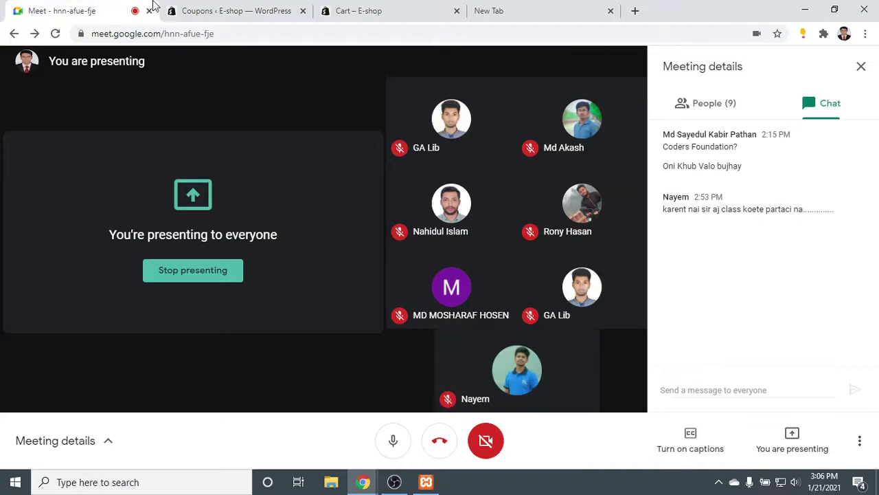
left_click(199, 10)
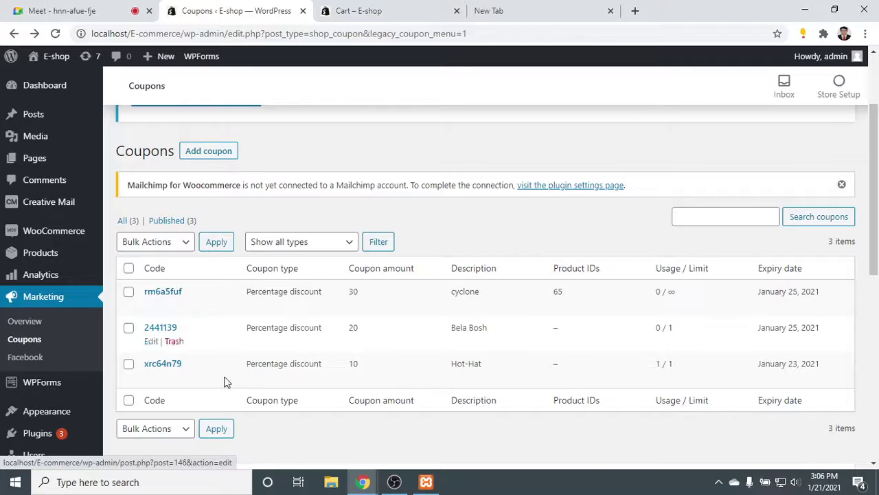
scroll(378, 391, "down", 2)
left_click_drag(160, 353, 420, 338)
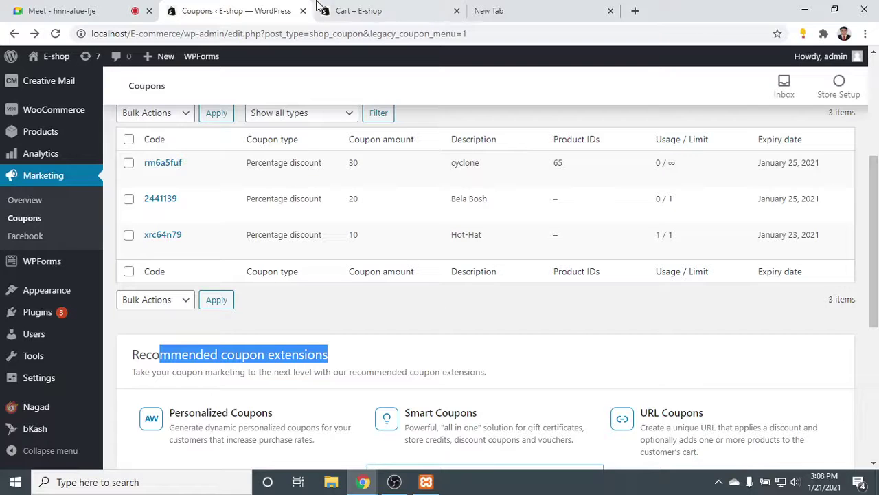
Go from the cart to the storefront home page and open Polo Super slim t-shirt with size from the latest products.
left_click(344, 7)
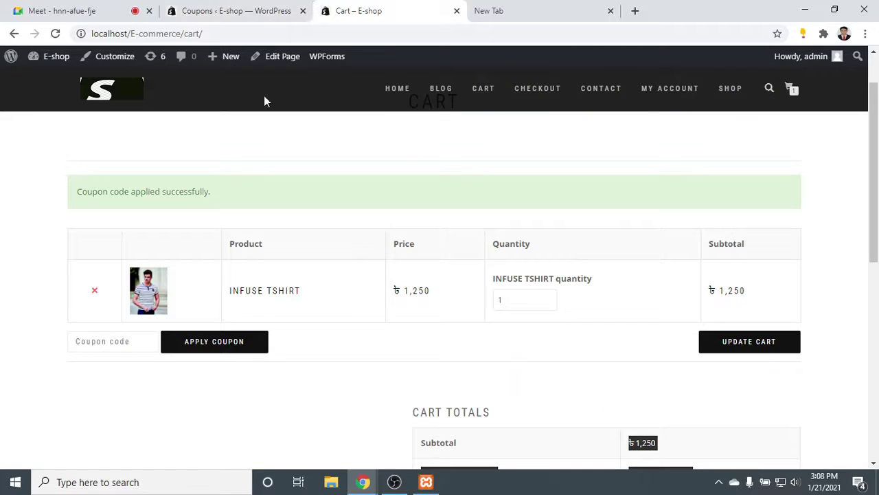
left_click(399, 89)
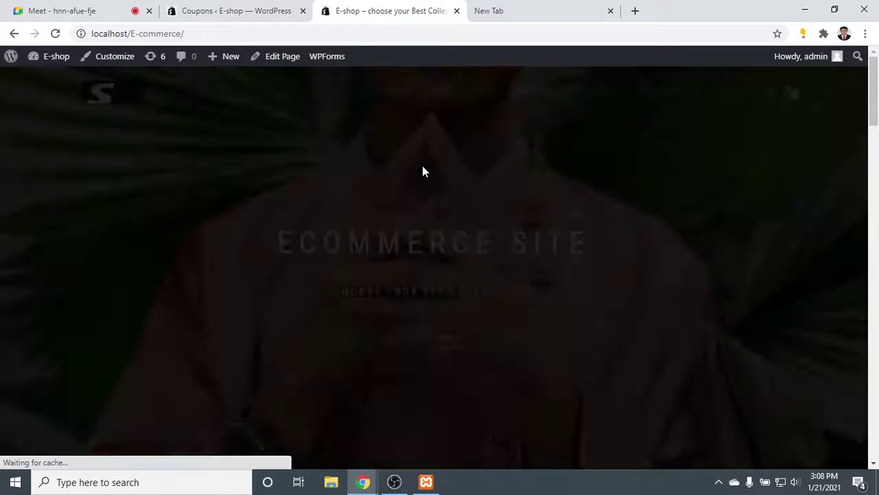
scroll(582, 270, "down", 15)
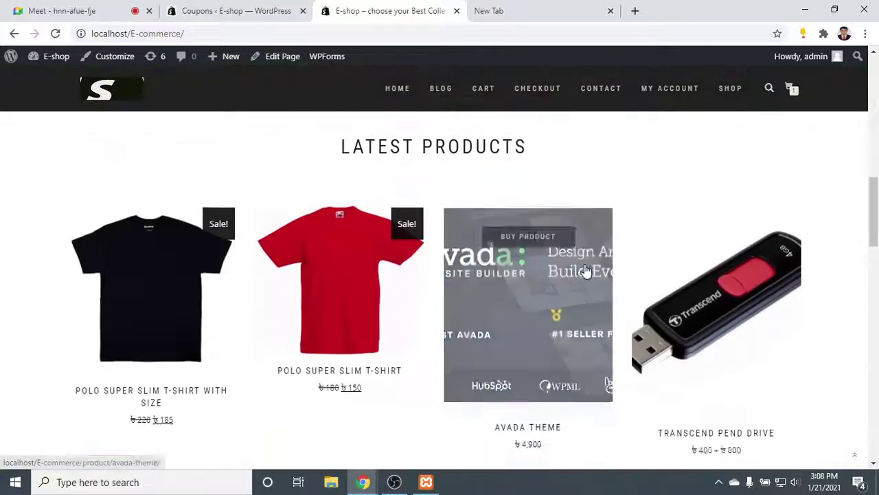
scroll(589, 265, "up", 10)
scroll(589, 263, "down", 8)
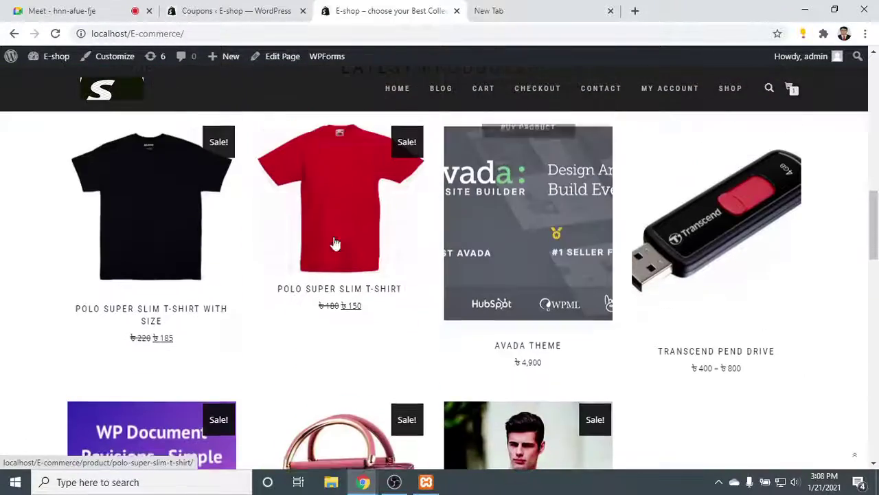
left_click(159, 201)
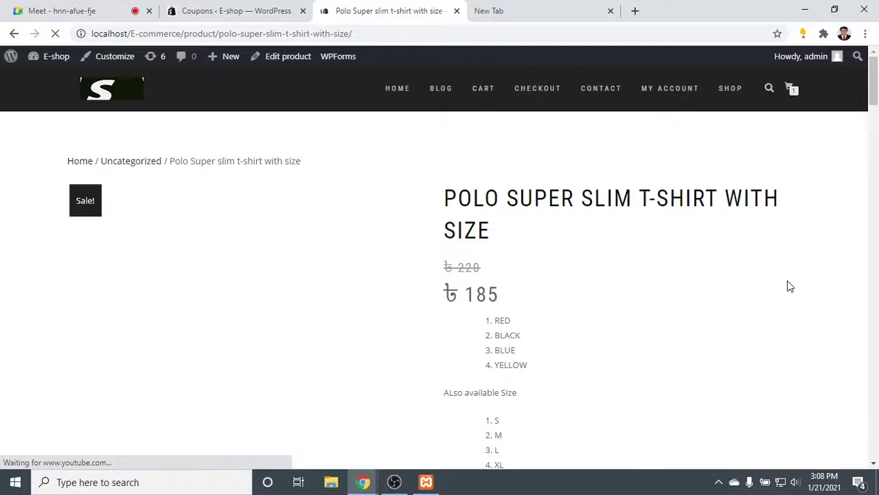
Examine the t-shirt's color and size selections and the available color choices without choosing any.
scroll(787, 287, "down", 3)
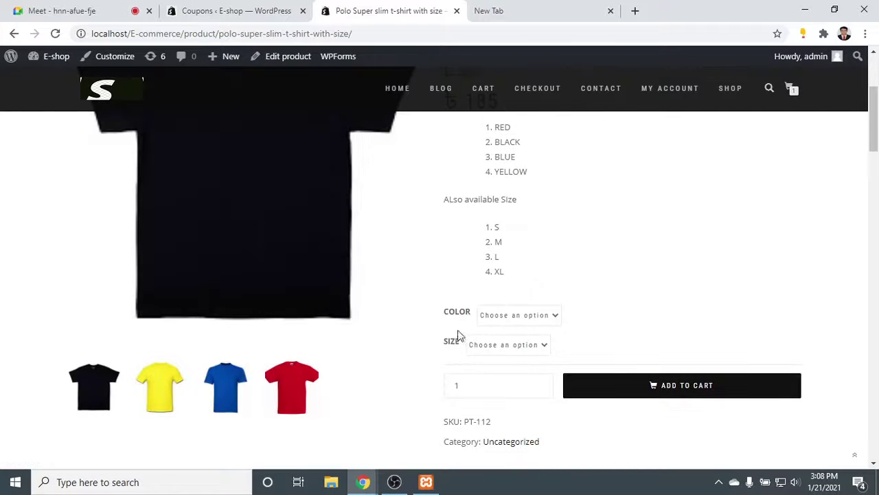
left_click_drag(431, 308, 575, 318)
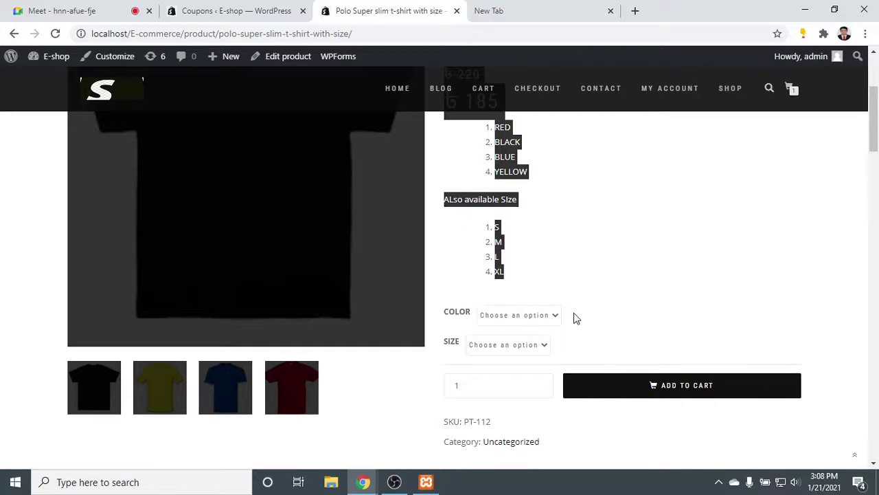
left_click(578, 353)
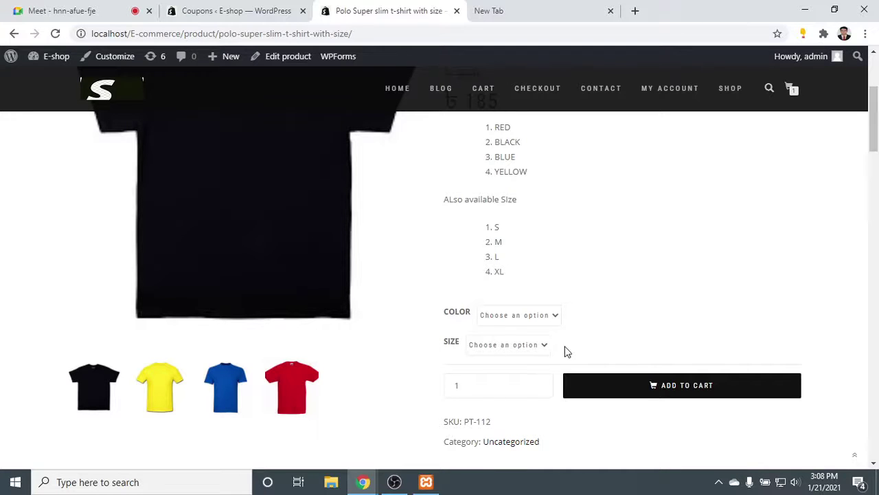
left_click_drag(579, 347, 436, 310)
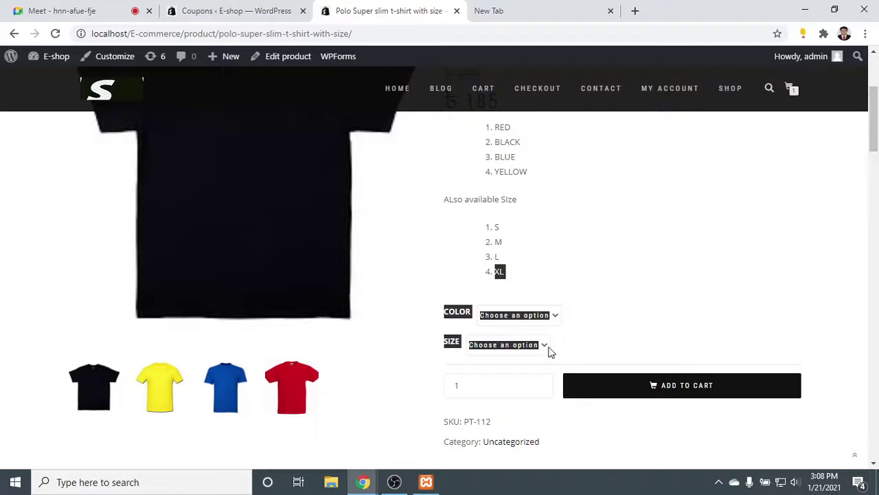
left_click(595, 335)
left_click(524, 319)
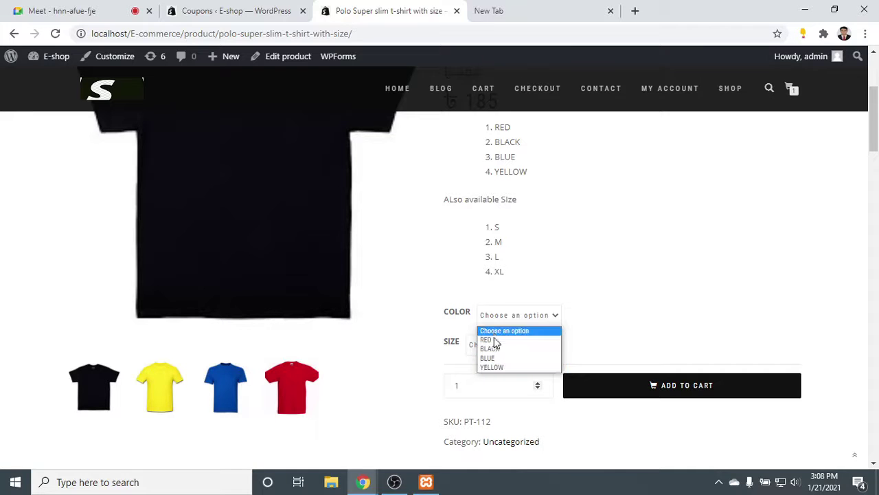
left_click(673, 292)
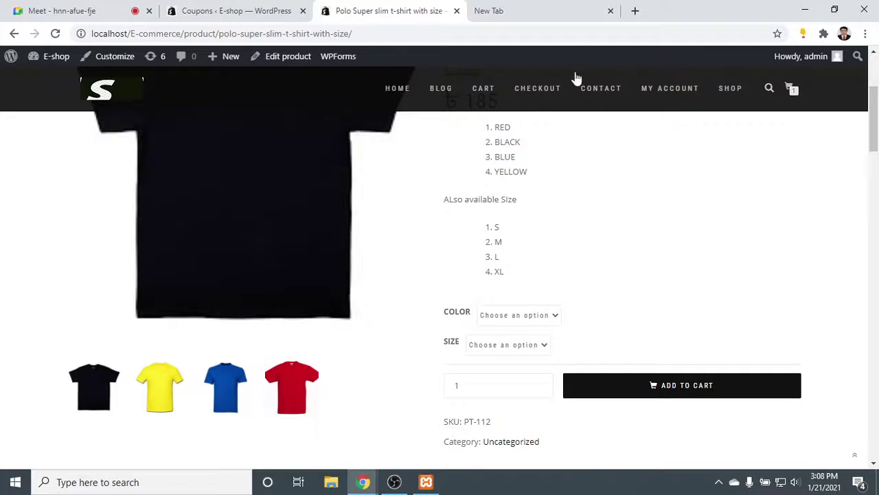
Search Google for "live product editor for woocommerce" in the blank browser tab.
left_click(579, 8)
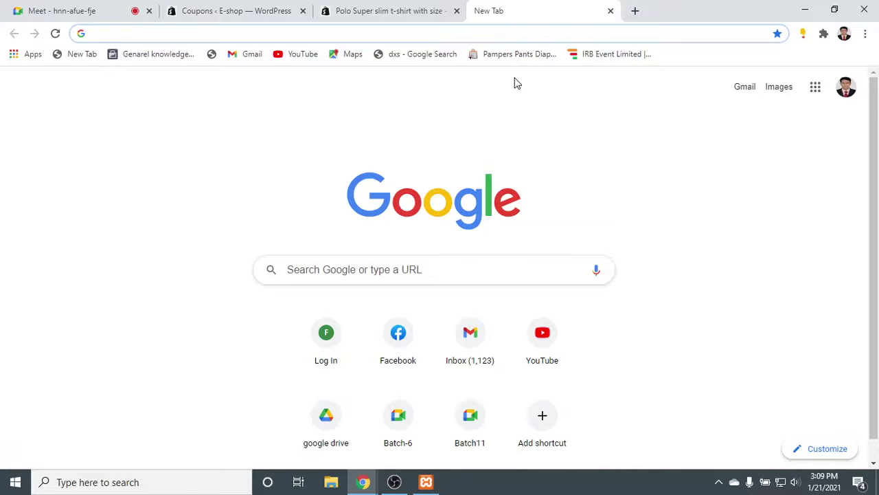
type("live")
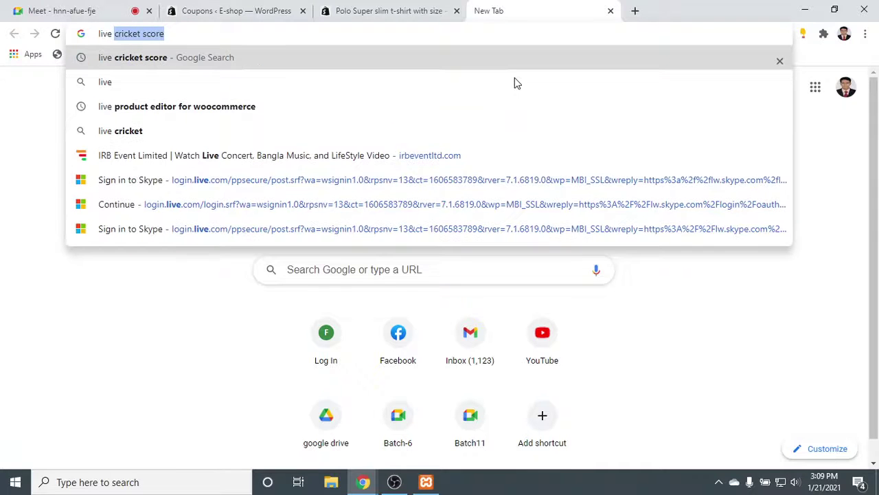
type(" p")
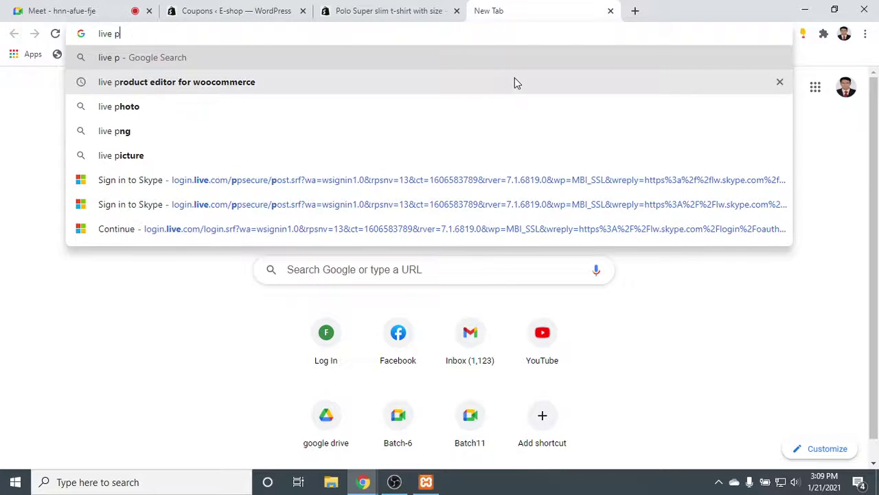
type("roduct")
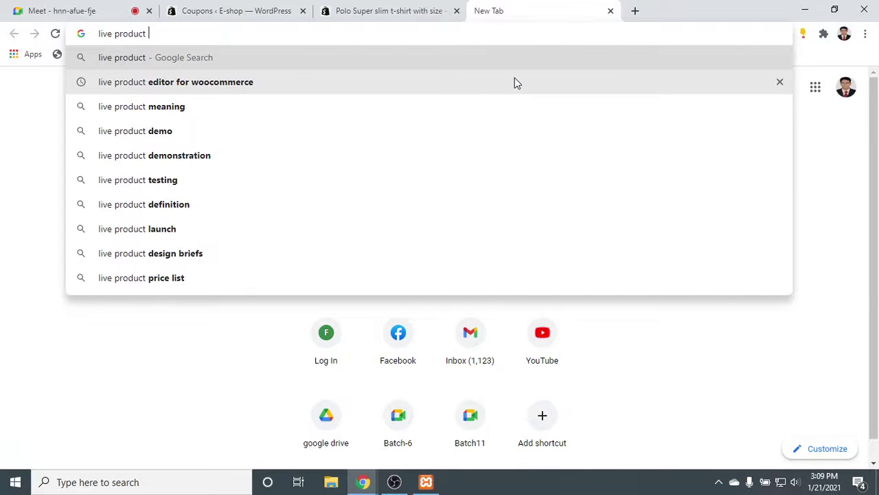
type(" edi")
type("tor")
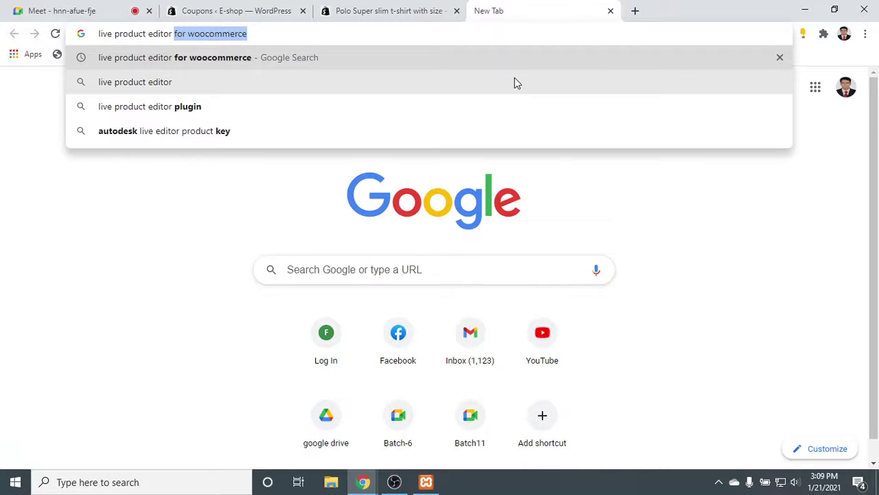
type(" for wooci")
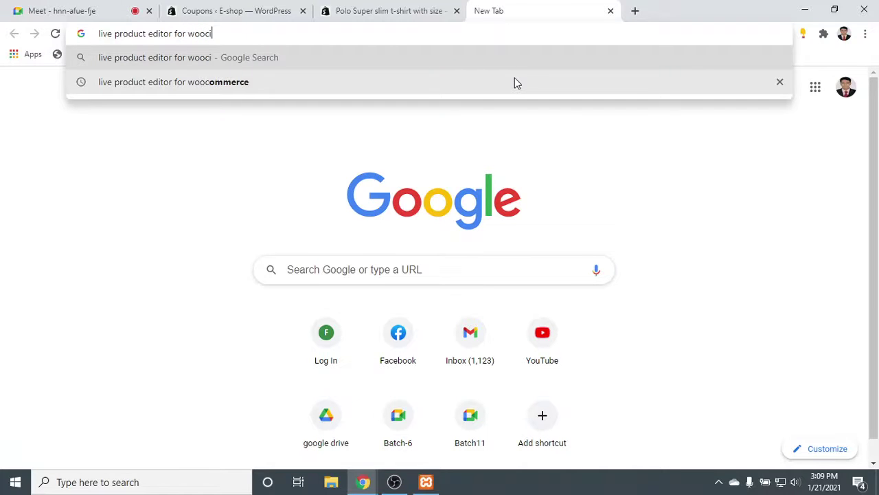
key("BackSpace")
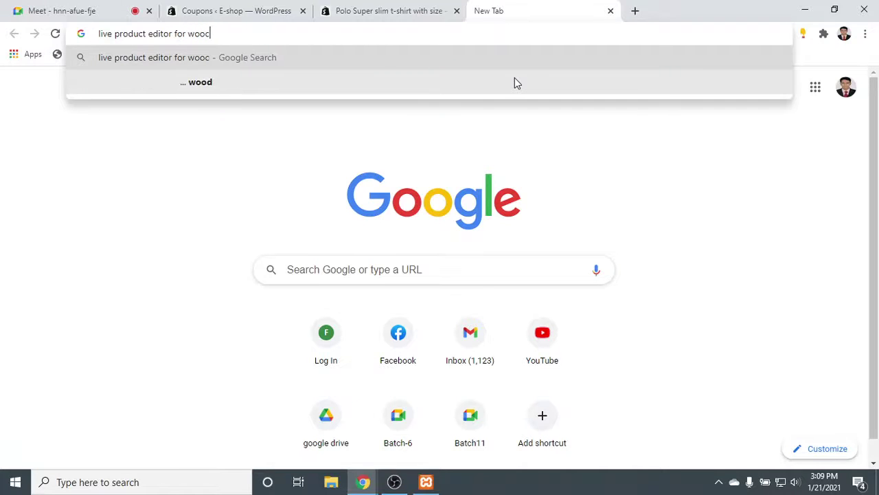
type("ommer")
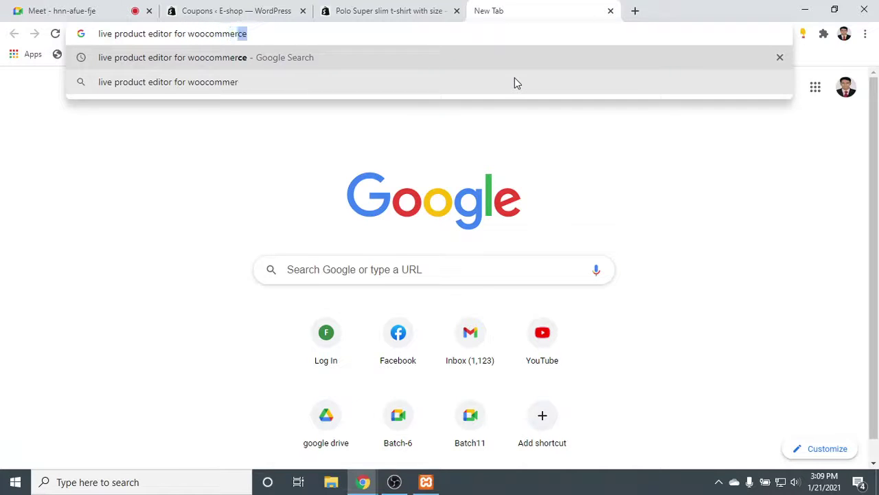
key("Return")
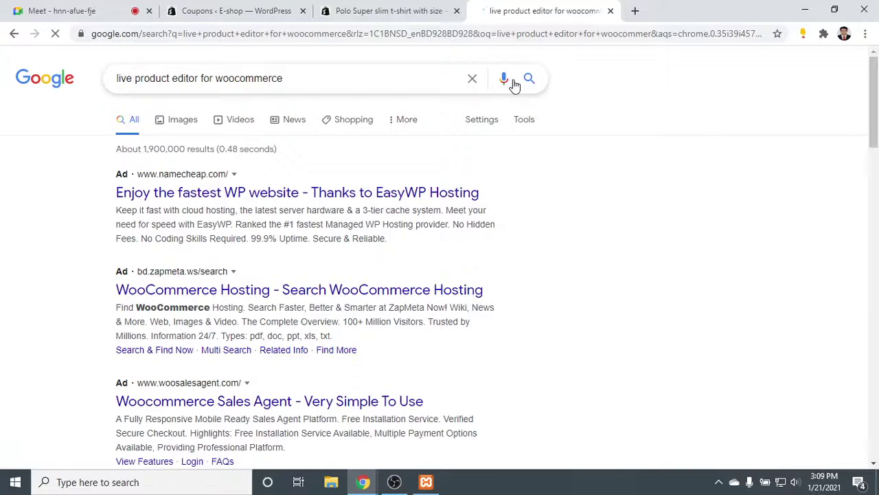
Refine the Google search to "live product editor for woocommerce demo".
left_click(307, 83)
type("demo")
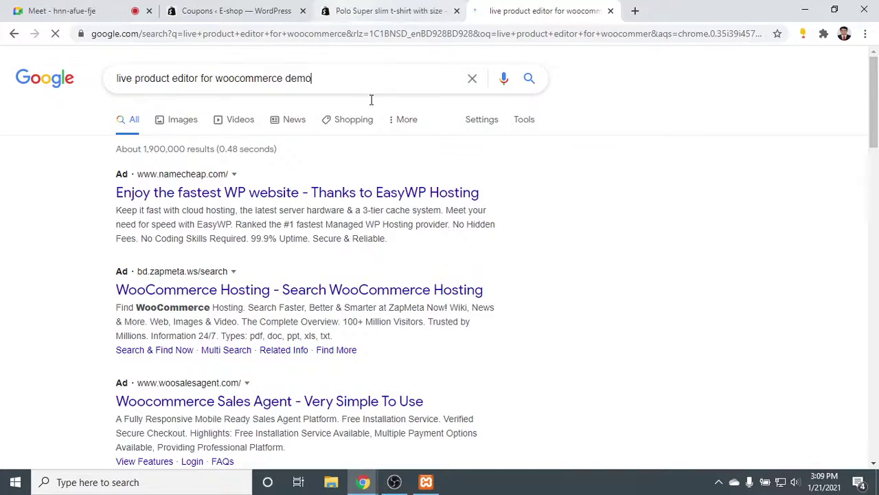
key("Return")
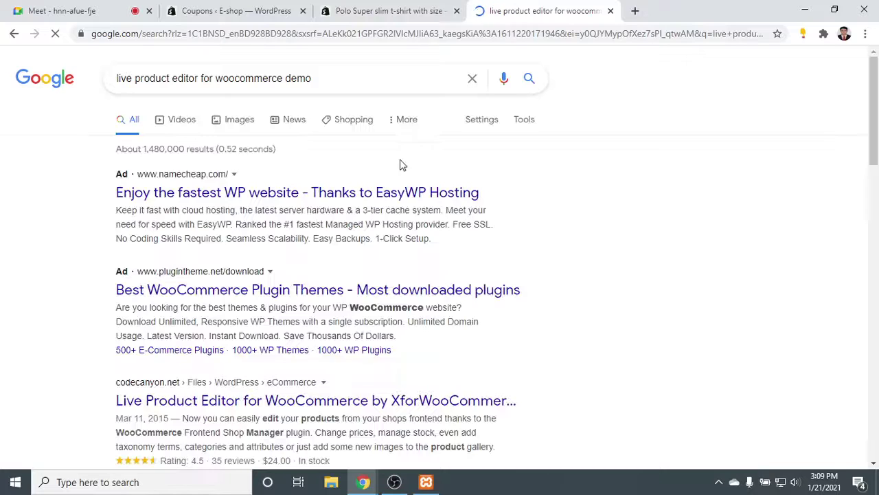
Open the EasyWP Hosting and Best WooCommerce Plugin Themes ad results in separate new tabs and look through the further results.
right_click(252, 195)
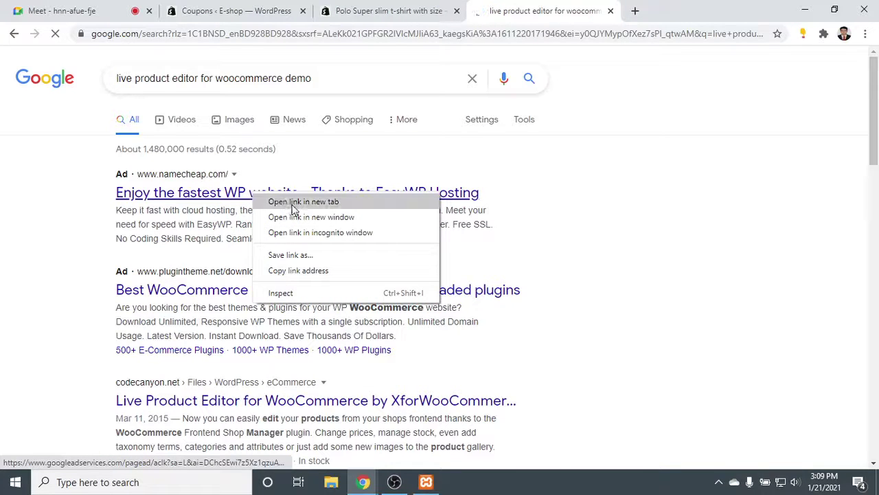
left_click(281, 202)
right_click(294, 296)
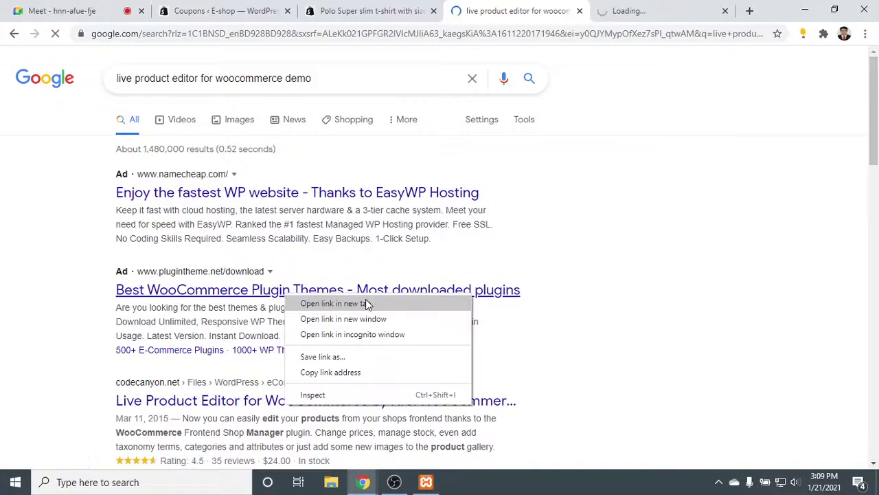
left_click(367, 304)
scroll(570, 161, "down", 3)
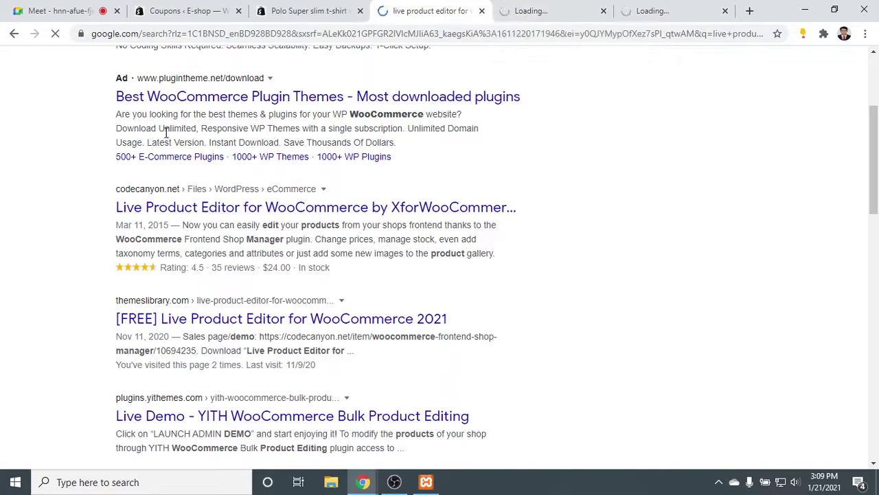
Check the two loading ad tabs and close the Best WooCommerce Plugin Themes one.
left_click(527, 7)
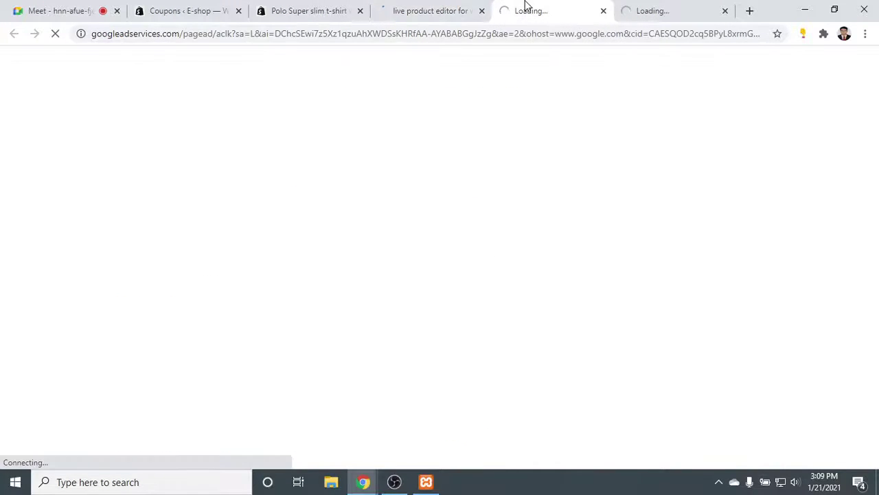
double_click(752, 8)
left_click(724, 11)
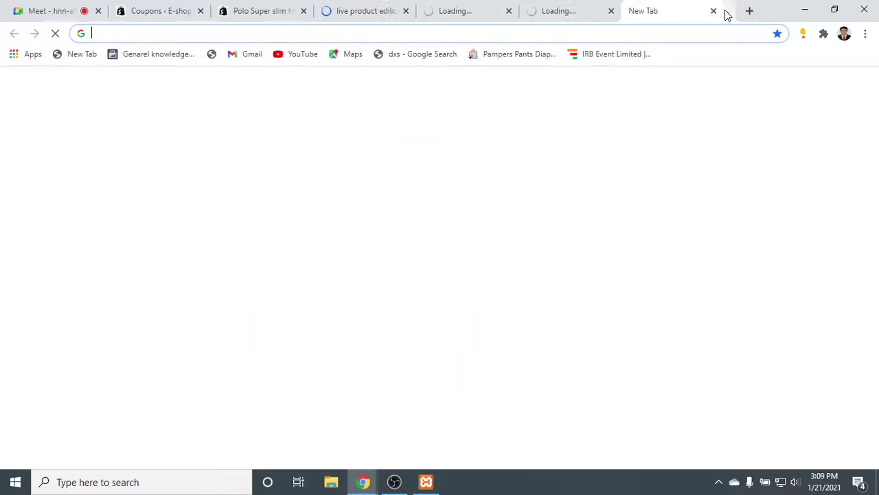
left_click(724, 12)
left_click(467, 16)
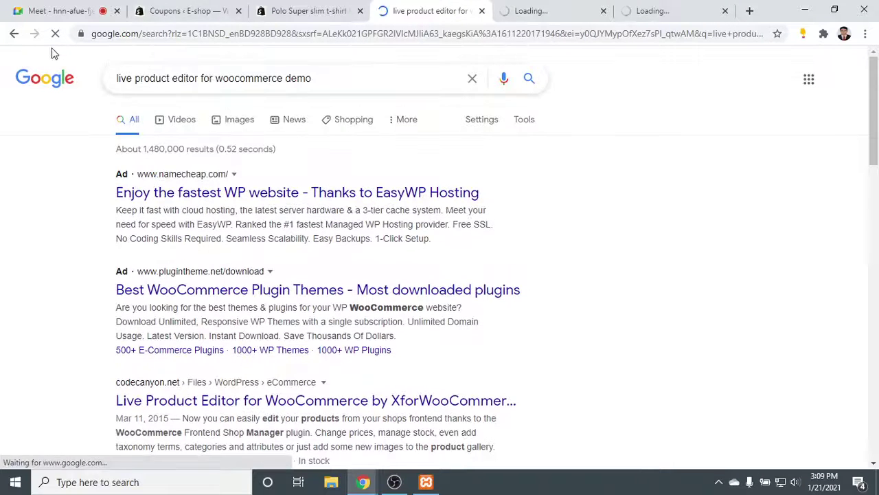
left_click(642, 7)
left_click(533, 7)
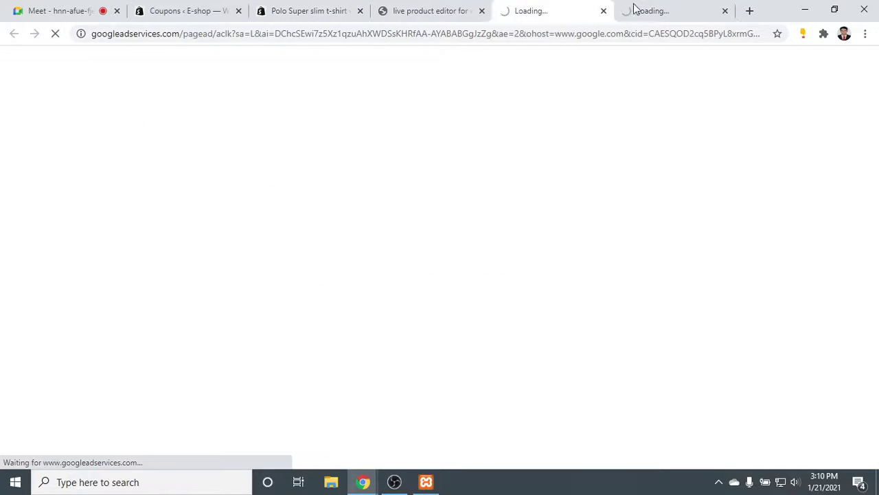
left_click(724, 10)
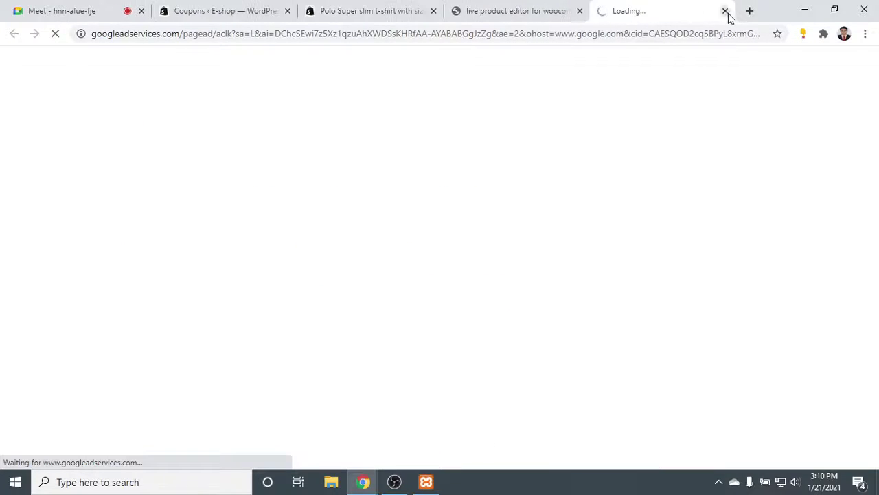
Look through the Polo Super slim t-shirt with size product page and open the store's home page.
left_click(364, 11)
scroll(401, 268, "down", 8)
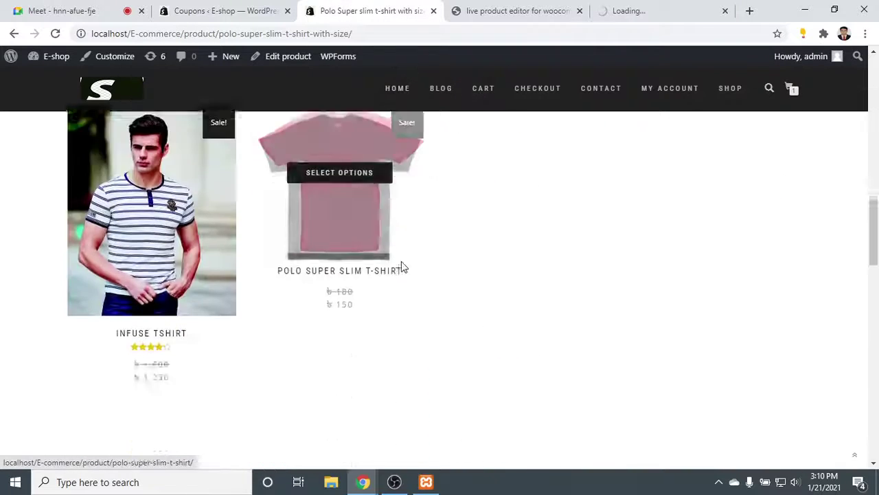
scroll(401, 268, "up", 15)
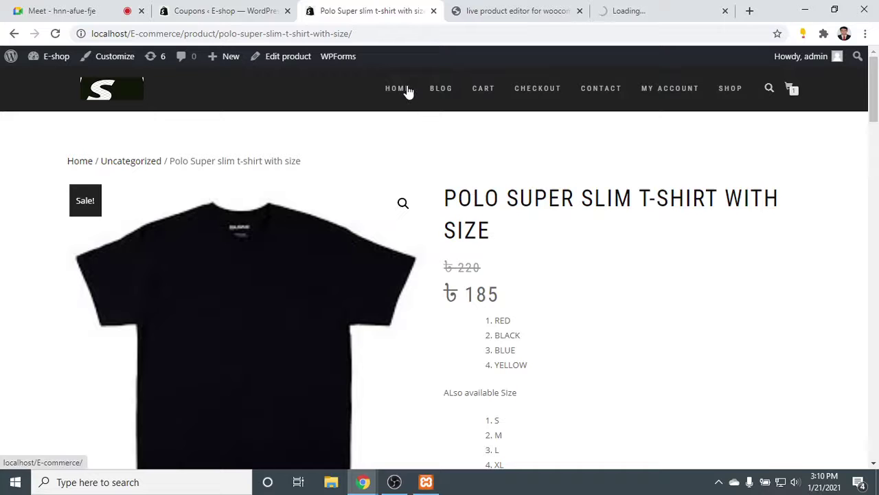
left_click(394, 481)
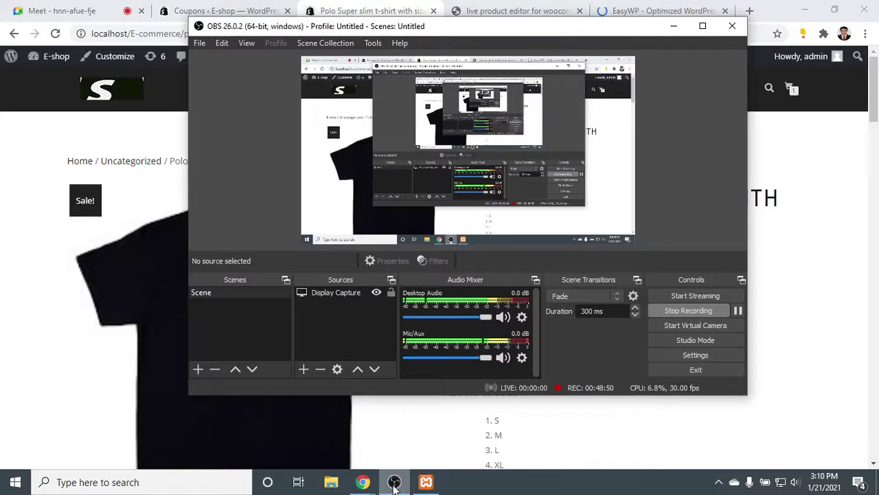
left_click(394, 482)
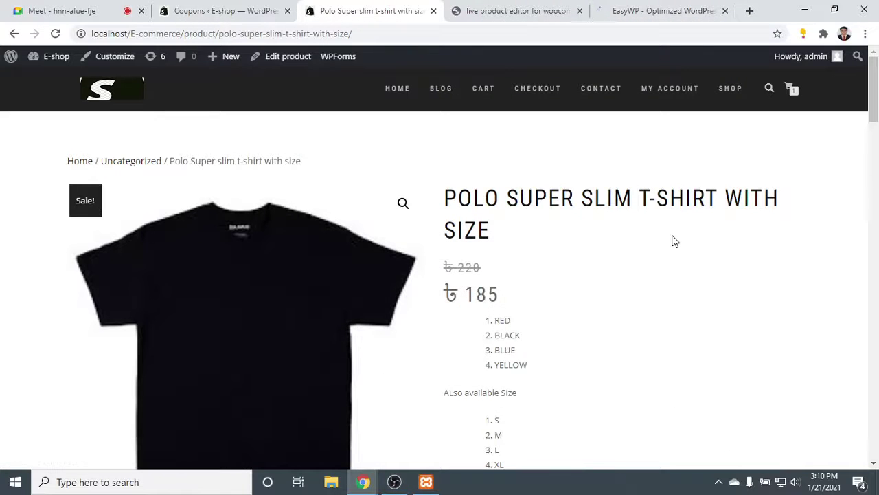
scroll(670, 248, "down", 5)
scroll(669, 247, "up", 5)
scroll(670, 247, "down", 5)
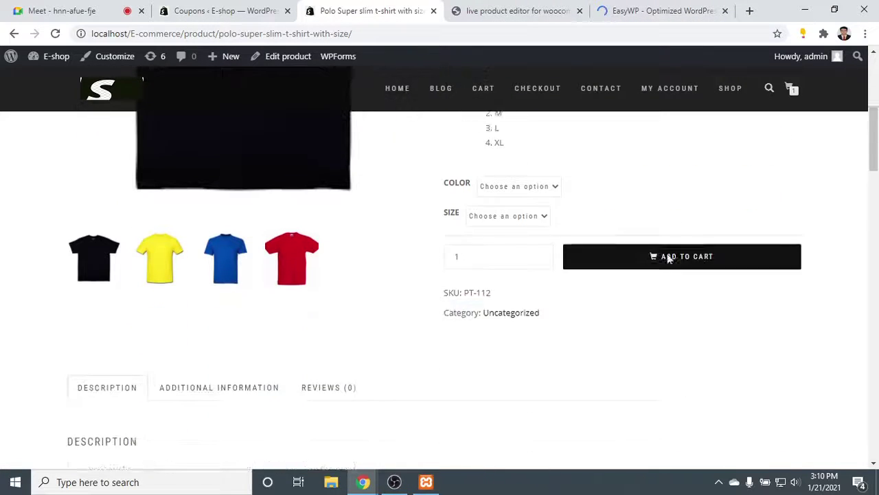
scroll(667, 261, "down", 1)
scroll(667, 263, "up", 6)
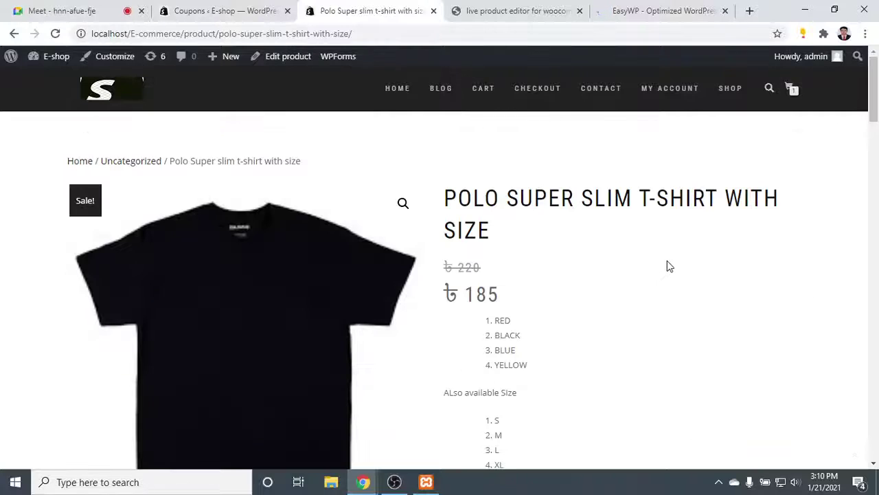
left_click(397, 91)
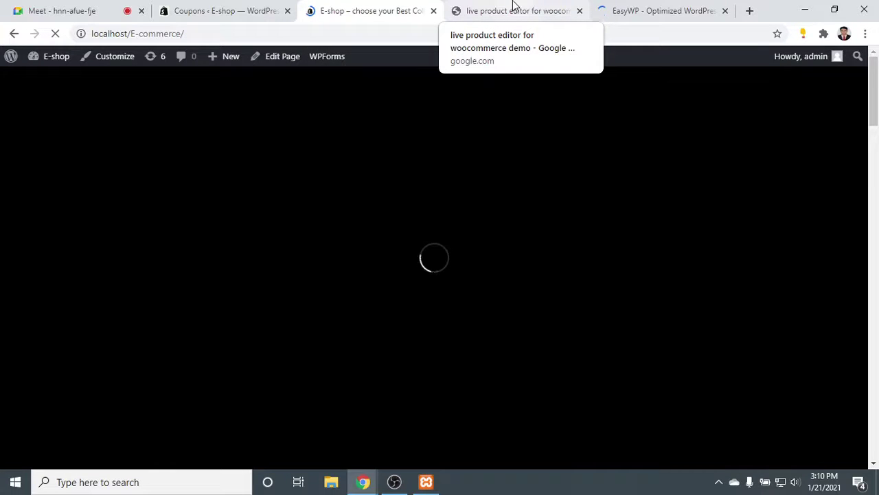
Examine the EasyWP hosting page down to its Starter, Turbo and Supersonic pricing plans, and close its tab.
left_click(514, 7)
left_click(616, 8)
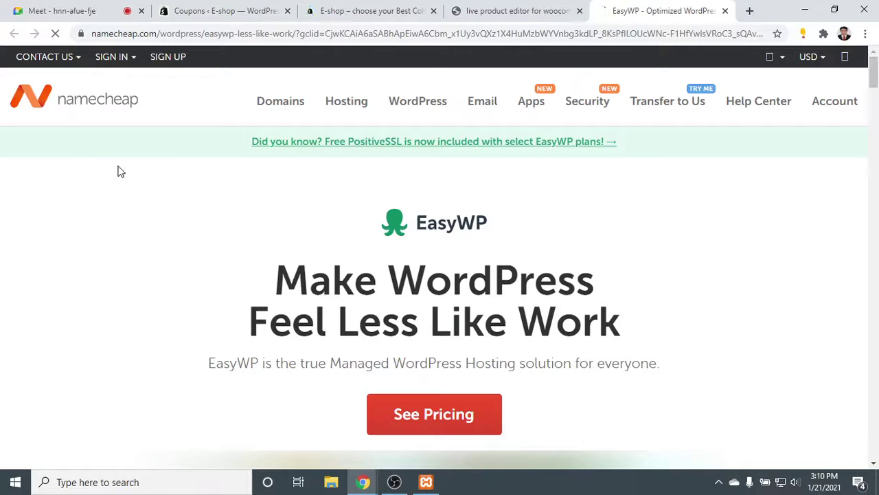
scroll(447, 355, "down", 3)
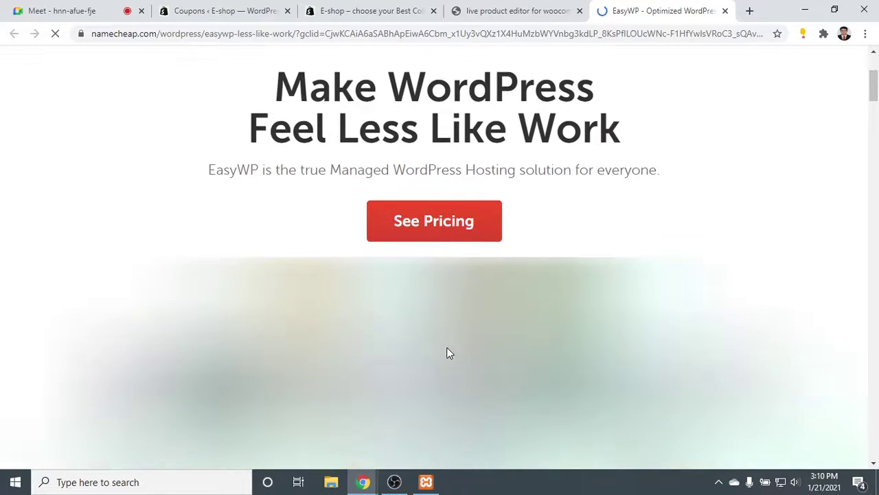
left_click_drag(283, 144, 585, 238)
scroll(459, 239, "down", 5)
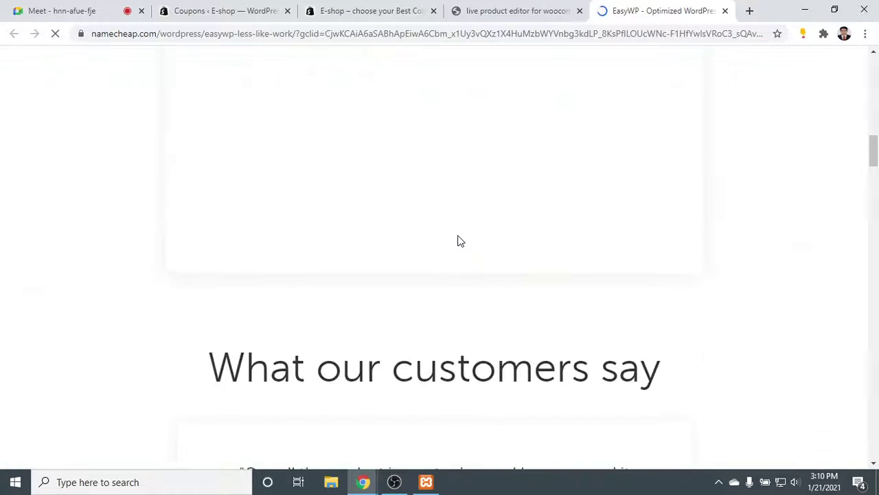
scroll(458, 242, "down", 4)
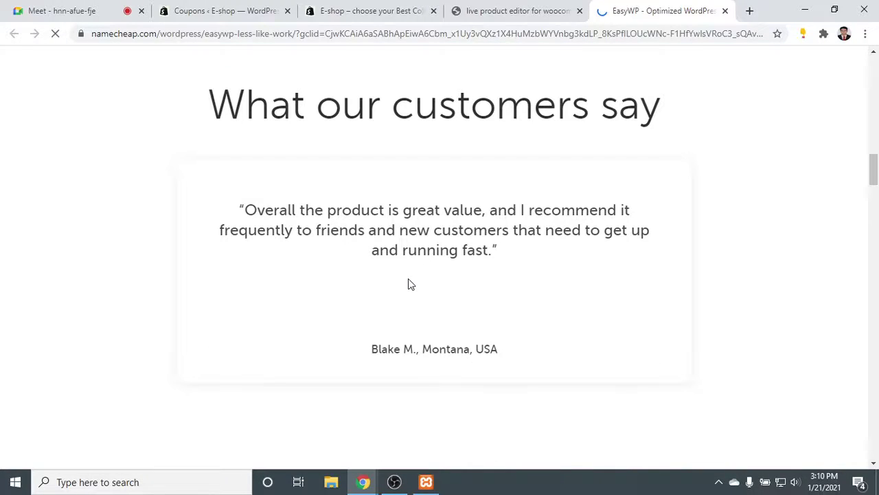
scroll(409, 278, "down", 5)
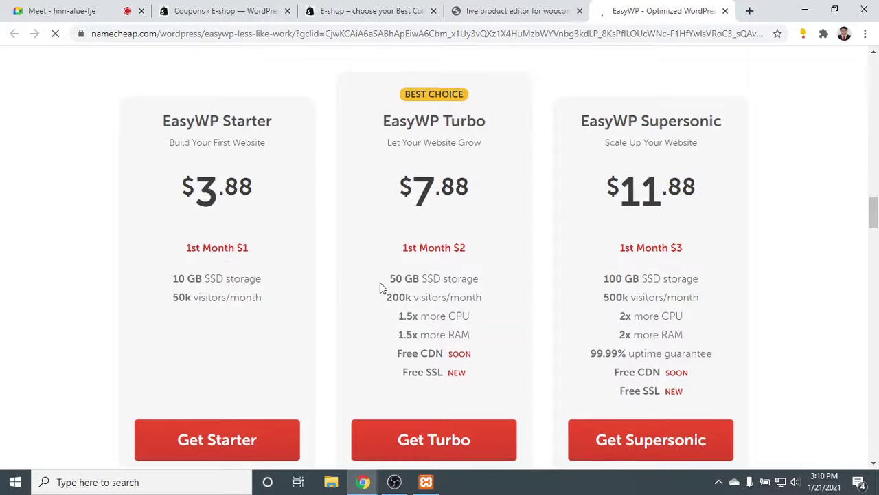
scroll(382, 285, "down", 3)
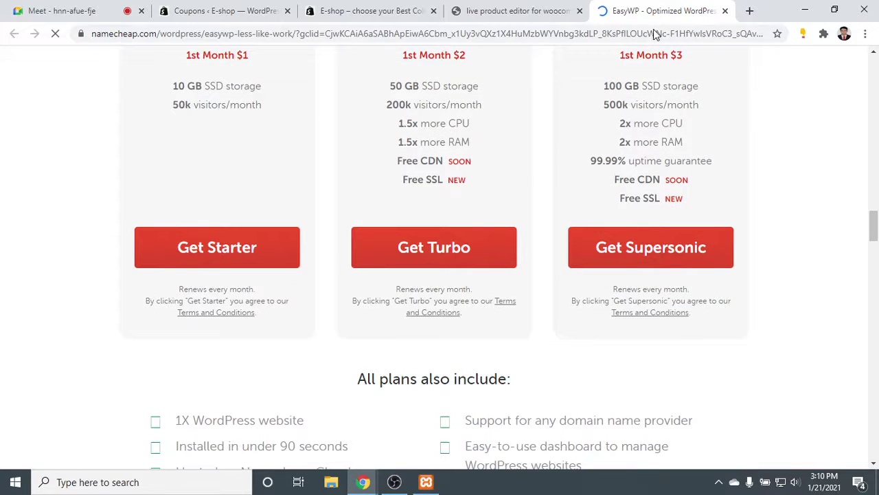
left_click(725, 11)
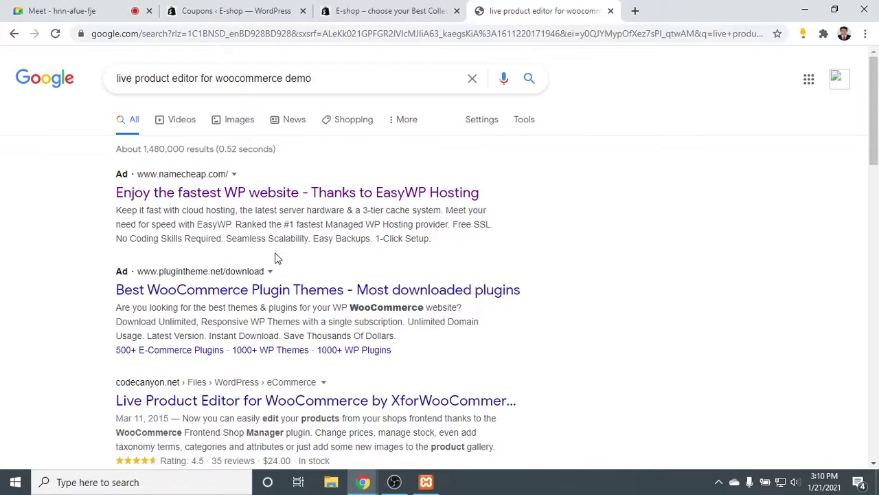
right_click(293, 296)
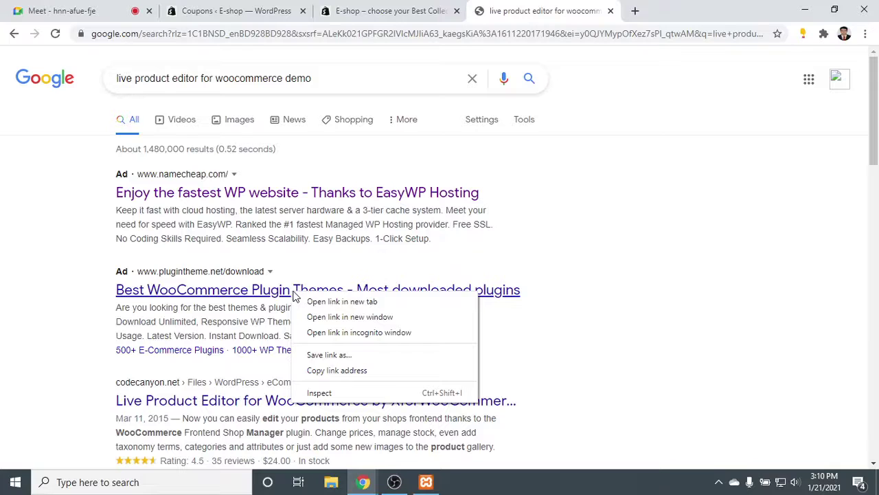
left_click(320, 301)
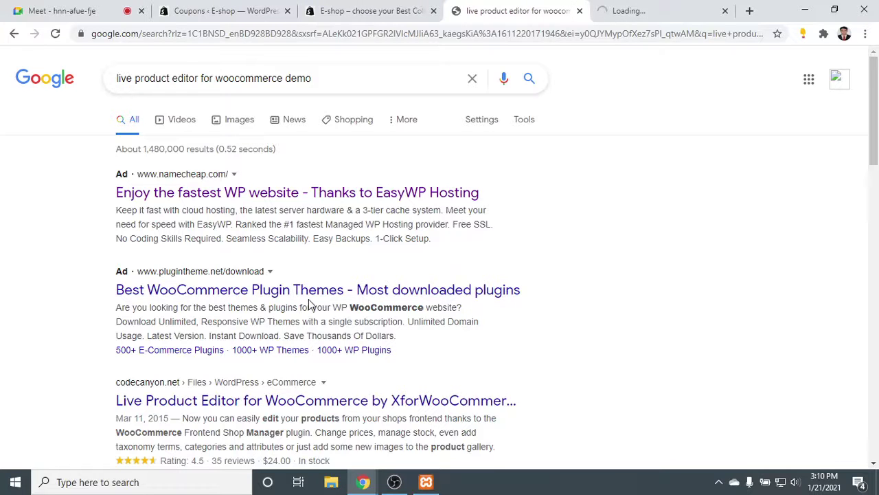
scroll(305, 305, "down", 2)
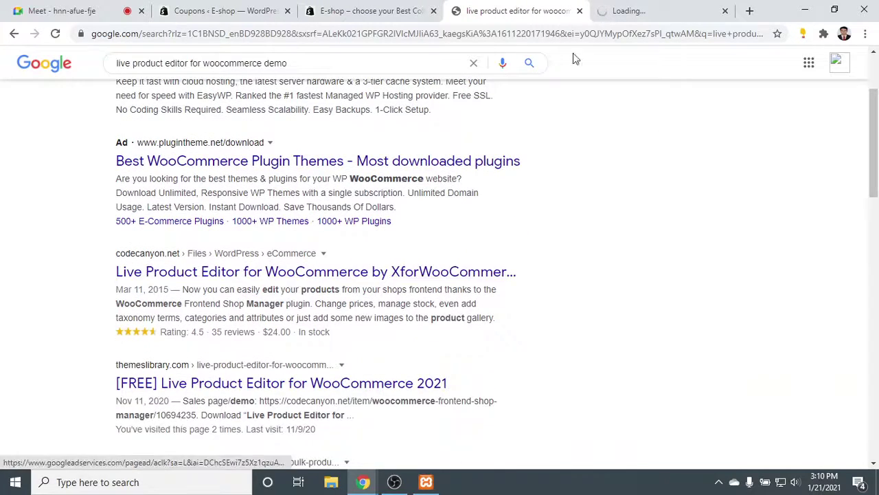
left_click(725, 11)
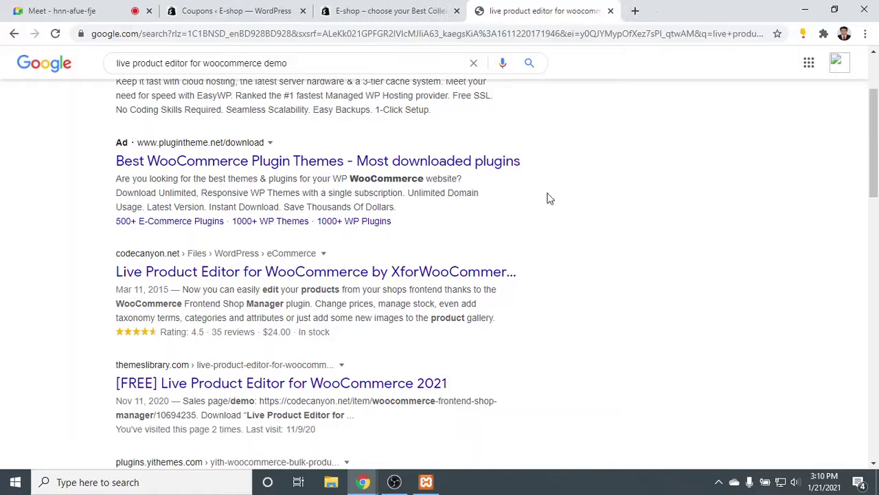
Open the codecanyon.net result for Live Product Editor for WooCommerce in a new tab.
right_click(307, 273)
left_click(321, 280)
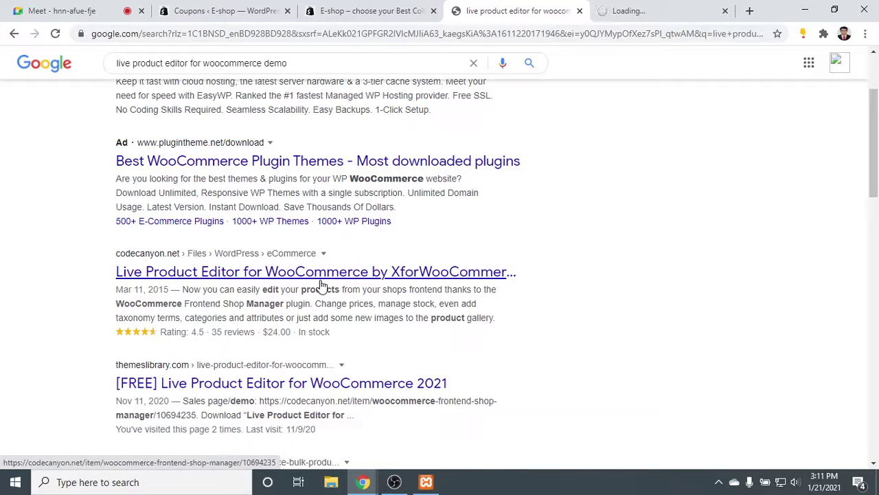
Look through the store's home and Blog pages, and return to the Coupons list in the WordPress admin.
left_click(371, 8)
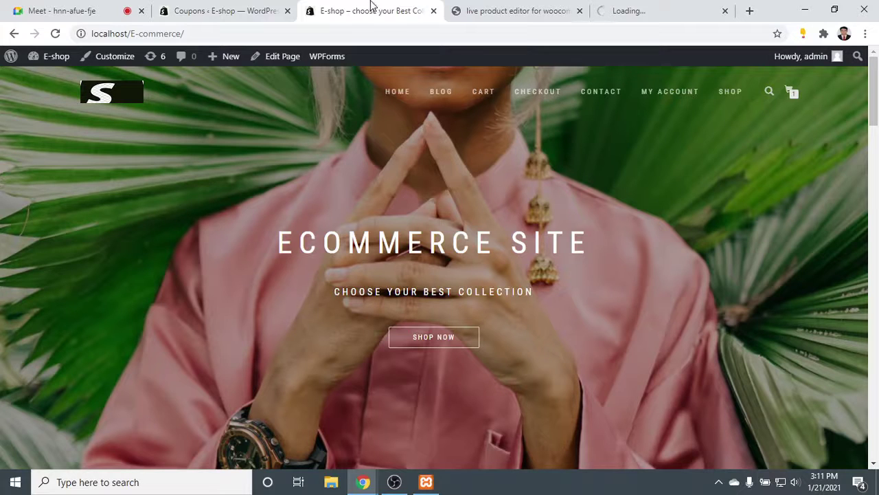
scroll(371, 344, "down", 20)
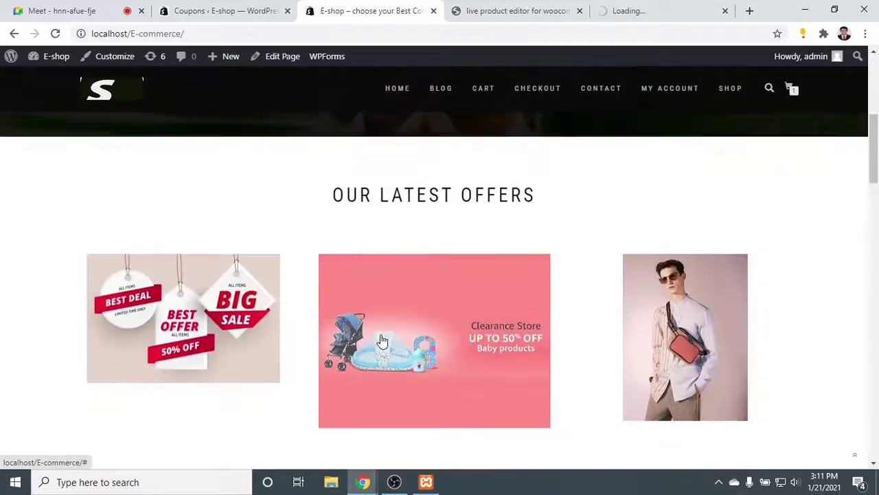
scroll(382, 341, "up", 20)
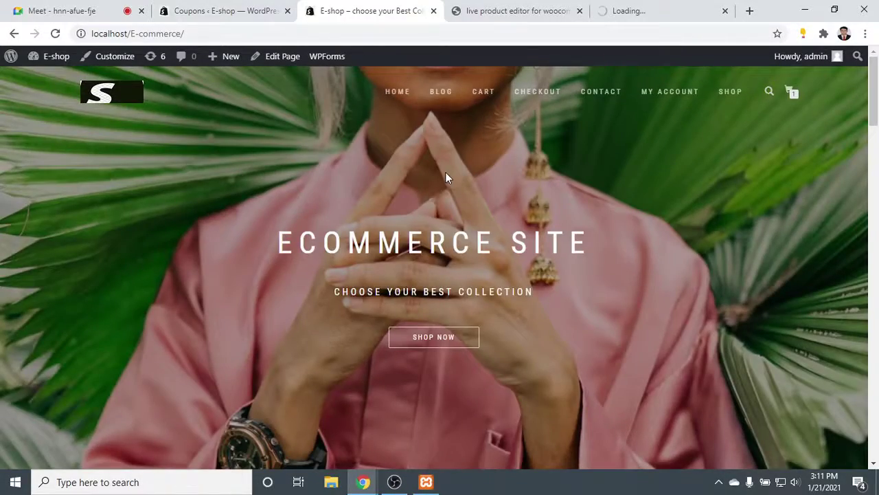
left_click(437, 98)
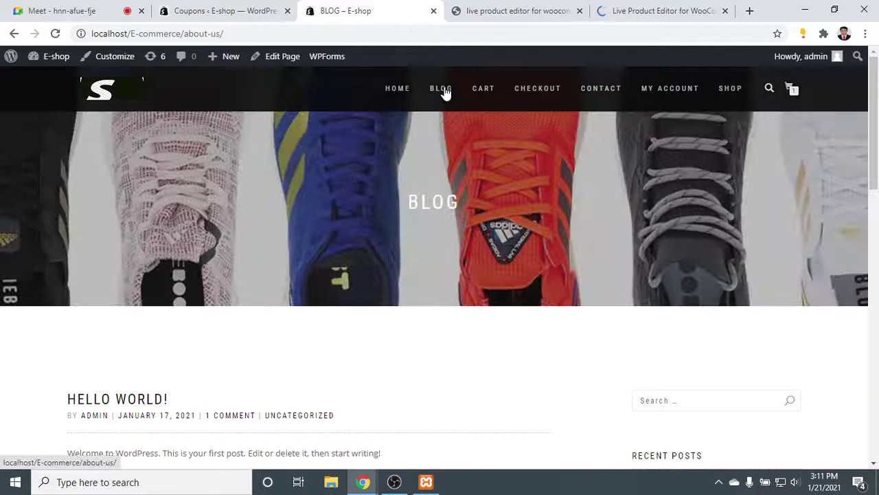
scroll(193, 321, "down", 8)
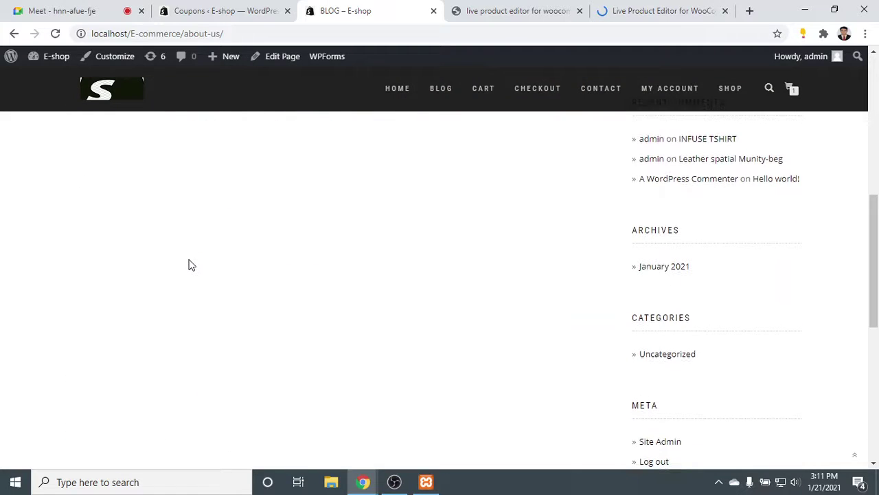
scroll(451, 227, "up", 10)
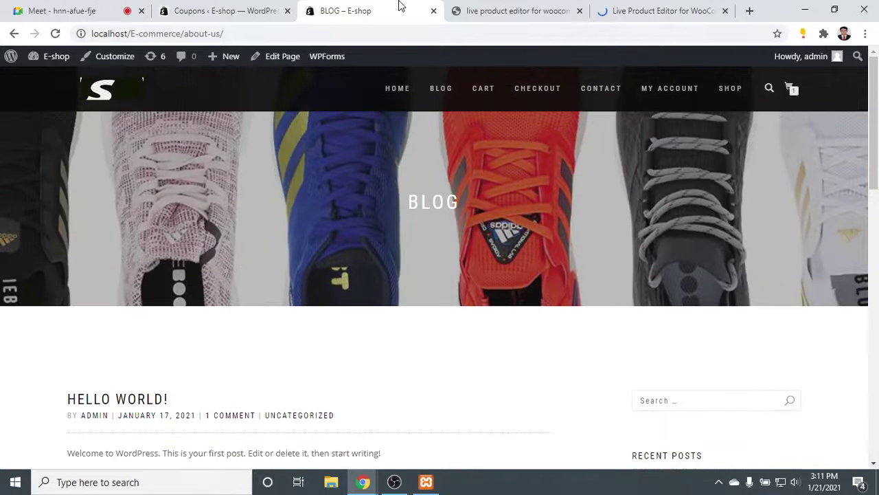
left_click(399, 88)
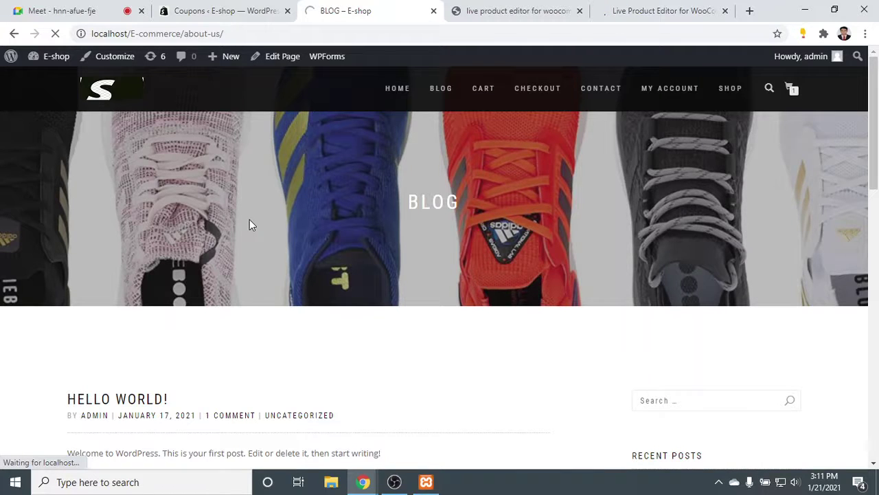
left_click(215, 8)
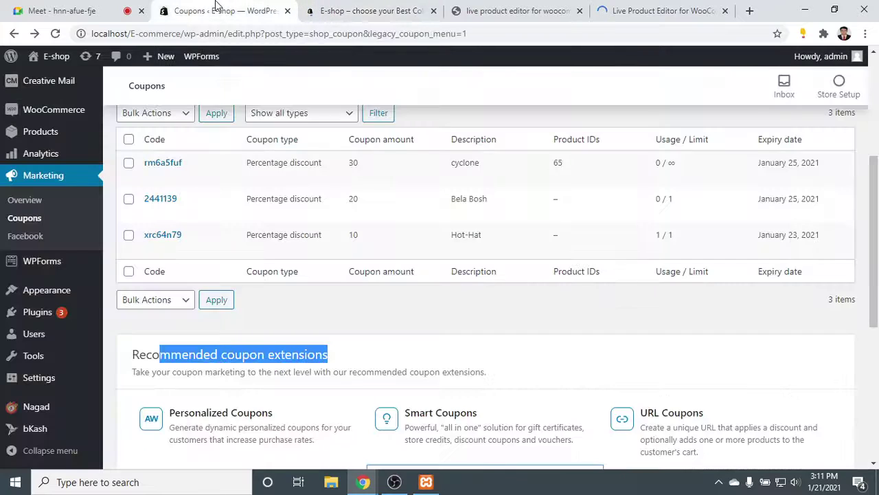
Examine the Live Product Editor for WooCommerce item page on CodeCanyon, including its regular license price and preview options.
left_click(371, 11)
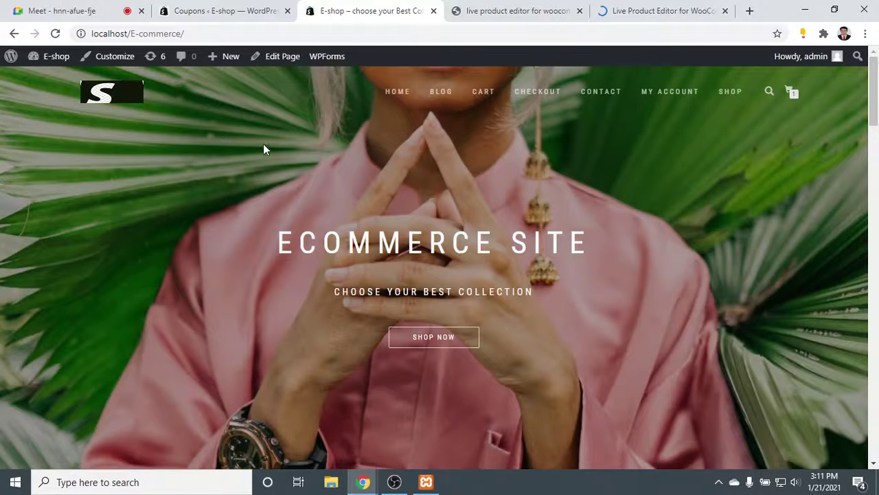
left_click(49, 7)
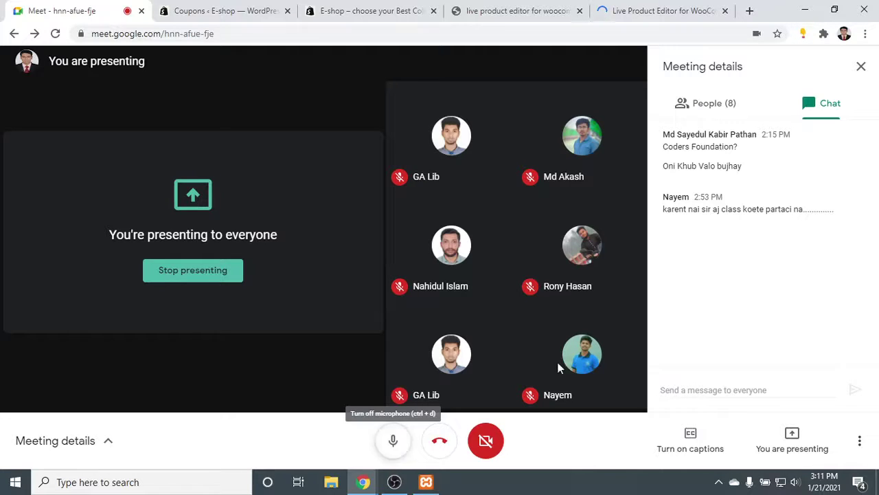
left_click(674, 9)
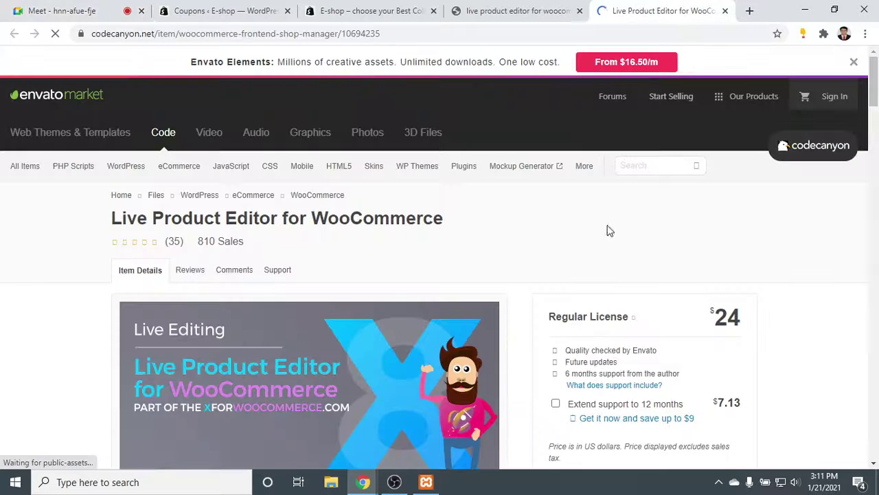
scroll(527, 298, "down", 2)
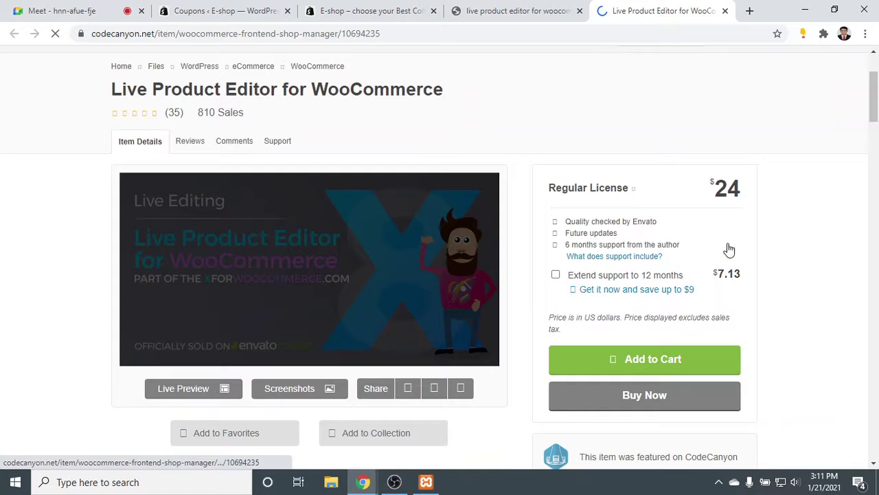
left_click_drag(753, 187, 441, 190)
scroll(705, 275, "down", 2)
left_click_drag(705, 275, 351, 382)
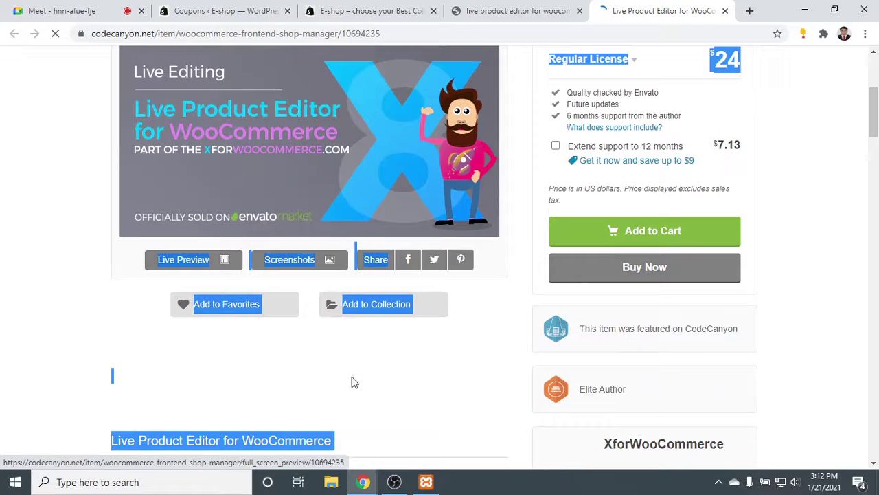
left_click(382, 383)
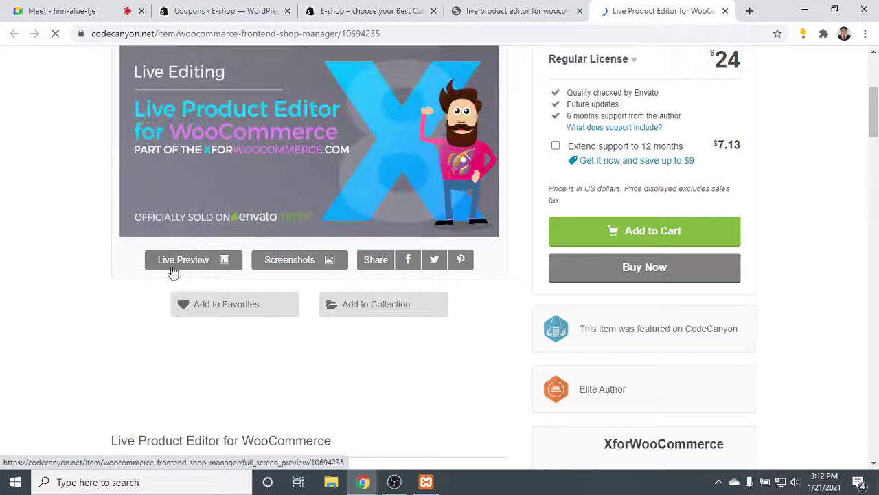
Open the plugin's live preview in a new tab, stop loading the item page, and switch to the preview.
right_click(196, 261)
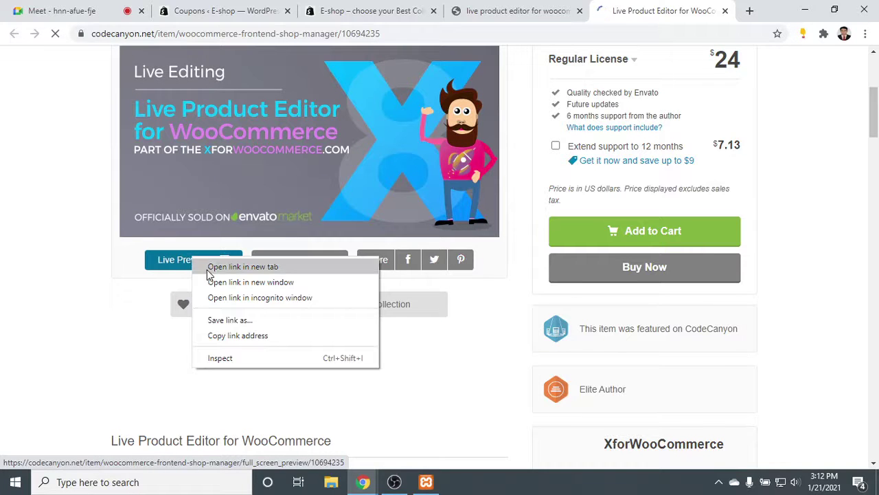
key("Escape")
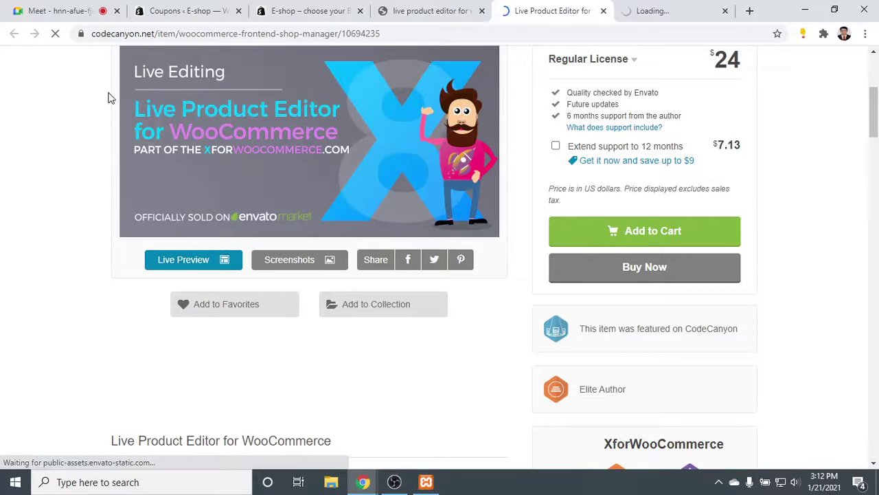
left_click(56, 34)
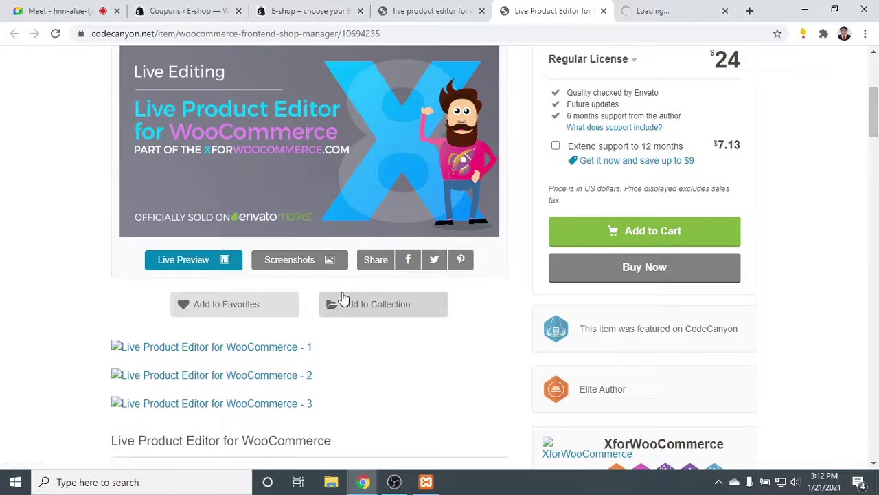
scroll(340, 301, "down", 2)
left_click(654, 7)
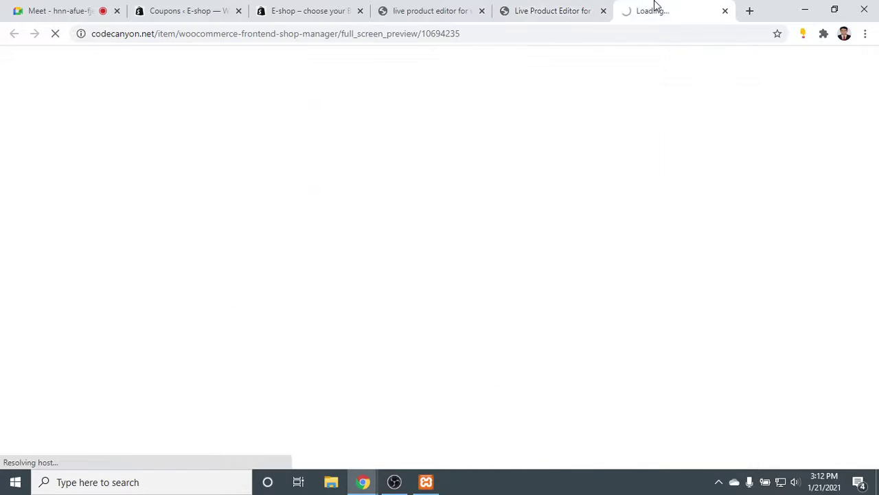
Create a new post in the E-shop WordPress admin and title it "Arrivel New Infuse t-shirt".
left_click(191, 6)
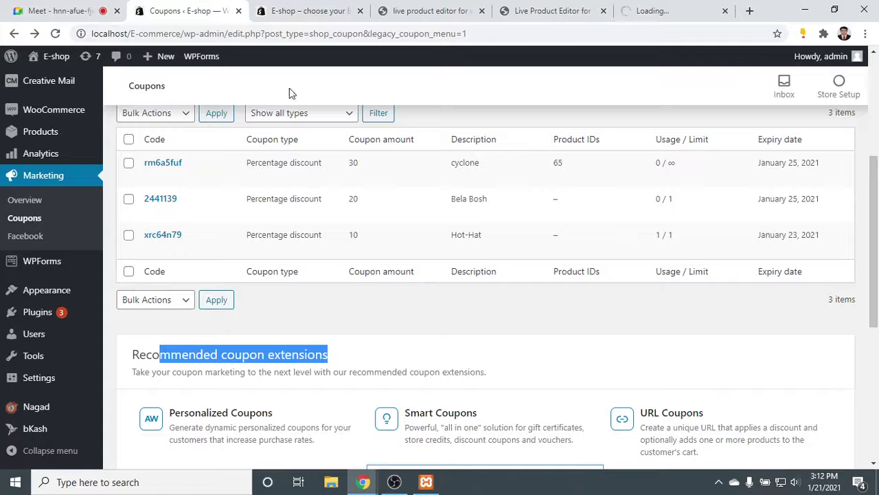
scroll(229, 253, "up", 4)
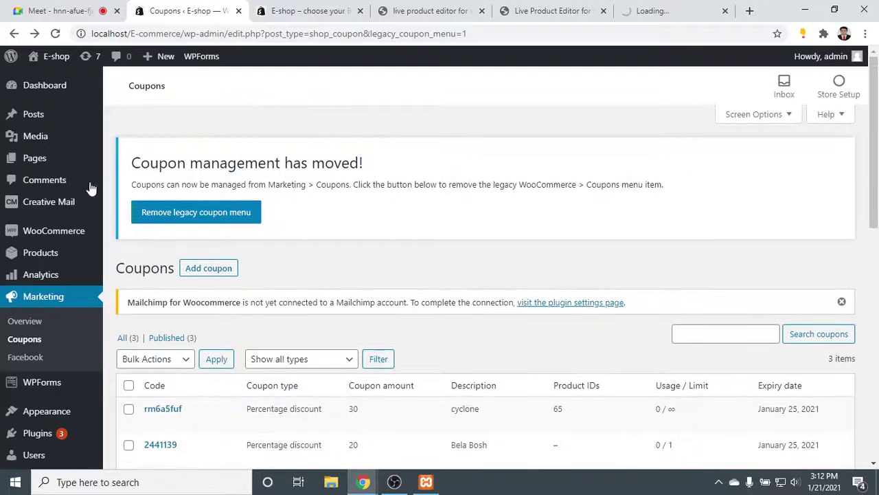
mouse_move(33, 117)
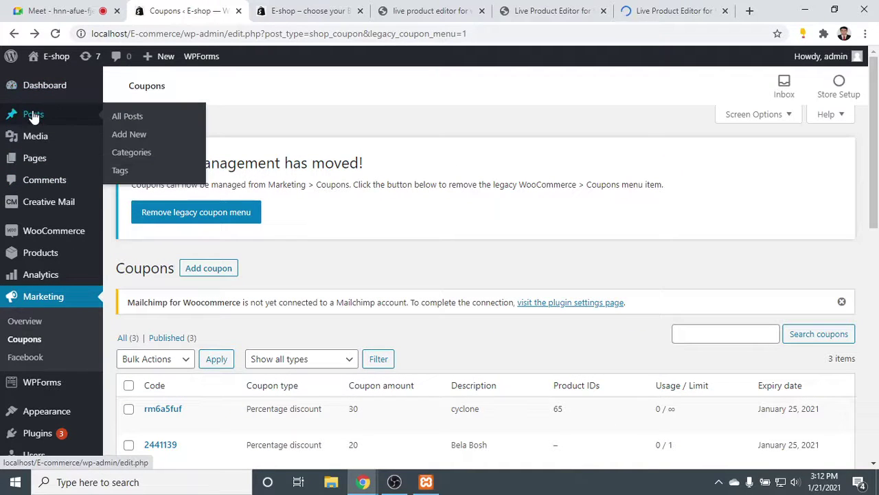
left_click(130, 134)
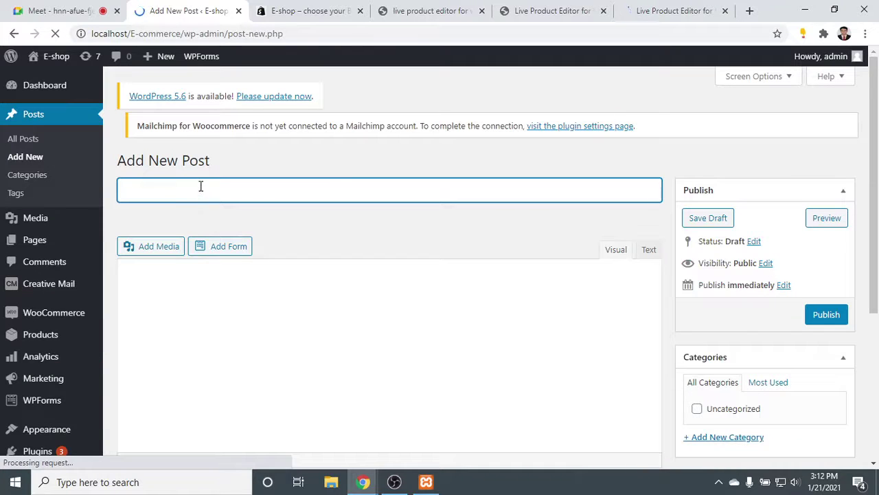
type("Arrivel New ")
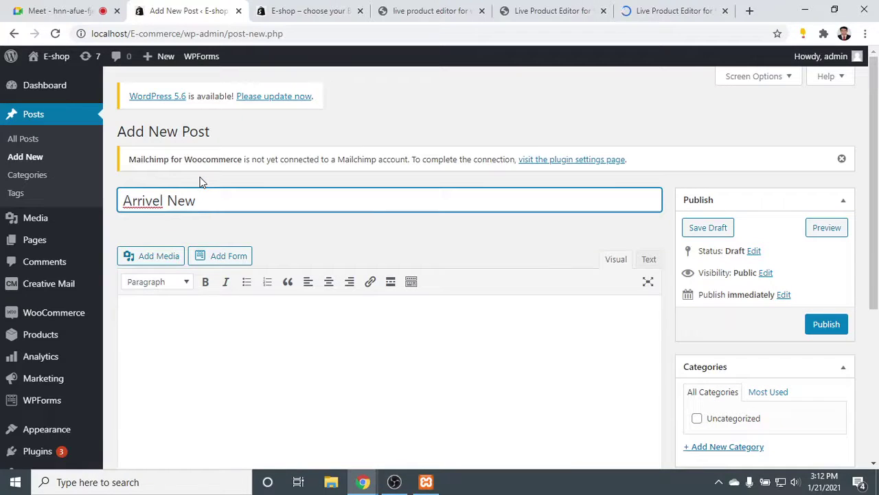
type("Infusd")
type("hirt")
Copy the description text of the "Best WooCommerce Plugin Themes" ad from the Google results for the post body.
left_click(241, 323)
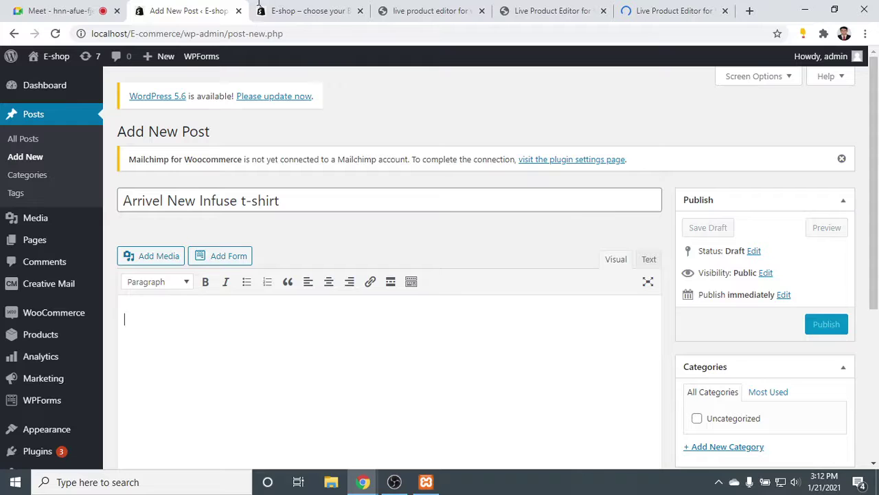
left_click(304, 10)
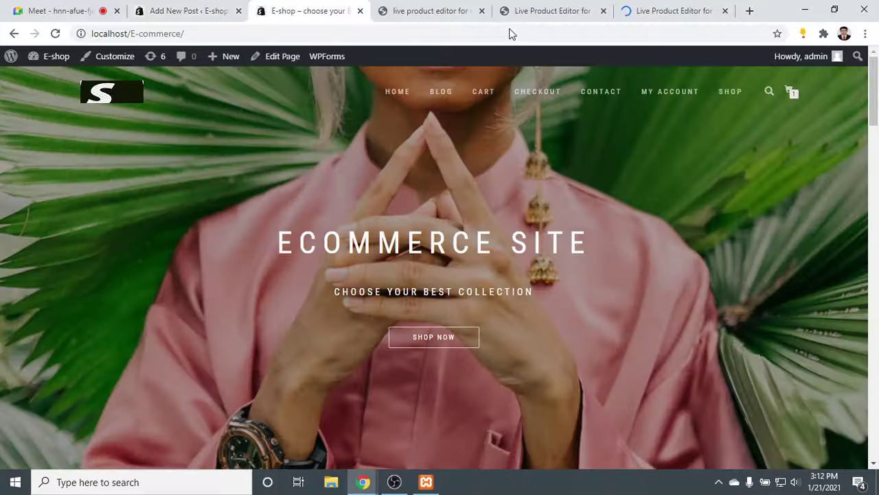
left_click(415, 11)
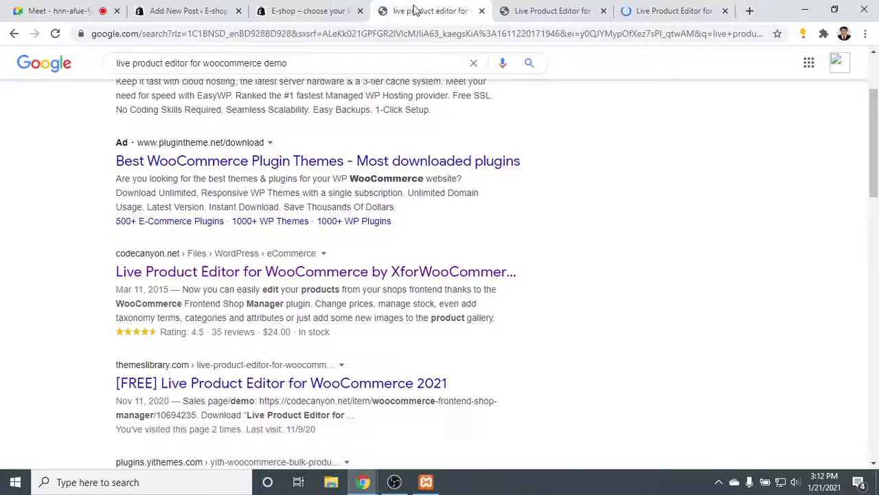
left_click_drag(117, 179, 430, 209)
key("ctrl+c")
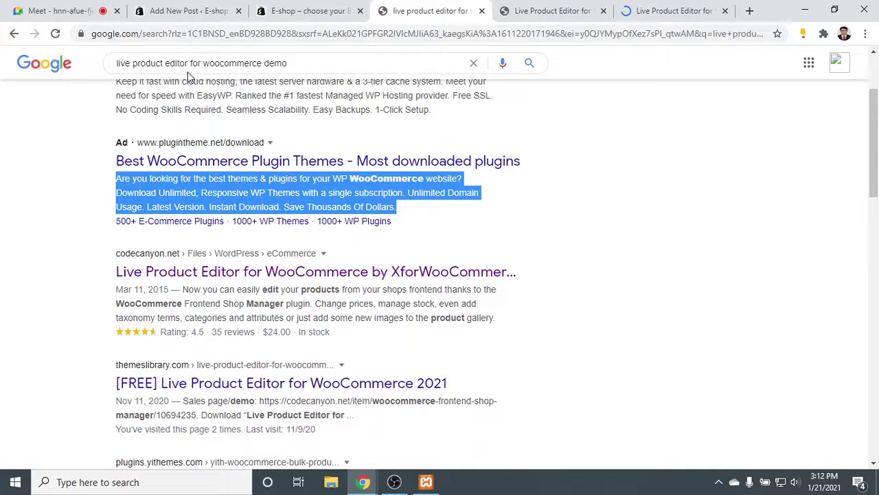
Fill the post body with the copied ad description, pasted four times as separate paragraphs.
left_click(189, 10)
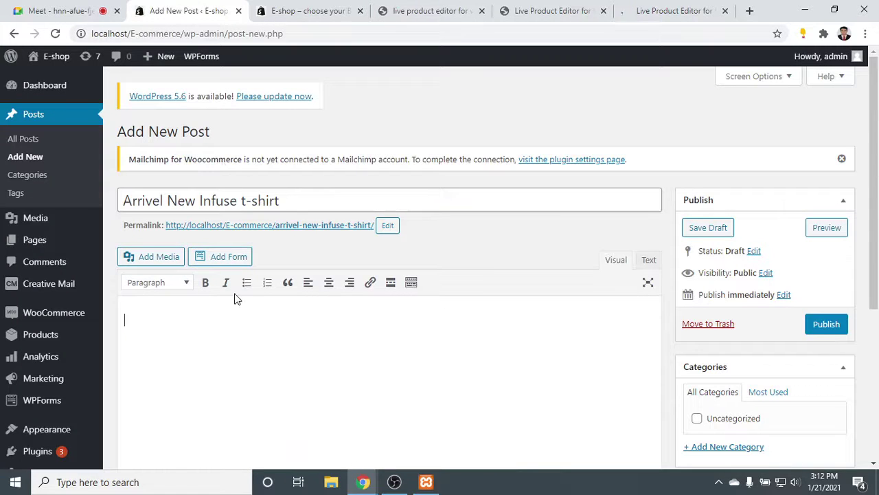
key("ctrl+v")
key("Return")
key("ctrl+v")
key("Return")
key("ctrl+v")
key("Return")
key("ctrl+v")
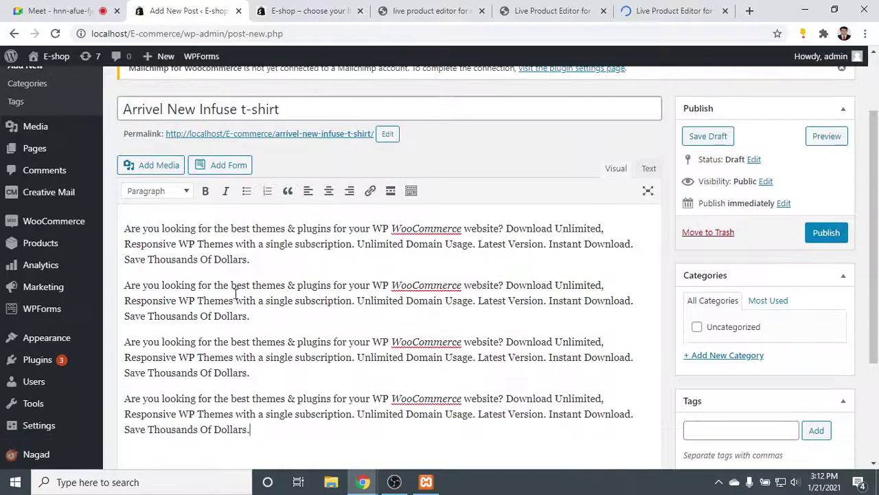
scroll(605, 289, "down", 2)
scroll(618, 289, "up", 3)
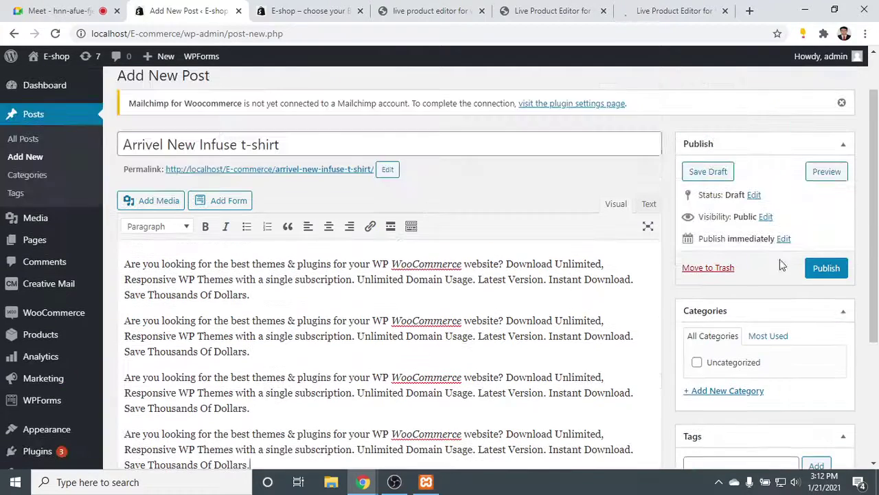
Show the most used tags and set golden-apple-2319796_1920.jpg from the media library as the post's featured image.
scroll(779, 265, "down", 3)
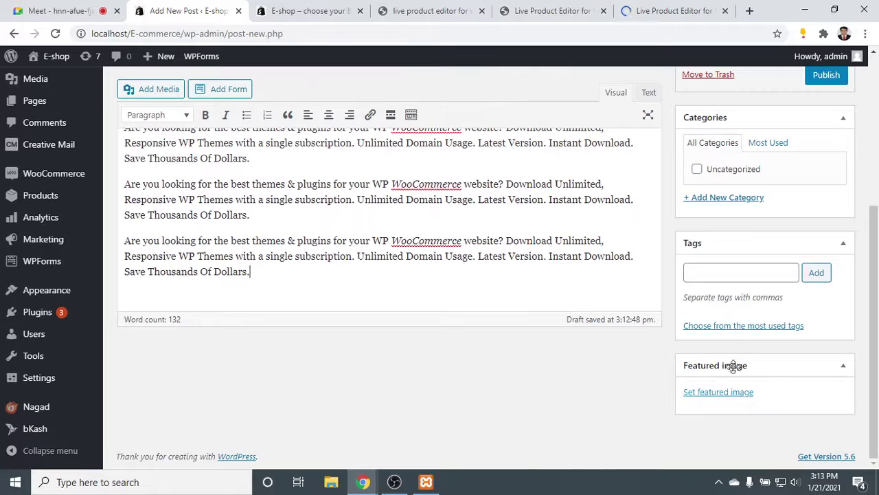
left_click(737, 327)
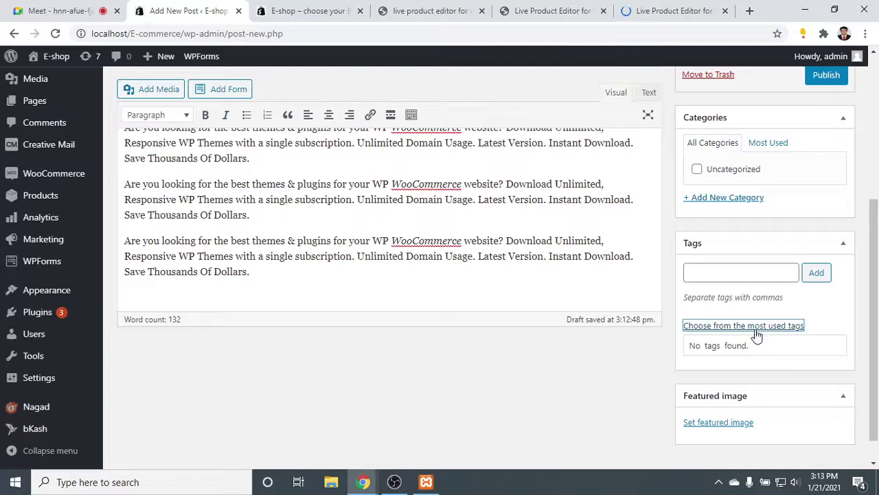
left_click(732, 423)
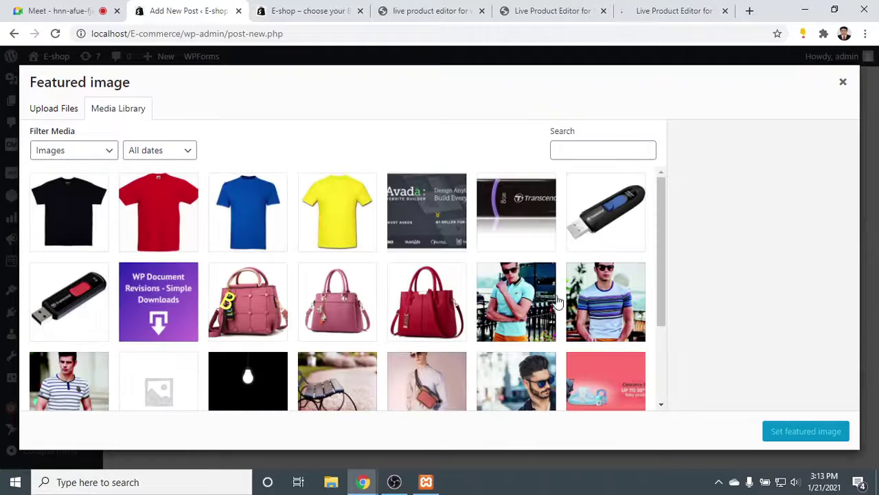
left_click(584, 302)
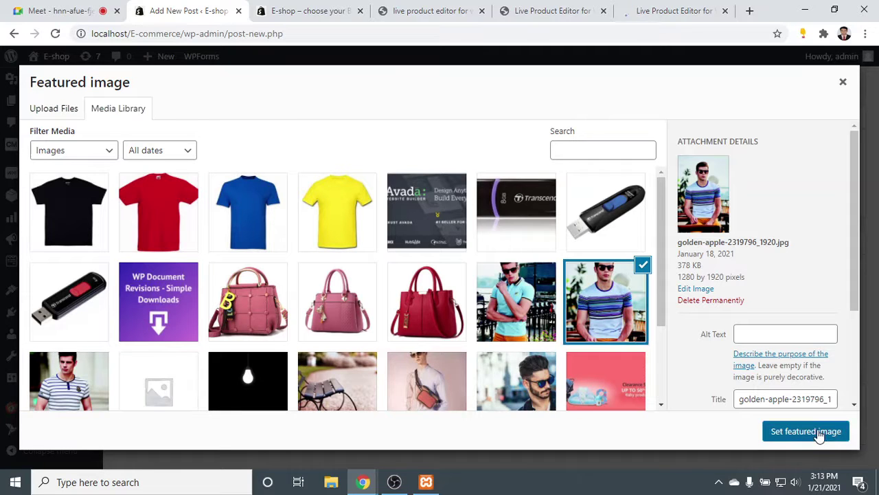
left_click(805, 431)
scroll(783, 382, "down", 1)
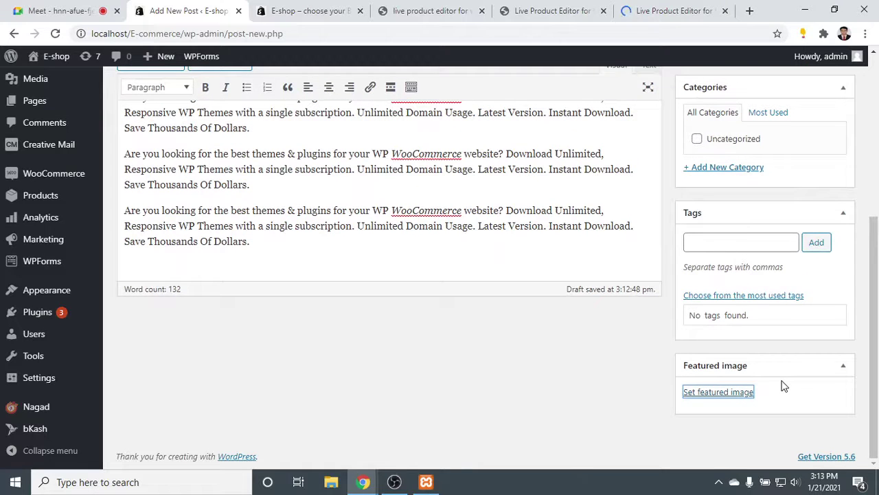
Check the most used categories, return to the full category list, and publish the post.
scroll(783, 388, "up", 4)
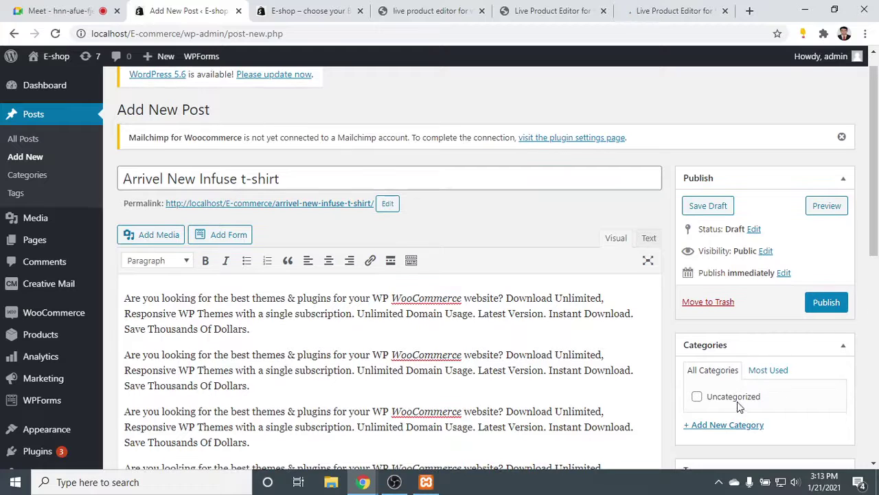
left_click(768, 371)
left_click(715, 372)
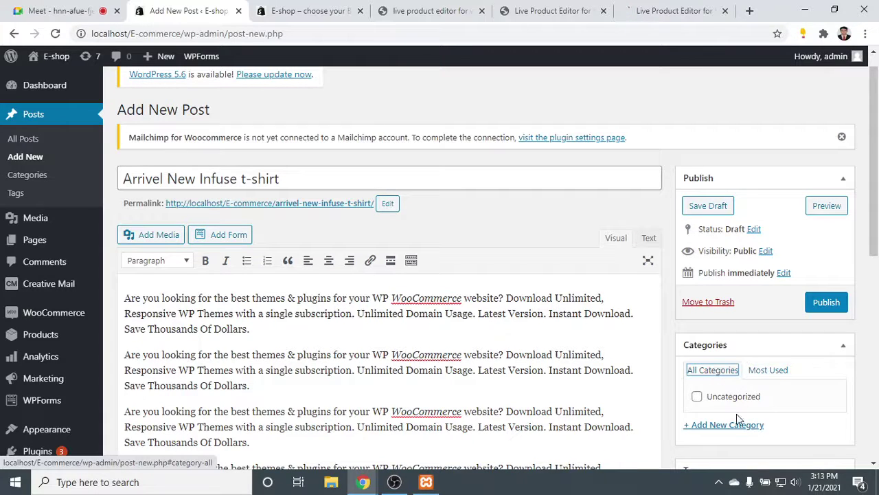
left_click(827, 302)
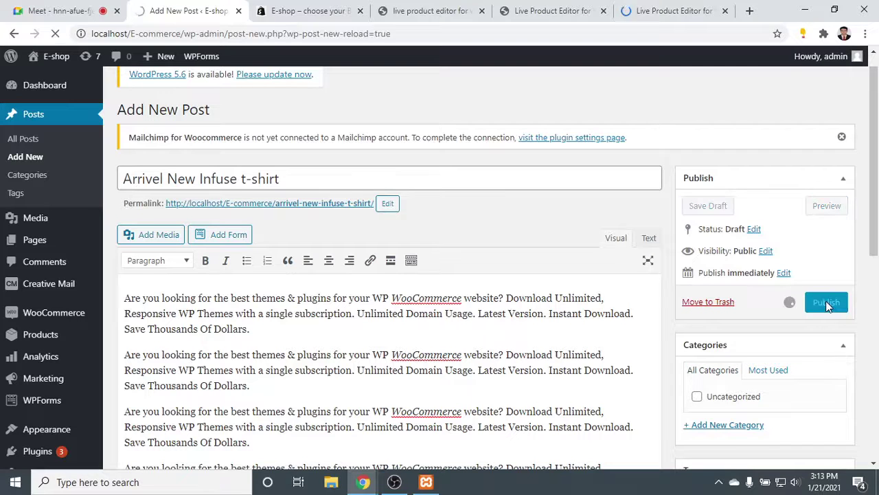
Look through the XforWooCommerce live preview page, including its demo options, and return to the post being published.
left_click(654, 9)
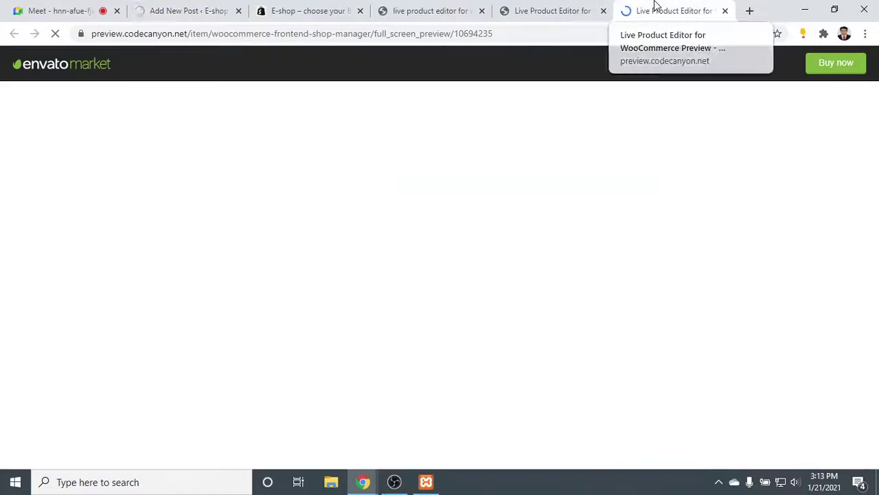
scroll(344, 251, "down", 5)
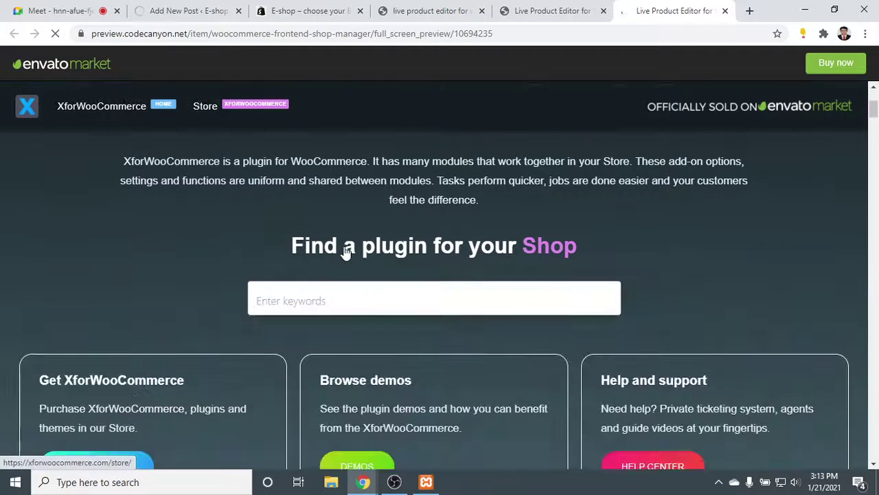
scroll(345, 253, "down", 1)
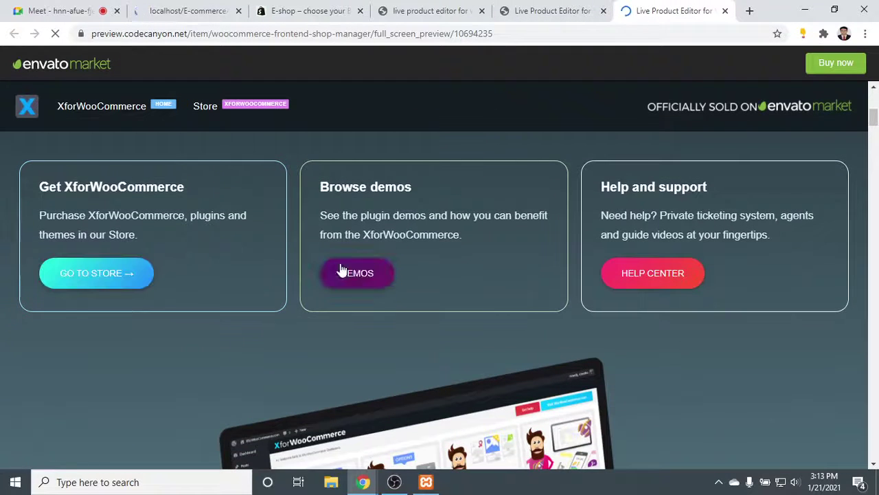
scroll(385, 244, "down", 6)
scroll(377, 290, "up", 7)
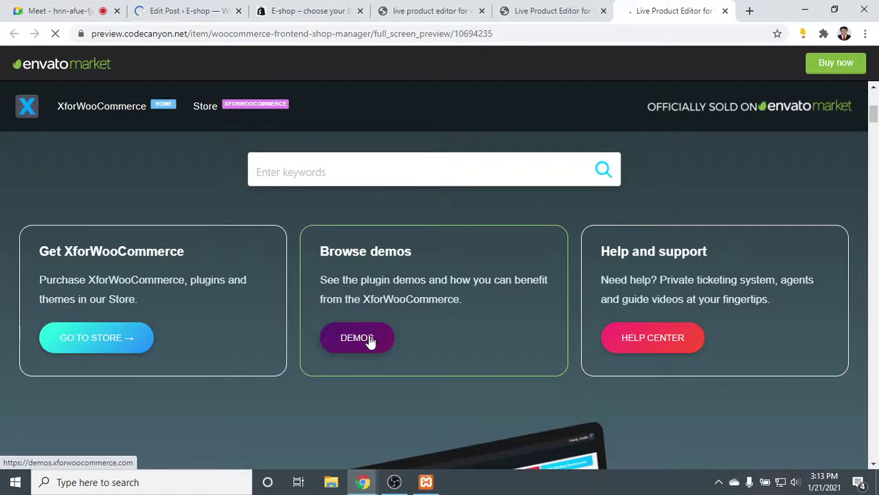
left_click(230, 7)
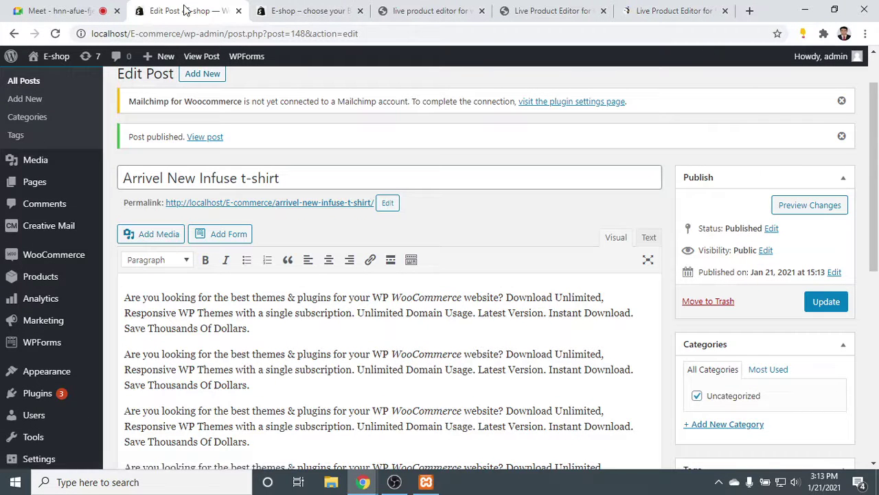
Open the Blog page on the E-shop storefront and look over the new t-shirt post's image and excerpt.
left_click(269, 6)
left_click(445, 100)
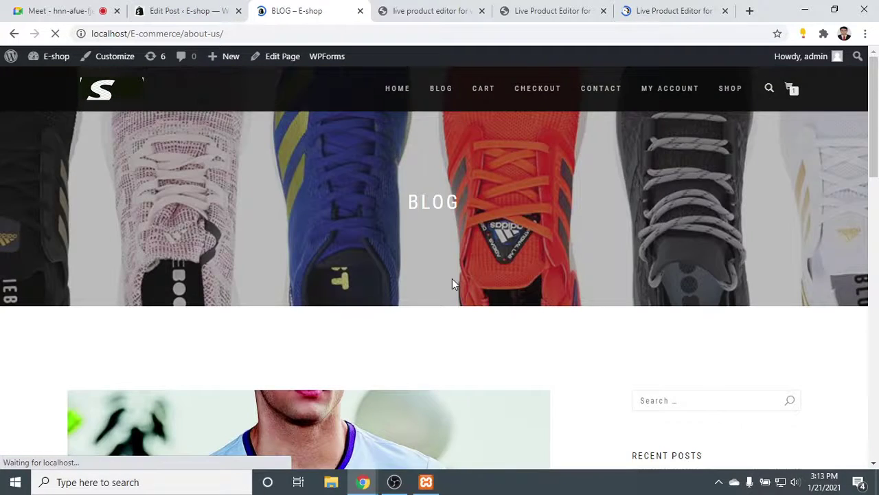
scroll(452, 284, "down", 3)
scroll(275, 226, "down", 2)
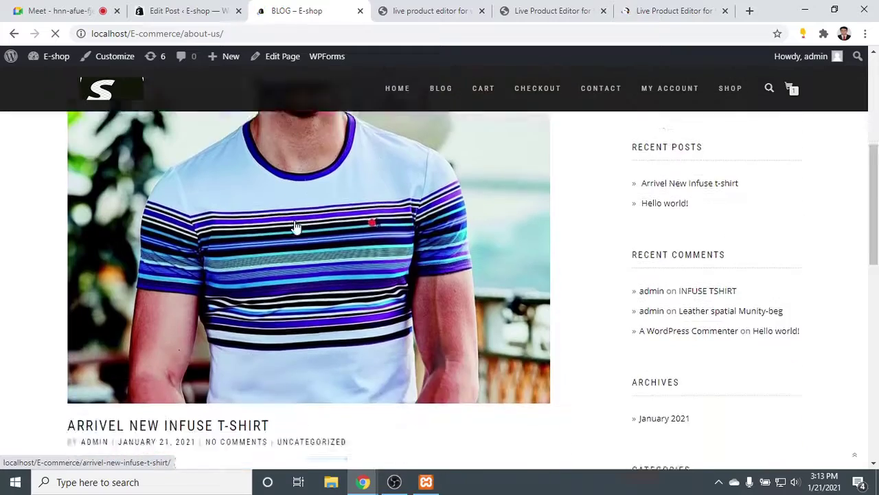
scroll(302, 224, "down", 7)
scroll(304, 224, "up", 6)
scroll(177, 272, "down", 1)
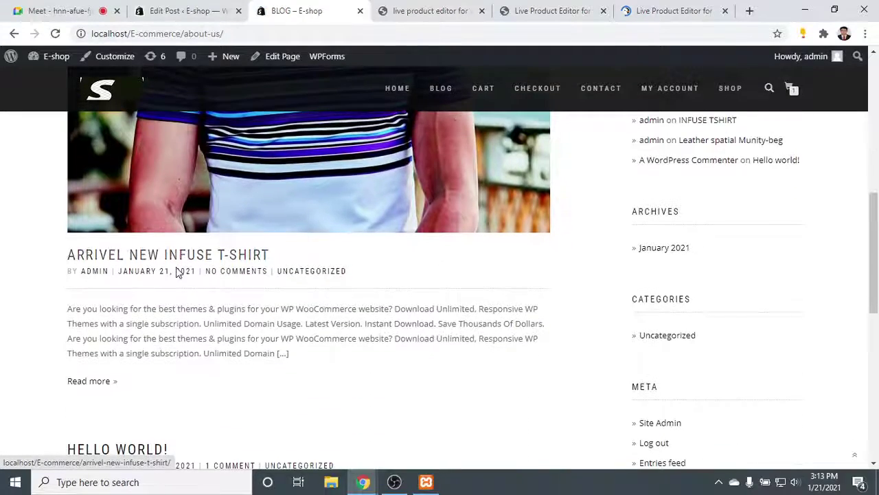
Open the full "Arrivel New Infuse t-shirt" post from its excerpt, read through it, and return to the blog listing.
double_click(136, 309)
left_click(77, 383)
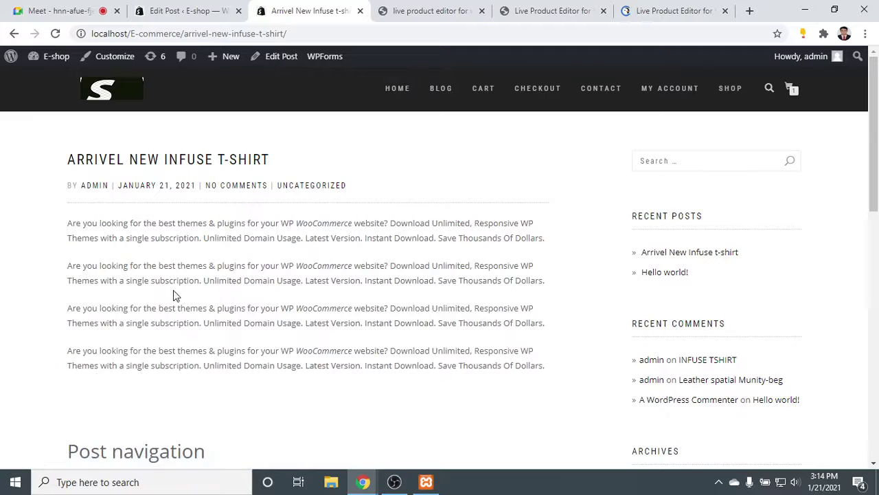
scroll(202, 298, "down", 10)
scroll(245, 410, "up", 10)
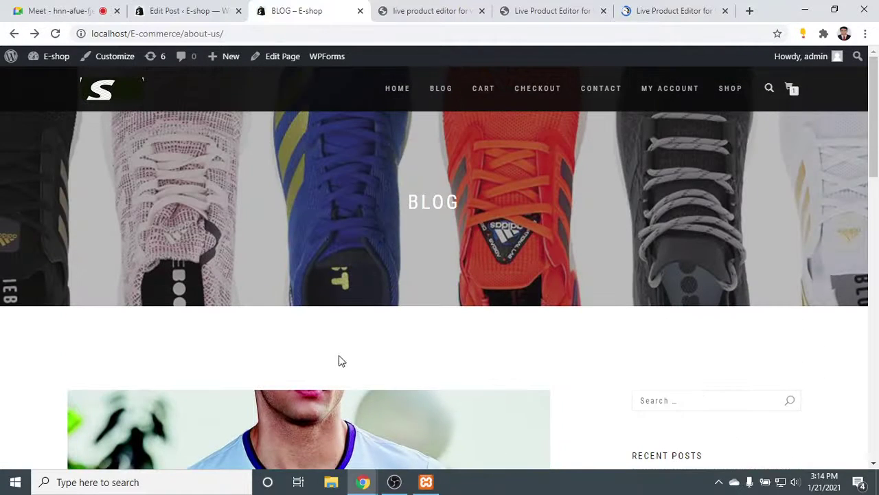
Examine the blog listing's t-shirt and Hello World entries with their images and excerpts, and return to the post editor.
scroll(329, 360, "down", 3)
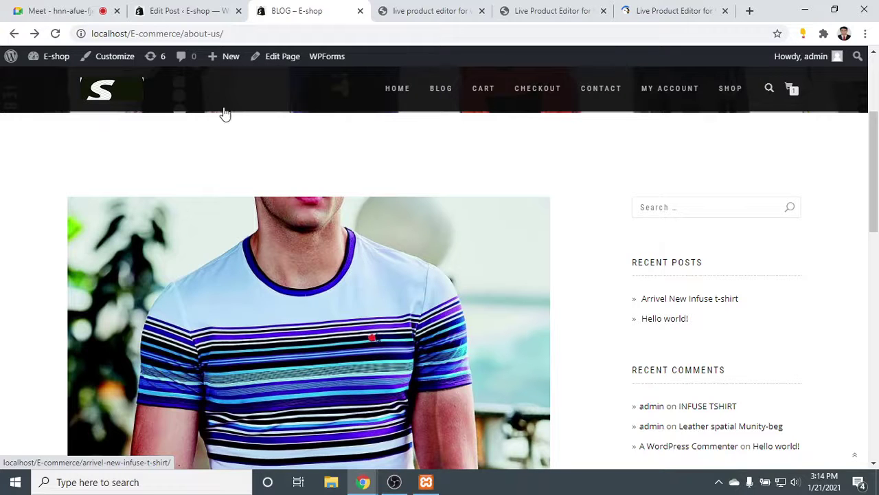
scroll(376, 293, "down", 6)
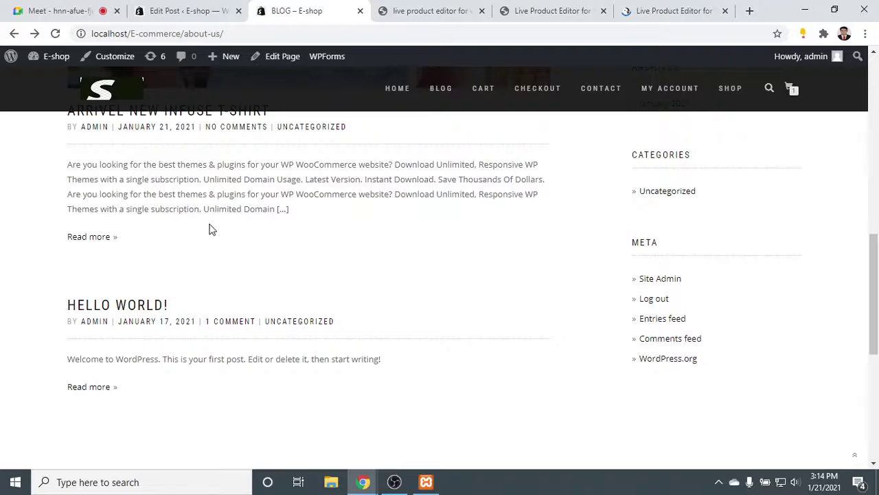
scroll(426, 110, "up", 3)
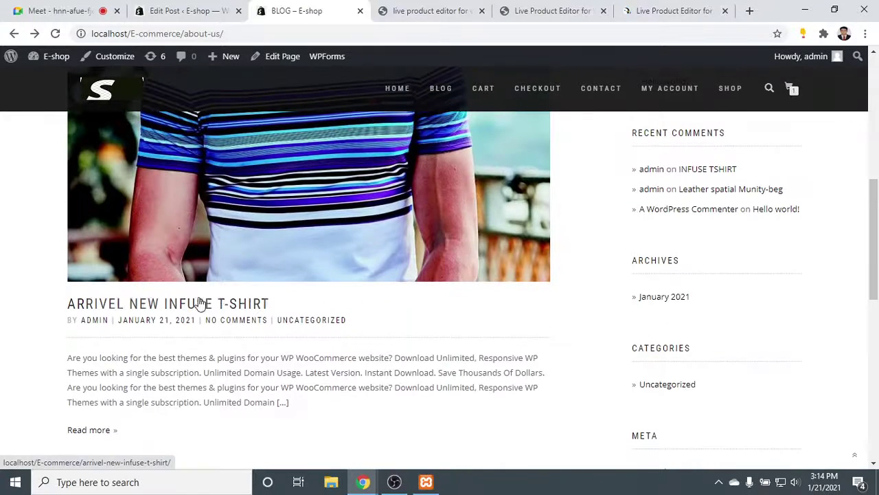
scroll(271, 230, "up", 3)
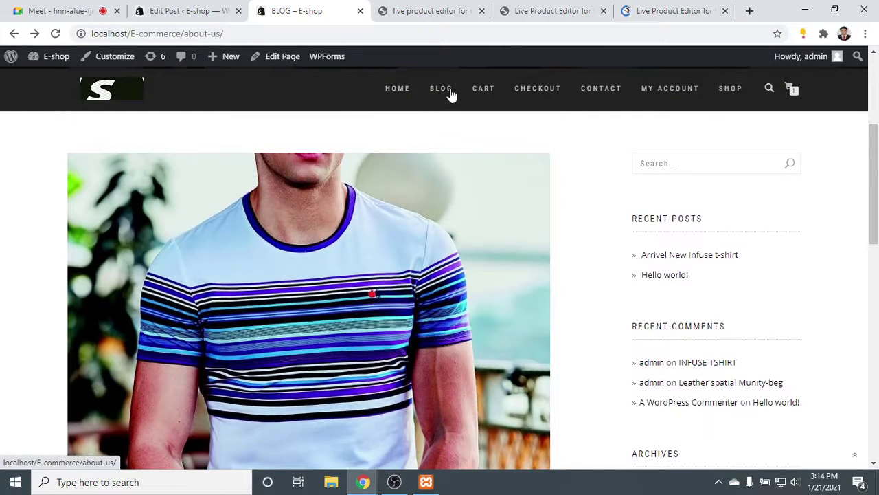
scroll(373, 274, "up", 5)
scroll(365, 272, "down", 15)
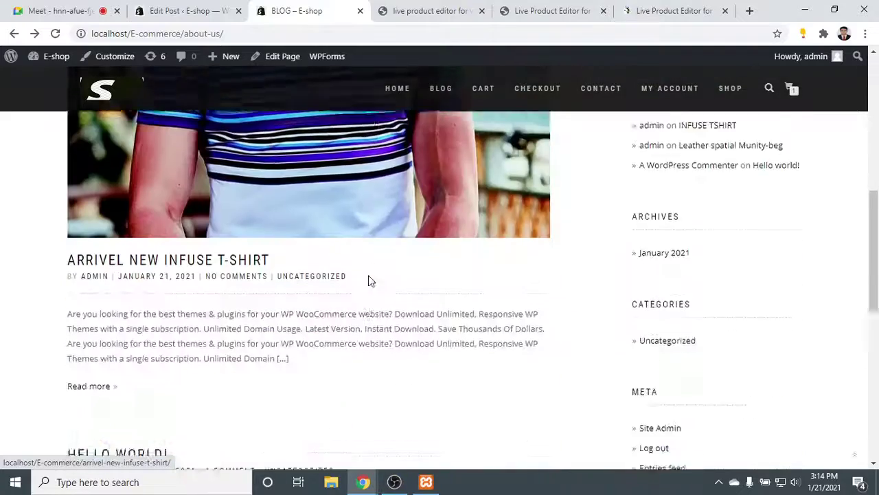
scroll(364, 270, "up", 10)
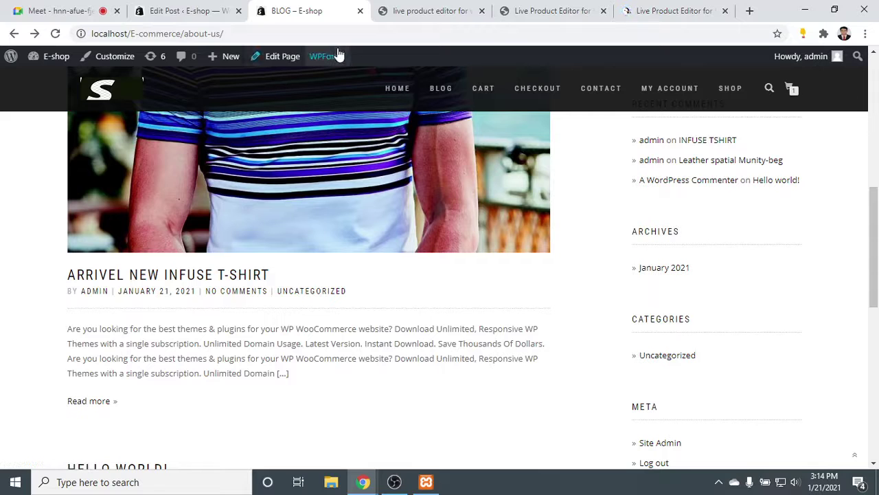
left_click(195, 9)
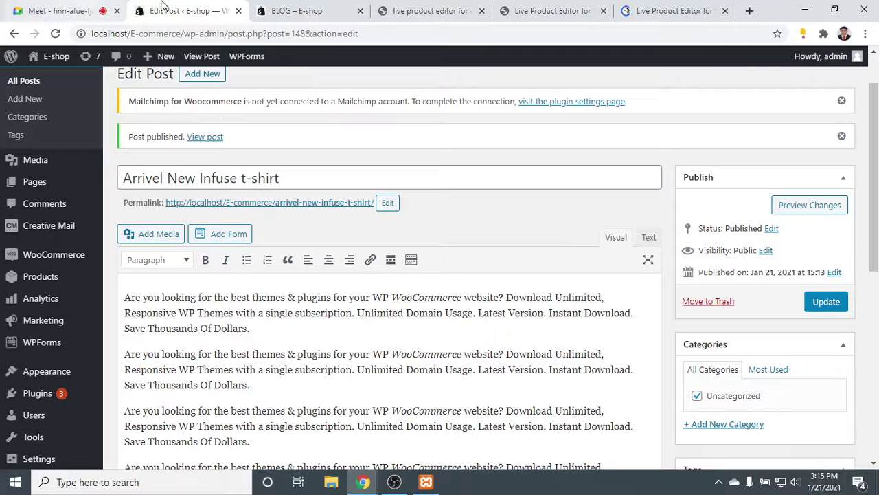
Look through the X for WooCommerce demo pages, including the Live Product Editing demo entry, and close the preview.
left_click(653, 8)
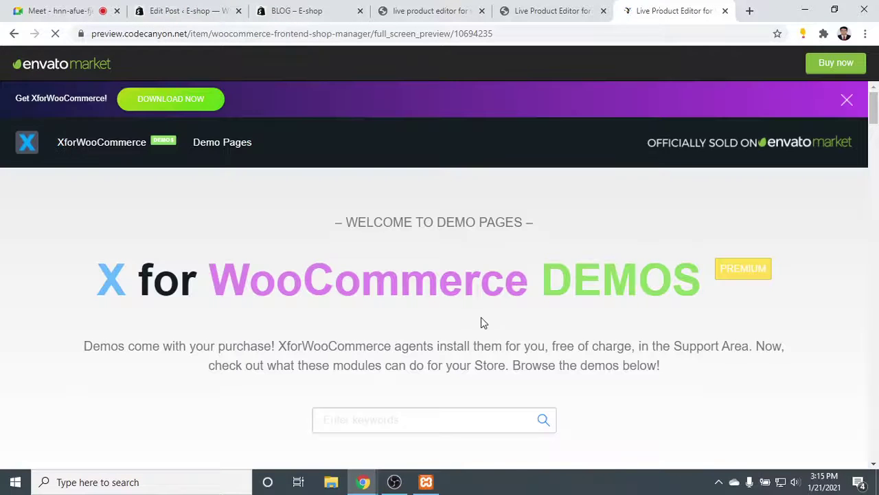
scroll(481, 321, "down", 5)
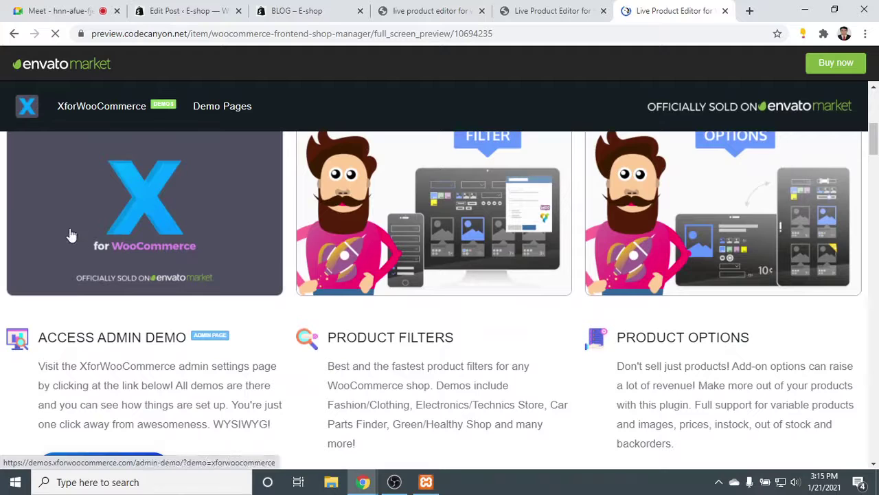
scroll(72, 235, "down", 3)
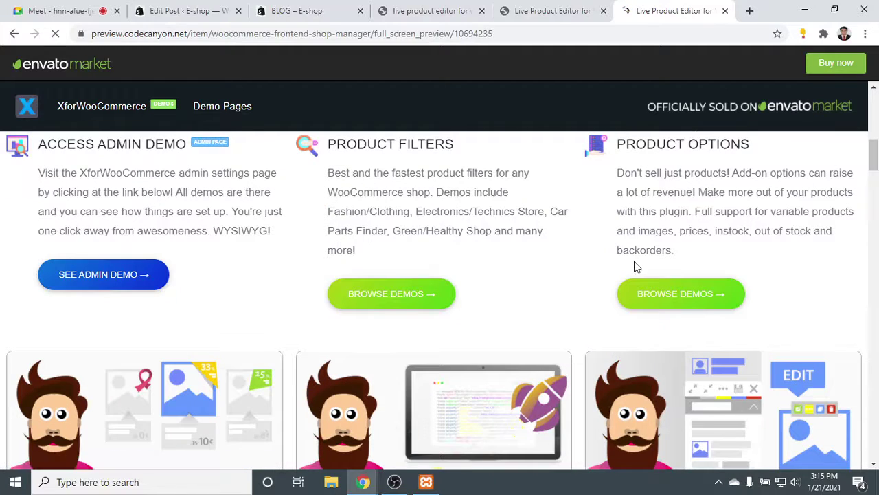
scroll(637, 266, "down", 4)
scroll(637, 267, "down", 12)
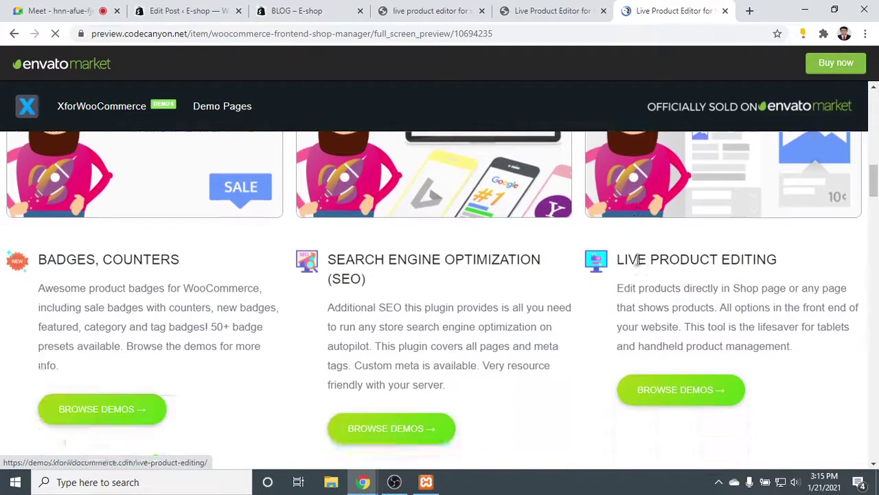
scroll(636, 266, "down", 15)
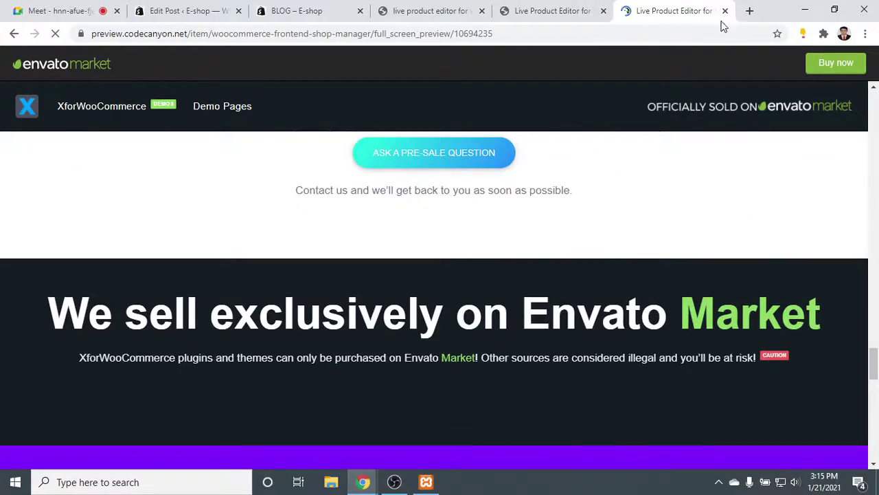
left_click(725, 10)
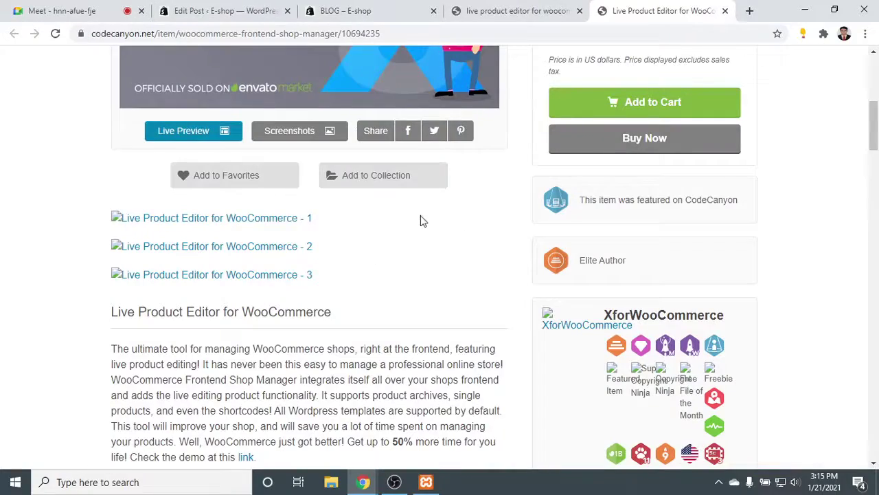
Read the Live Product Editor for WooCommerce item details, from the feature descriptions to the compatibility information.
scroll(424, 221, "down", 1)
scroll(424, 221, "up", 2)
scroll(424, 221, "down", 12)
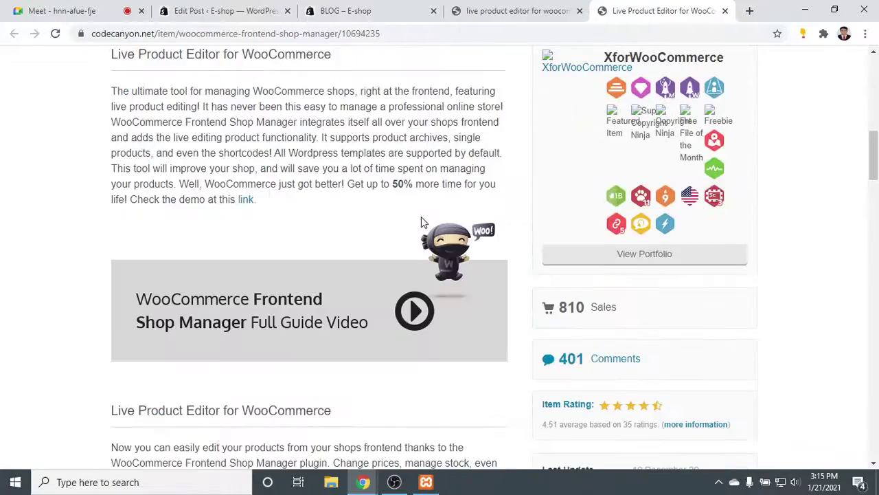
scroll(421, 216, "down", 5)
scroll(421, 217, "up", 12)
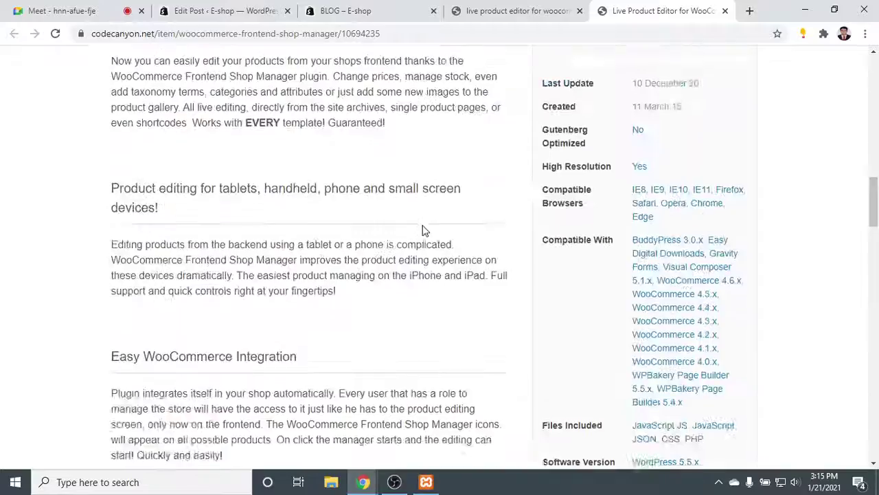
scroll(424, 231, "up", 6)
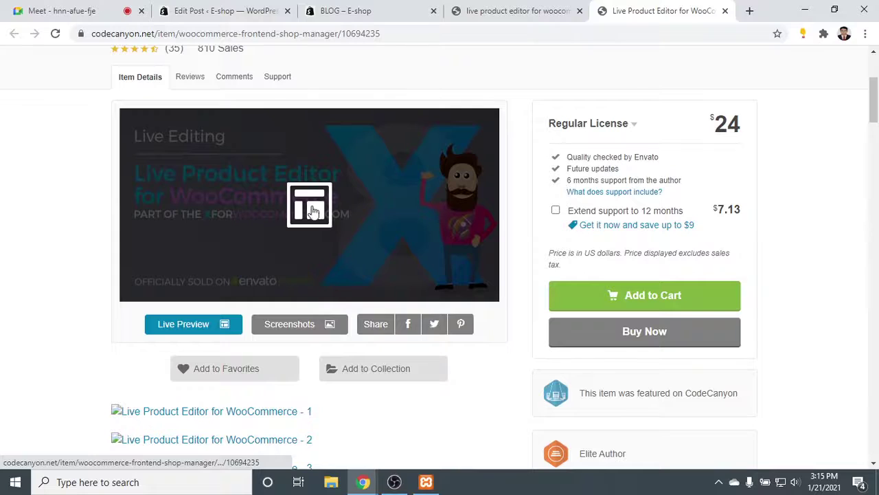
Open the plugin's live preview, look over the XforWooCommerce store, demos and help sections, and close the preview.
left_click(311, 211)
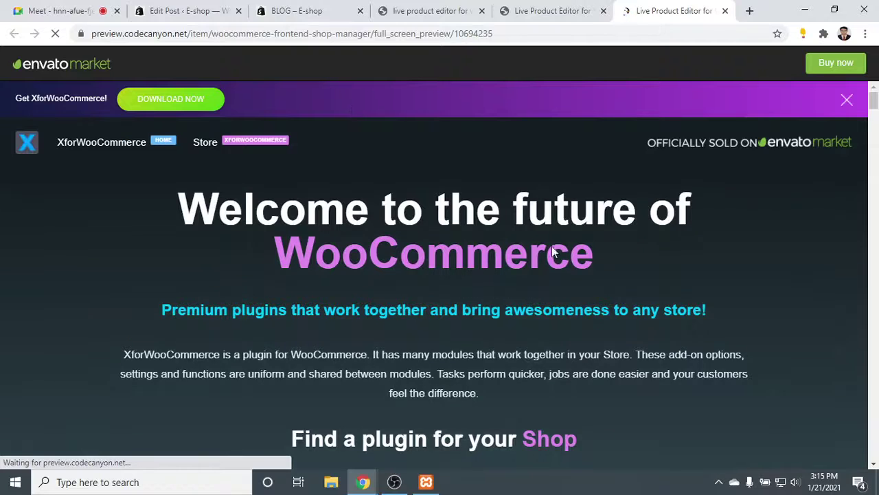
scroll(553, 252, "down", 3)
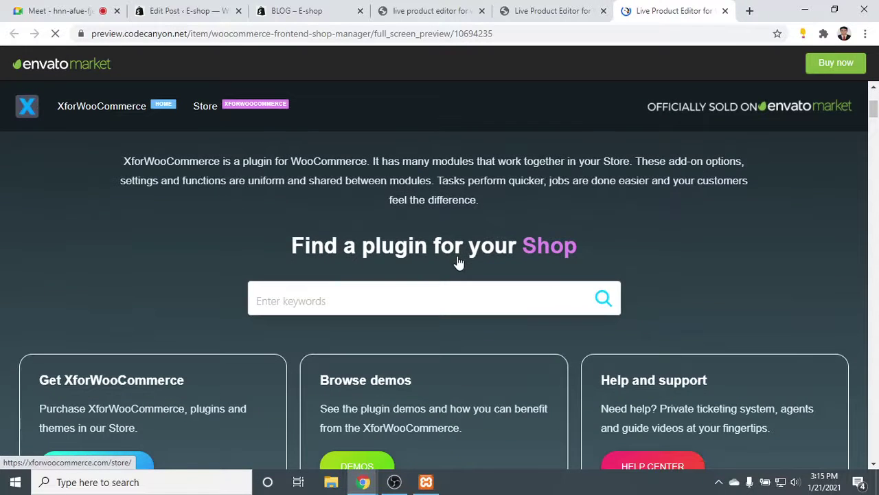
scroll(463, 289, "down", 4)
scroll(403, 296, "down", 2)
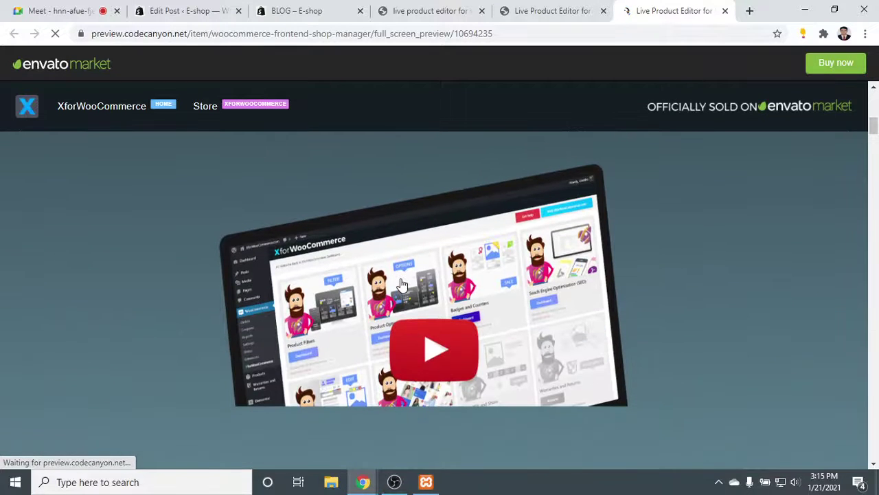
scroll(402, 284, "up", 2)
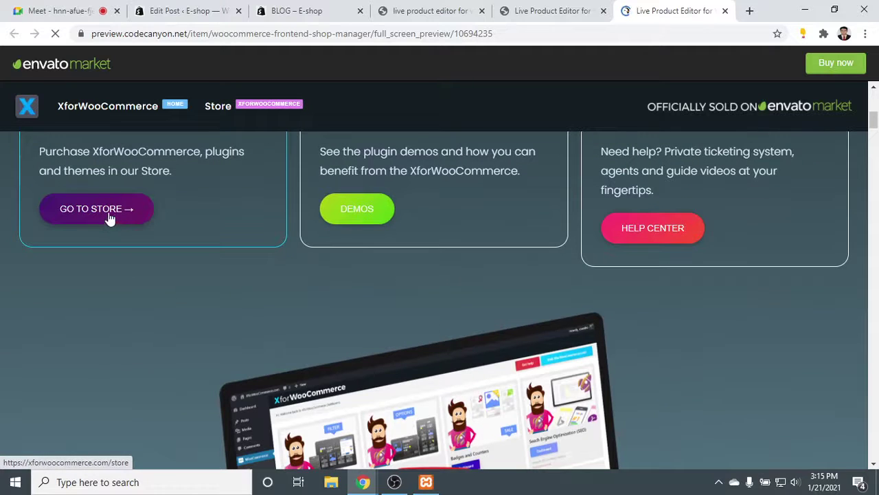
left_click(725, 11)
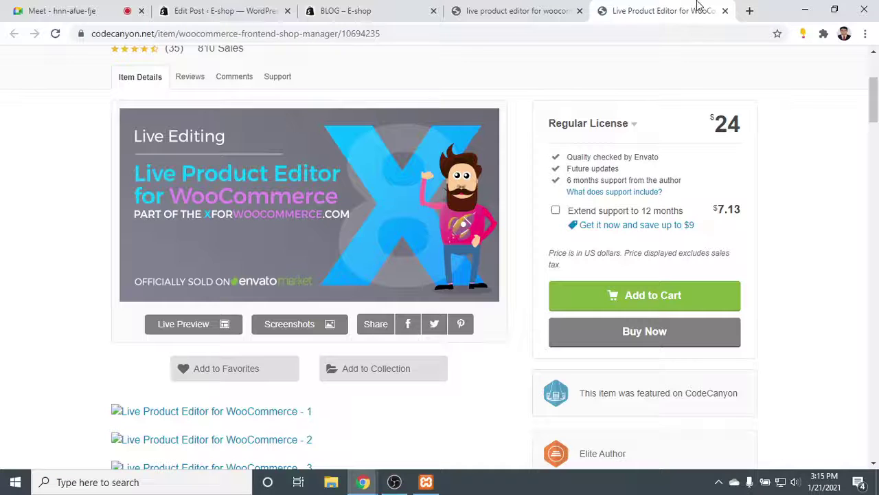
Reload the Live Product Editor item page on CodeCanyon and skim its details.
left_click(55, 33)
scroll(497, 153, "down", 2)
scroll(498, 153, "down", 13)
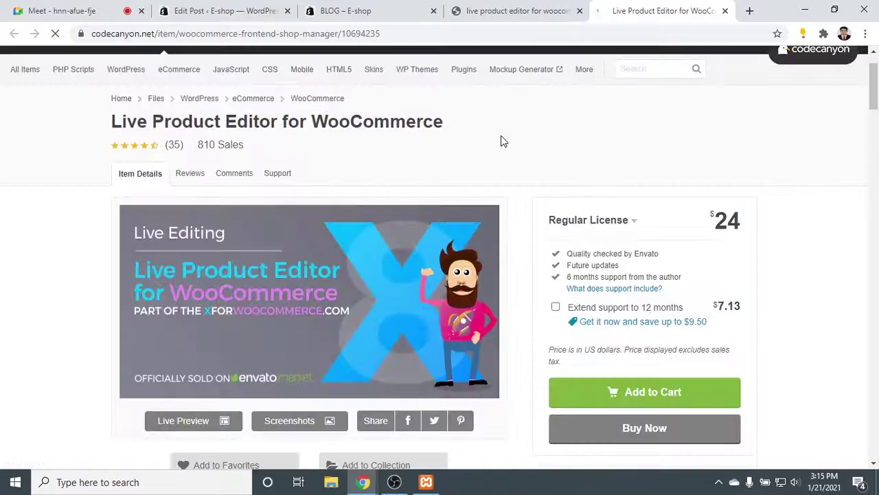
scroll(501, 140, "down", 4)
Review the t-shirt post on the E-shop blog page once more and return to the post editor.
left_click(350, 9)
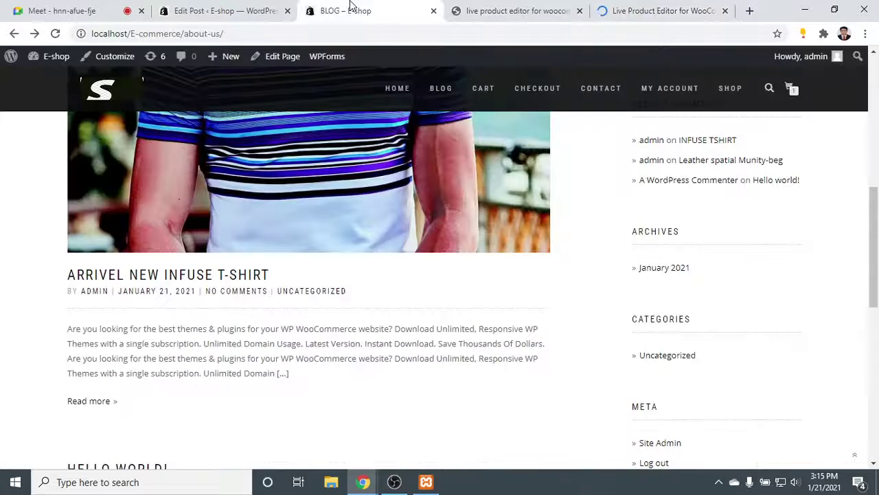
scroll(546, 360, "up", 3)
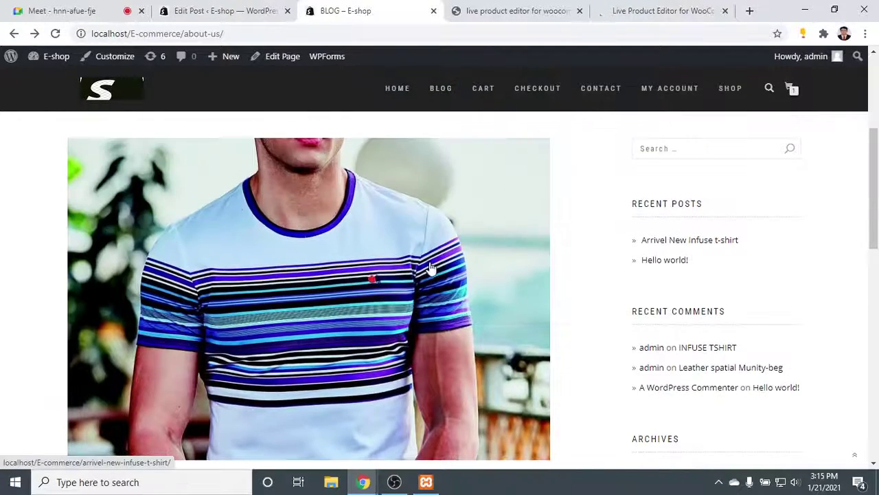
scroll(385, 254, "down", 4)
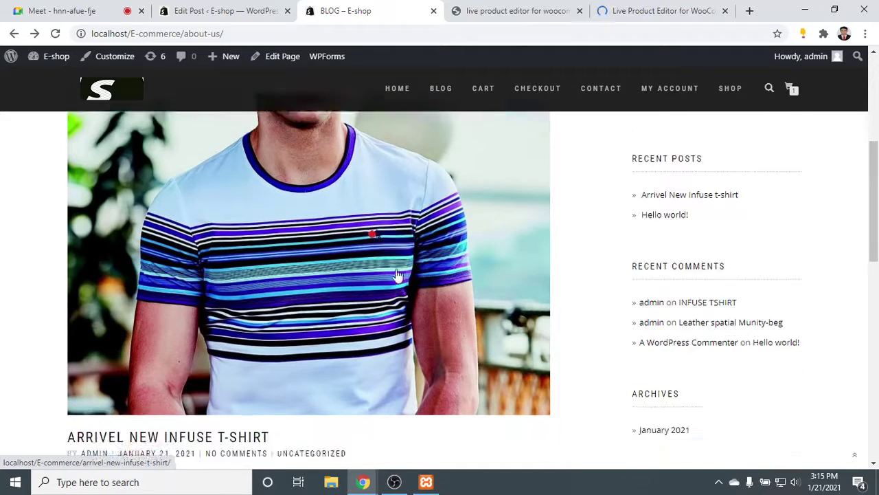
scroll(443, 242, "down", 6)
scroll(357, 257, "up", 12)
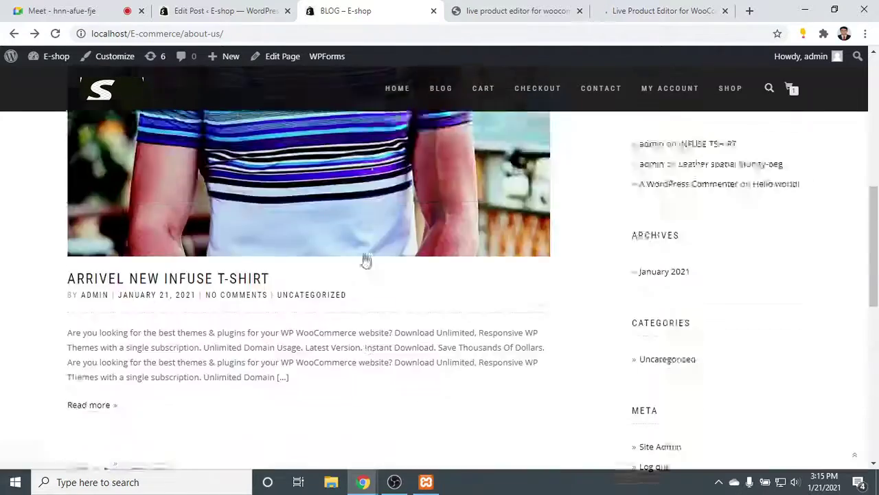
left_click(252, 6)
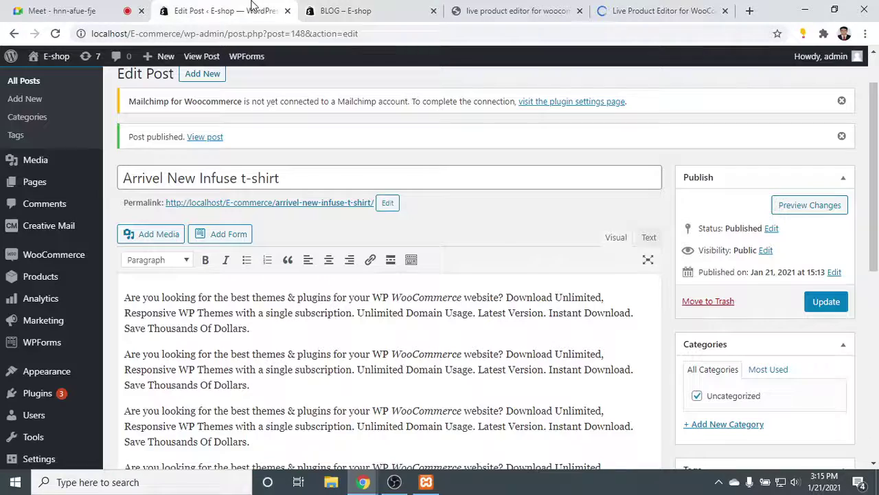
left_click(396, 483)
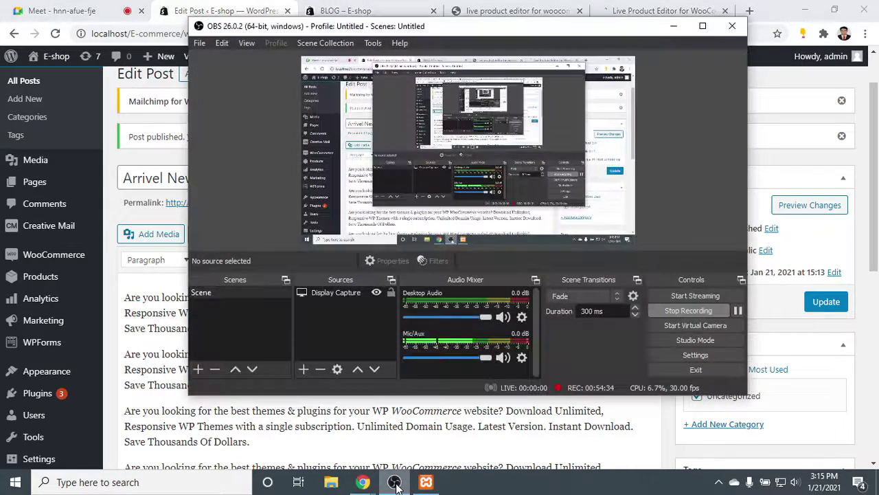
left_click(395, 483)
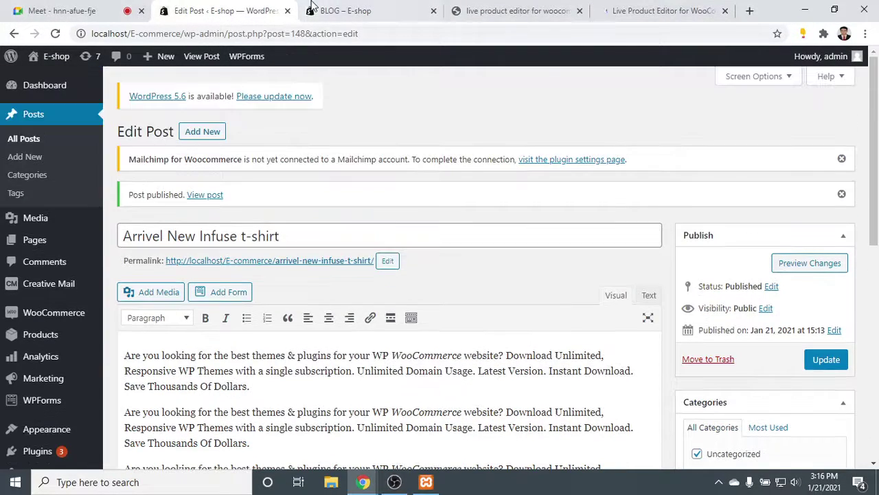
Switch to the E-shop storefront and show its home page.
left_click(332, 8)
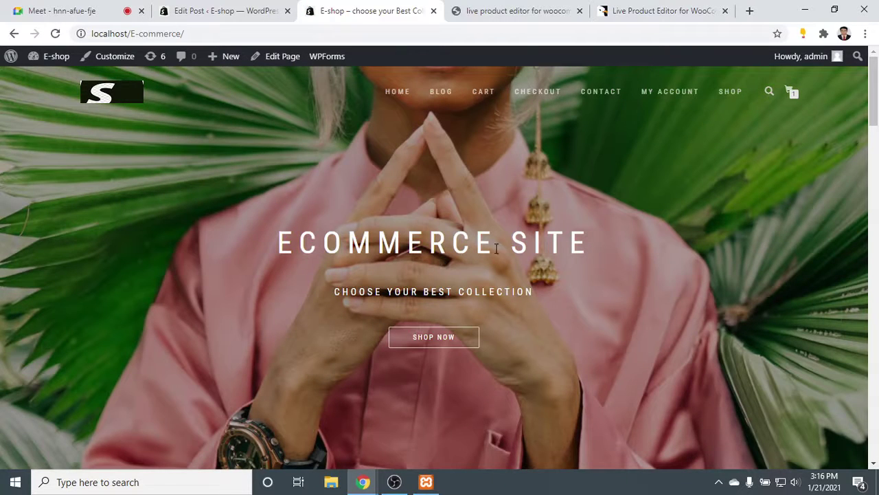
Look through the storefront home page's banner, latest offers, latest products and exclusive products sections.
scroll(268, 69, "down", 10)
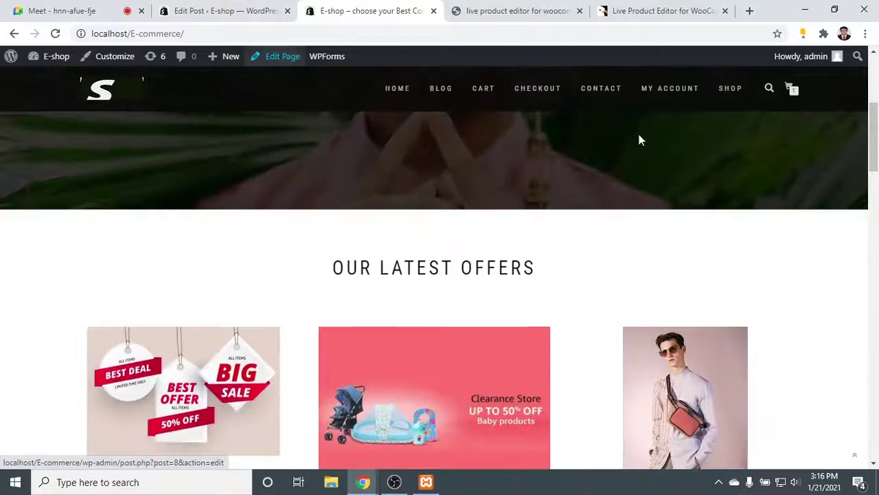
scroll(202, 236, "down", 8)
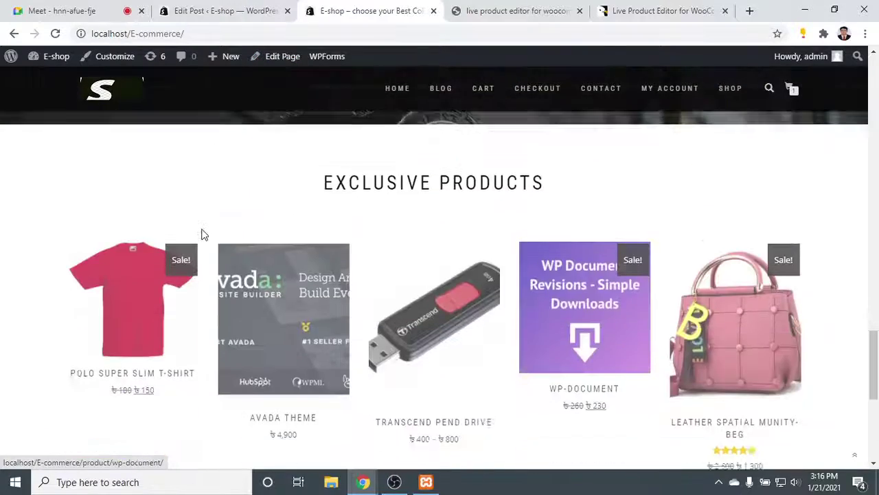
scroll(735, 281, "up", 10)
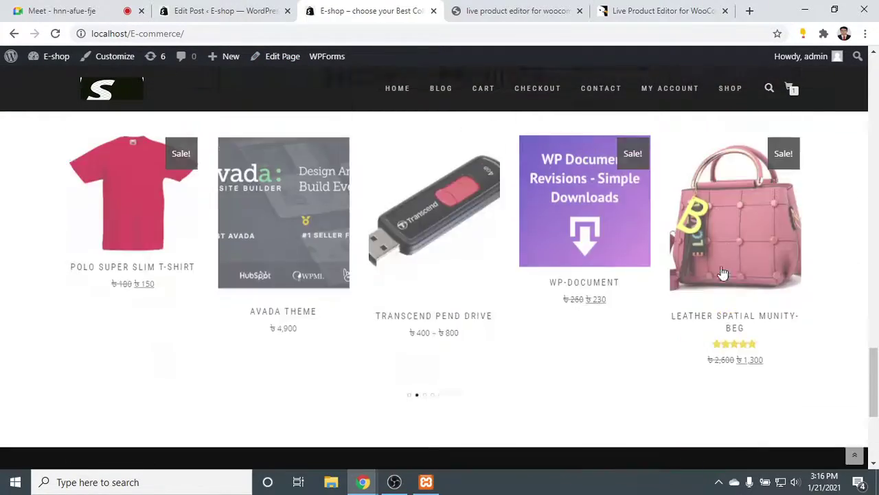
scroll(736, 283, "up", 4)
scroll(736, 283, "down", 14)
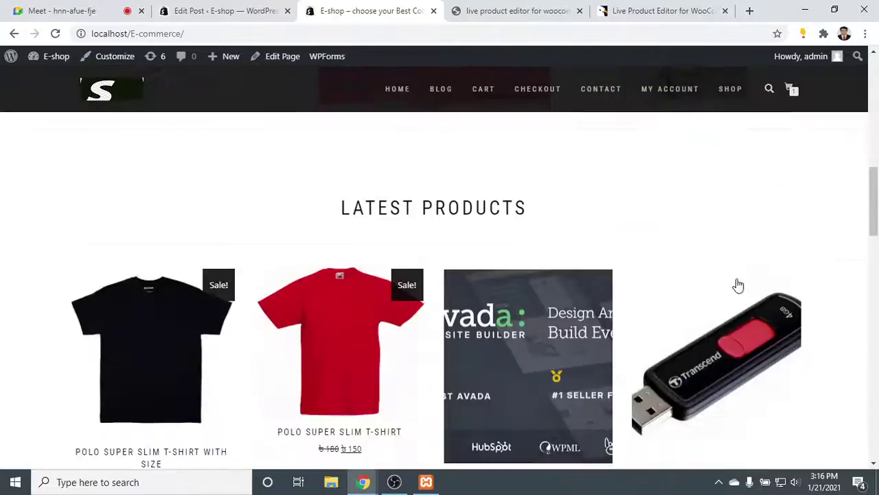
scroll(739, 285, "up", 14)
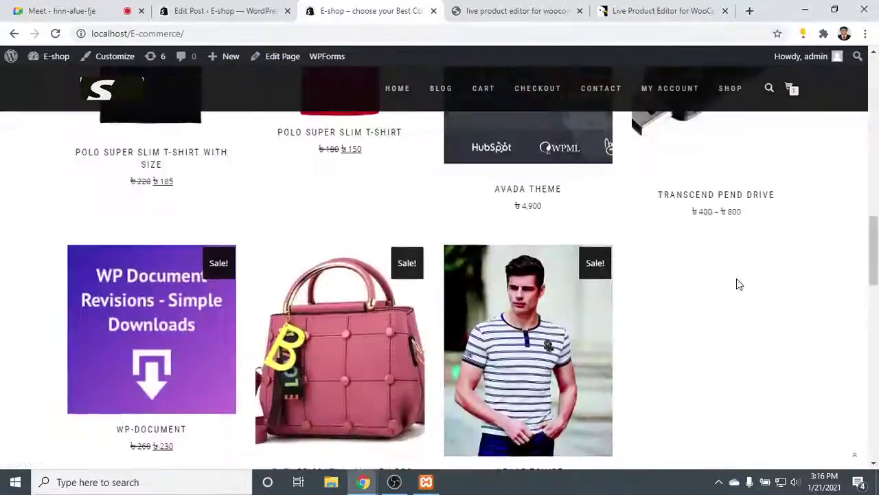
scroll(286, 252, "down", 5)
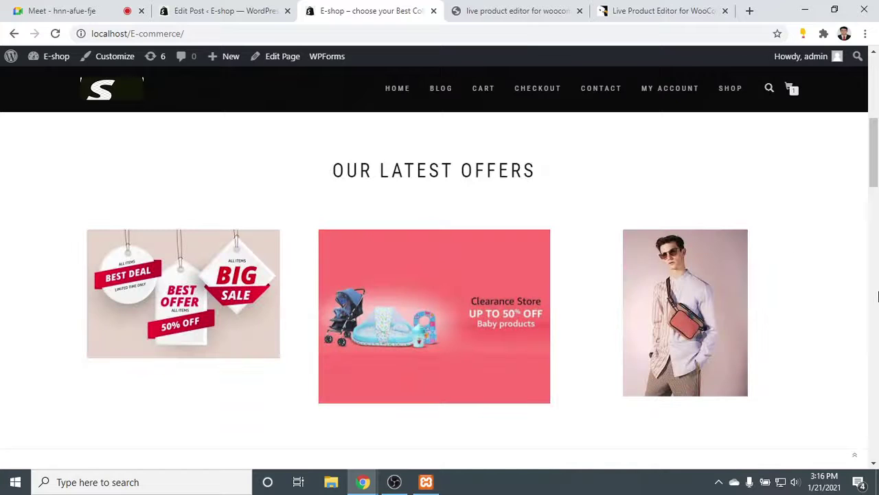
scroll(738, 455, "down", 5)
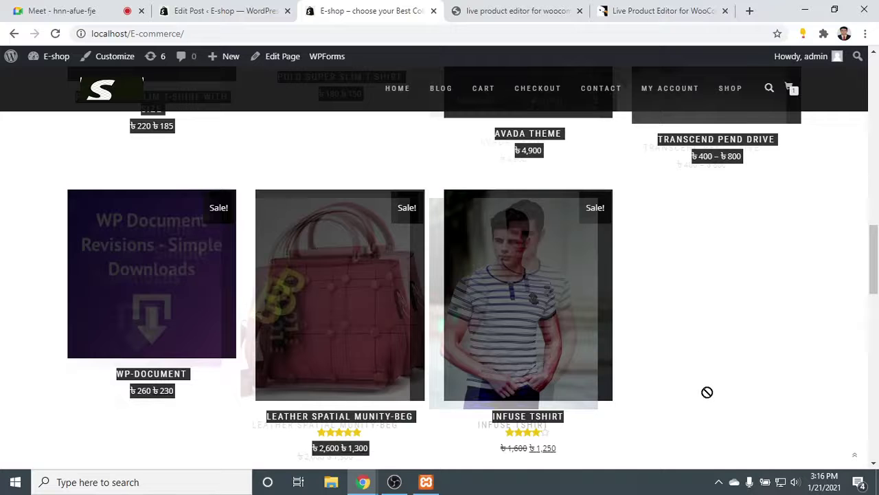
scroll(733, 323, "up", 6)
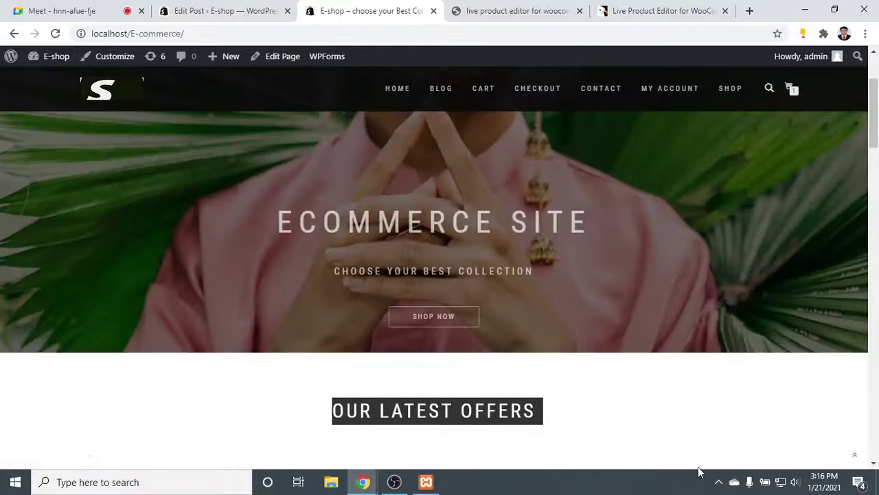
scroll(766, 226, "down", 2)
scroll(783, 337, "down", 3)
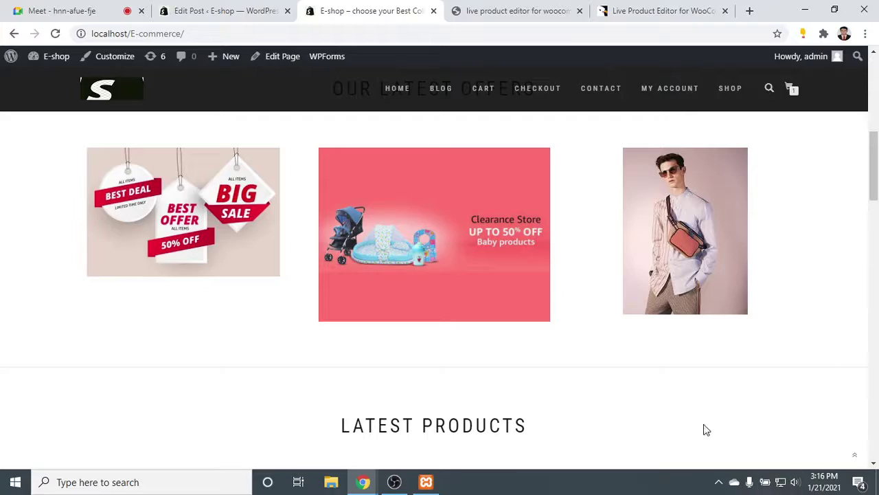
scroll(706, 429, "down", 8)
scroll(618, 316, "up", 1)
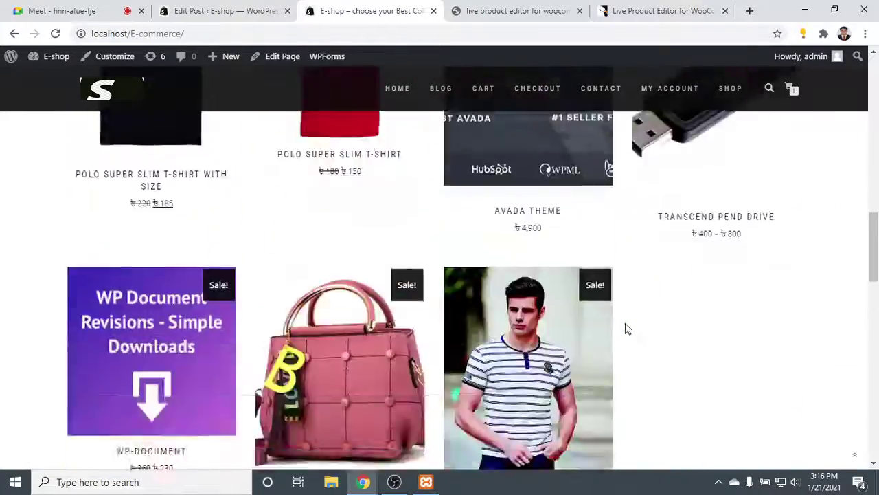
scroll(627, 329, "down", 1)
scroll(628, 327, "up", 4)
scroll(634, 336, "down", 5)
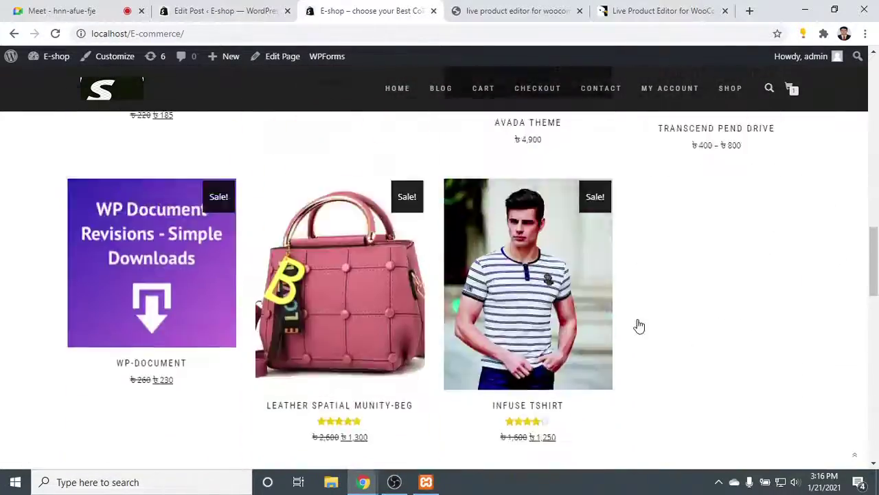
scroll(639, 326, "up", 15)
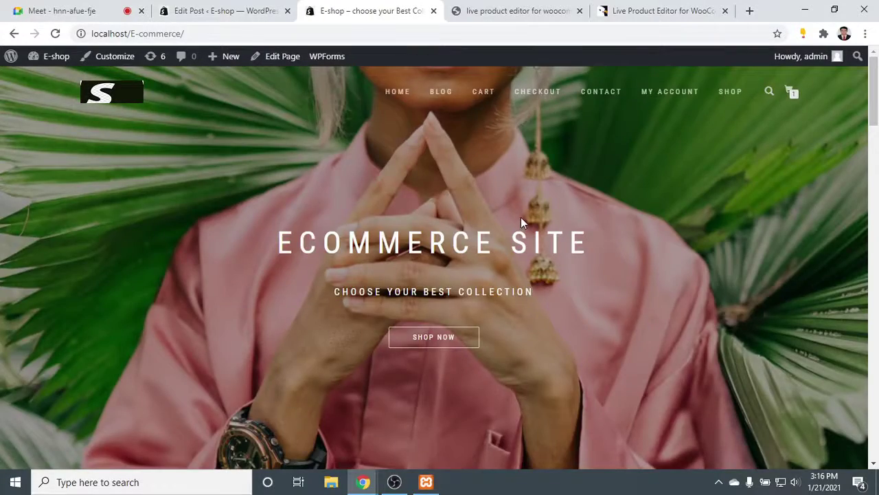
scroll(384, 147, "down", 1)
scroll(412, 206, "down", 5)
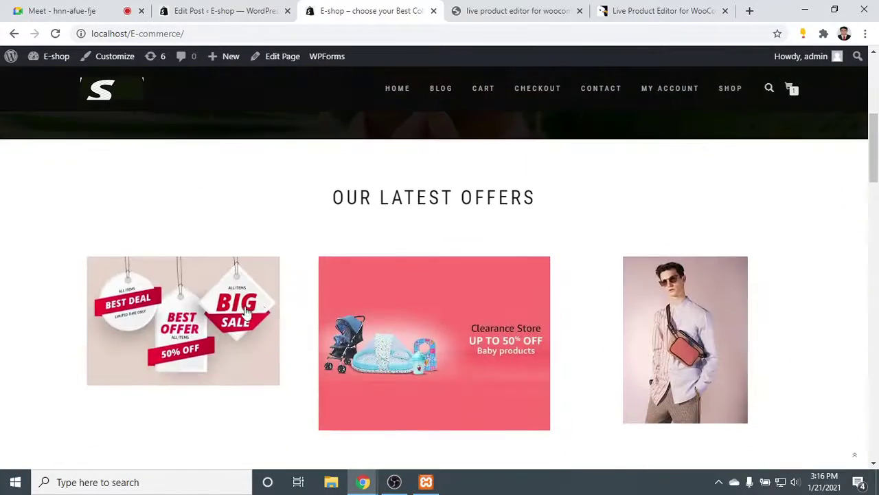
scroll(245, 310, "down", 8)
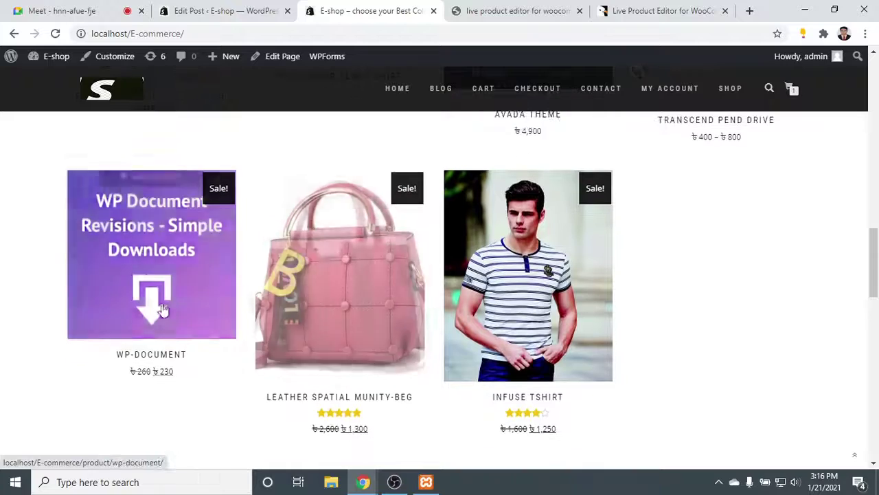
scroll(611, 254, "down", 4)
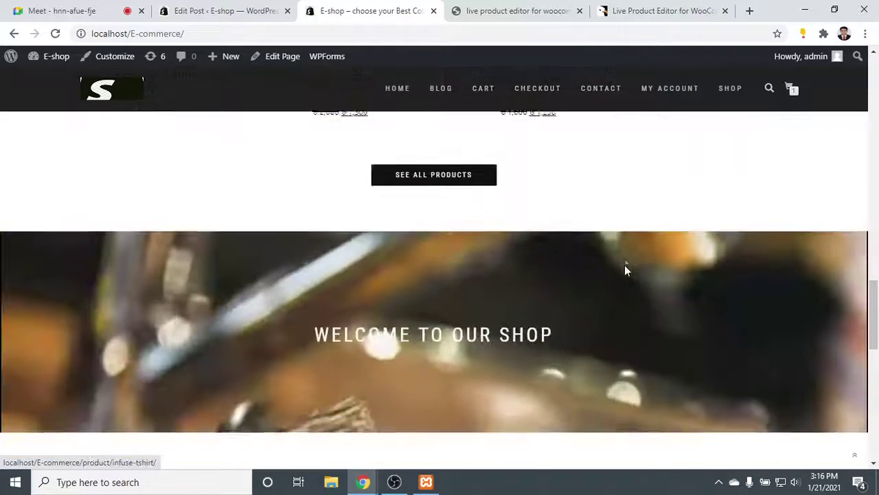
Open the Transcend Pend Drive product from Latest Products, review its capacity and price options, and return to the home page.
scroll(624, 270, "up", 5)
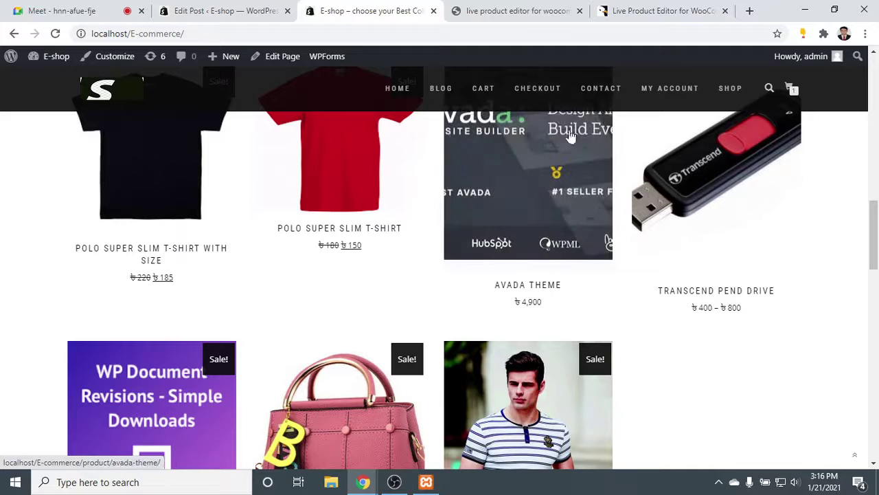
scroll(522, 275, "up", 1)
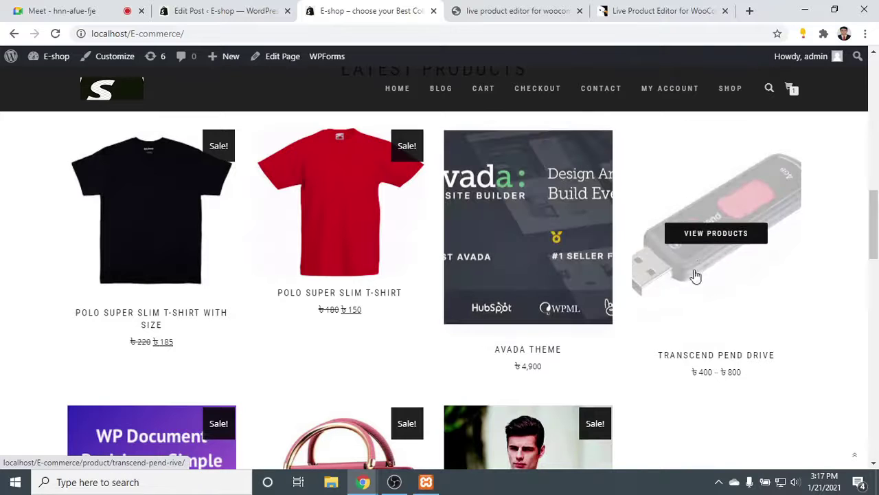
left_click(728, 279)
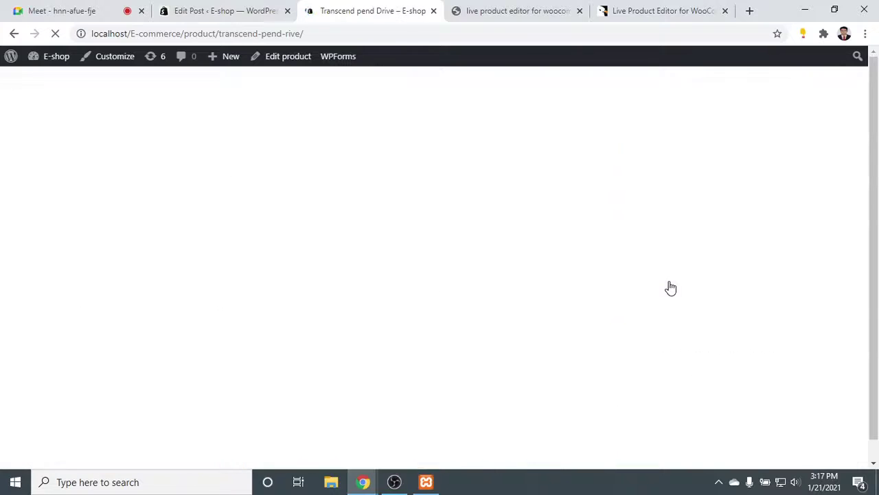
scroll(664, 257, "down", 2)
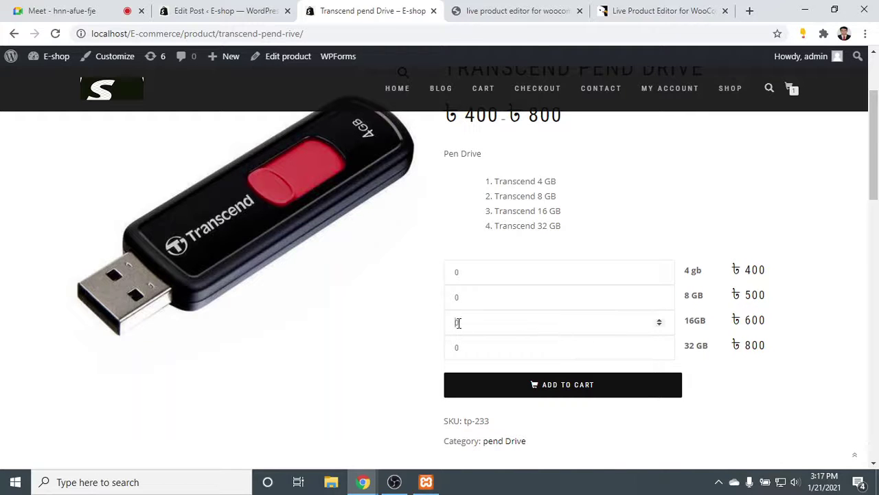
left_click(536, 322)
scroll(536, 322, "down", 2)
scroll(536, 326, "up", 1)
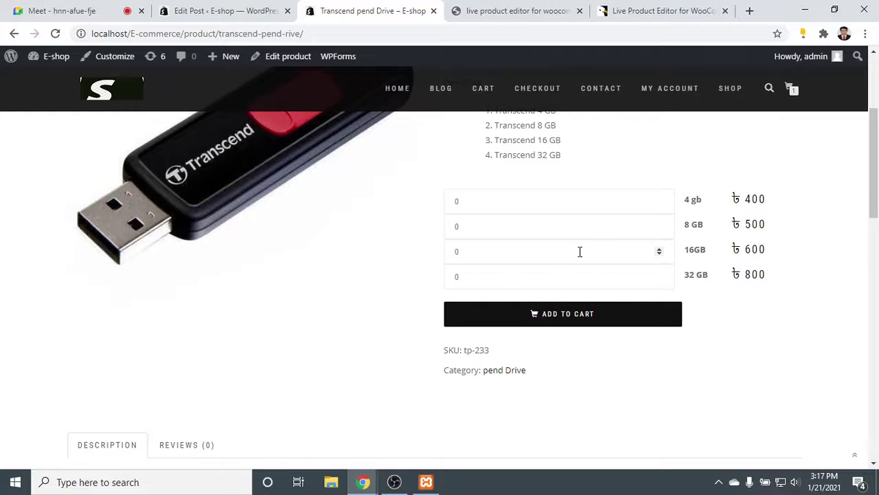
left_click(14, 33)
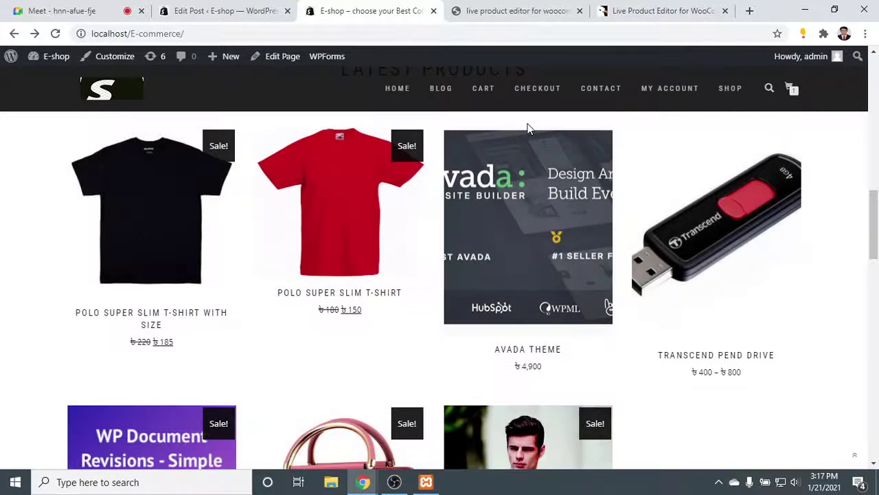
Compare the purchase options offered on the Latest Products items, including the pen drive, WP-Document, leather bag and t-shirts.
mouse_move(709, 191)
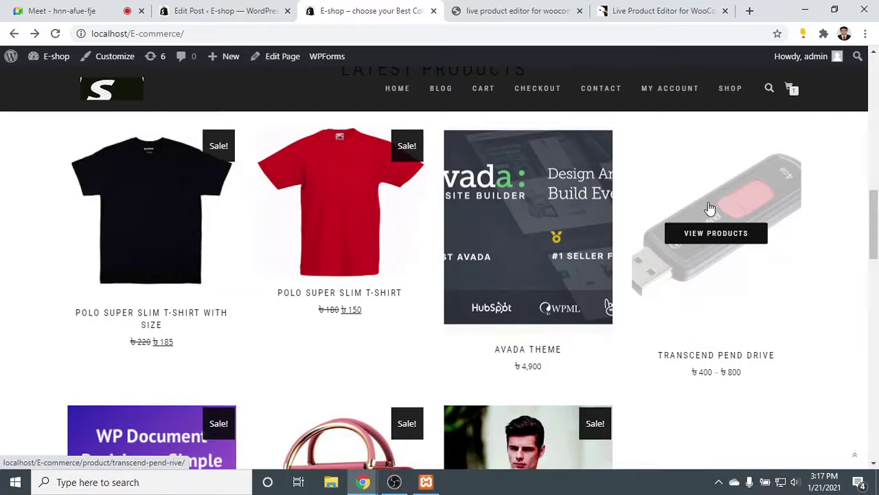
scroll(710, 208, "down", 3)
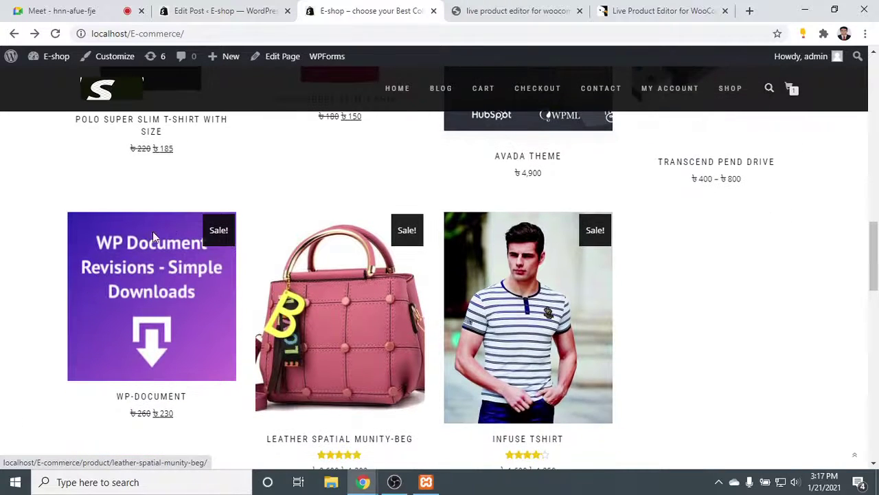
mouse_move(162, 279)
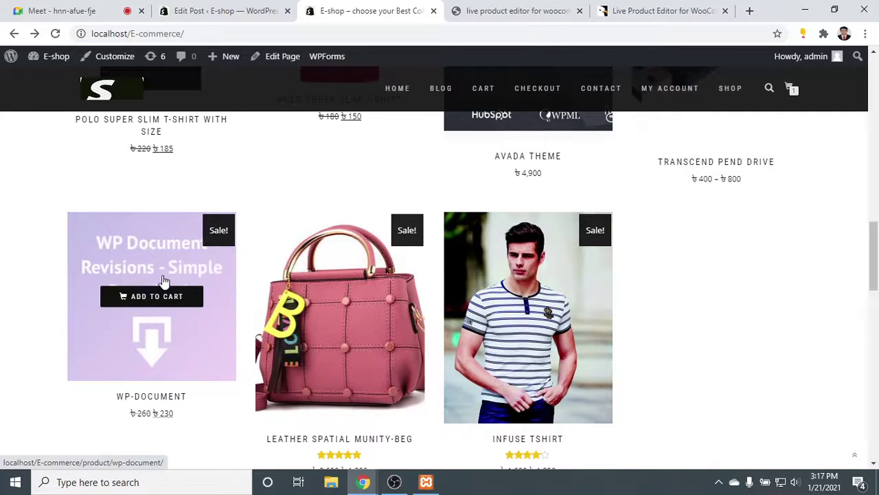
mouse_move(344, 310)
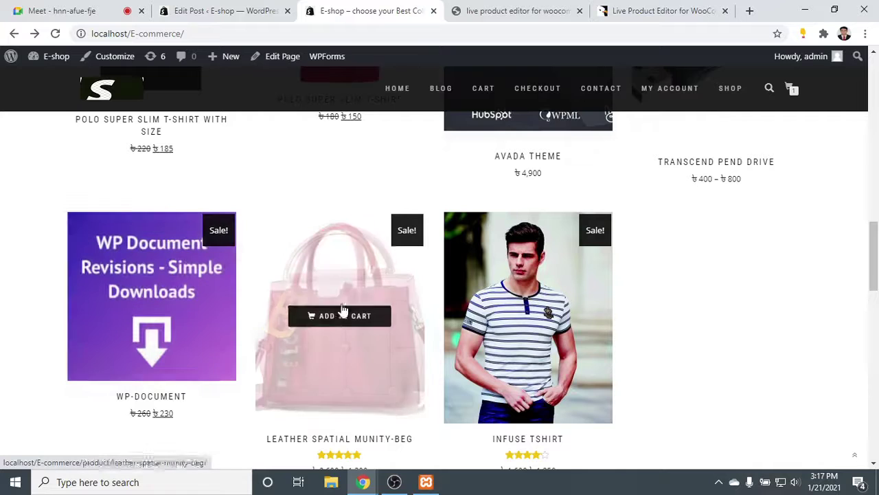
scroll(343, 289, "down", 1)
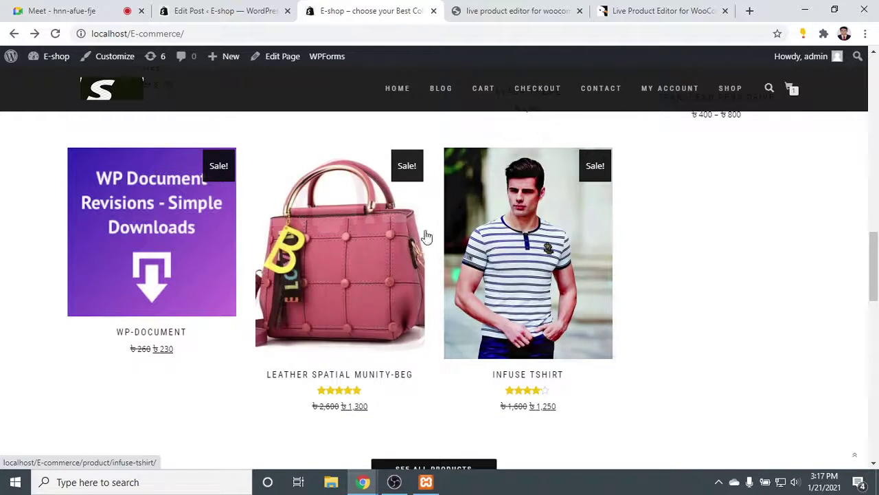
mouse_move(566, 259)
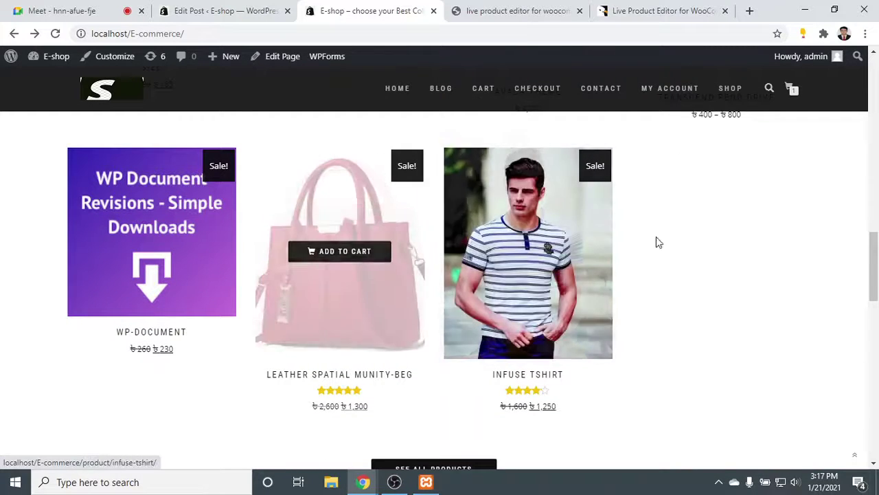
scroll(657, 240, "down", 2)
scroll(646, 251, "up", 7)
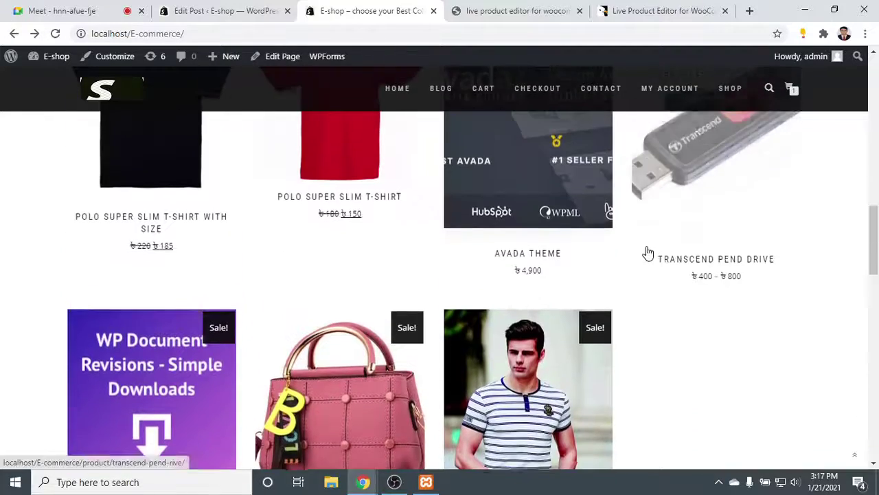
scroll(165, 323, "down", 1)
scroll(137, 274, "down", 3)
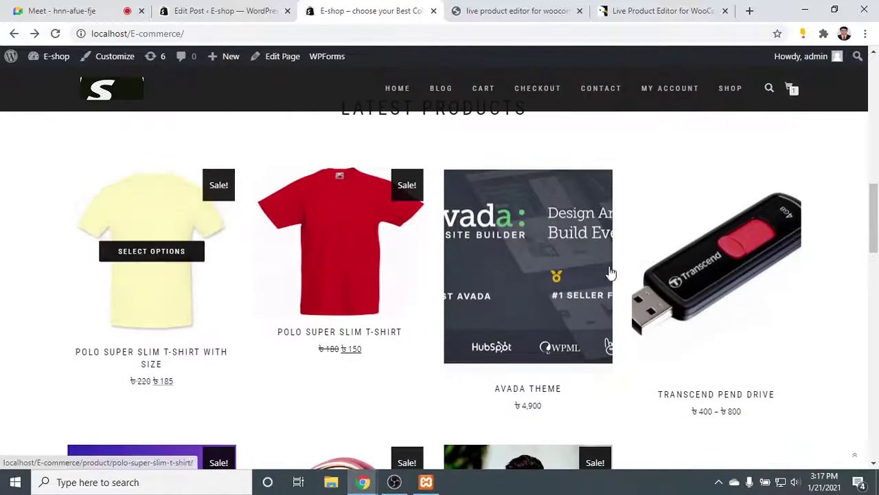
scroll(836, 281, "down", 4)
scroll(248, 210, "down", 1)
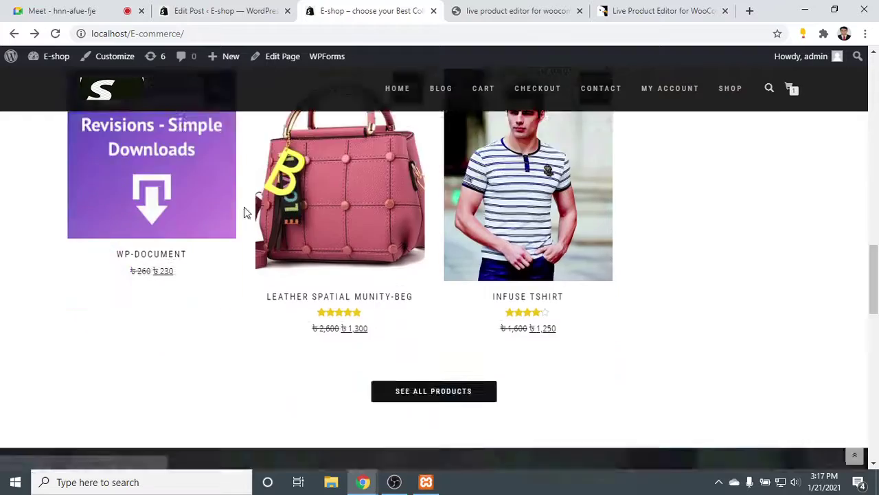
Review the home page's welcome banner, Exclusive Products section and footer with shop information, recent comments and reviews.
scroll(263, 199, "up", 15)
scroll(266, 201, "up", 1)
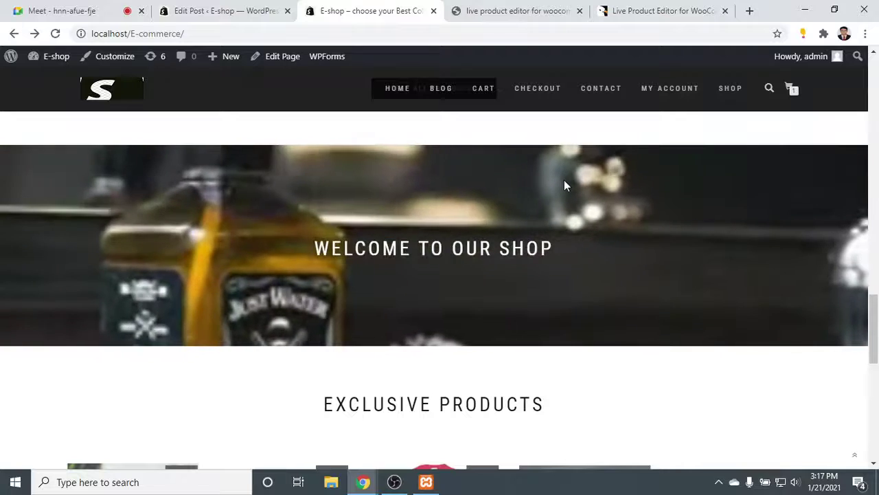
scroll(467, 193, "down", 2)
scroll(468, 202, "down", 6)
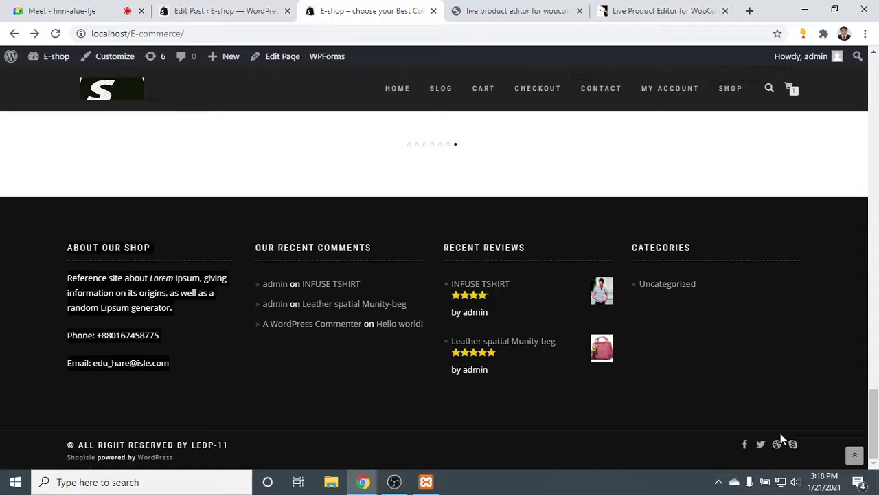
Return to the Live Product Editor item page on CodeCanyon and open its demo video.
left_click(663, 10)
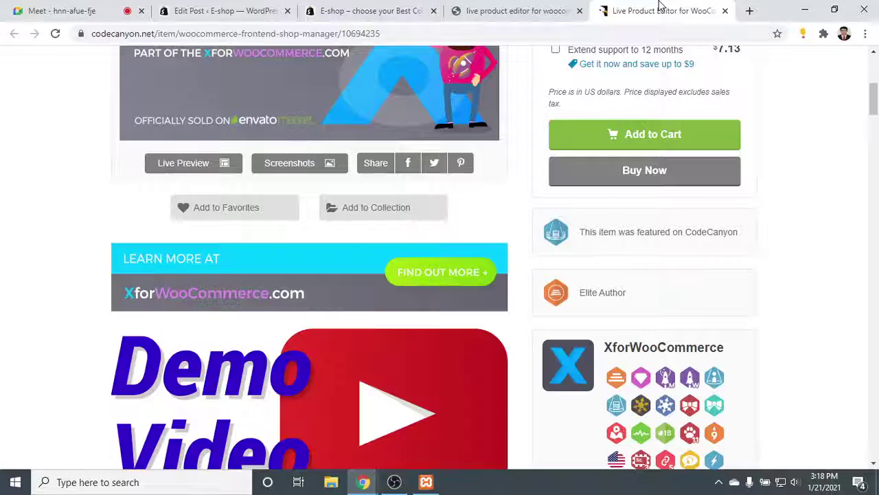
scroll(412, 224, "down", 3)
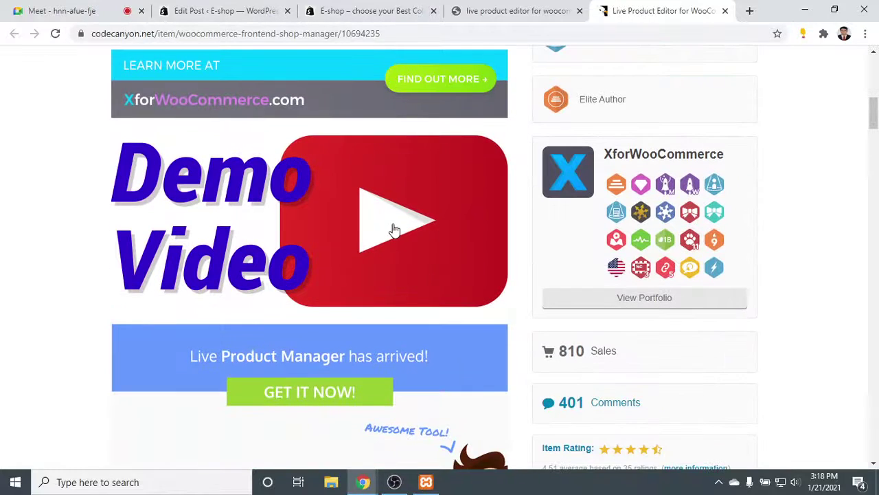
left_click(395, 230)
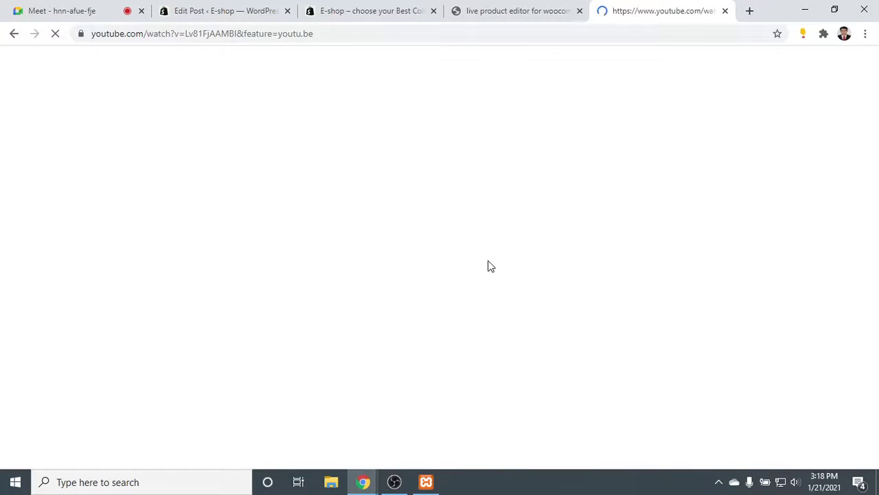
Return to the E-shop home page and browse the Exclusive Products carousel below the welcome banner.
left_click(526, 7)
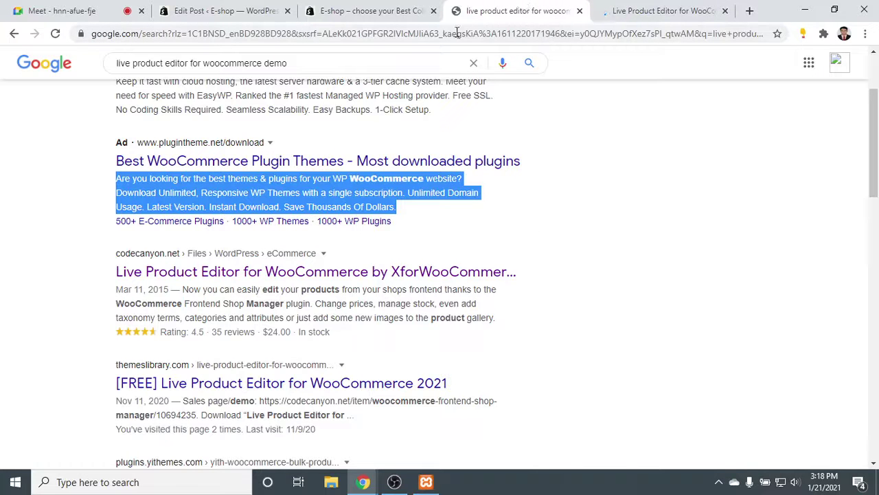
left_click(379, 7)
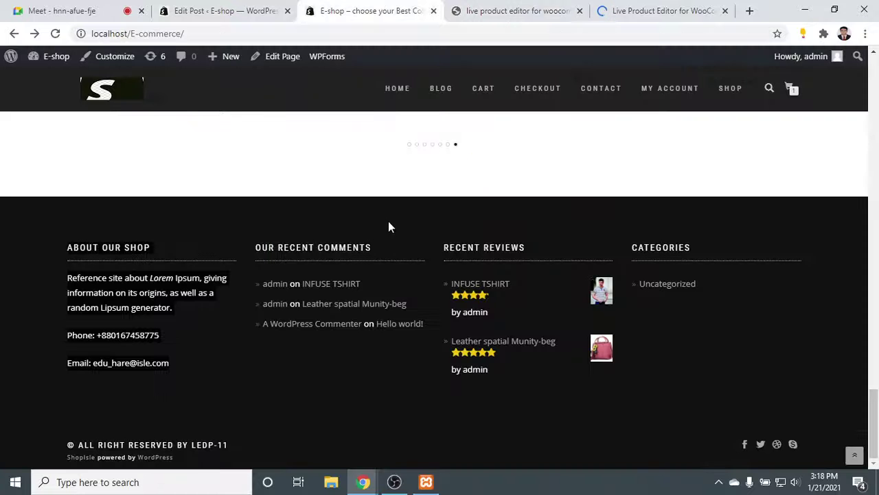
scroll(388, 226, "up", 4)
scroll(447, 318, "down", 1)
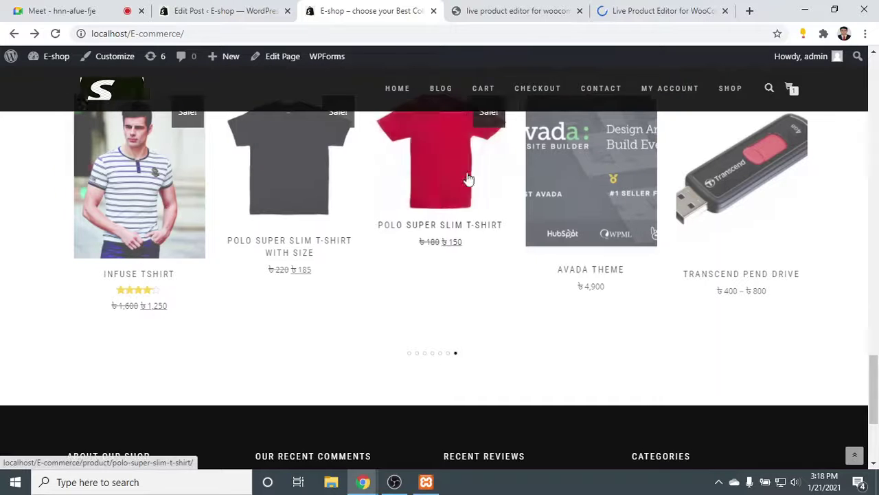
left_click_drag(467, 181, 234, 227)
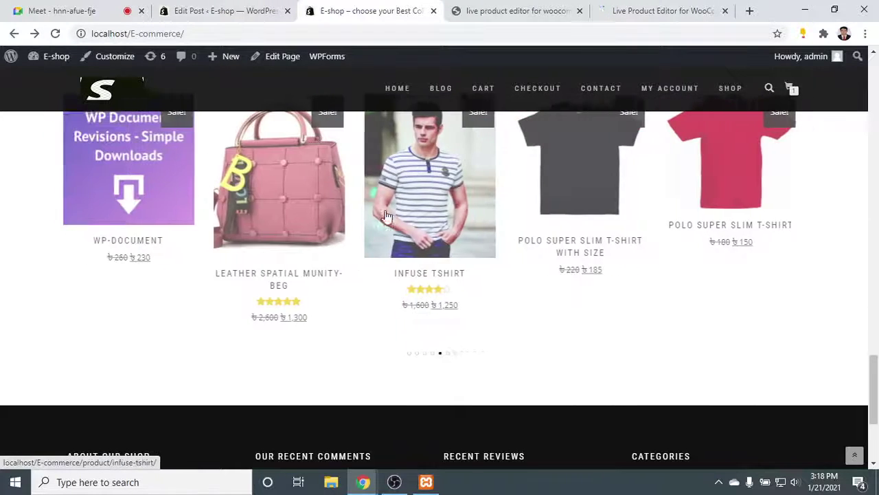
scroll(270, 330, "up", 4)
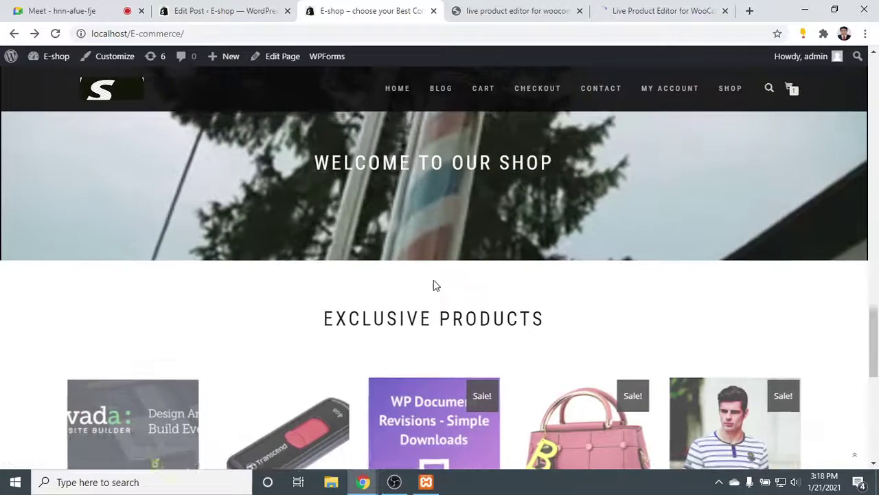
scroll(439, 275, "down", 10)
Check on the demo video's loading and open the WordPress dashboard home from the post editor.
left_click(644, 8)
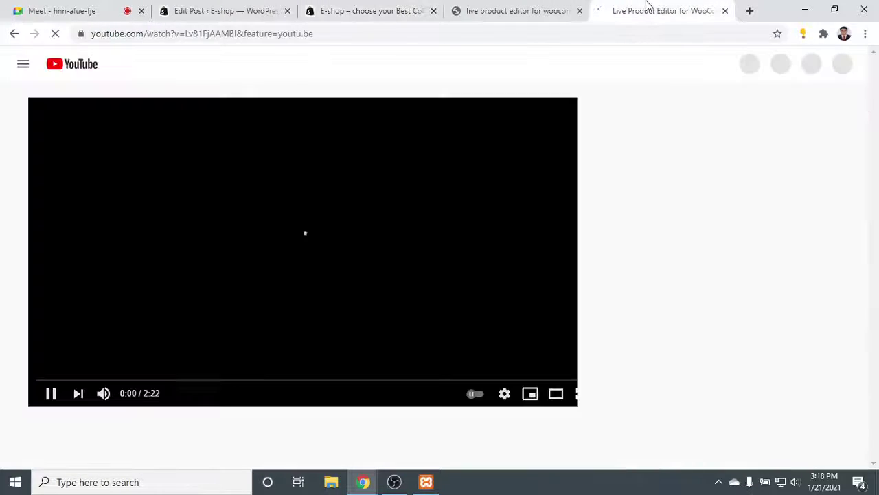
left_click(240, 8)
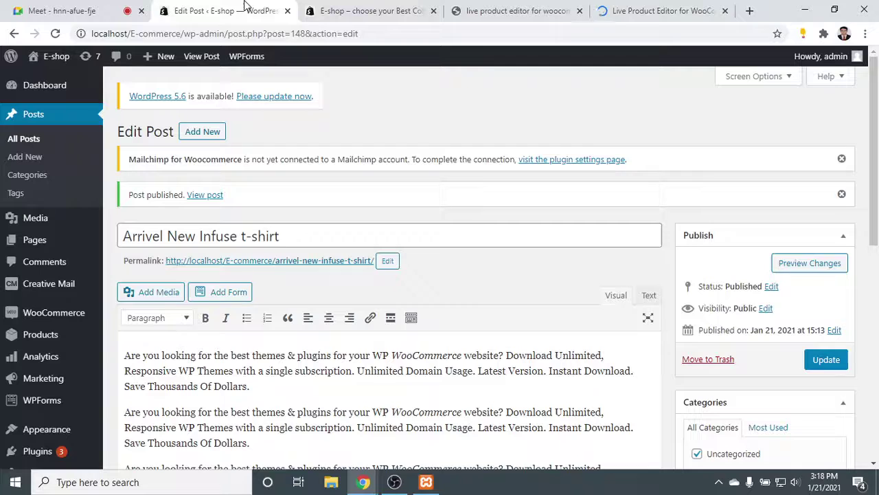
mouse_move(46, 90)
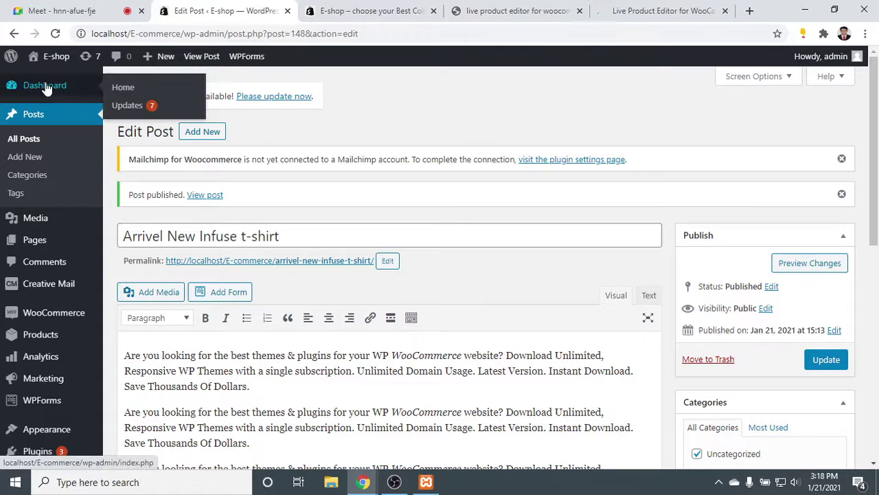
left_click(123, 90)
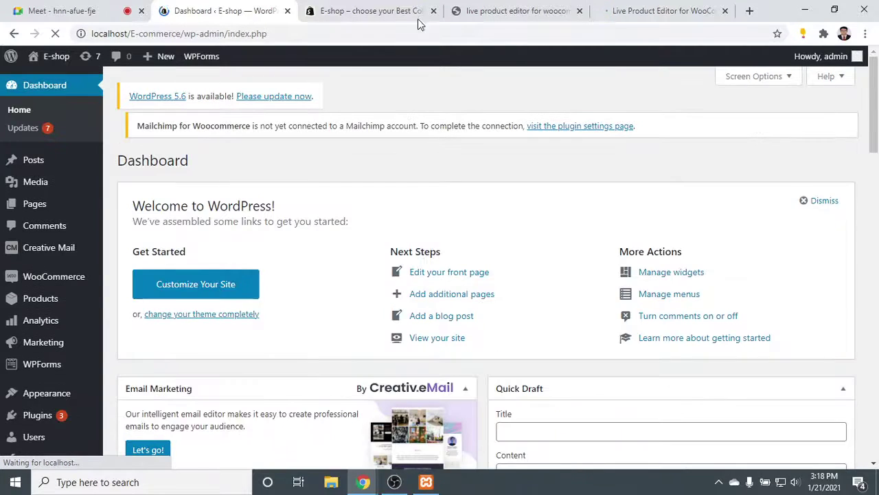
Review the storefront's Exclusive Products section and footer, and return to the WordPress dashboard.
left_click(406, 10)
scroll(422, 362, "down", 10)
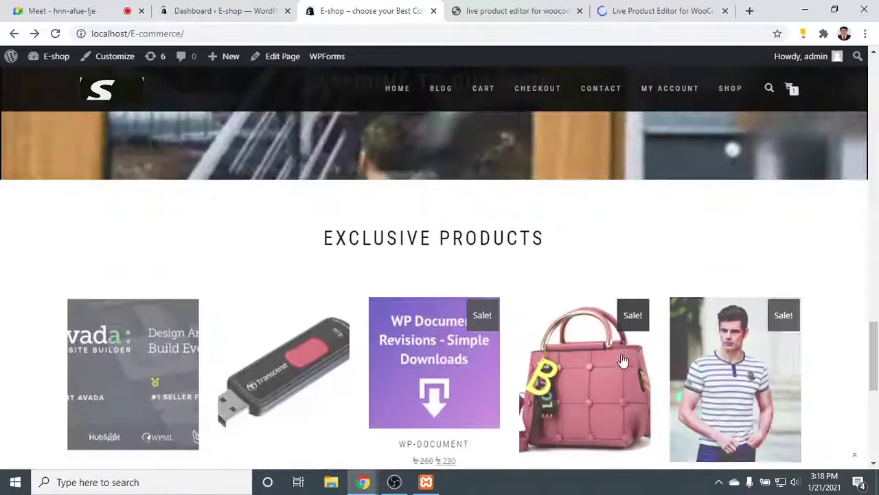
scroll(626, 362, "down", 5)
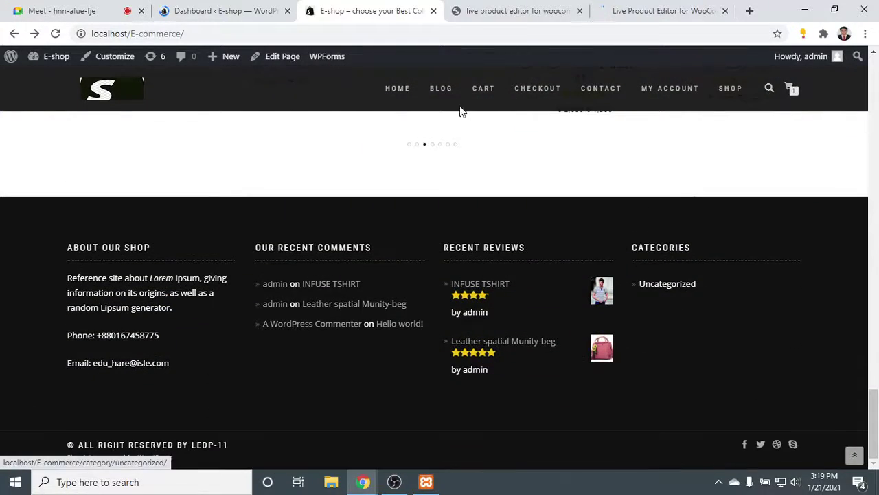
left_click(228, 7)
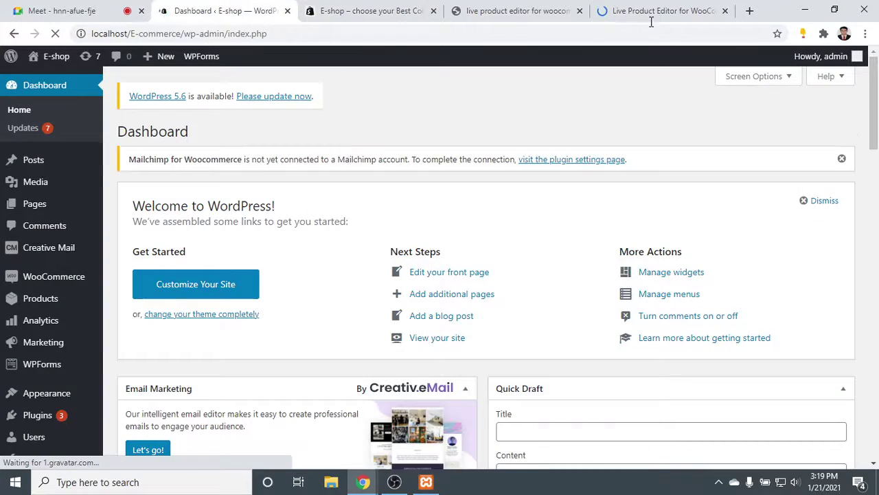
Return to the Live Product Editor for WooCommerce demo video, play it and expand it to full screen.
left_click(691, 8)
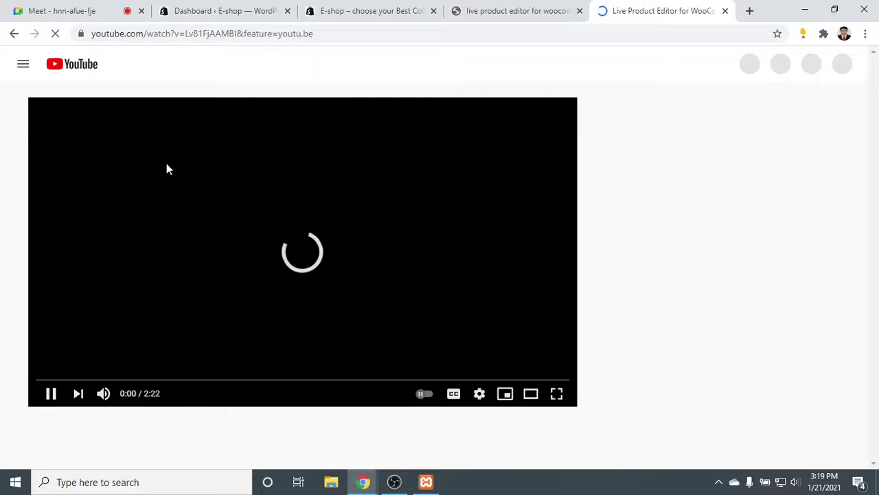
left_click(50, 394)
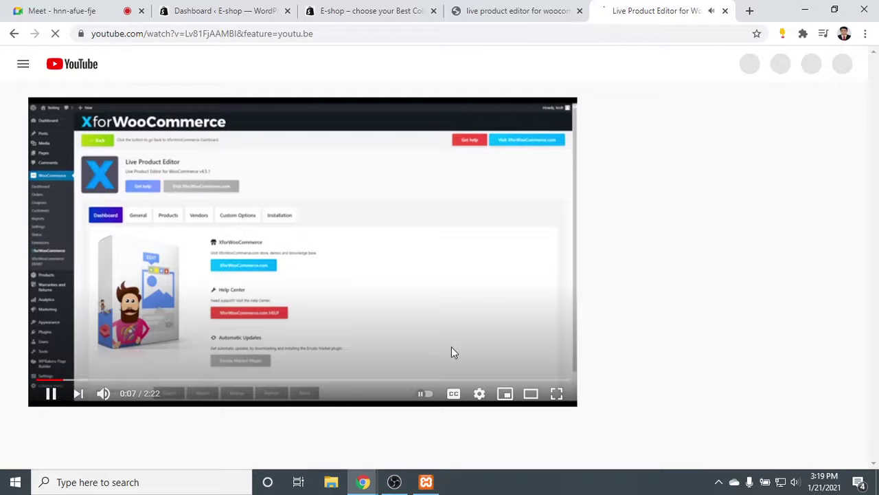
left_click(556, 394)
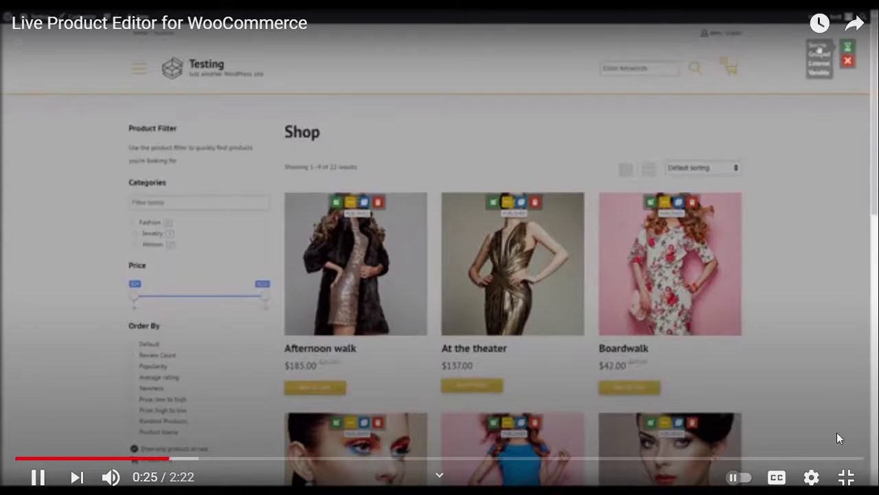
Pause and resume the demo video, toggle its sound off and on, and set the volume slightly below maximum.
left_click(50, 481)
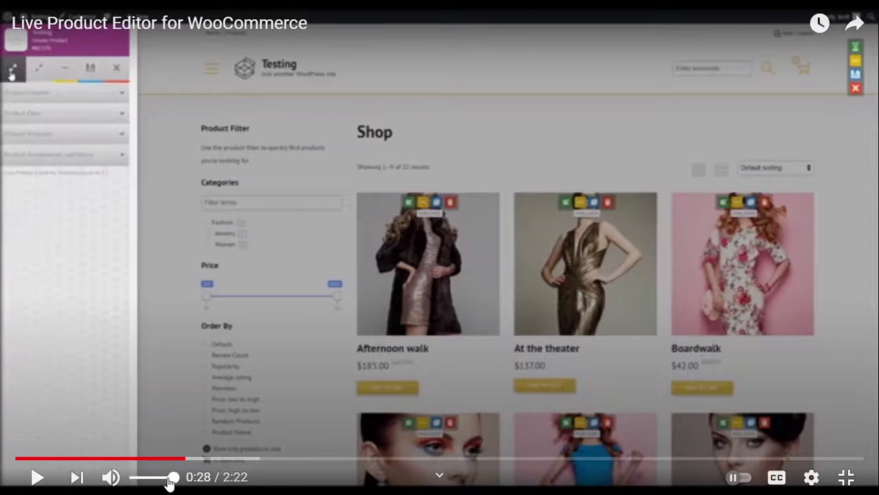
left_click(112, 477)
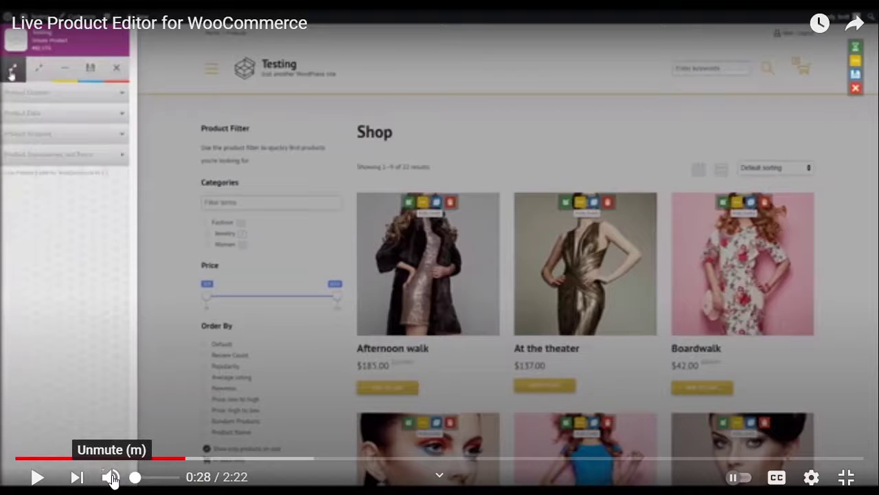
left_click(43, 475)
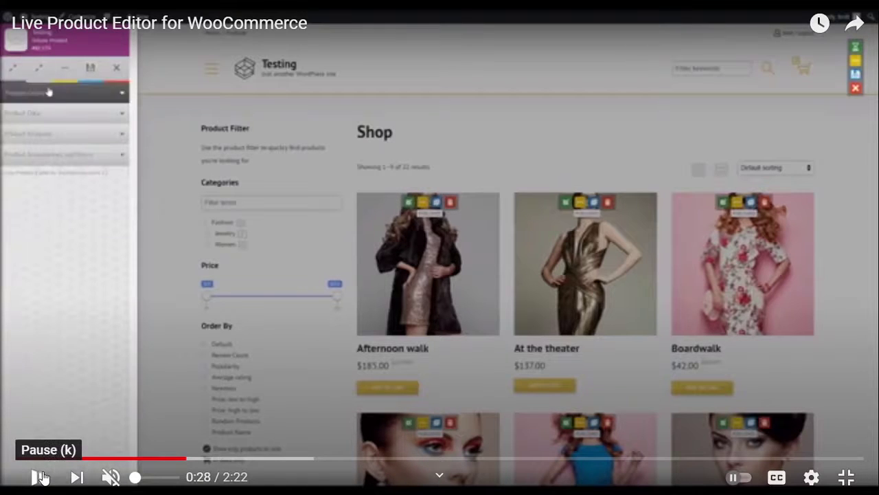
left_click(111, 477)
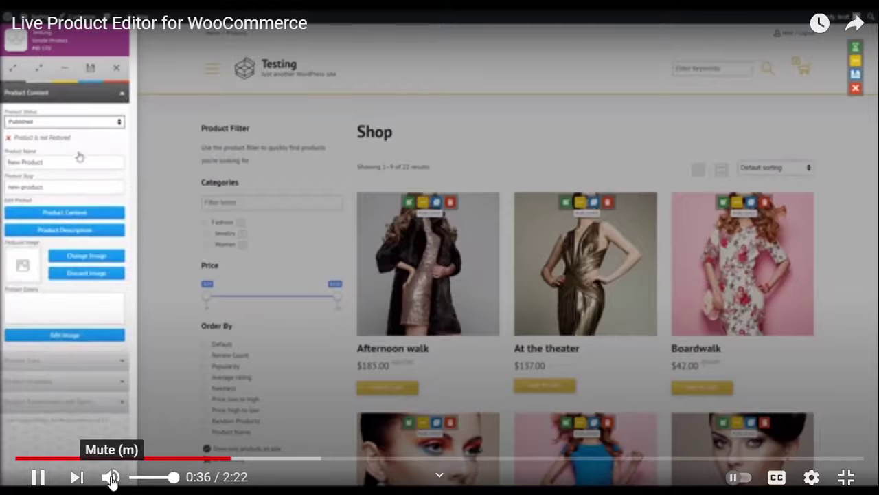
left_click(147, 477)
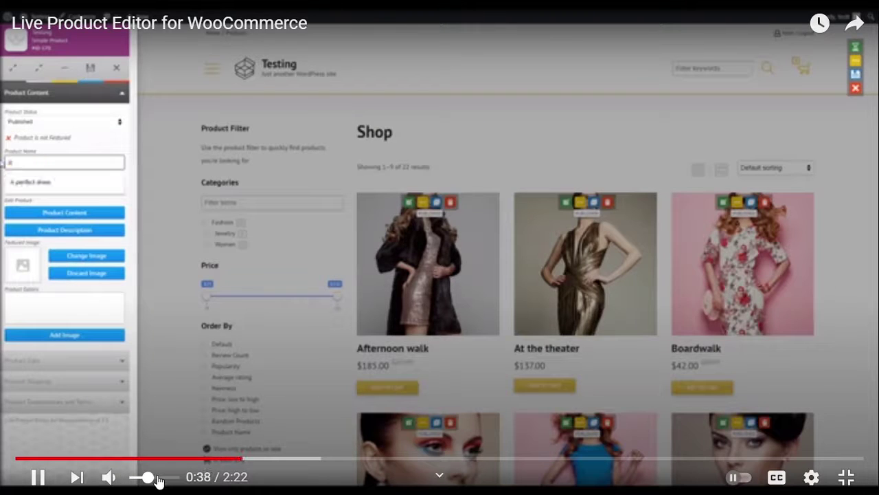
left_click_drag(157, 480, 167, 481)
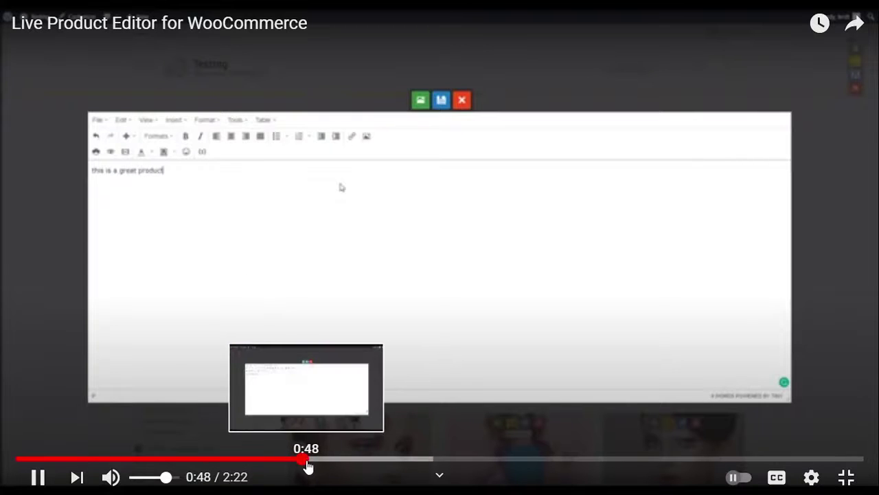
Skip ahead in stages through the demo video's product description, product data and taxonomy parts to about 1:23.
left_click(316, 458)
left_click(330, 458)
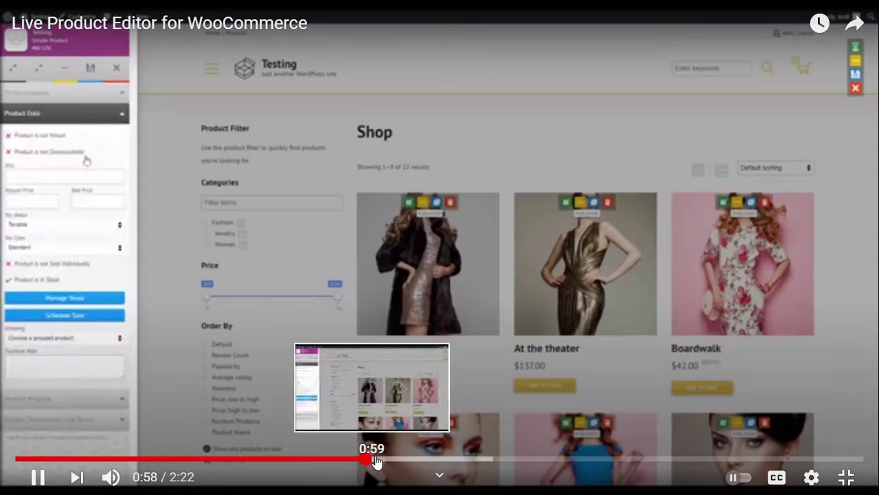
left_click(386, 459)
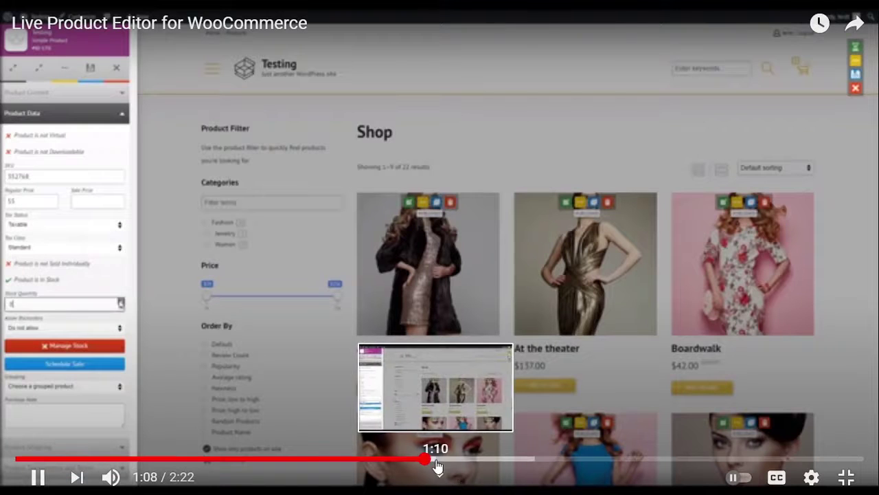
left_click(435, 459)
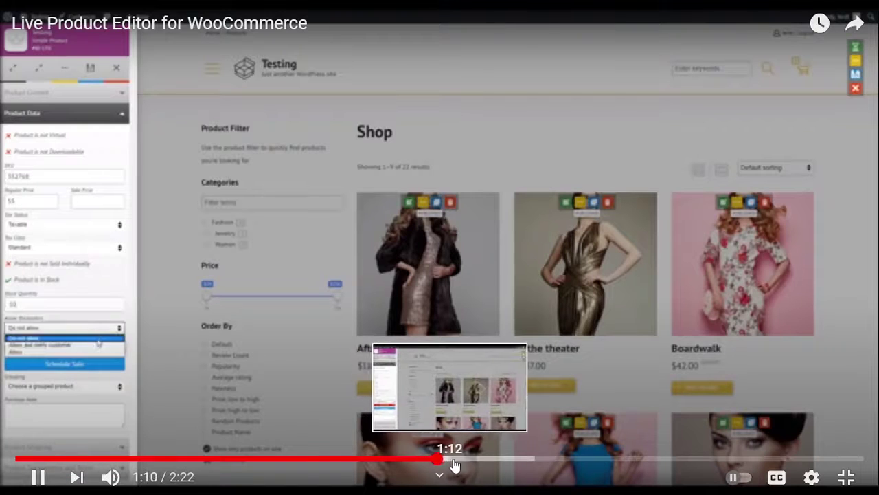
left_click(455, 459)
left_click(481, 465)
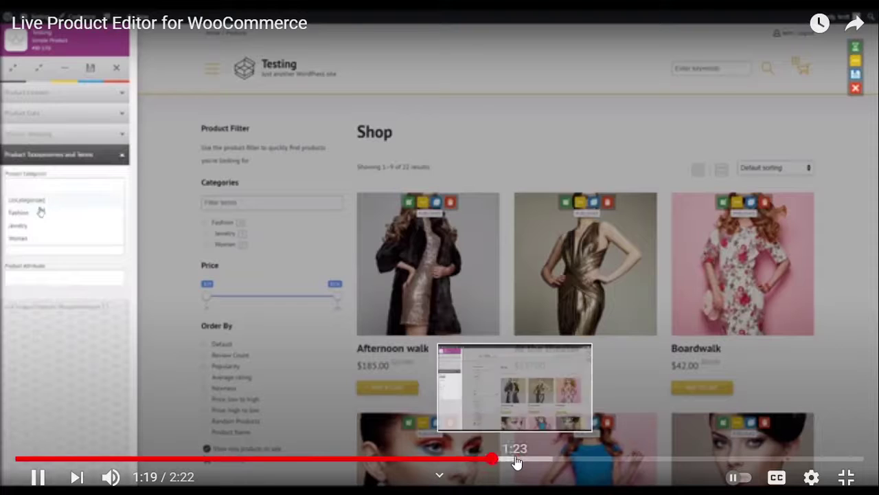
left_click(512, 459)
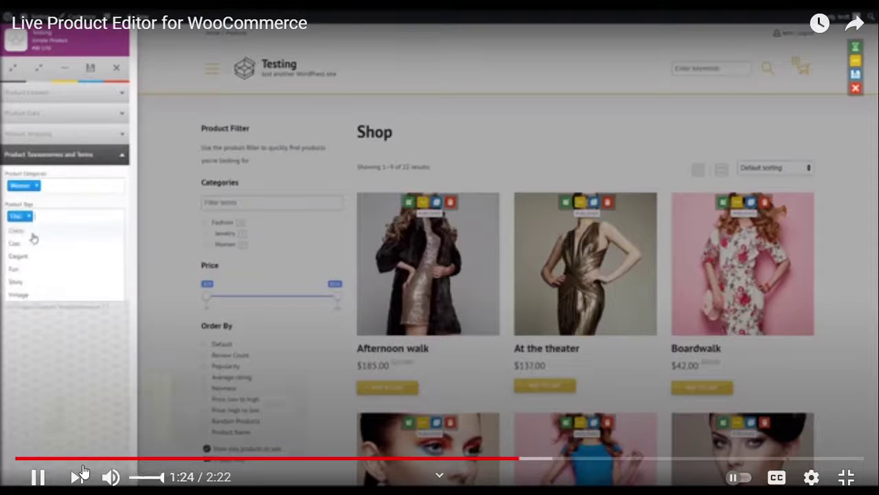
Skip ahead to where the new product appears in the demo shop, pausing to examine the listing before resuming playback.
left_click(58, 478)
left_click(550, 459)
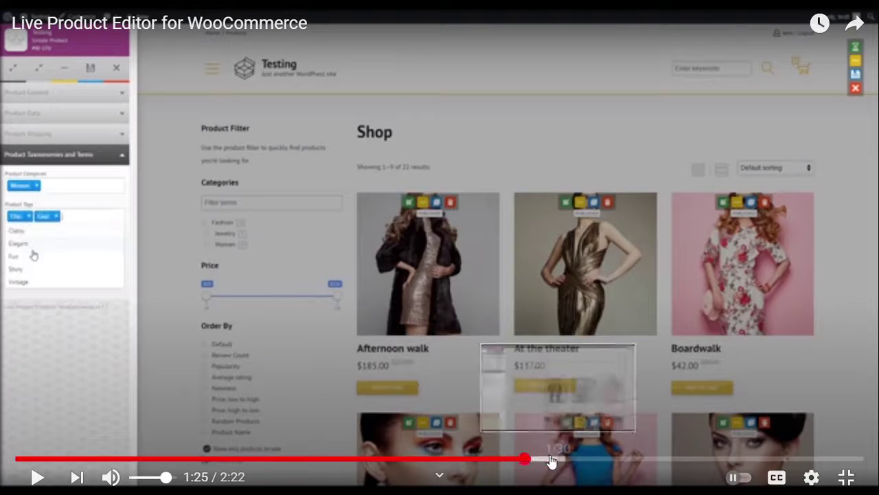
left_click(629, 378)
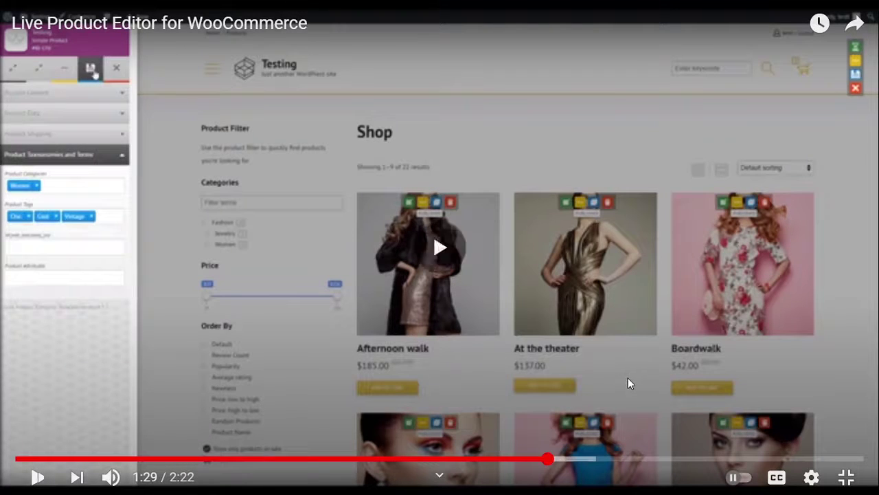
left_click(577, 460)
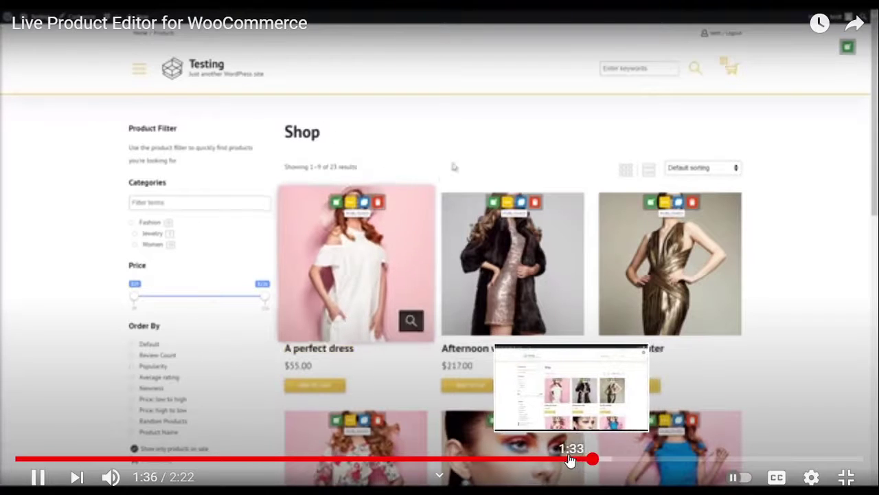
left_click(231, 203)
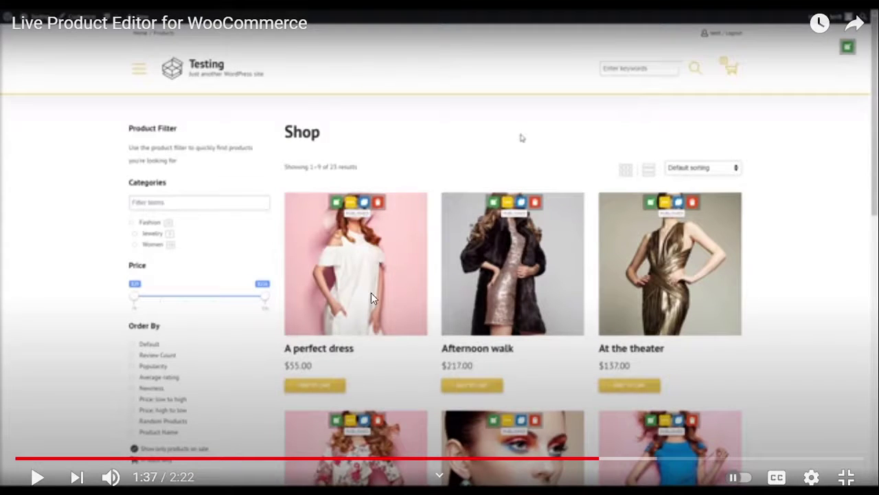
left_click(374, 382)
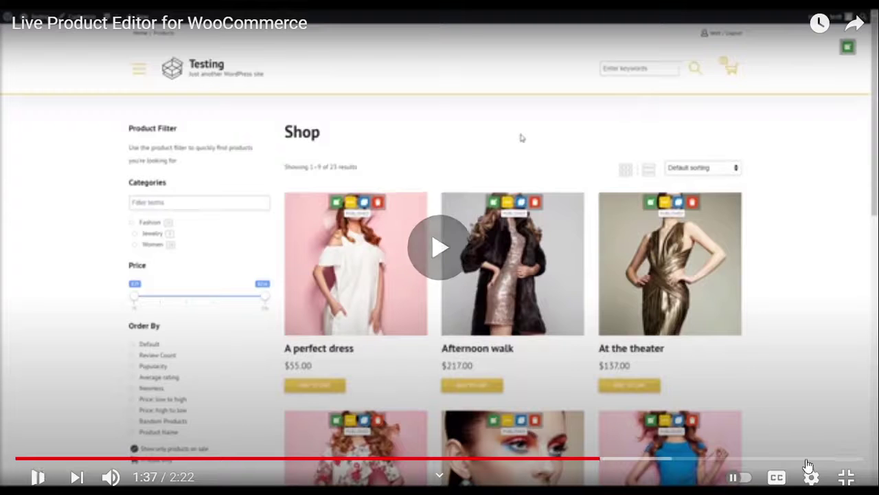
Skim the demo video's remaining part on editing existing products and leave full-screen view.
left_click(627, 458)
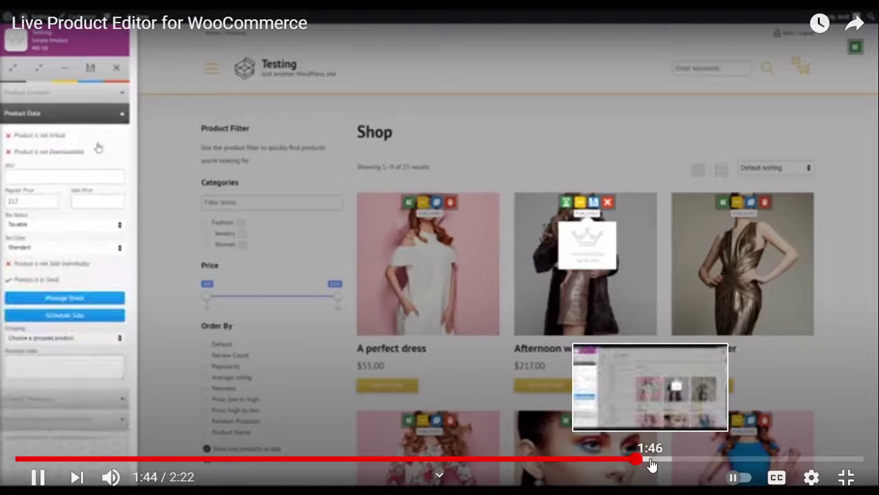
left_click(657, 461)
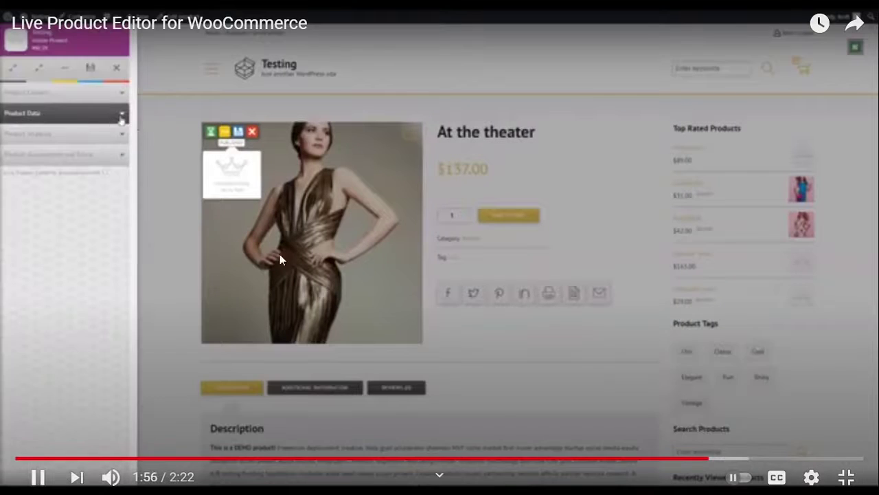
left_click(740, 458)
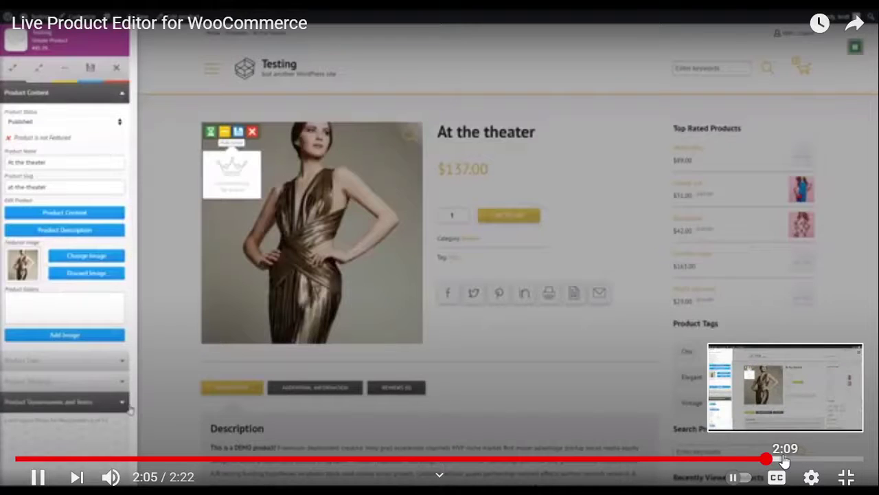
left_click(847, 477)
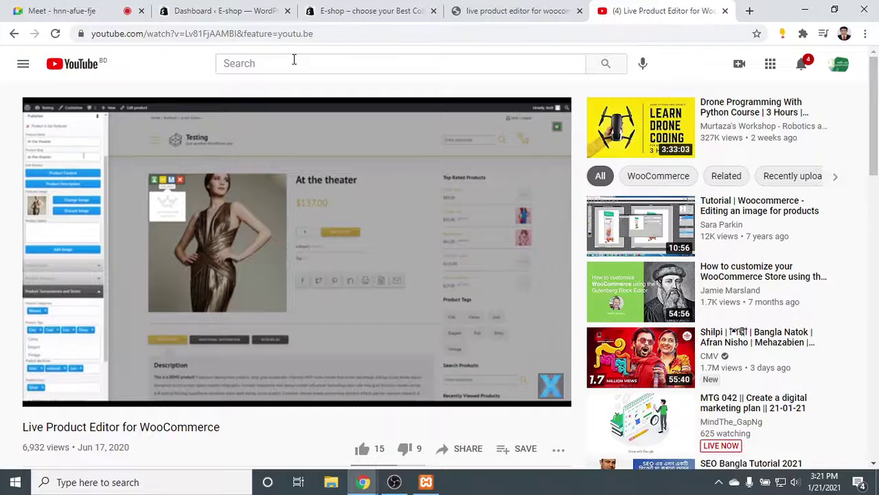
Leave the finished plugin demo video and go to the YouTube home page.
left_click(295, 61)
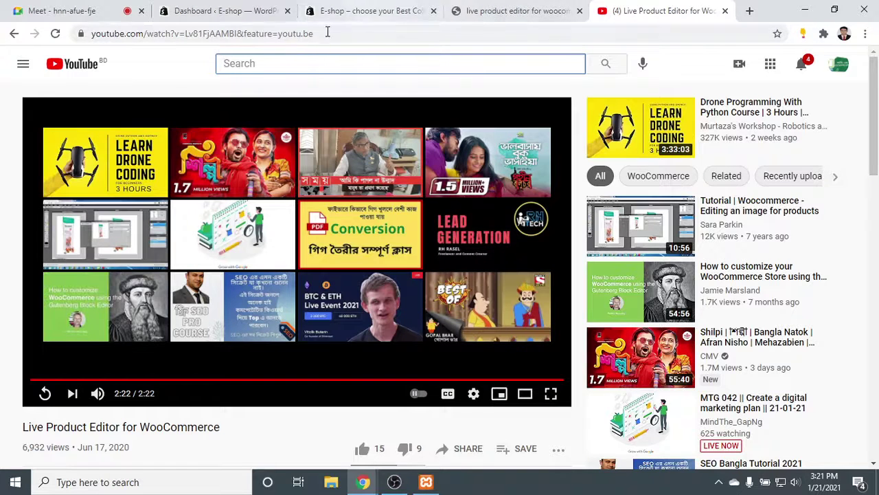
left_click(270, 55)
key("alt+Left")
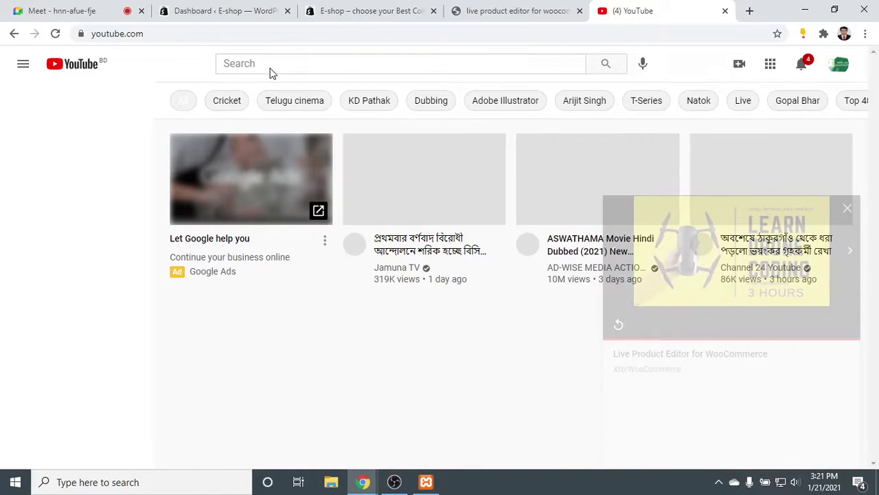
Search YouTube for "improve product option for woocommerce".
left_click(369, 64)
type("im")
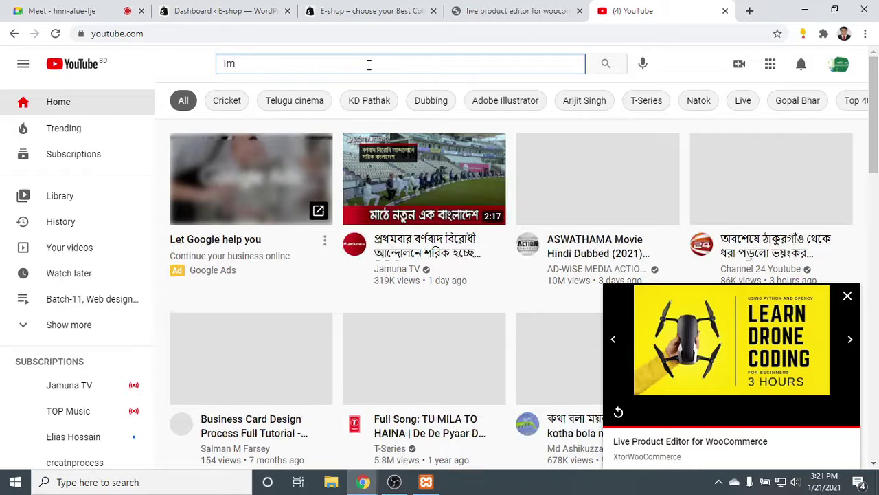
type("prove ")
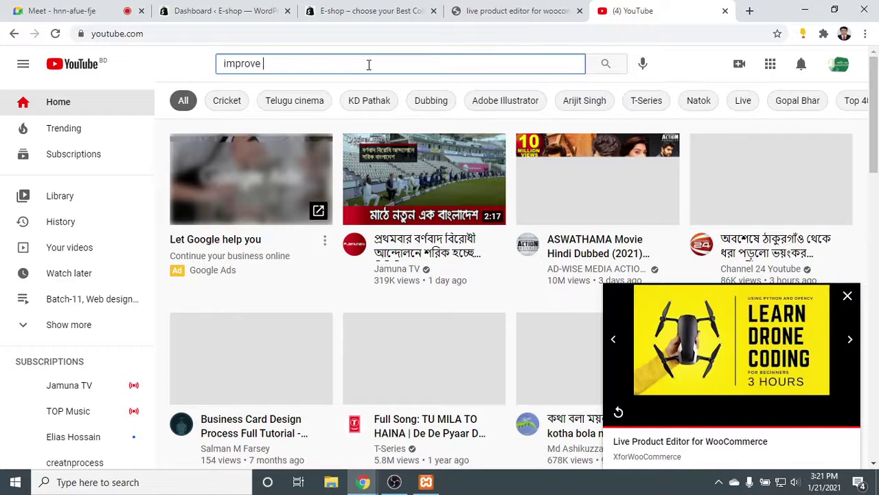
type("prod")
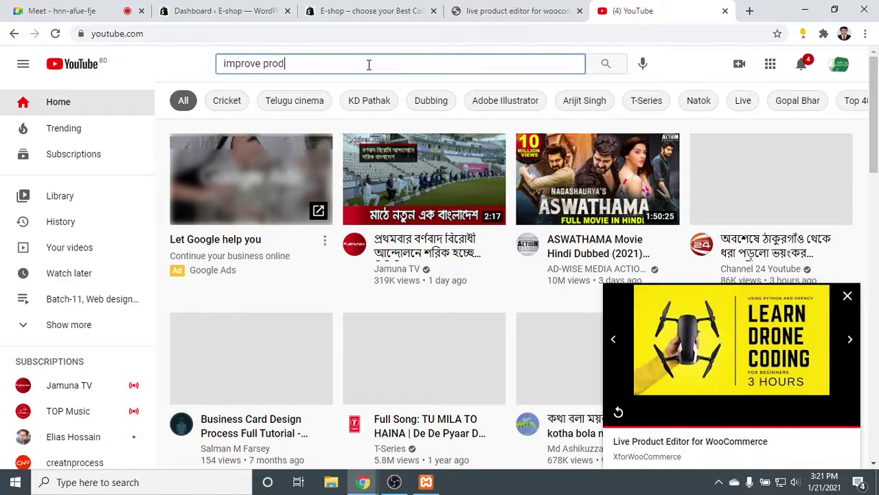
type("uct")
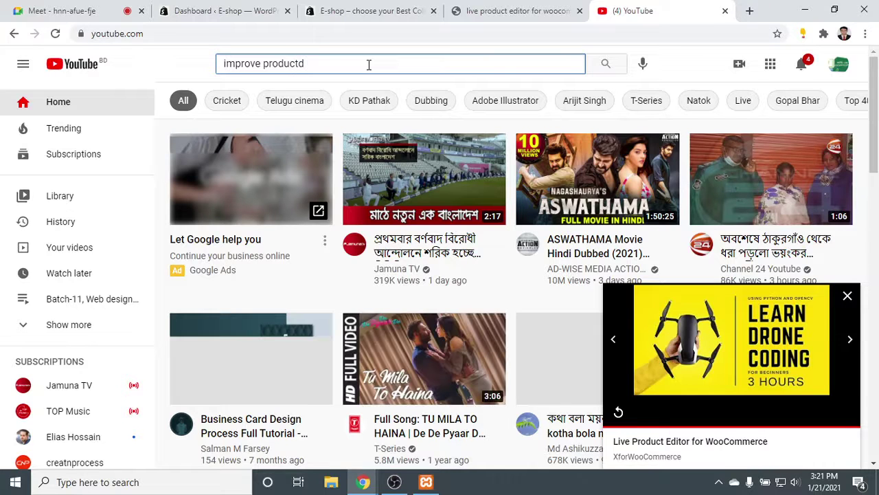
type("d")
key("BackSpace")
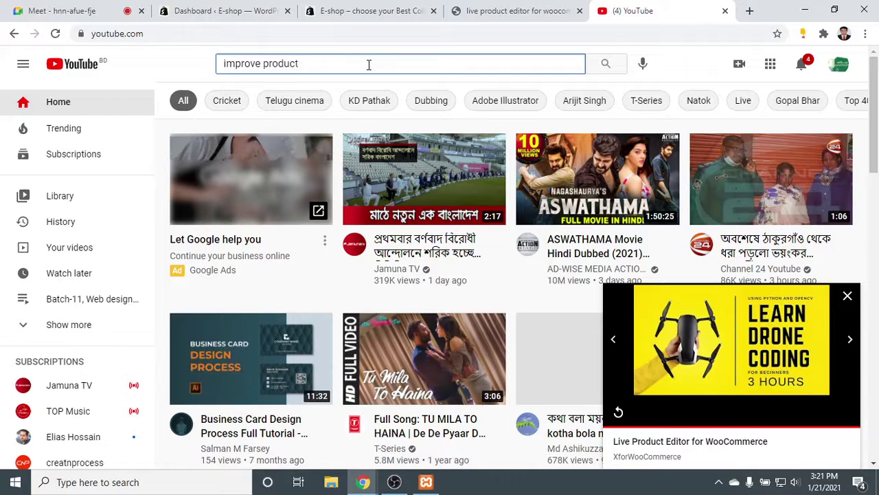
type("option ")
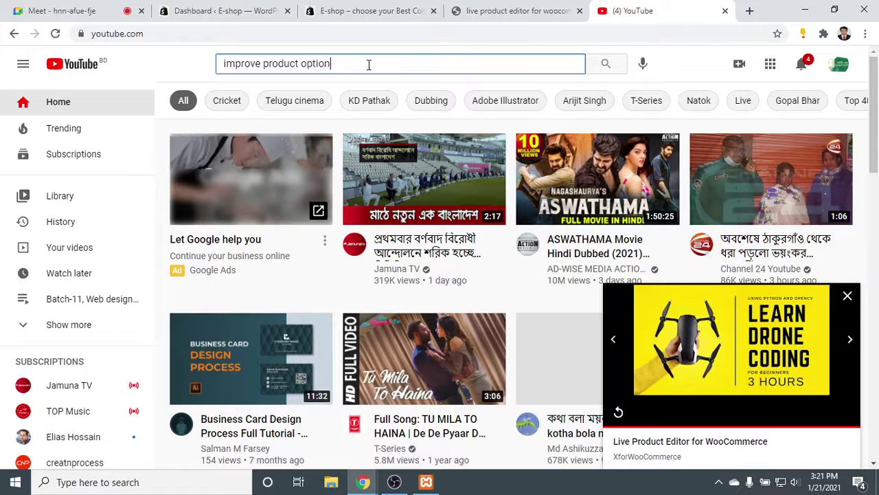
type("for")
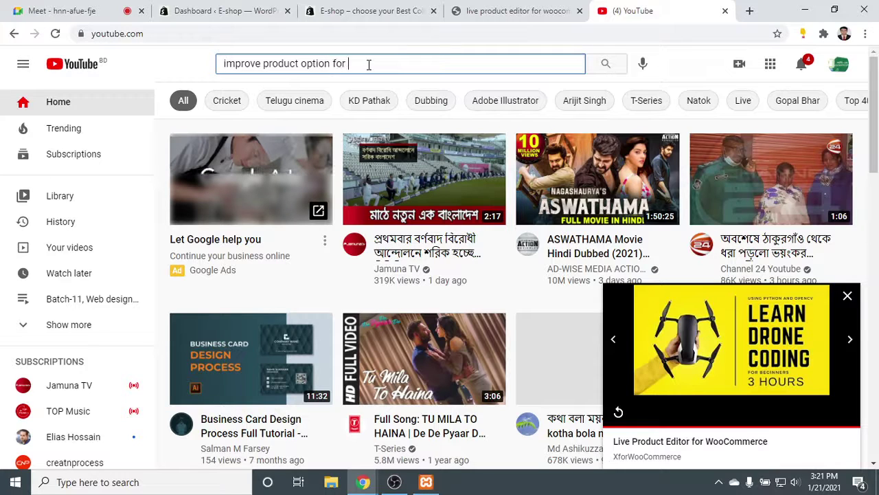
type(" woocom")
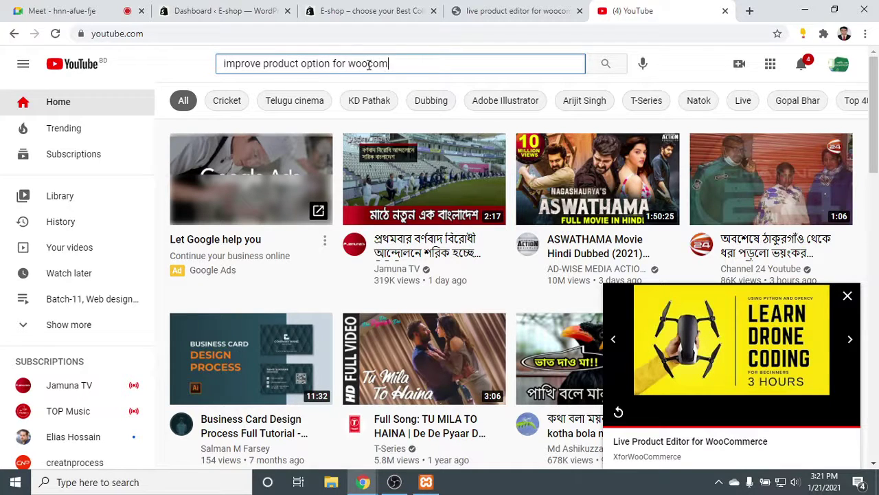
type("merce")
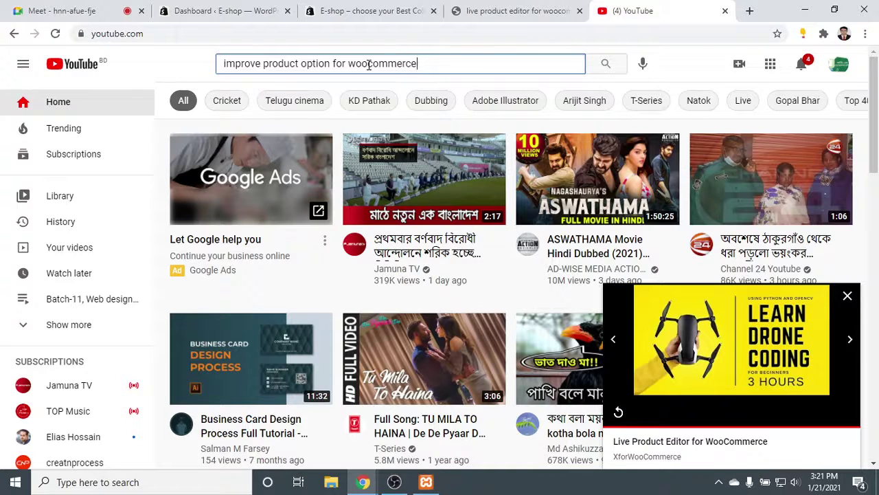
type("\\")
key("Return")
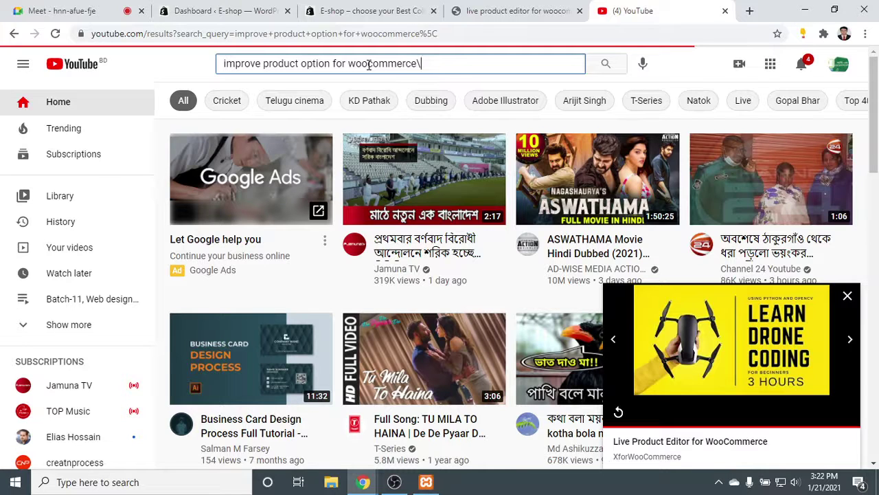
Open the E-shop storefront's Shop page and examine the product cards, focusing on the Infuse Tshirt's image, rating and price.
left_click(335, 9)
left_click(733, 90)
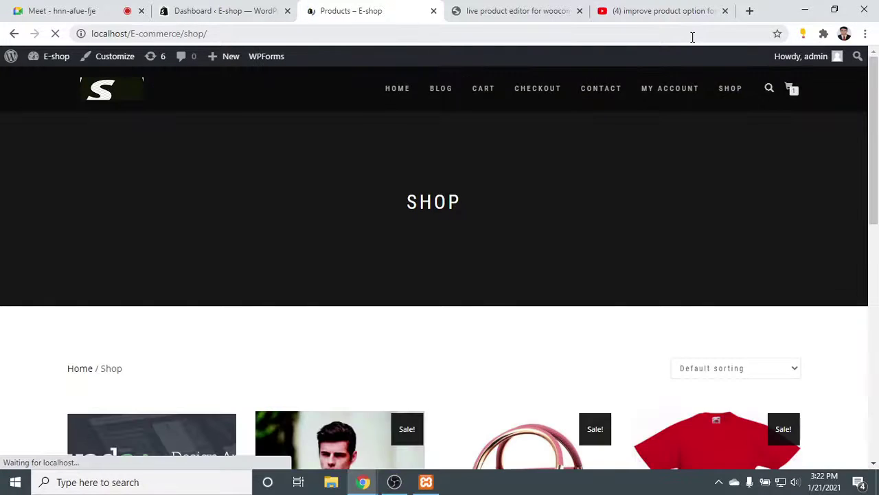
scroll(349, 206, "down", 7)
scroll(349, 206, "up", 3)
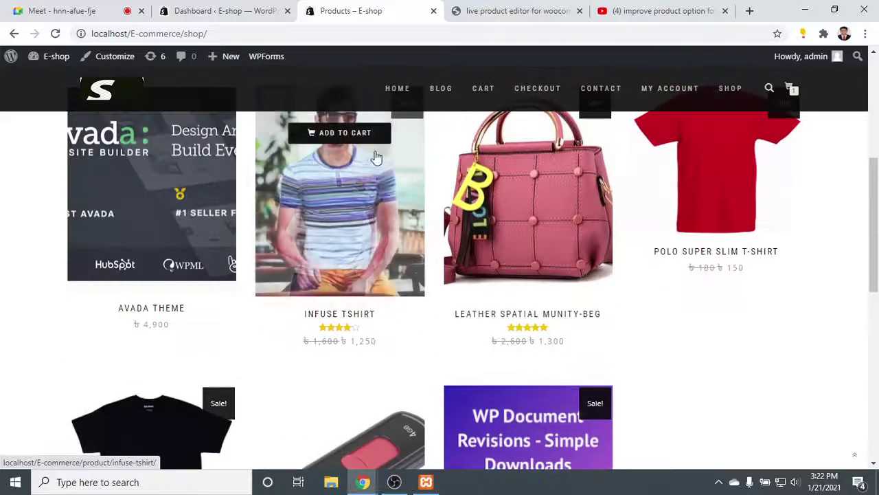
scroll(379, 141, "up", 1)
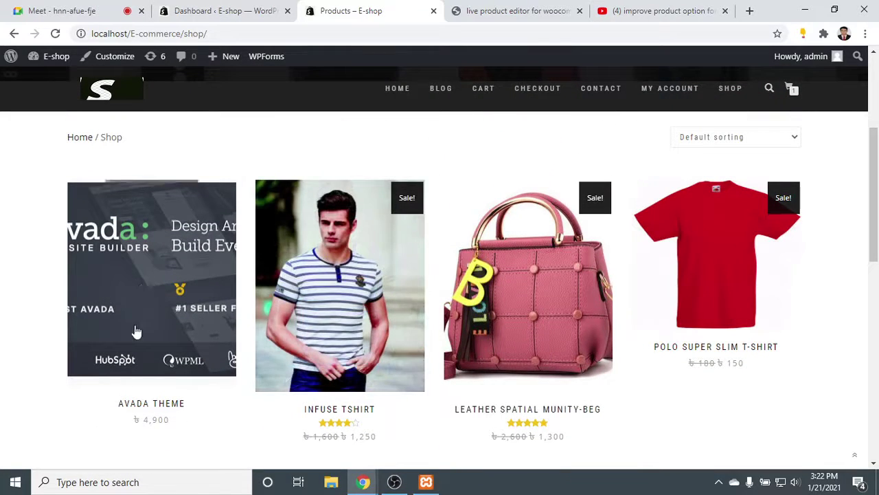
mouse_move(345, 239)
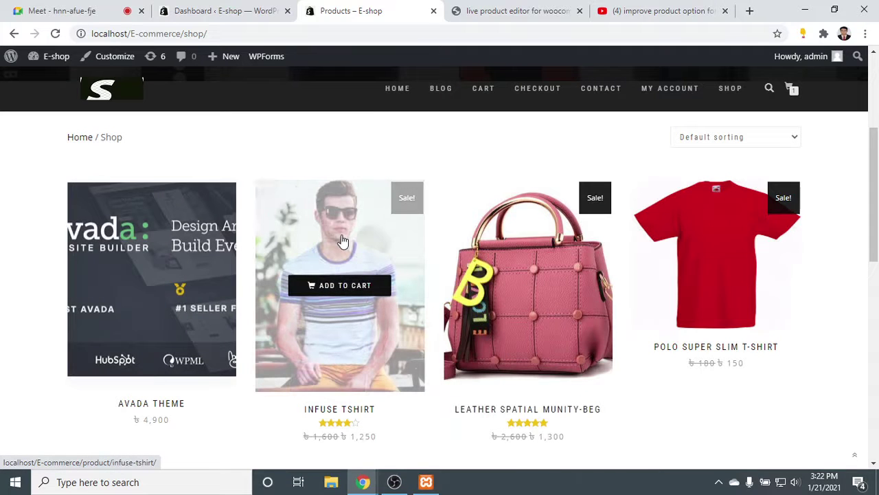
scroll(346, 412, "down", 1)
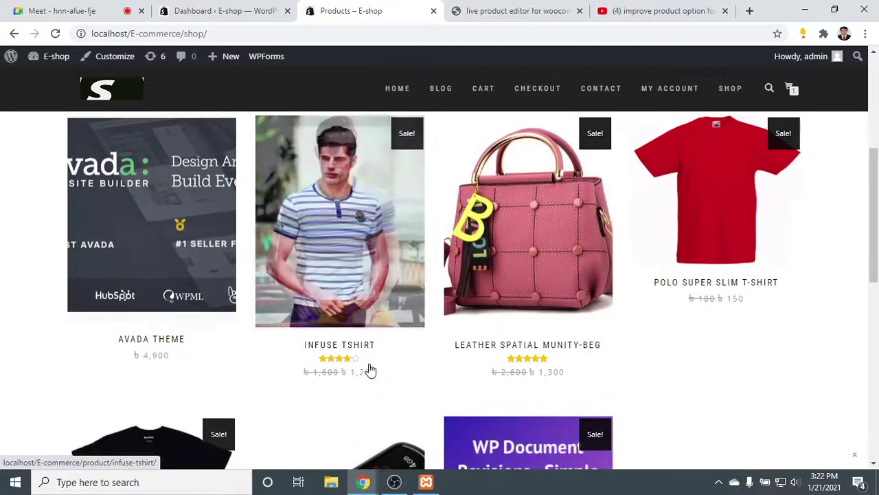
left_click_drag(398, 377, 326, 351)
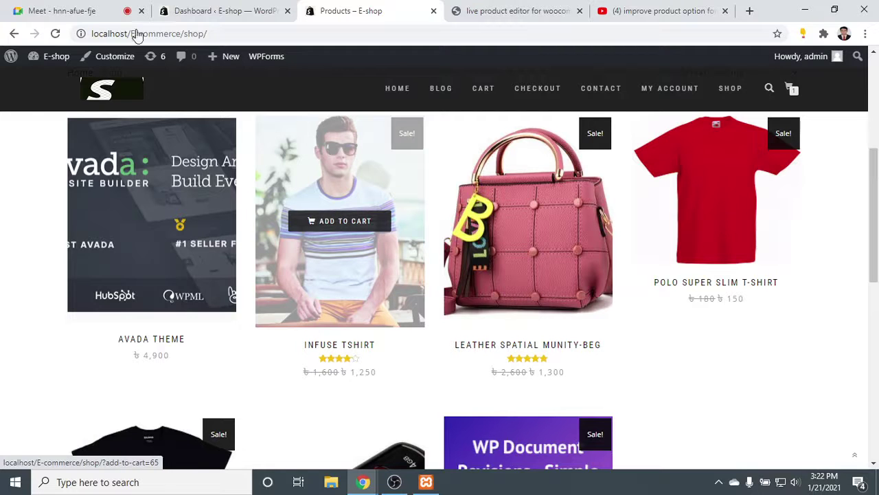
Return to the YouTube results and refine the search to "plugin improve product option for woocommerce".
left_click(633, 8)
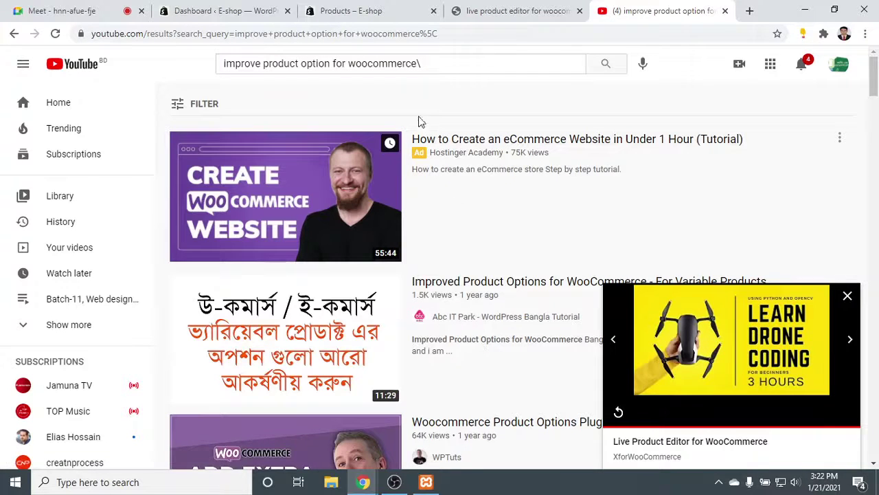
left_click(430, 63)
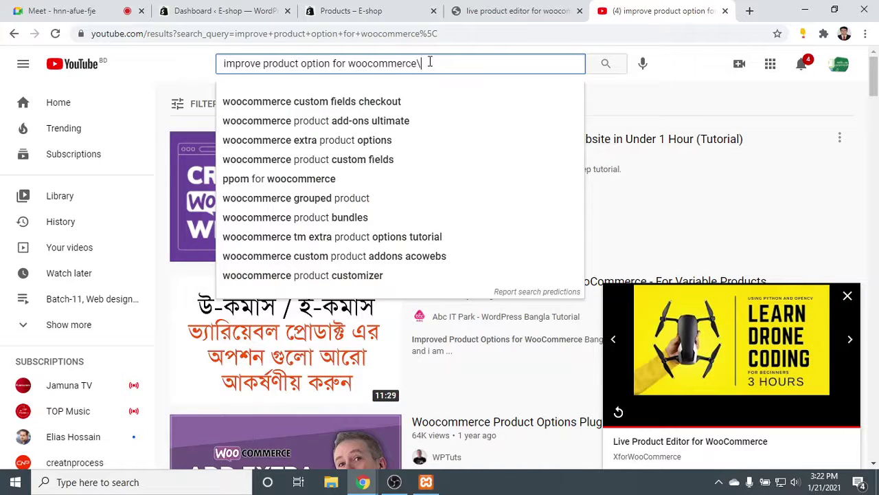
key("Escape")
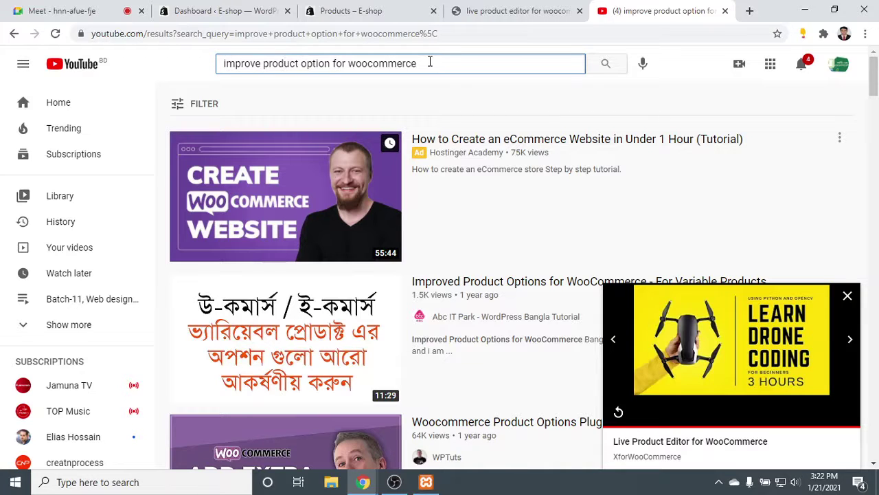
type("plug i")
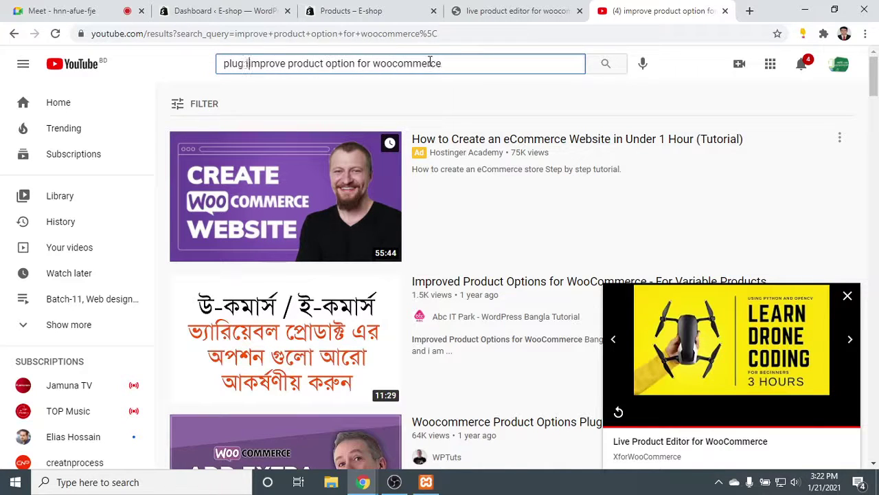
type("n")
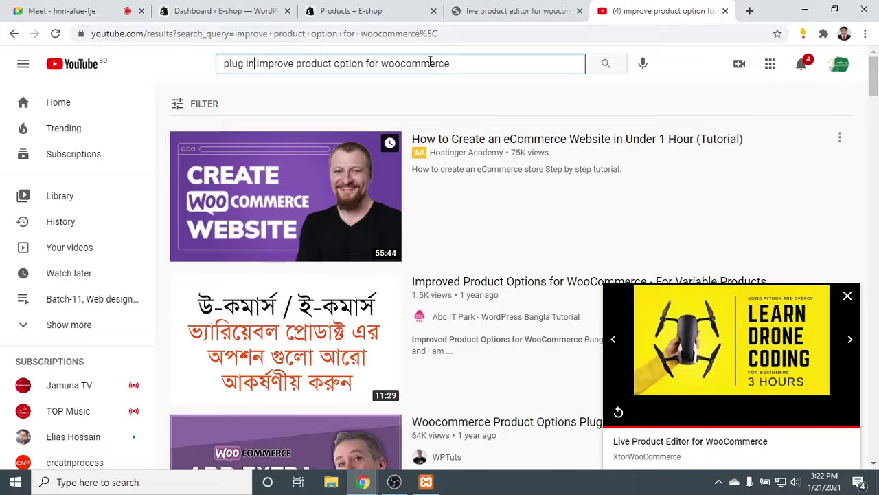
key("BackSpace")
key("Return")
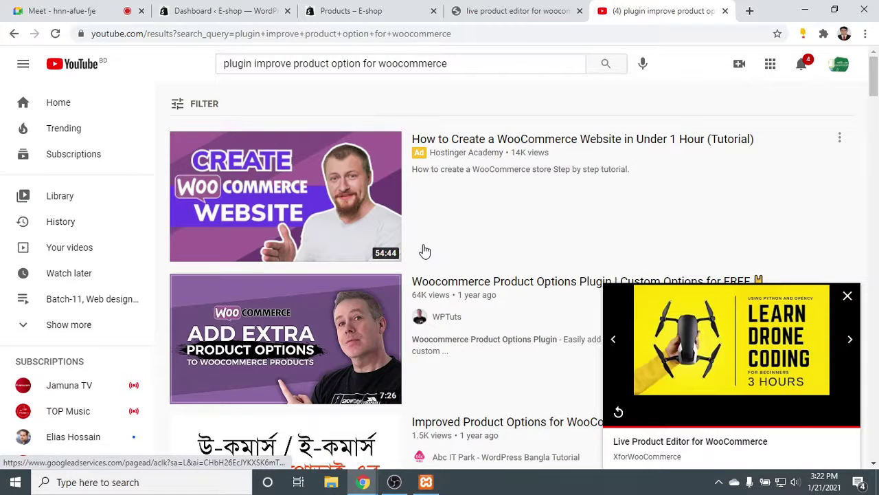
Open the "Improved Product Options for WooCommerce - For Variable Products" video in a separate browser tab.
scroll(423, 250, "down", 2)
scroll(409, 247, "down", 2)
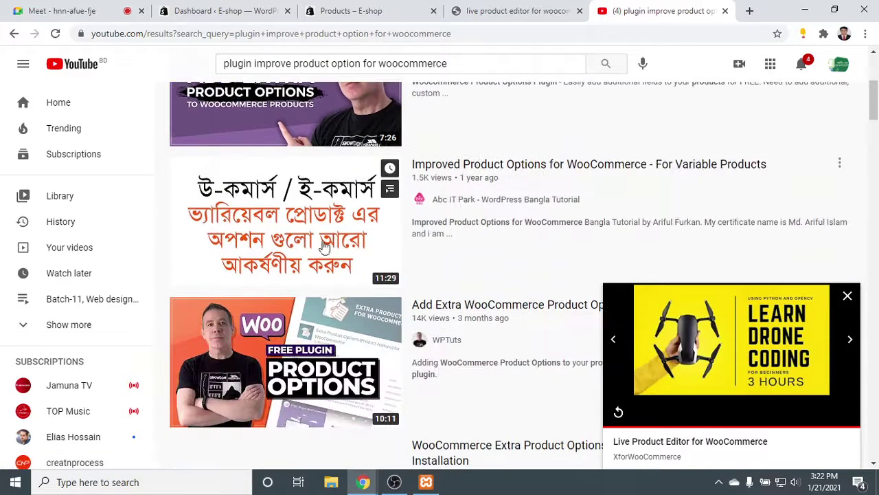
right_click(508, 169)
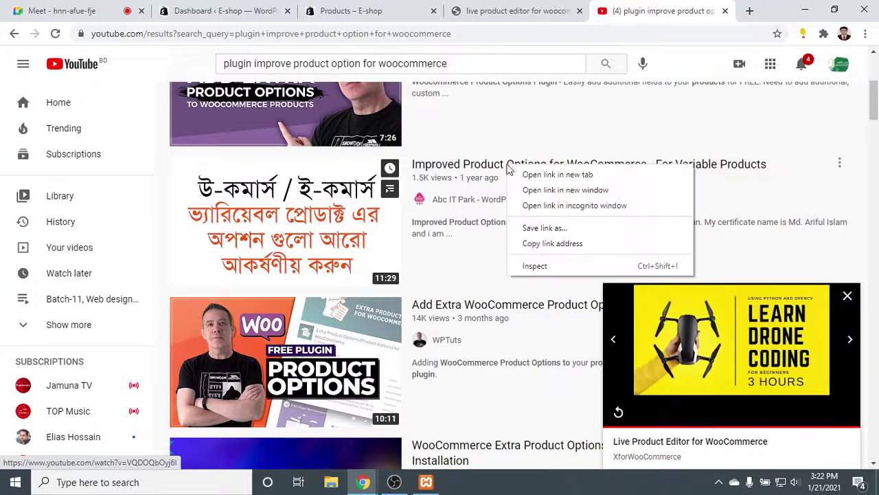
left_click(535, 173)
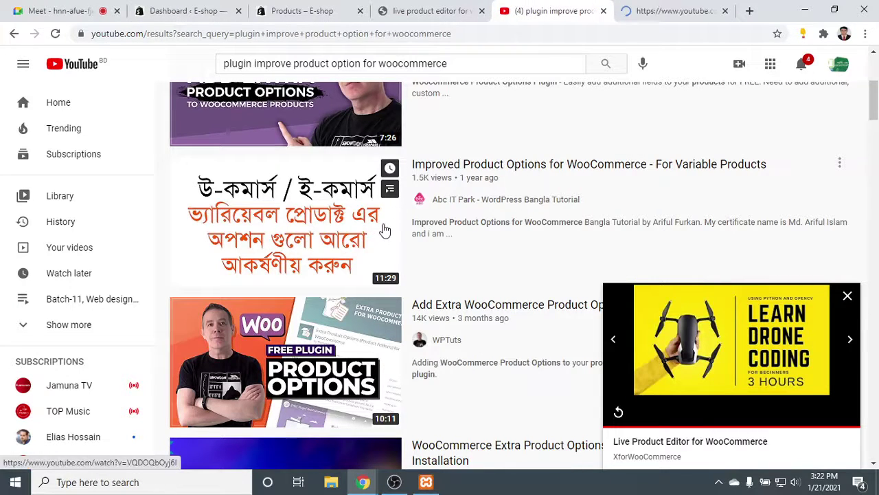
Look further through the search results, then switch to the opened variable products video and turn its sound on.
scroll(374, 235, "down", 3)
scroll(390, 237, "down", 2)
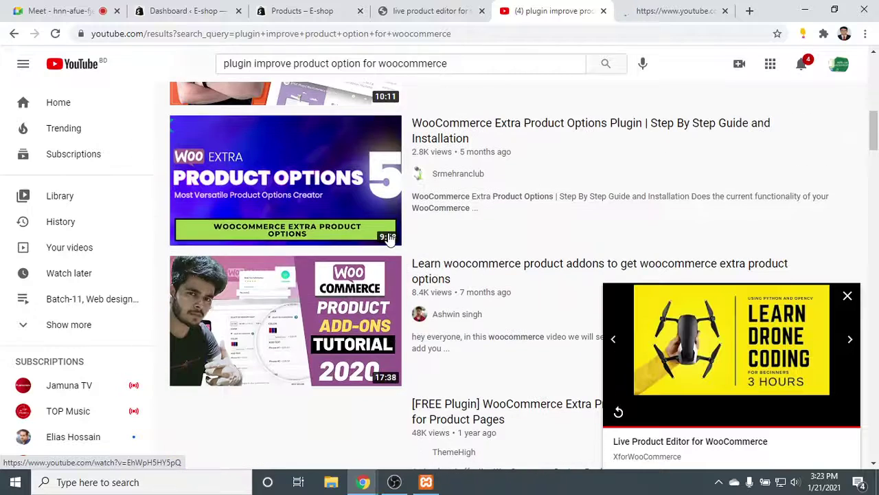
left_click(671, 7)
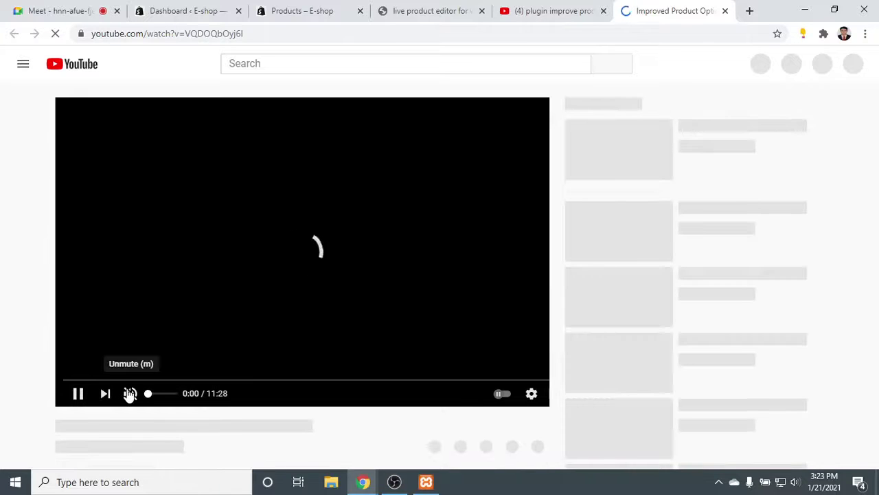
left_click(130, 393)
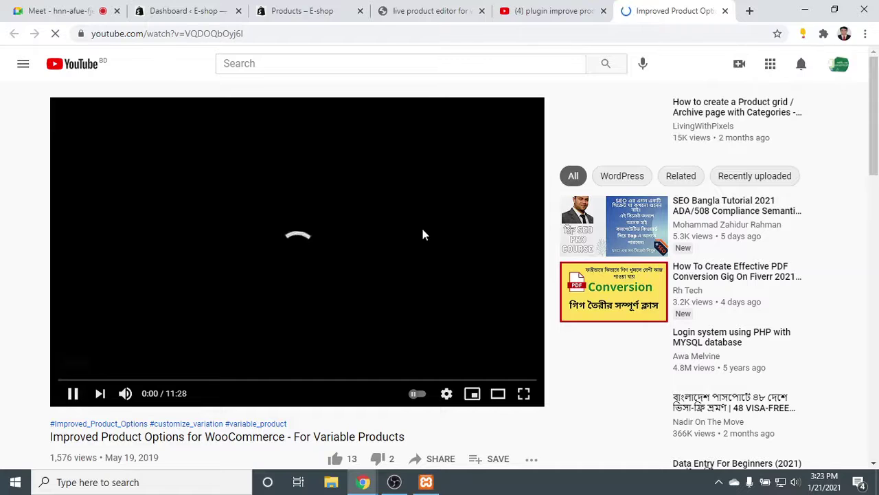
Copy the YouTube query "plugin improve product option for woocommerce" and search Google for it in a new browser tab.
left_click(550, 17)
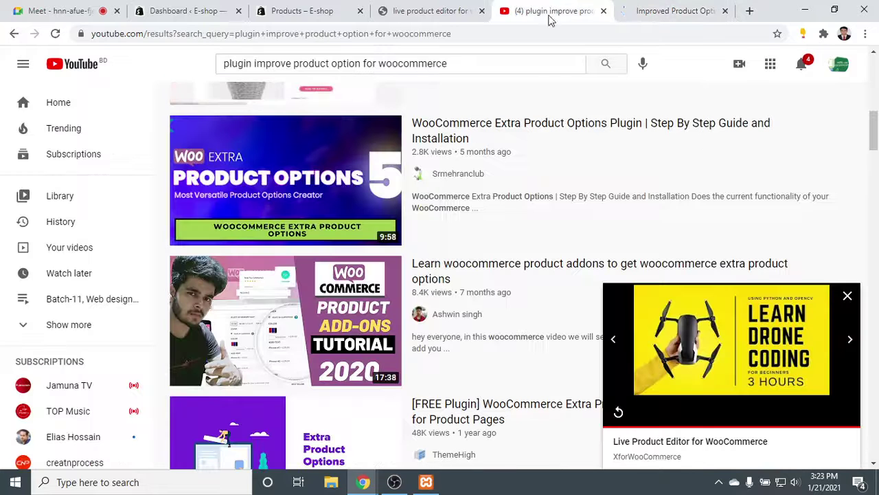
scroll(460, 298, "up", 1)
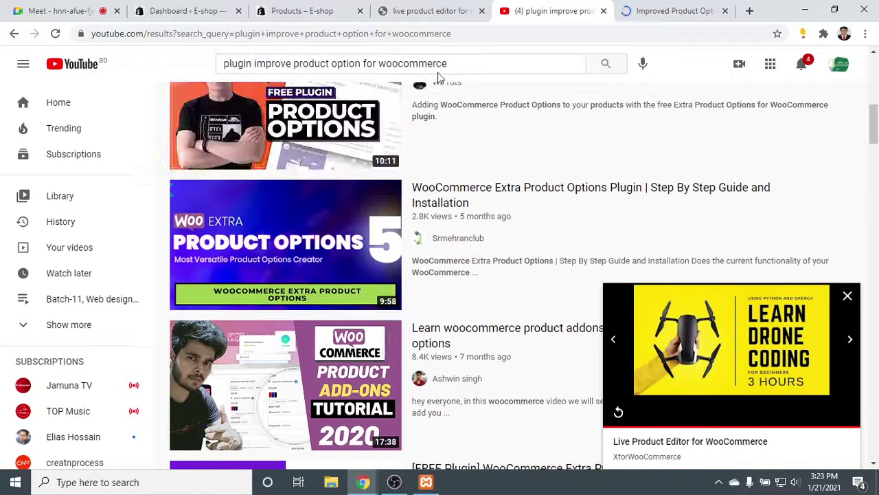
left_click(447, 63)
left_click_drag(447, 64, 151, 76)
key("ctrl+c")
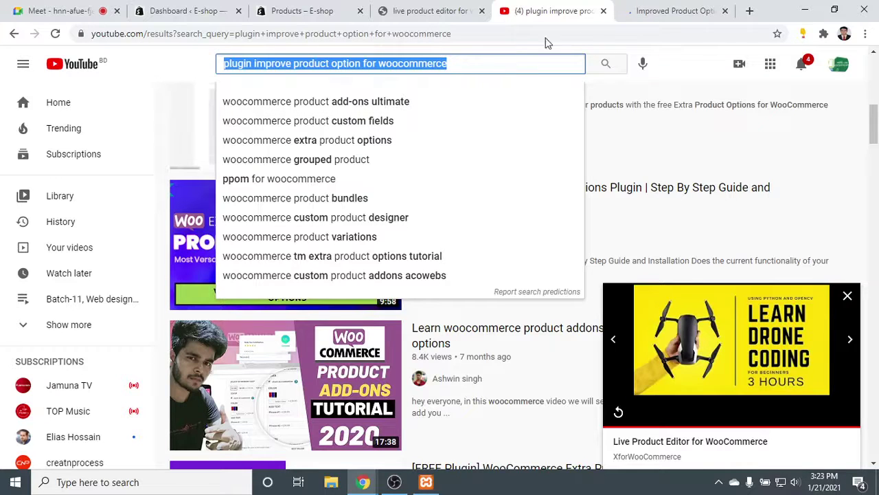
left_click(700, 12)
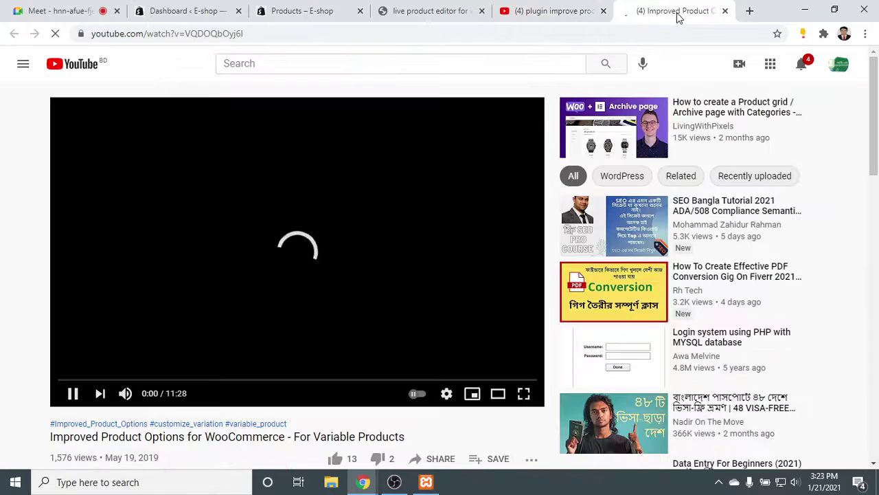
left_click(750, 11)
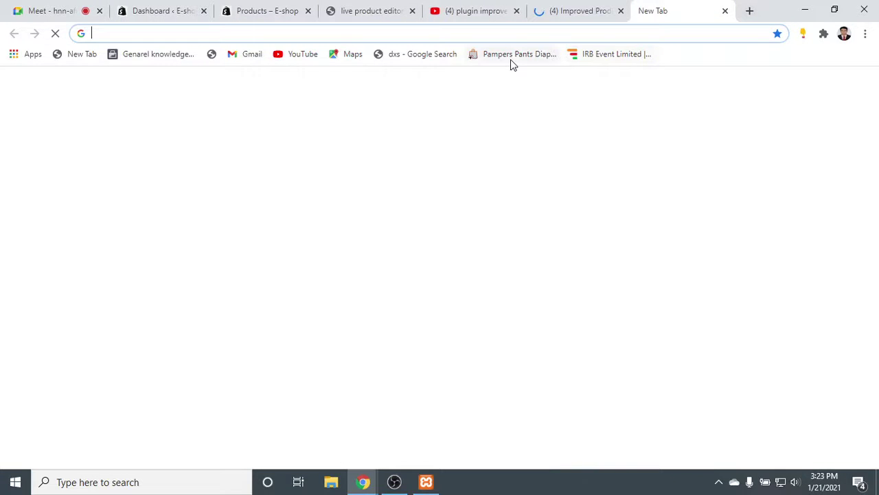
key("ctrl+v")
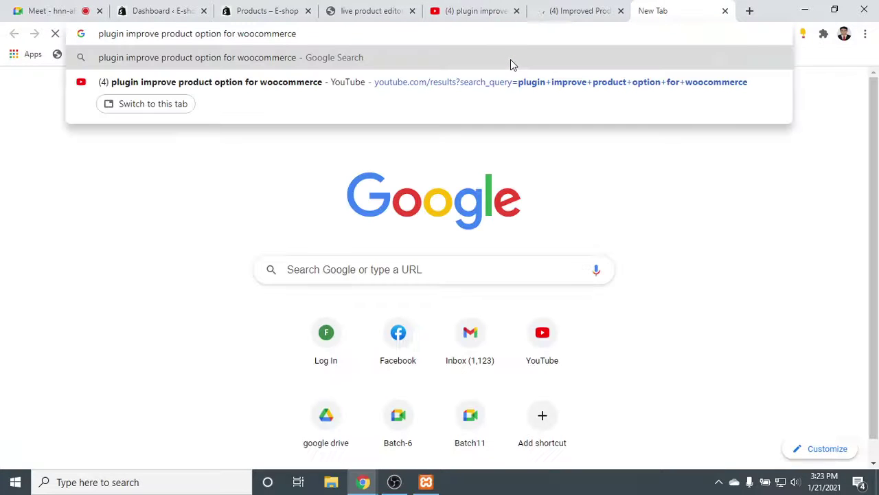
key("Return")
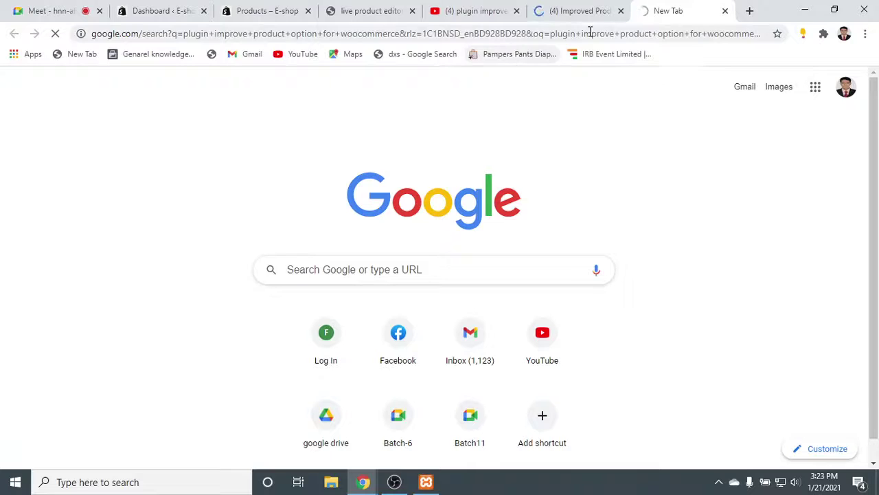
Close the YouTube search results tab and the Google results tab for "live product editor for woocommerce demo".
left_click(491, 11)
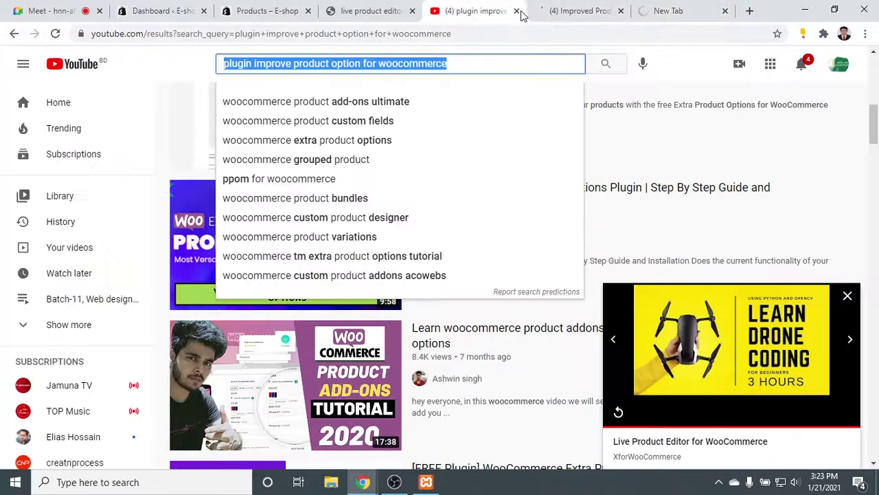
left_click(518, 11)
left_click(365, 10)
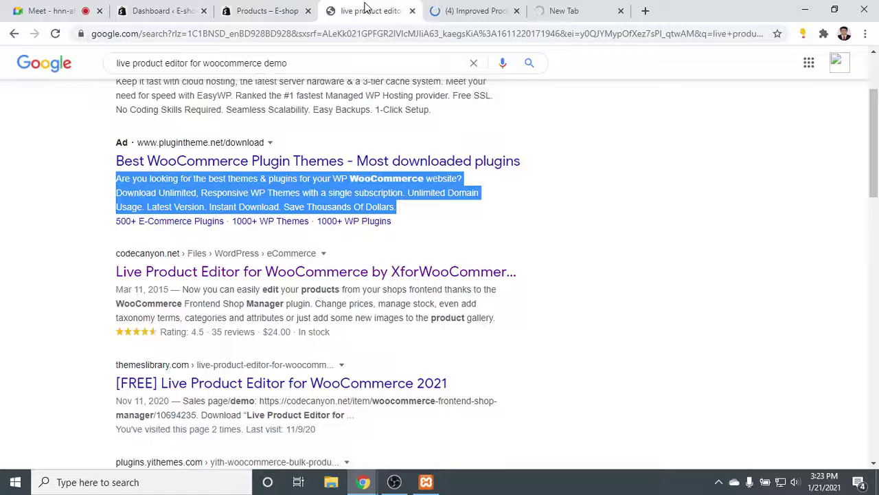
scroll(341, 175, "up", 2)
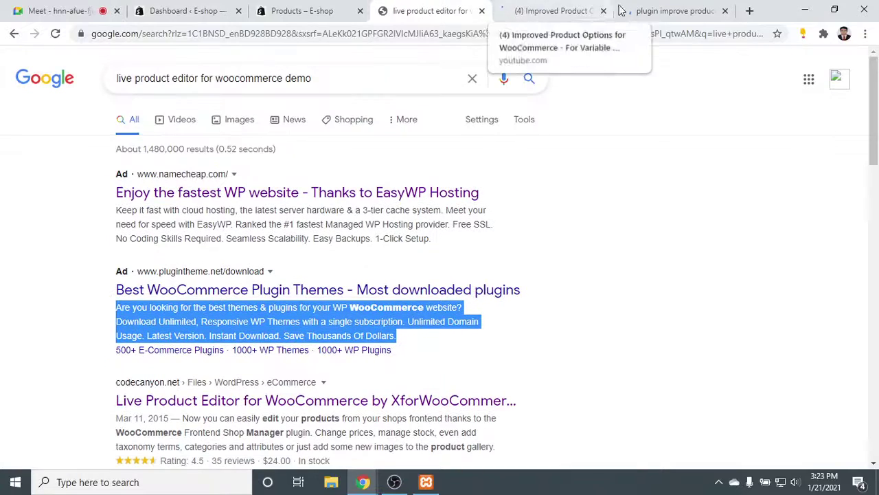
left_click(482, 11)
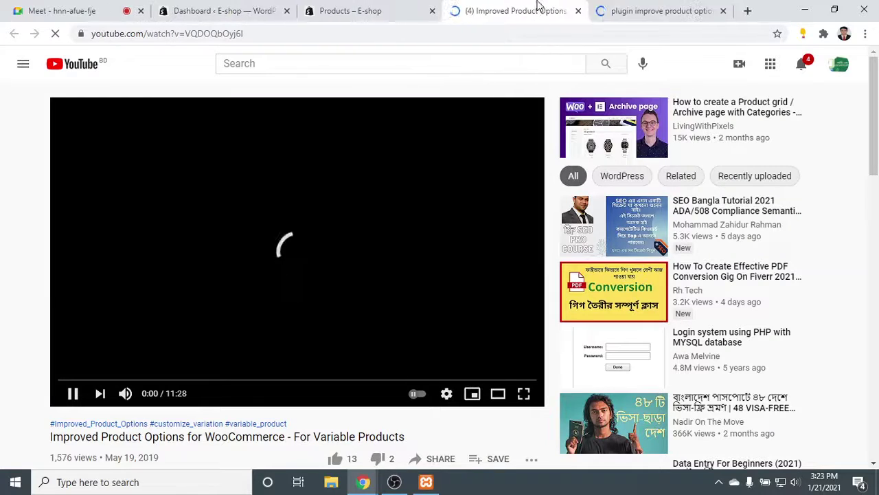
Examine the Google results for WooCommerce product option plugins, from the ads and featured snippet down to the related searches.
left_click(646, 12)
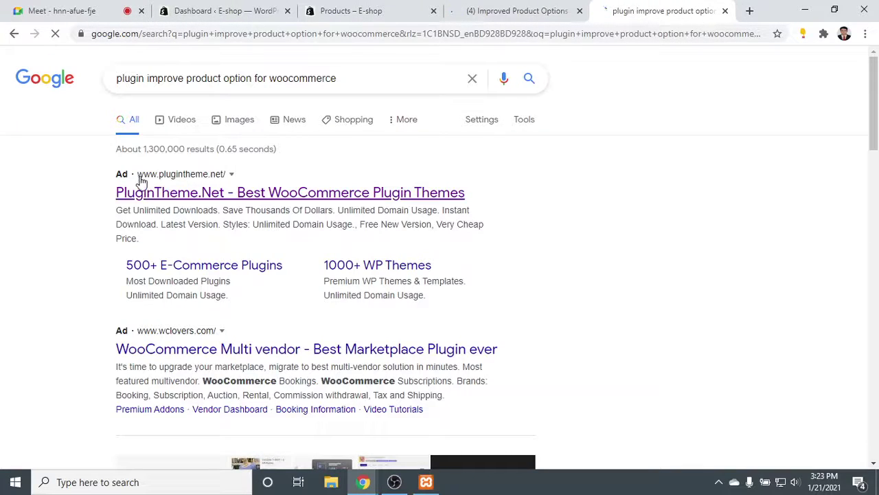
scroll(364, 215, "down", 2)
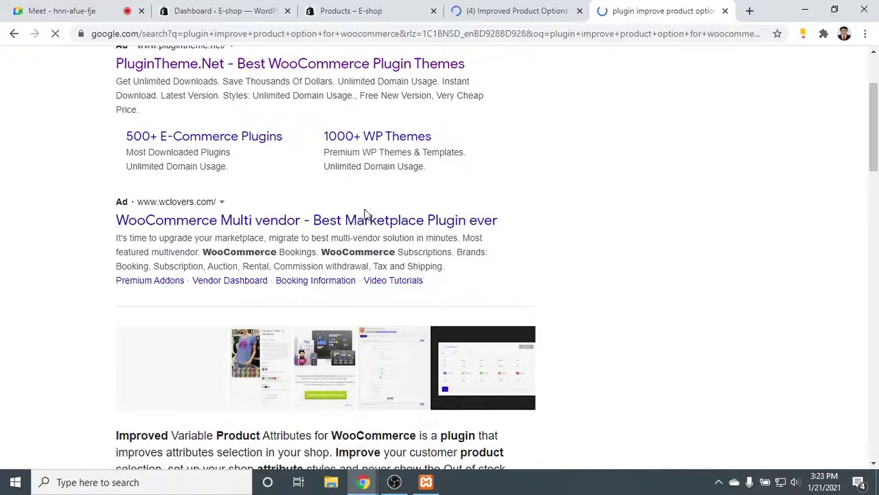
scroll(247, 230, "down", 4)
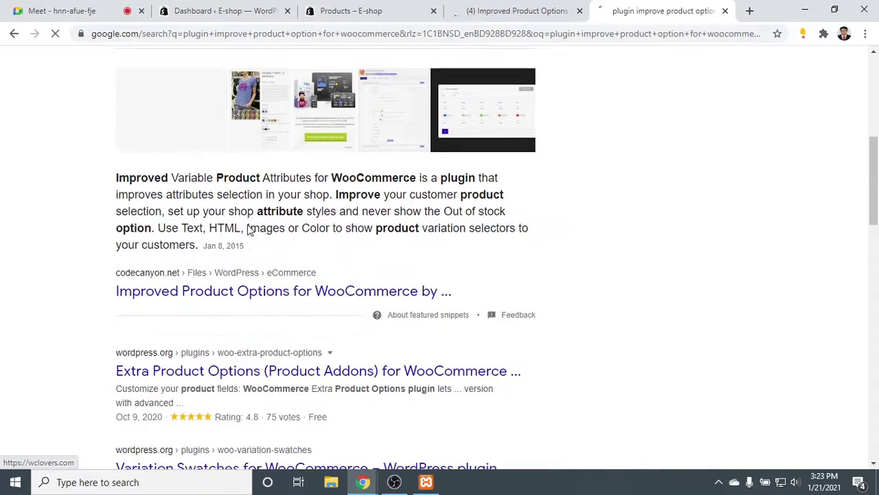
scroll(250, 227, "down", 2)
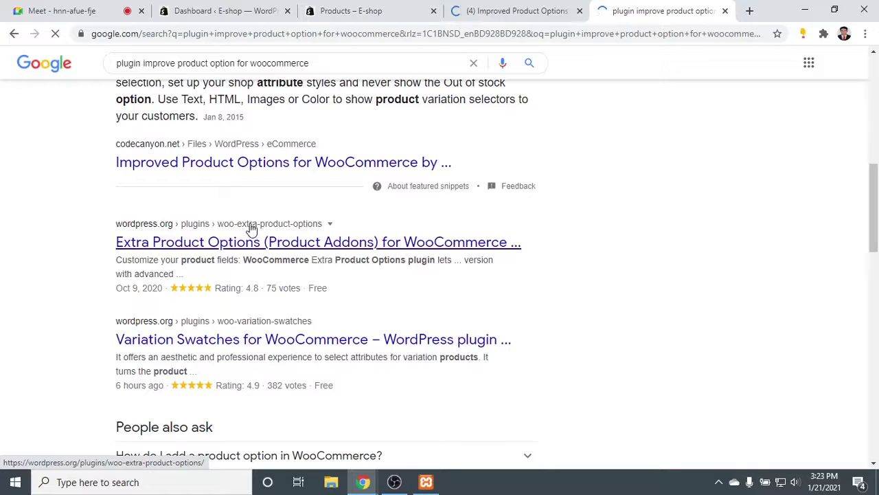
scroll(252, 228, "down", 3)
scroll(252, 228, "up", 1)
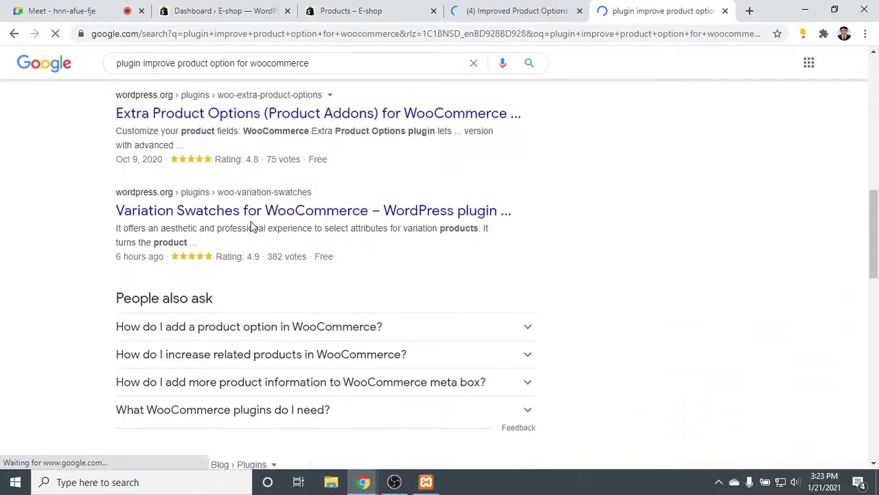
scroll(252, 226, "down", 9)
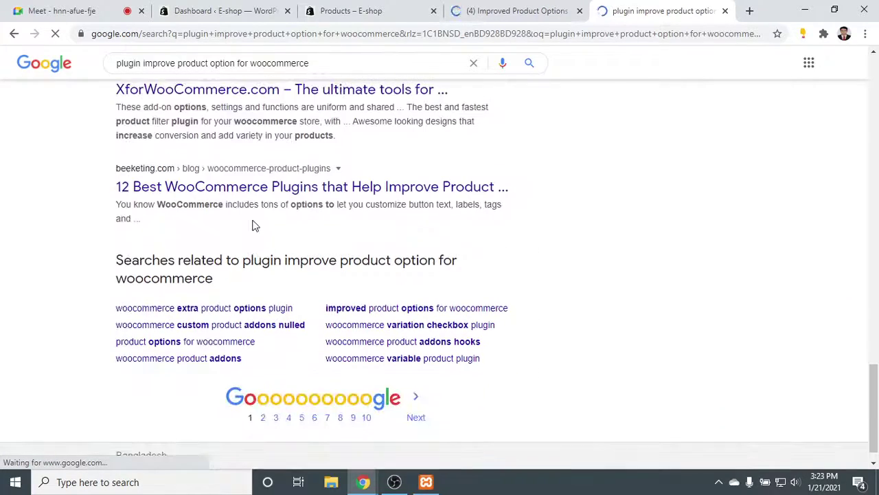
scroll(252, 226, "up", 5)
Pause the loading variable products video and return to the start of the E-shop storefront's Shop page.
left_click(496, 10)
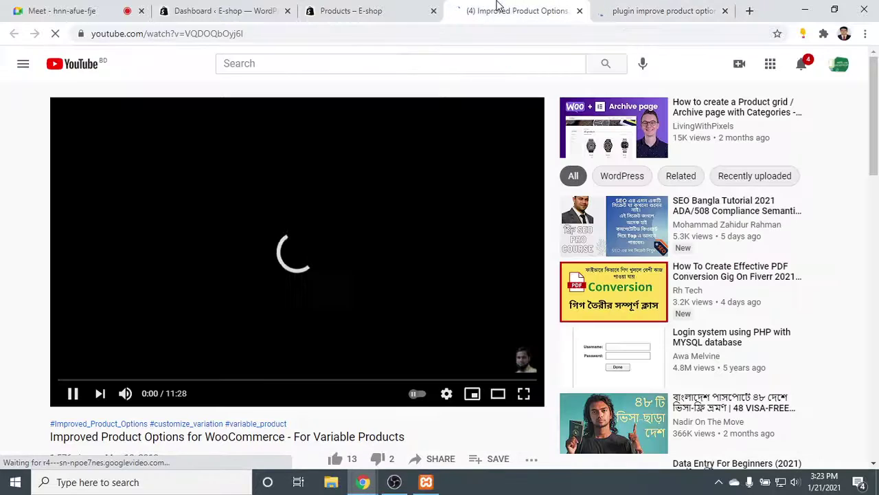
left_click(72, 393)
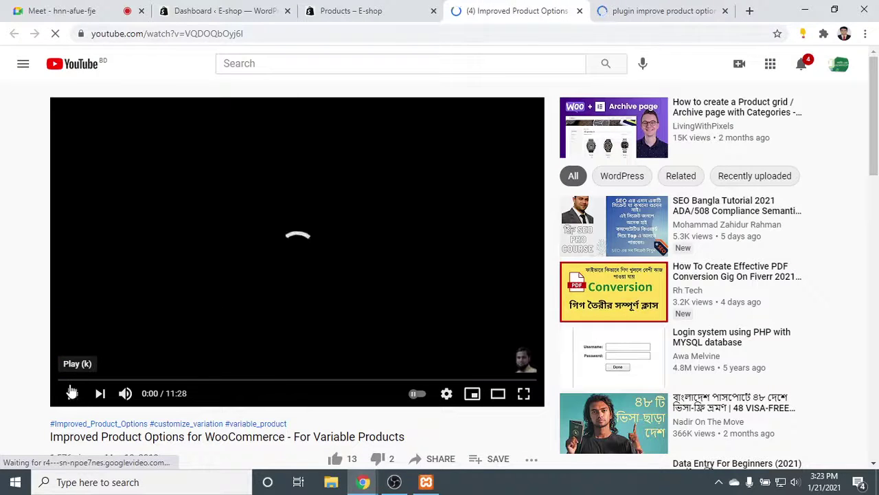
left_click(369, 11)
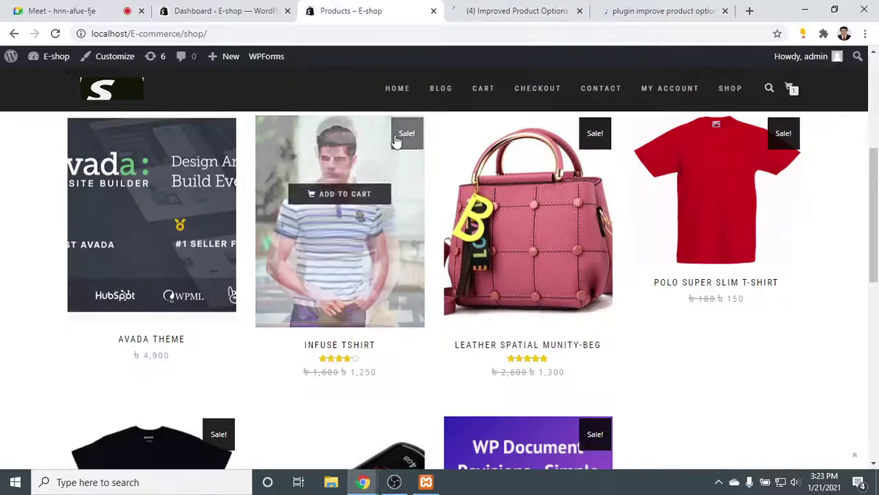
scroll(394, 141, "up", 5)
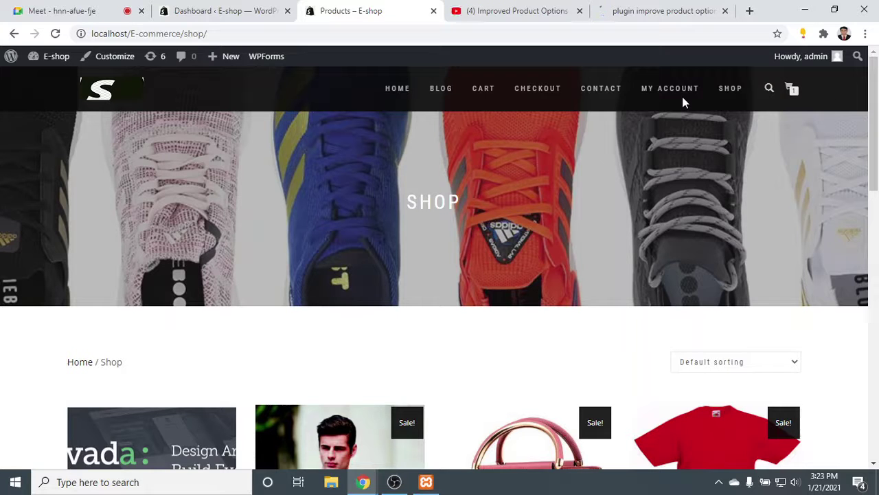
Look back at the featured Improved Product Options snippet in the Google results and briefly check the OBS recording window.
left_click(655, 6)
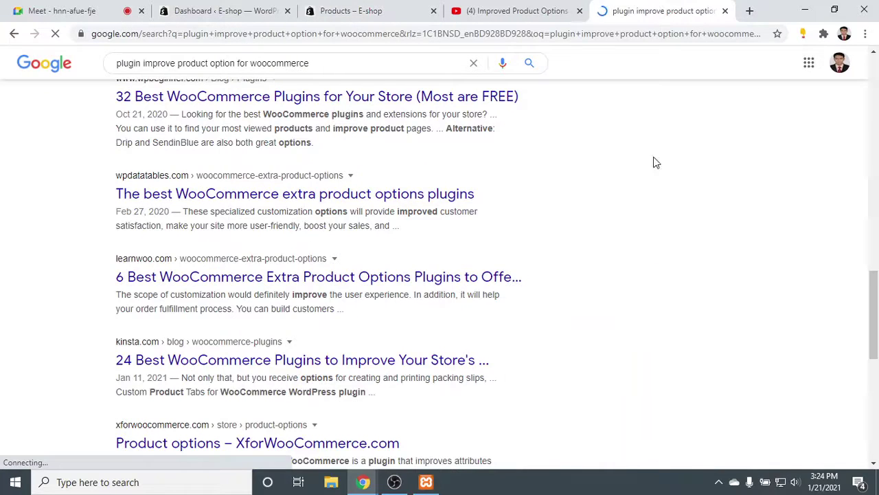
scroll(656, 269, "up", 8)
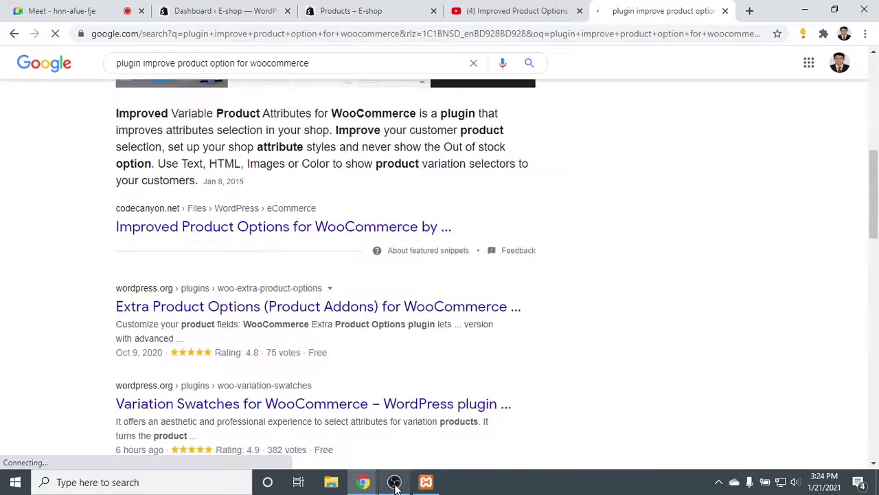
left_click(394, 483)
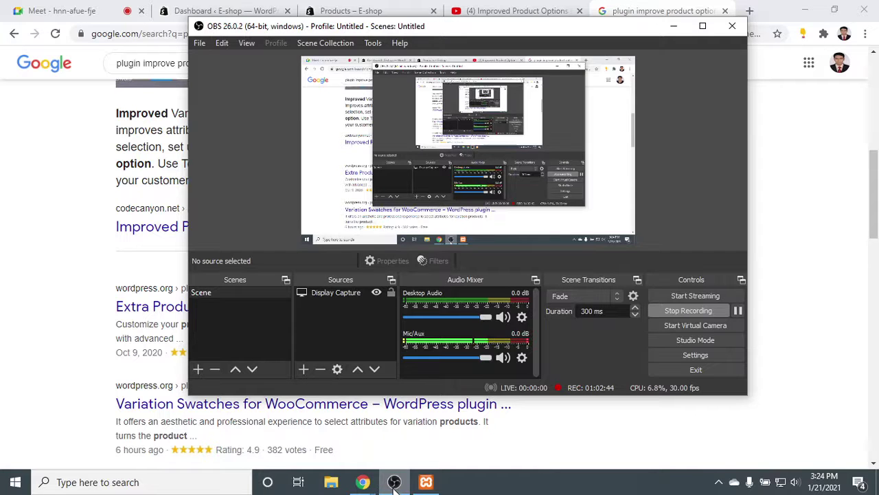
left_click(395, 483)
Play the Improved Product Options for WooCommerce video, skip ahead in it and pause it at 0:57.
left_click(540, 8)
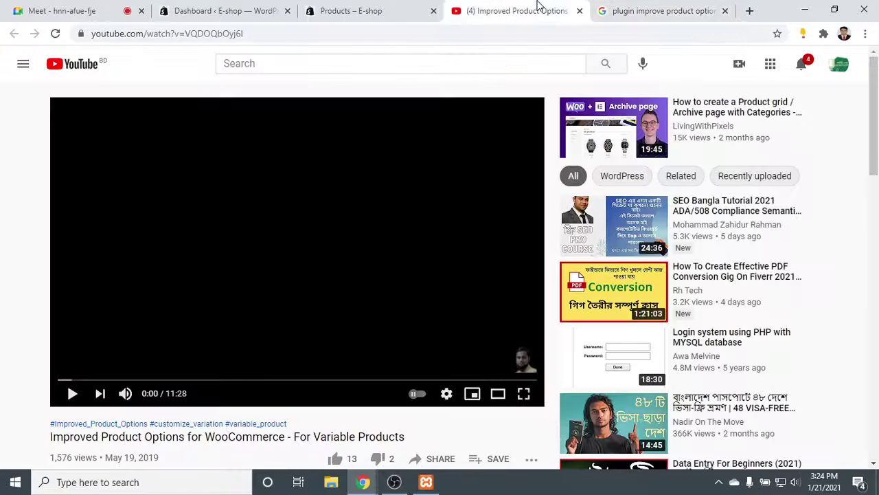
left_click(73, 396)
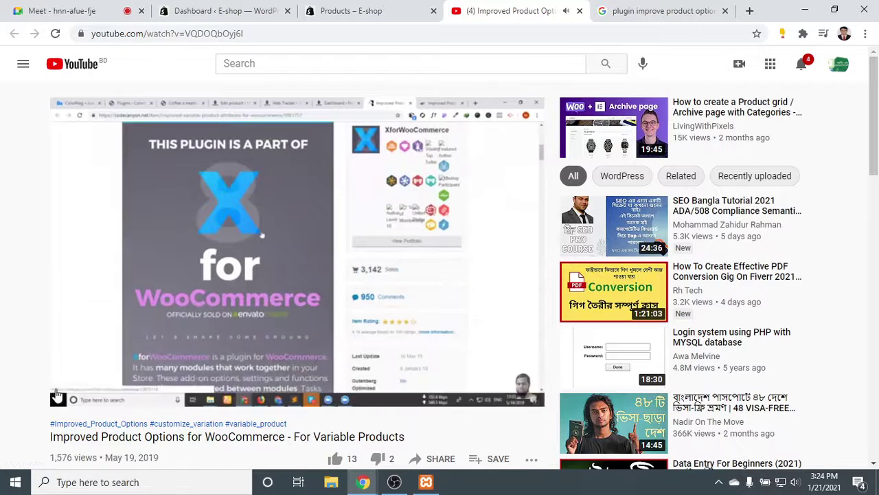
left_click(74, 380)
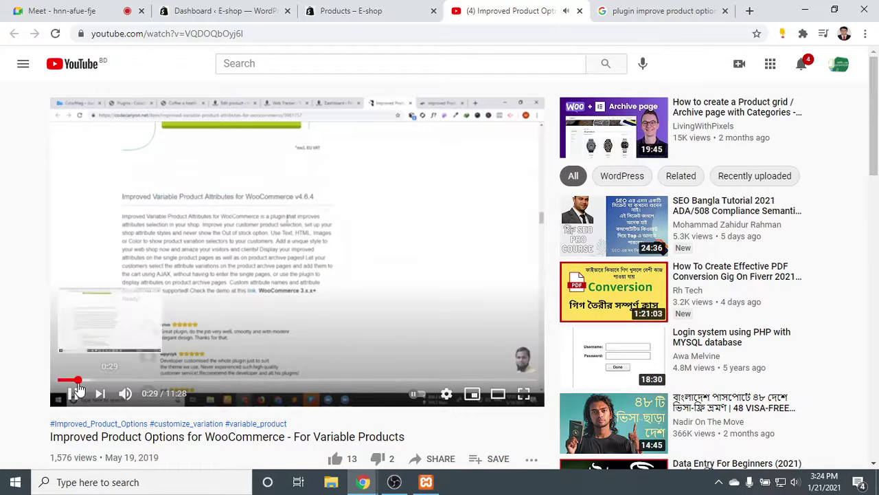
key("Right")
key("Right")
key("Right")
key("Right")
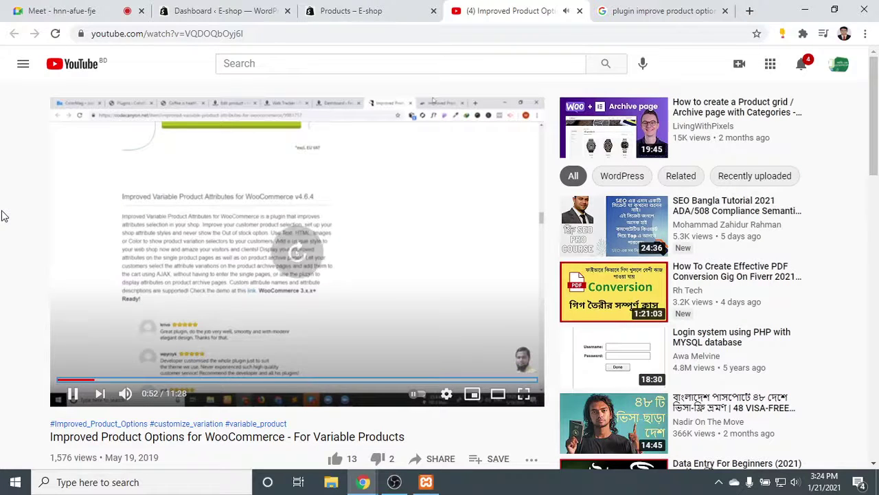
key("Right")
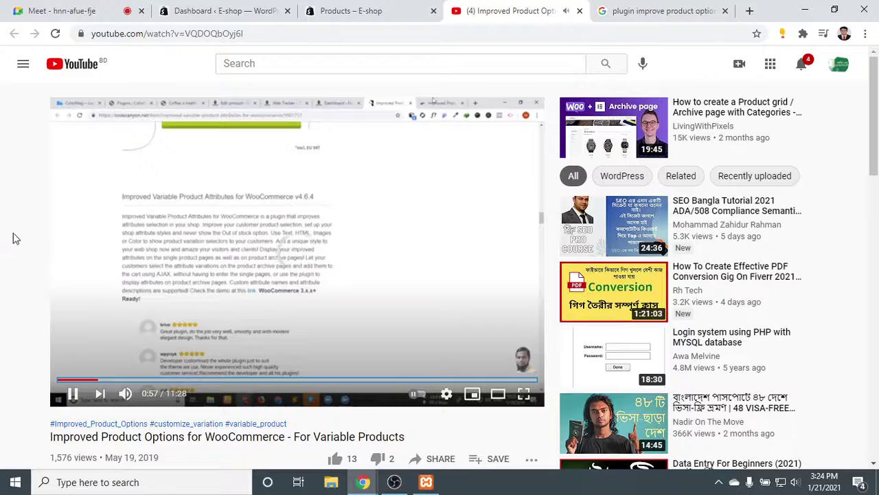
left_click(239, 346)
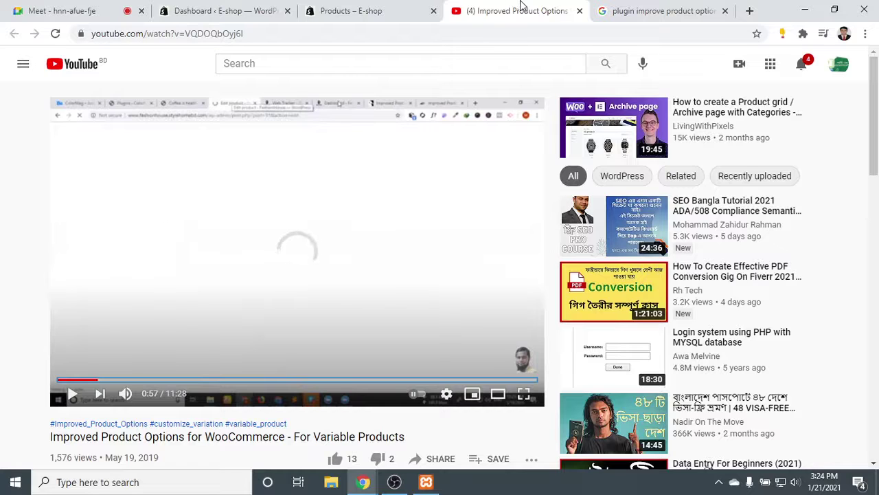
Revisit the first Google plugin results, then resume the variable products video and pause it at 2:15.
left_click(632, 10)
scroll(286, 231, "up", 6)
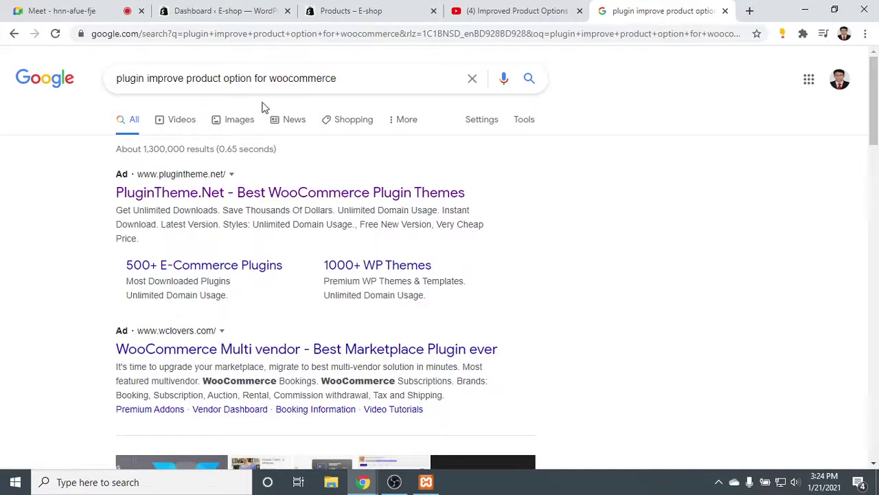
left_click(485, 7)
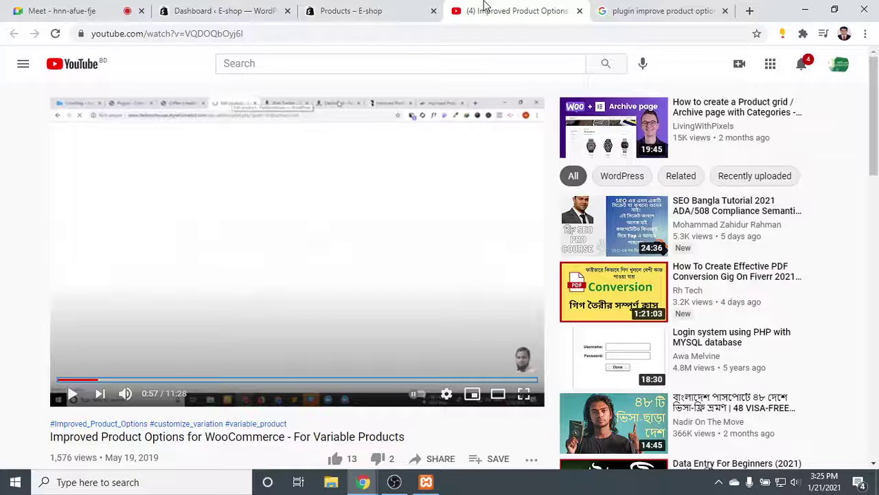
left_click(236, 323)
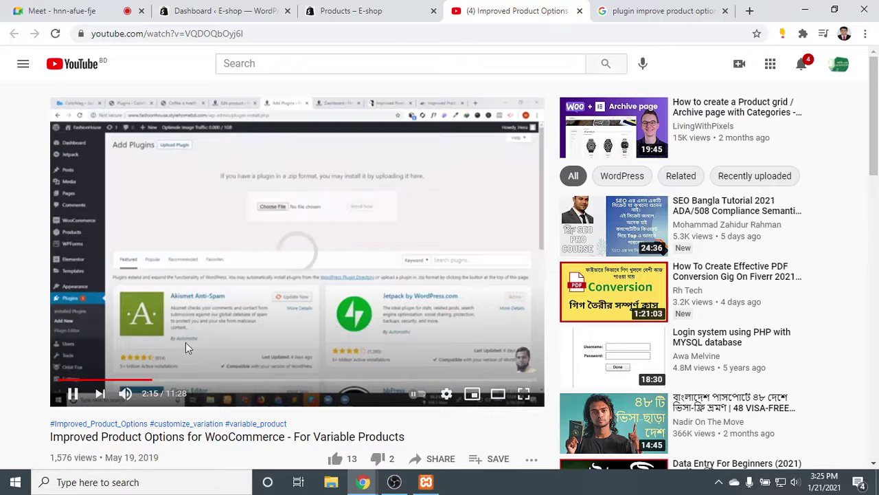
scroll(206, 337, "down", 2)
scroll(162, 255, "up", 2)
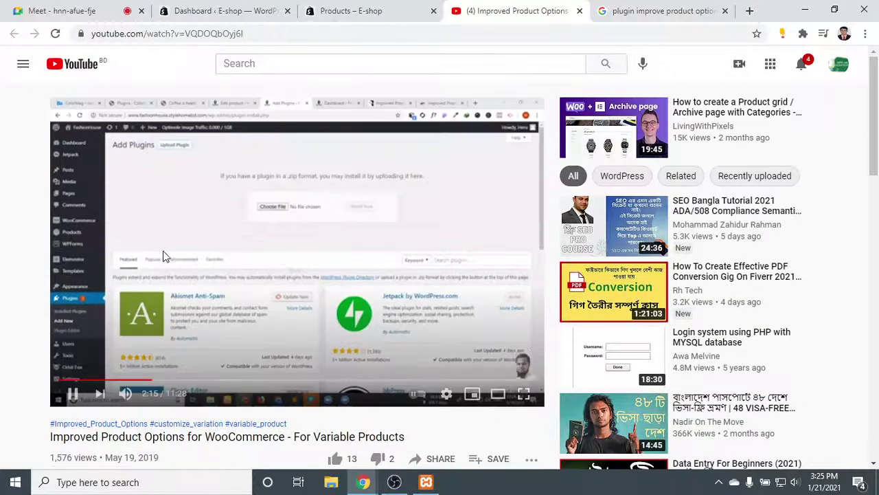
left_click(75, 393)
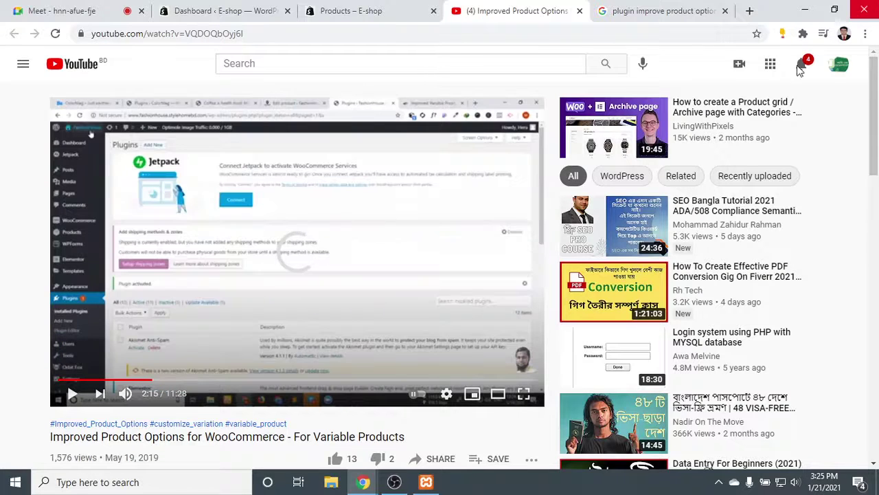
Play the Improved Product Options video briefly, pause it at 2:19 and close the Google search results.
left_click(73, 394)
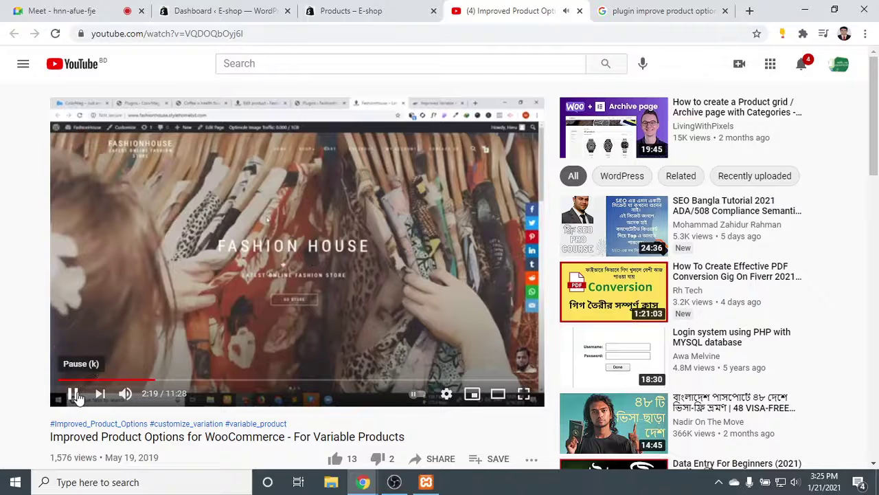
left_click(73, 394)
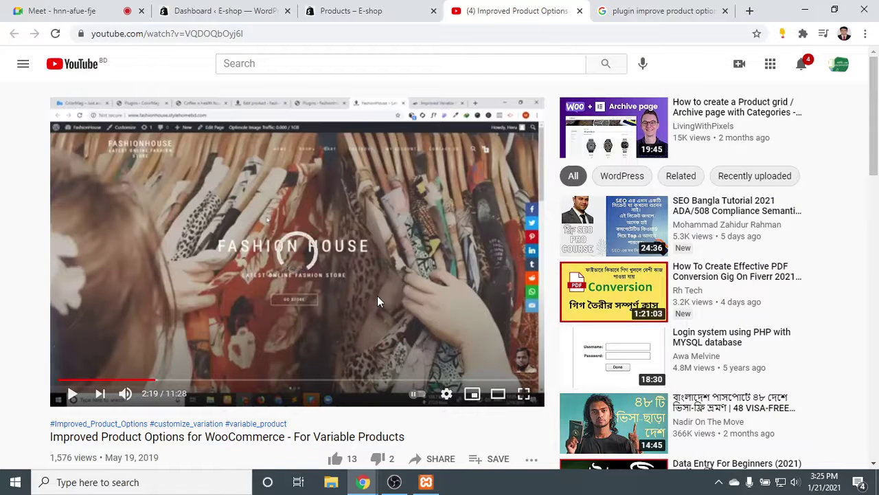
left_click(687, 9)
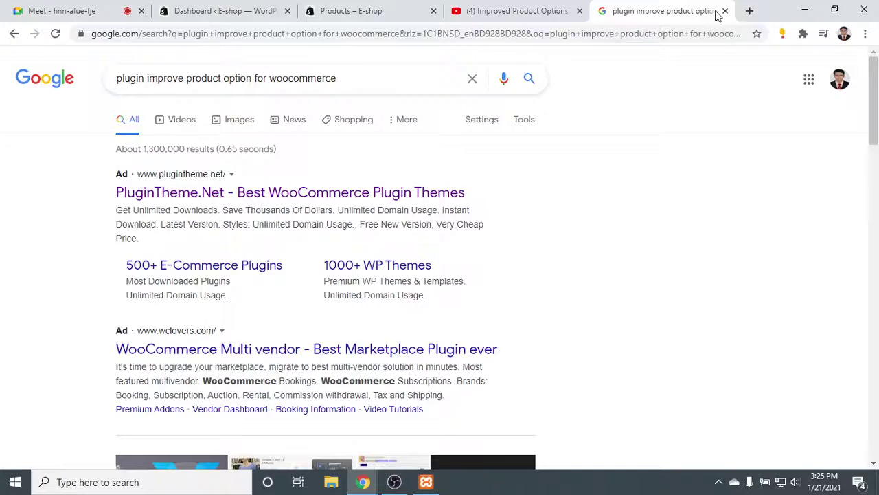
left_click(725, 11)
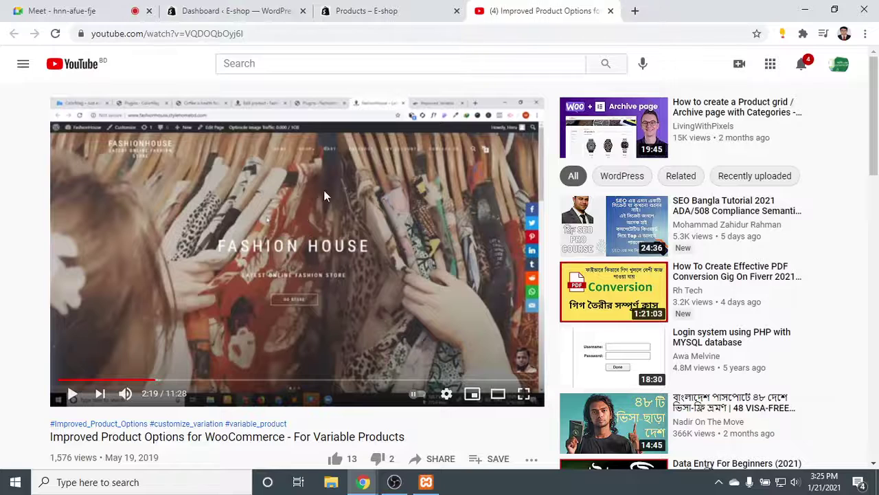
Watch the video's color and size button demonstration, pausing at 2:36, and skip forward a little from 2:42.
left_click(73, 396)
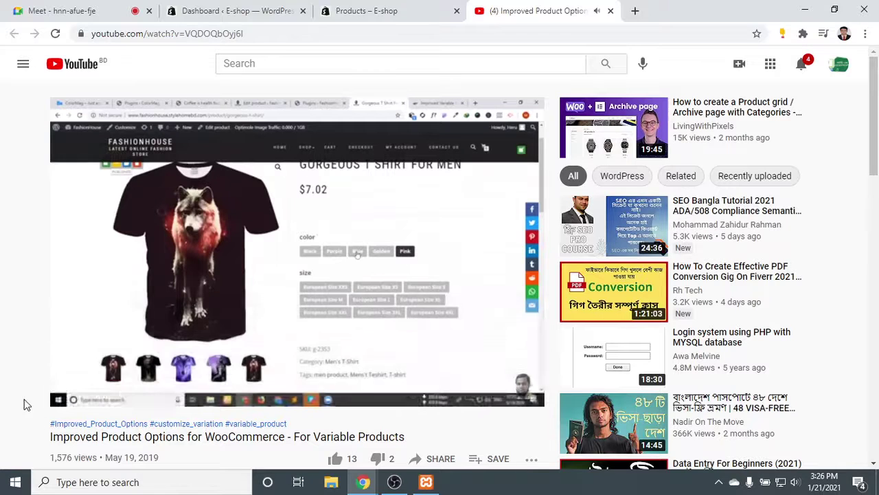
left_click(73, 394)
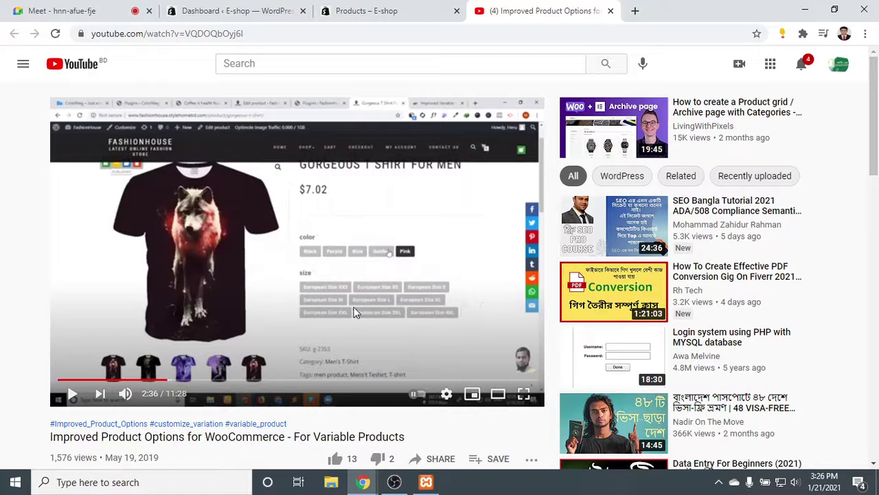
left_click(314, 304)
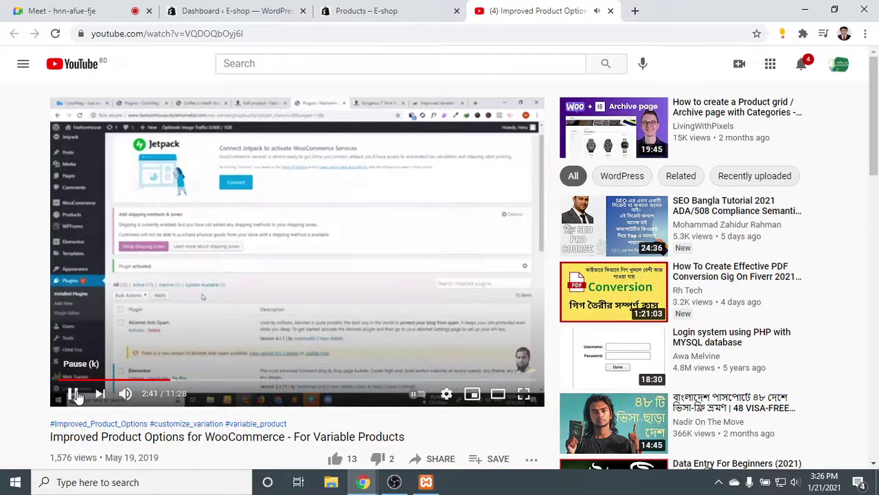
left_click(74, 395)
left_click(73, 395)
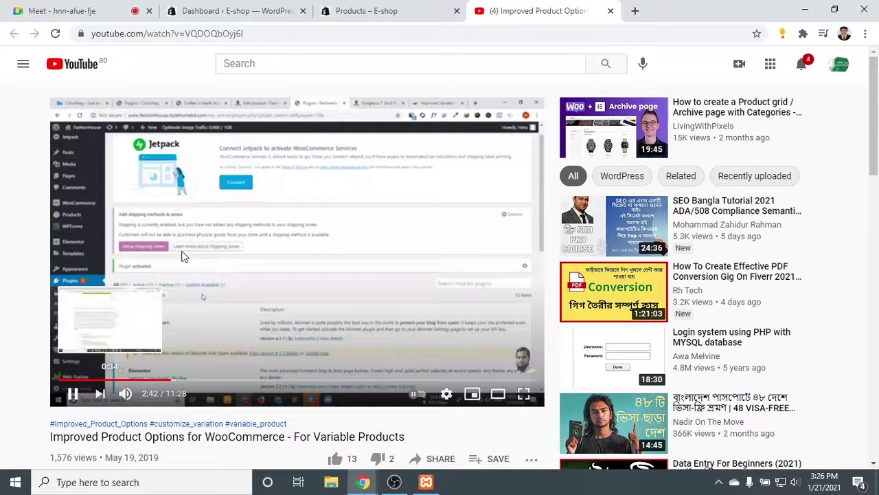
key("Right")
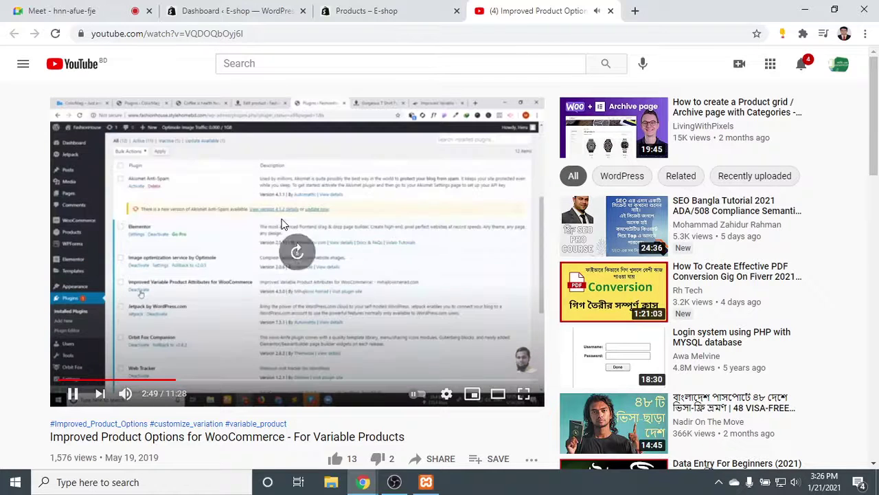
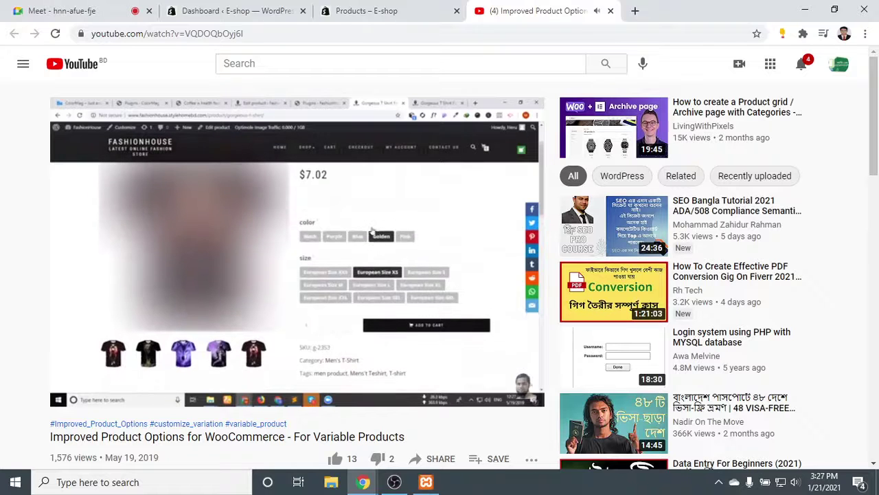
Pause the product options video at 4:43, resume it and jump ahead to about 7:55.
left_click(345, 275)
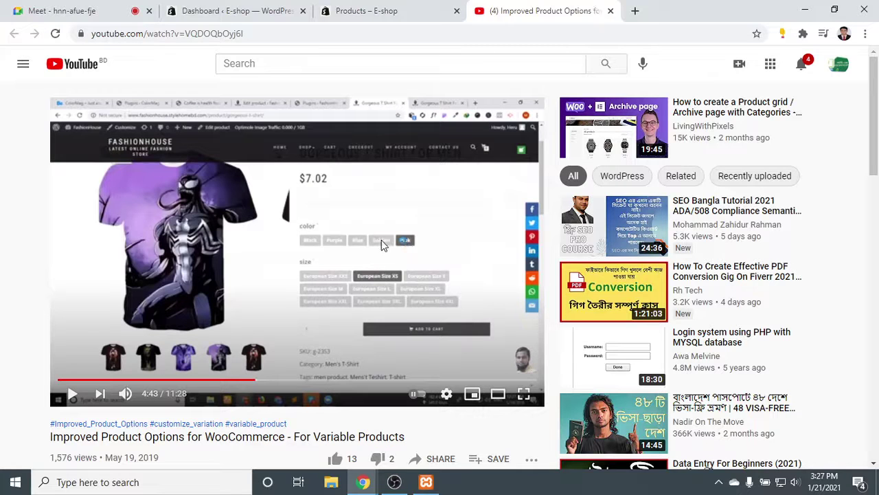
left_click(198, 283)
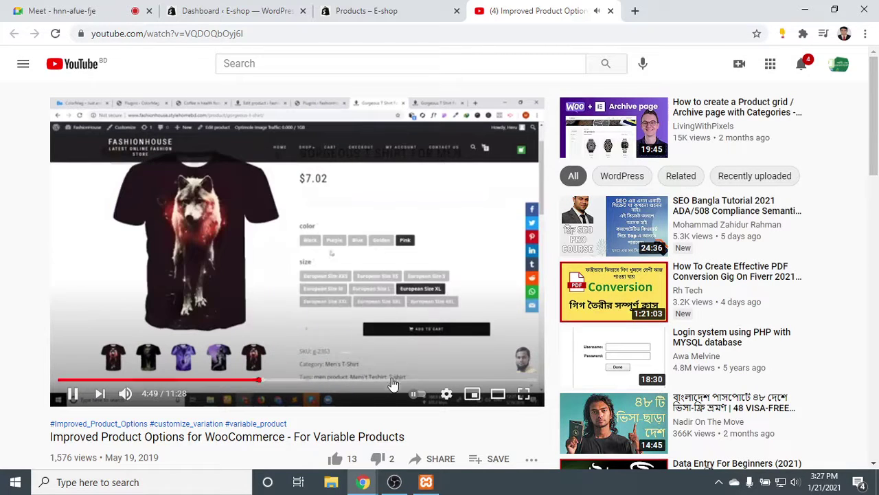
left_click(389, 379)
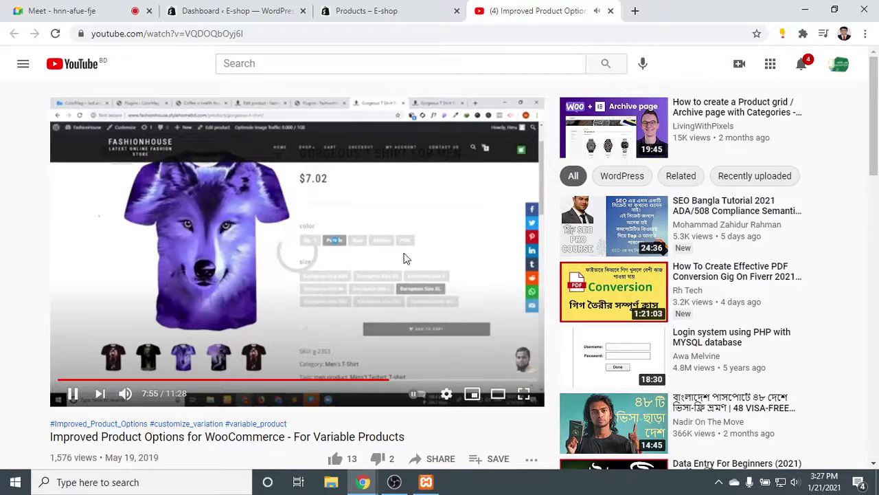
Open the Polo Super slim t-shirt with size product from the E-shop Shop page and pause the video at 7:59.
left_click(272, 8)
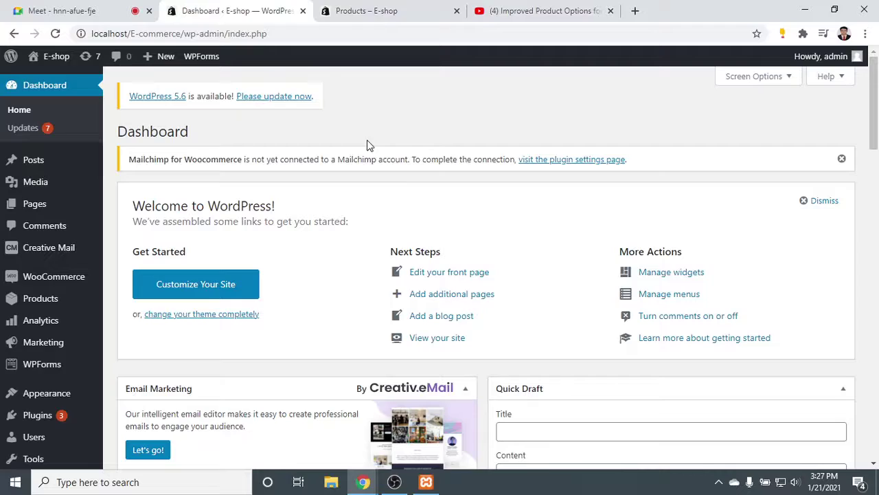
left_click(389, 9)
scroll(444, 268, "down", 7)
scroll(413, 302, "up", 3)
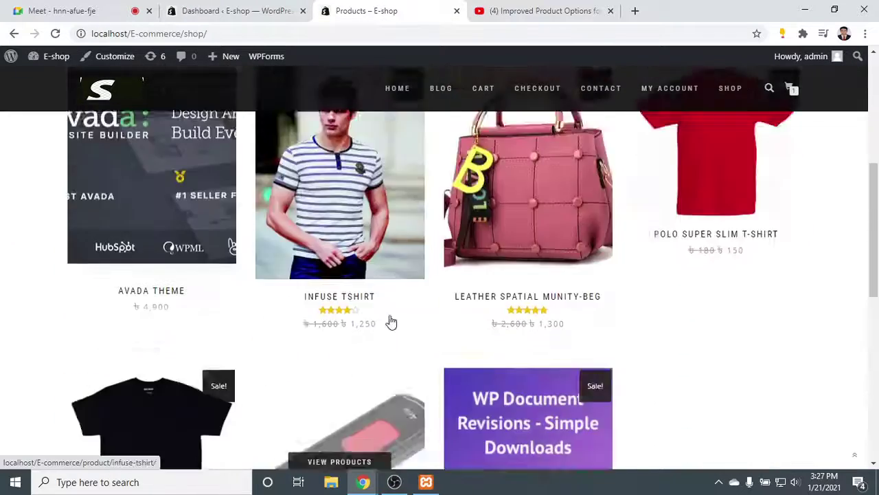
scroll(391, 322, "up", 2)
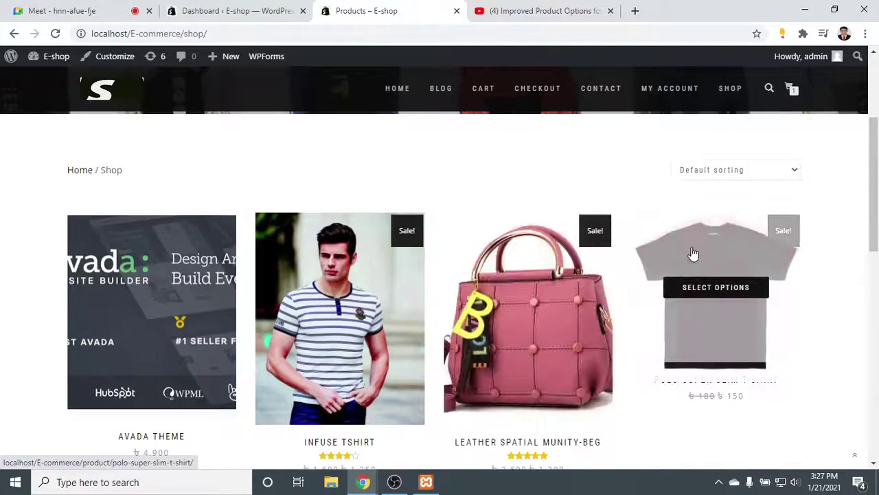
scroll(697, 268, "down", 3)
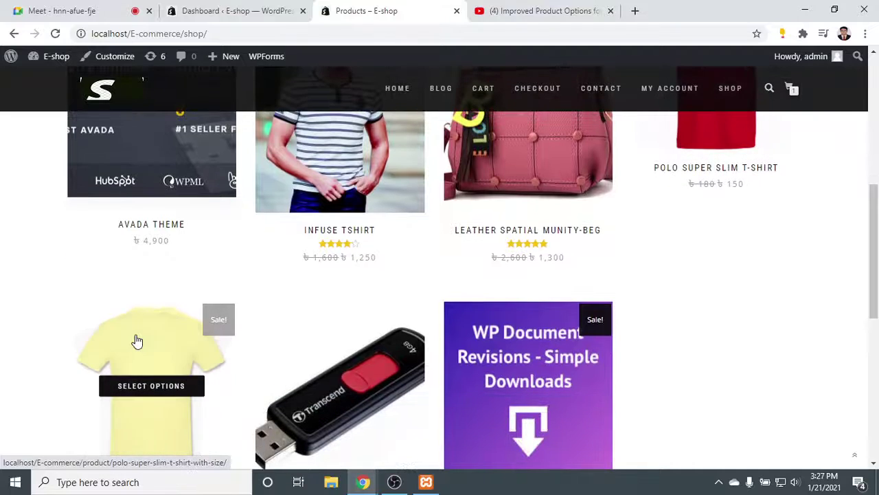
left_click(138, 341)
left_click(540, 11)
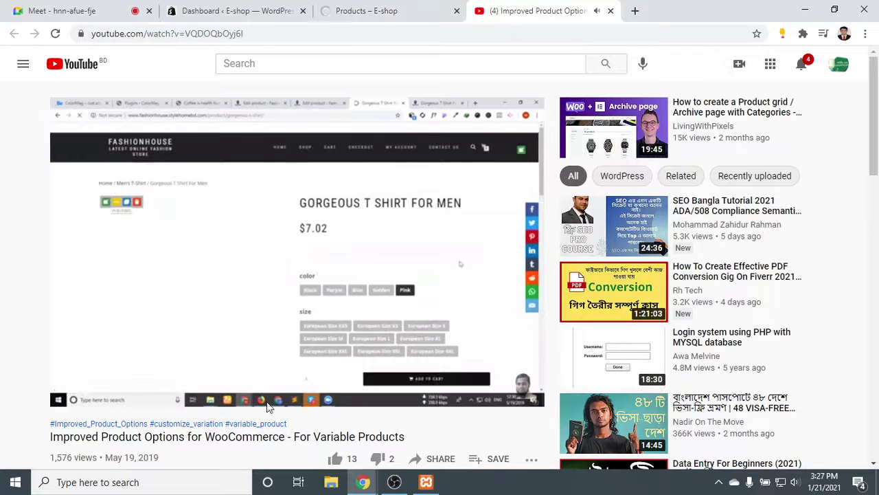
left_click(73, 393)
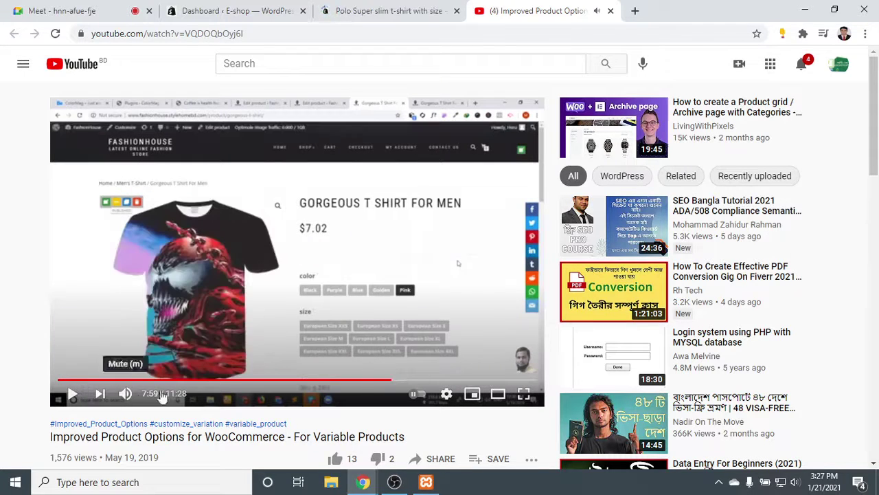
Examine the choices in the Color and Size selectors on the Polo Super slim t-shirt with size product page.
left_click(378, 10)
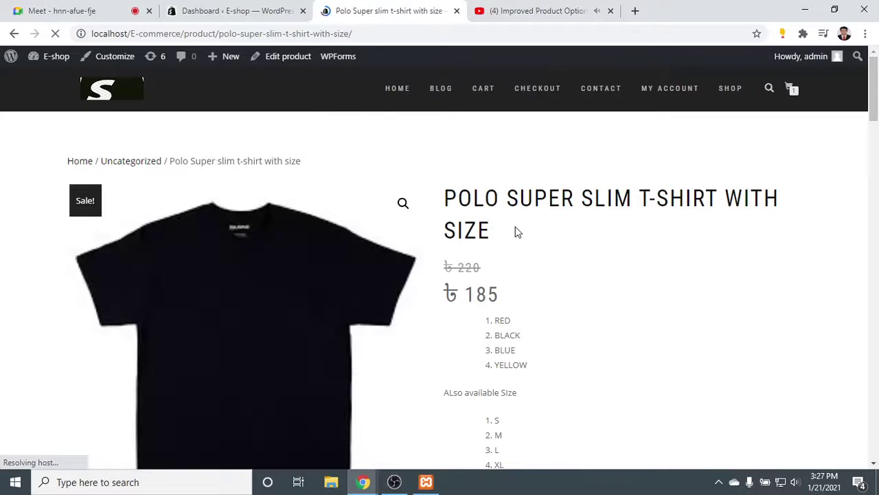
scroll(517, 232, "down", 3)
left_click(503, 295)
left_click(674, 250)
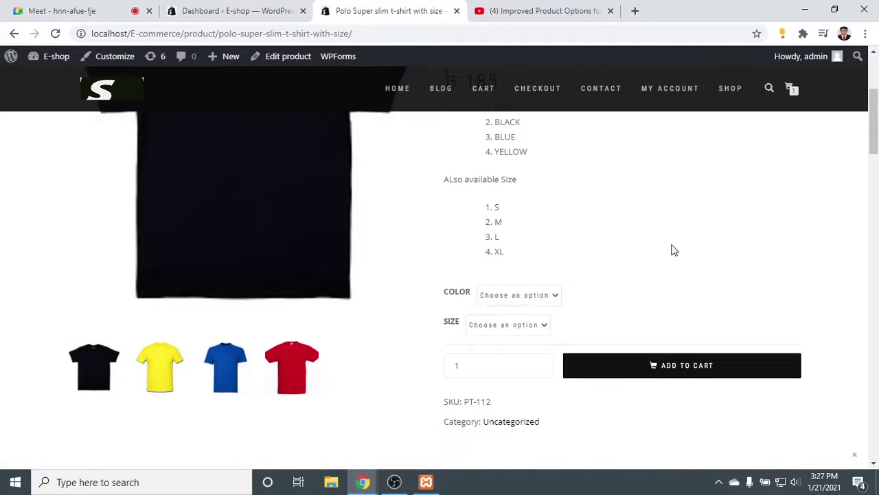
left_click_drag(444, 289, 581, 280)
left_click(518, 296)
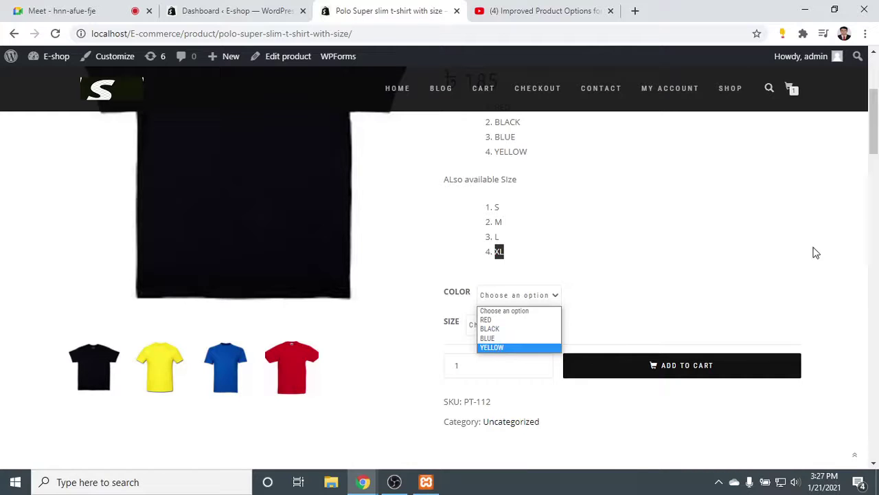
left_click(629, 314)
left_click(653, 280)
left_click(546, 328)
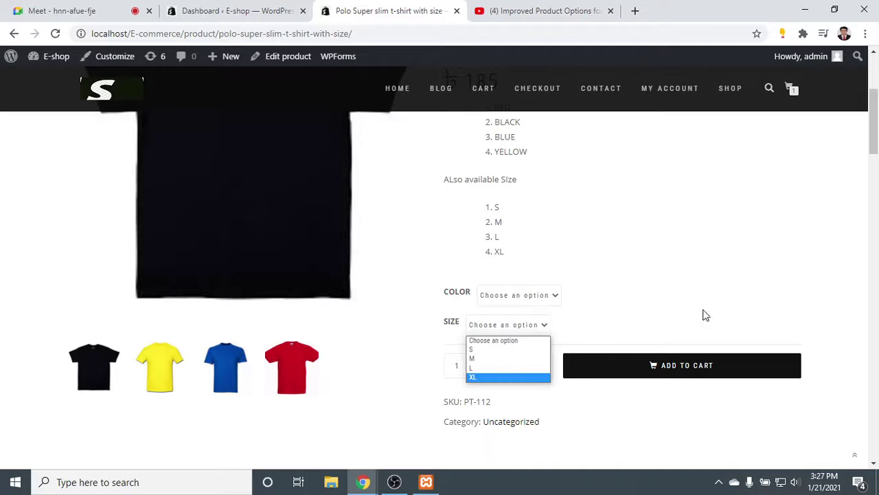
left_click(676, 299)
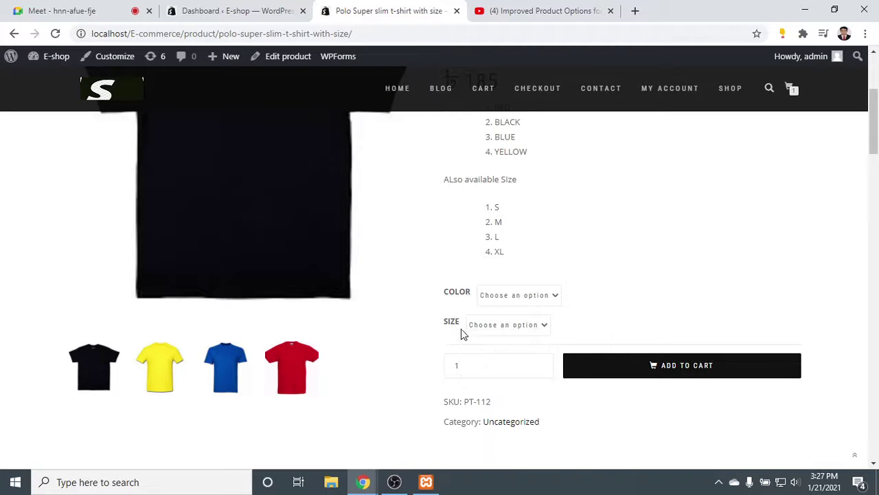
Look over the t-shirt's product page from its title and option lists down to the recommended products.
scroll(528, 266, "down", 4)
scroll(526, 298, "up", 7)
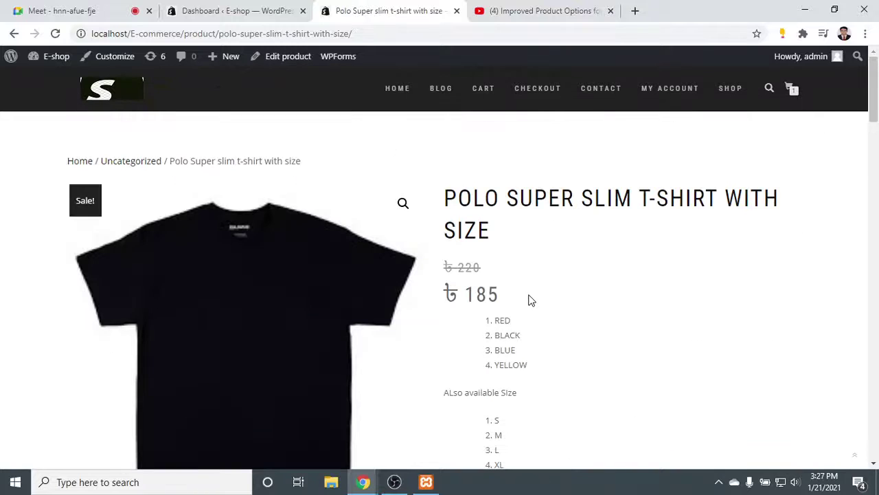
left_click_drag(435, 193, 730, 474)
scroll(440, 274, "down", 5)
scroll(653, 81, "up", 3)
left_click_drag(653, 81, 544, 6)
scroll(661, 123, "up", 8)
scroll(701, 457, "down", 10)
Resume the product options video, skip ahead to 8:24 and pause it at 8:29.
left_click(545, 5)
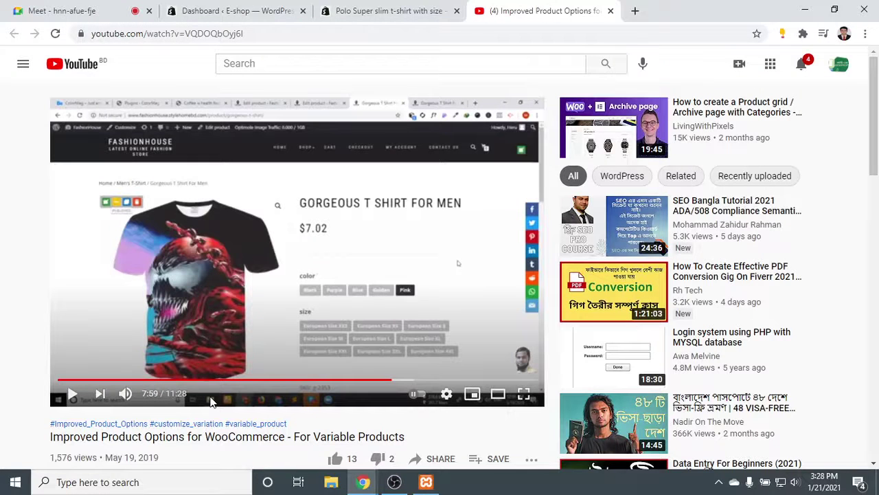
left_click(72, 394)
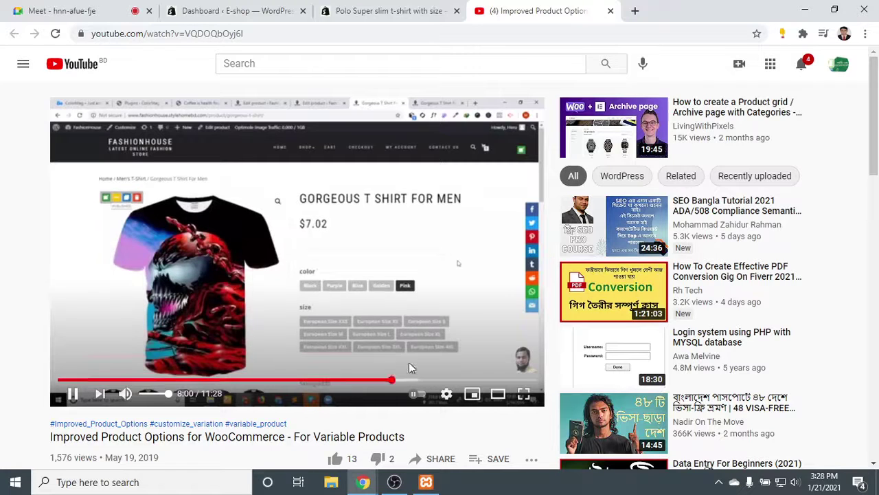
left_click(400, 380)
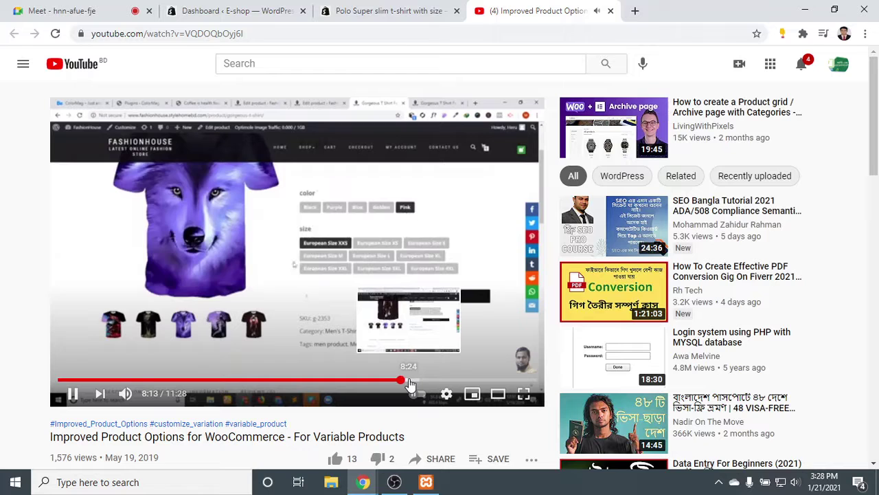
left_click(410, 382)
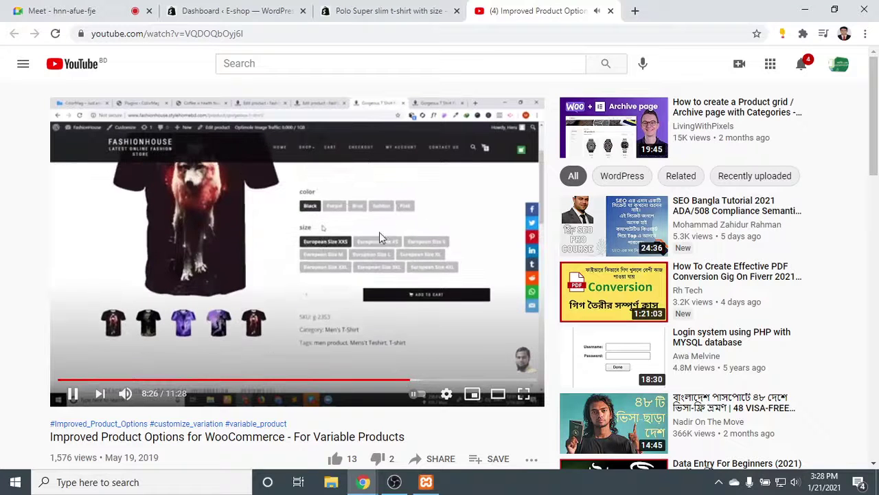
left_click(320, 293)
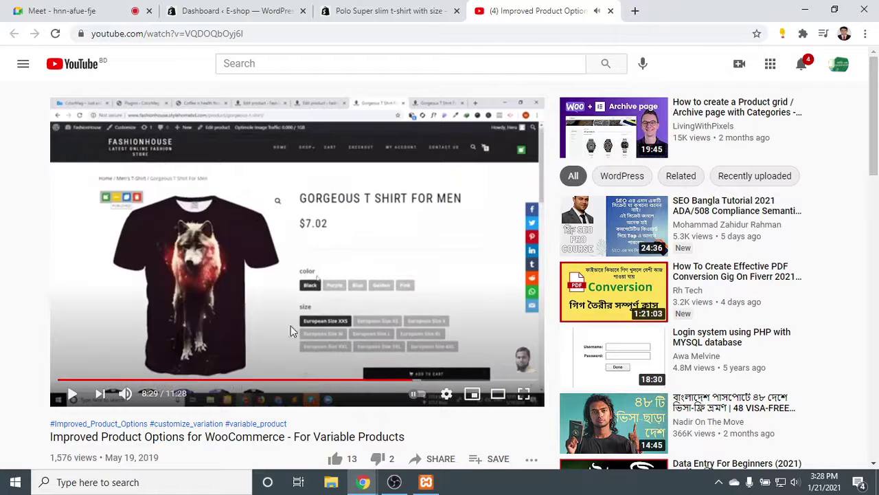
scroll(284, 272, "down", 1)
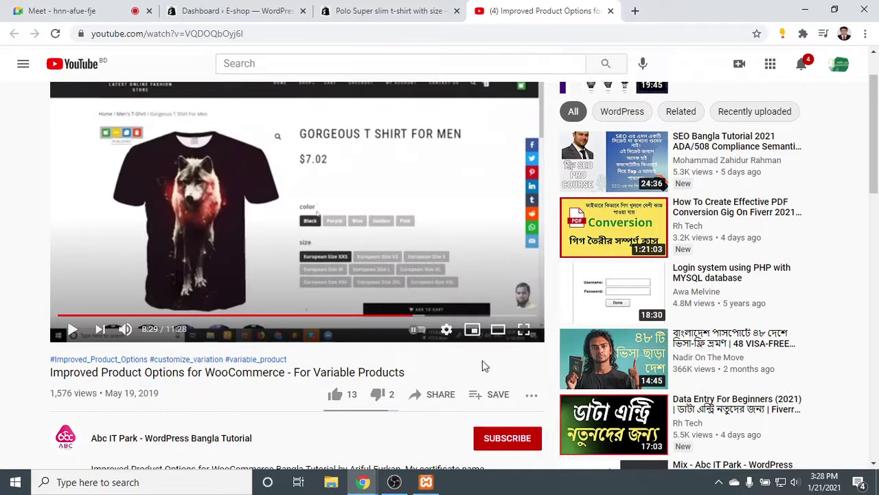
scroll(482, 361, "up", 1)
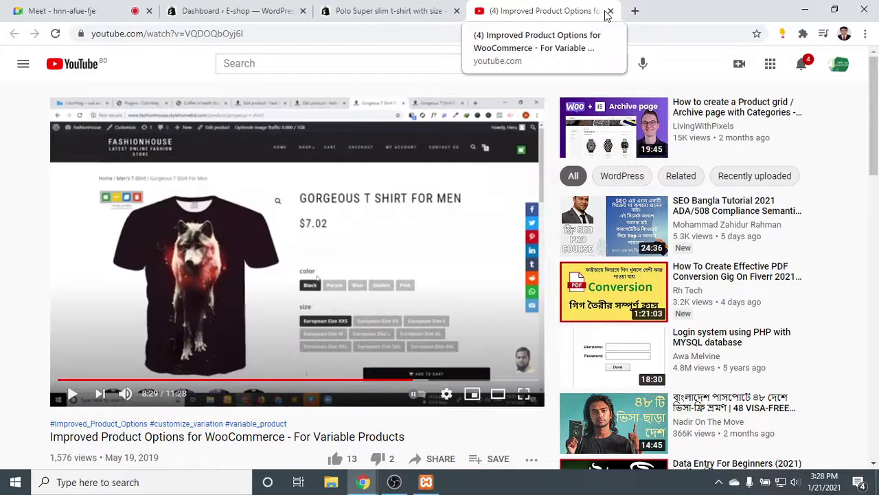
Check the "You may also like" products on the t-shirt page and return to the E-shop WordPress dashboard.
left_click(395, 6)
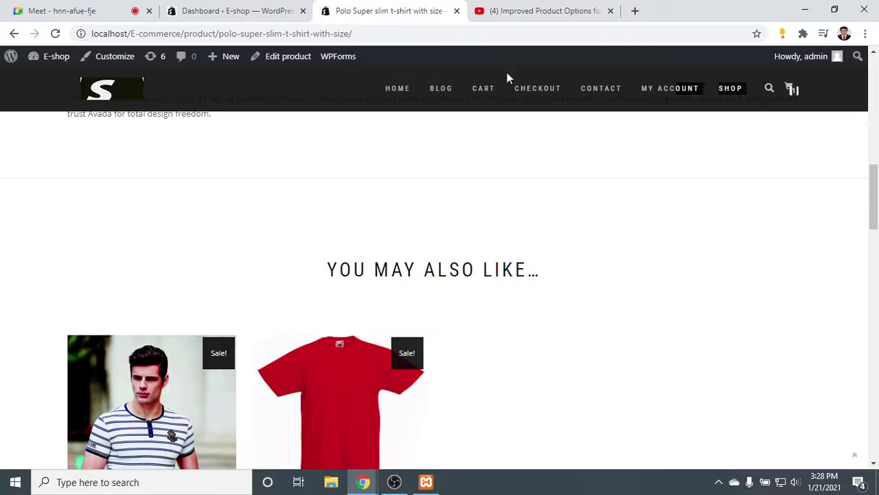
scroll(182, 309, "down", 3)
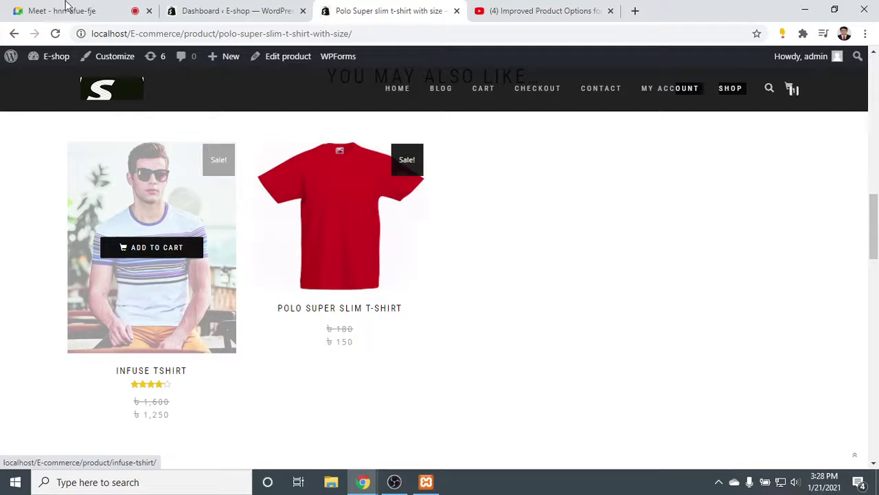
left_click(506, 8)
left_click(214, 7)
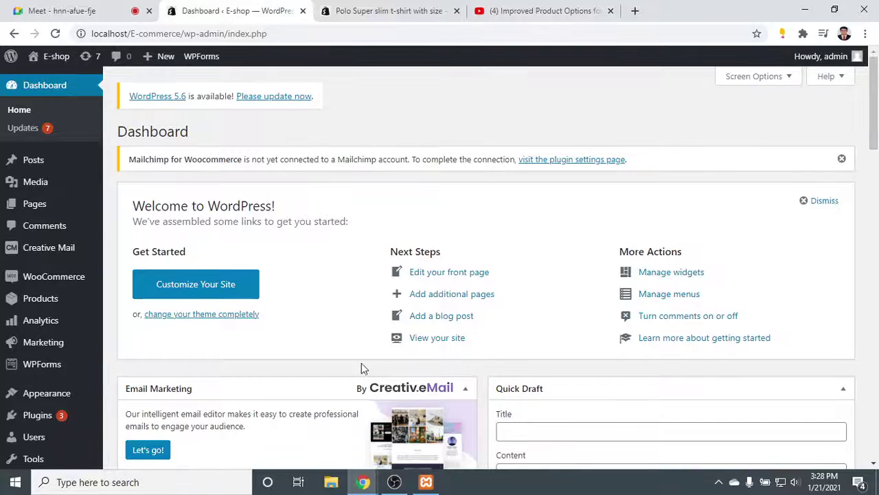
Return to the t-shirt product page, then close the product options video.
left_click(327, 9)
scroll(236, 275, "up", 3)
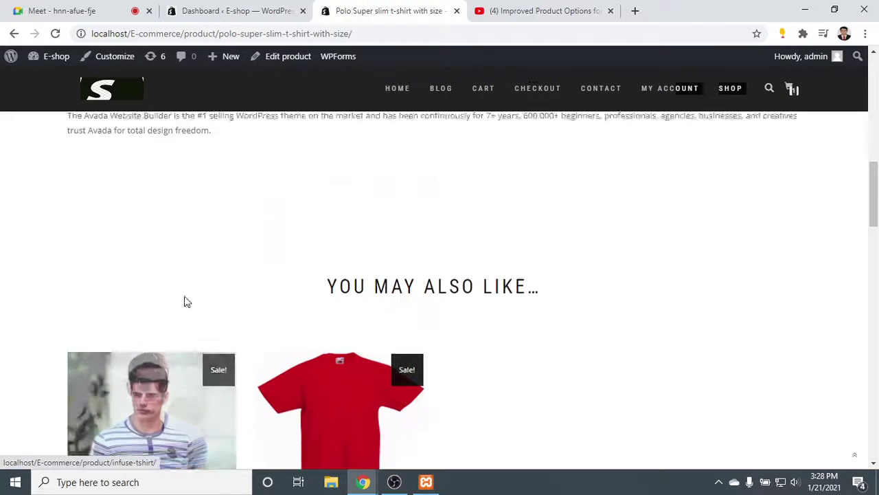
left_click(546, 10)
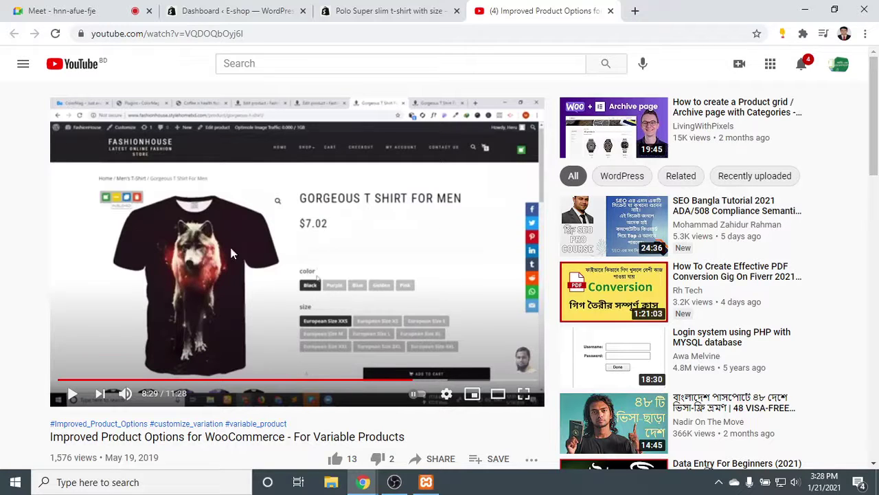
left_click(610, 11)
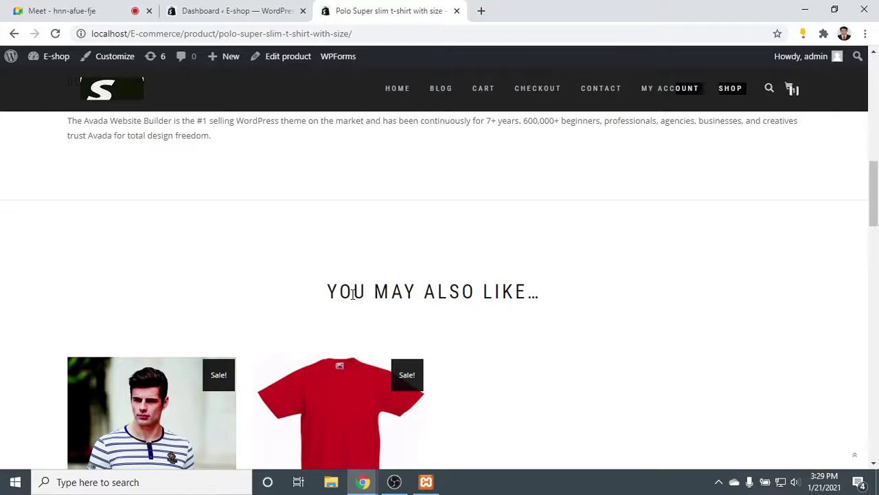
Go from the t-shirt product page to the store's home page and look it over from the banner down.
scroll(384, 252, "up", 4)
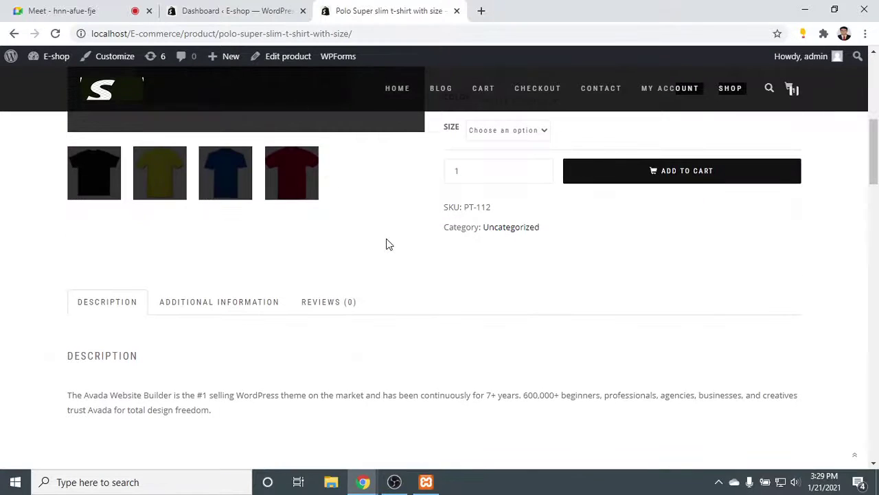
scroll(404, 312, "up", 5)
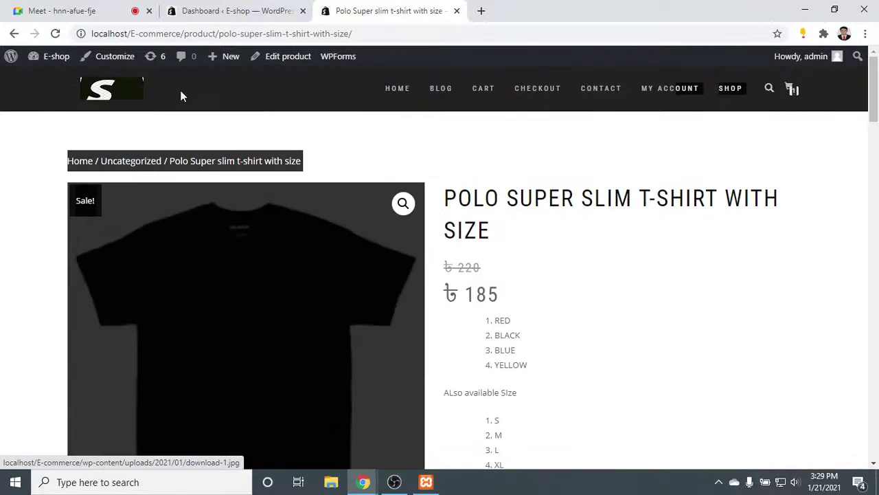
left_click(395, 89)
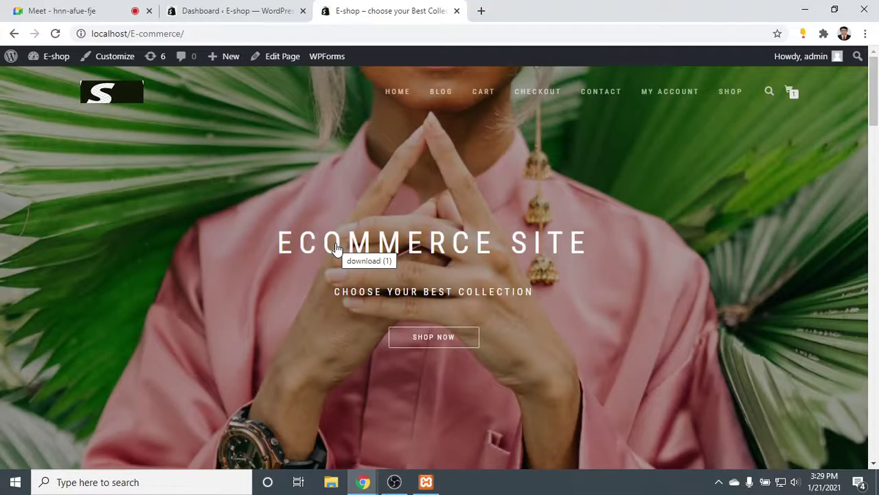
scroll(599, 303, "down", 2)
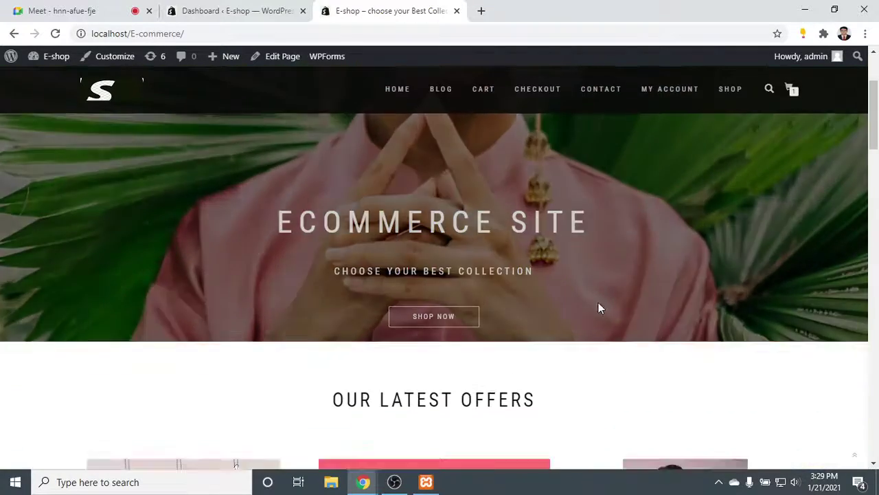
scroll(599, 302, "down", 10)
scroll(590, 304, "up", 15)
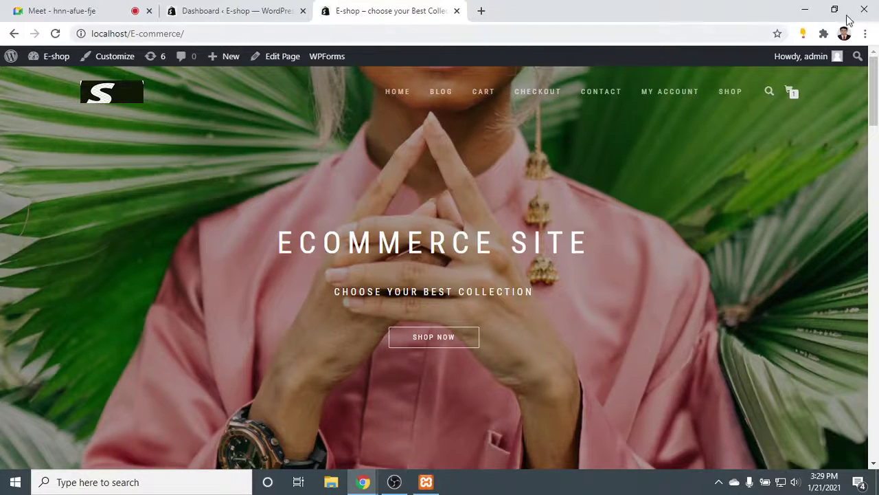
Switch to the desktop, create a new text document there and open it maximized in Notepad.
left_click(810, 10)
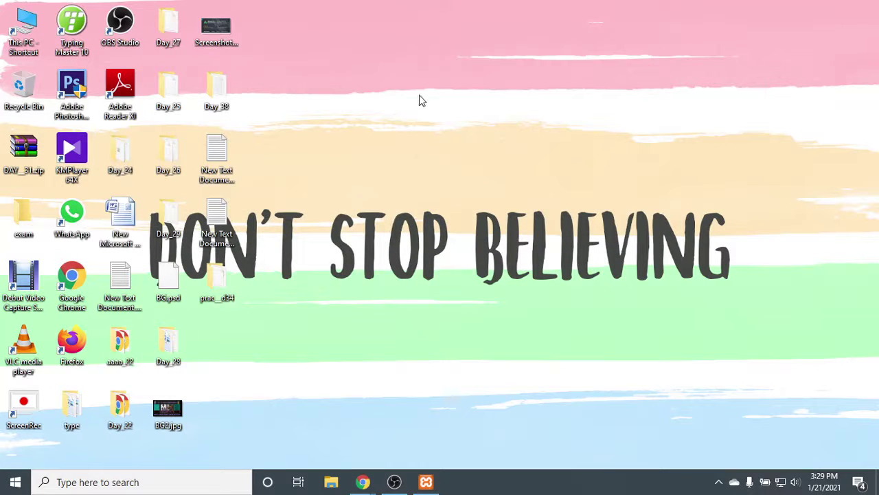
right_click(419, 90)
left_click(453, 127)
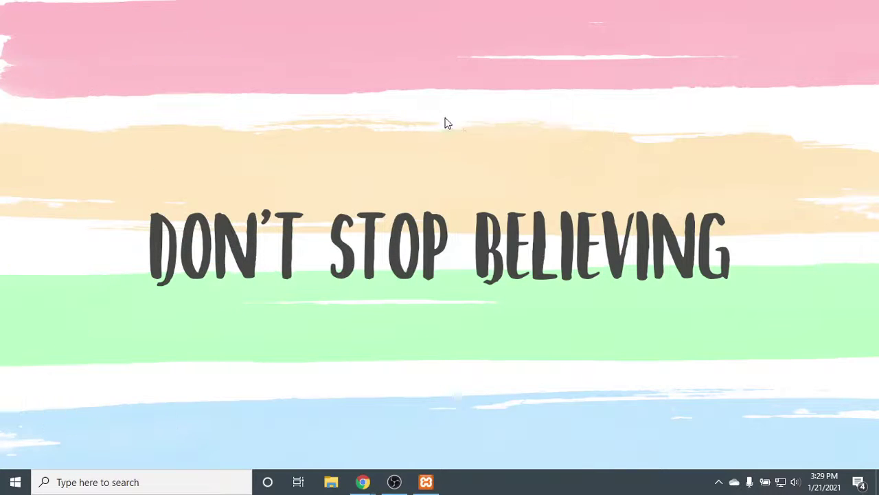
right_click(443, 103)
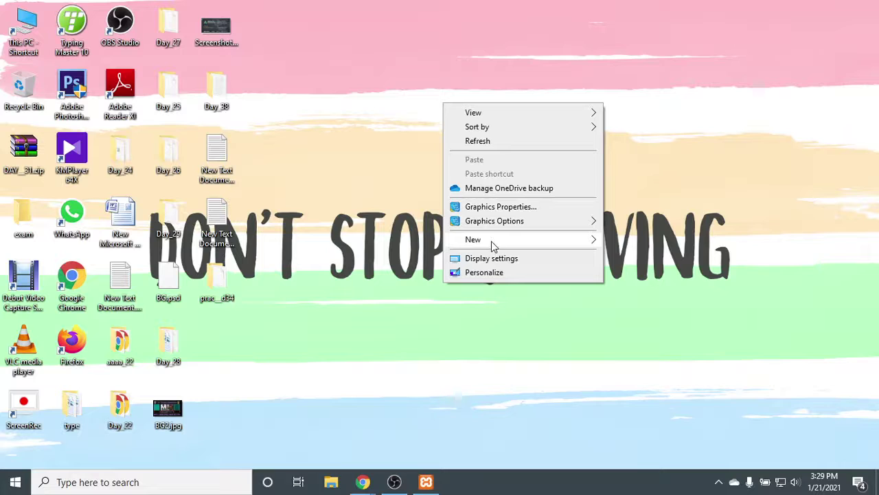
mouse_move(491, 241)
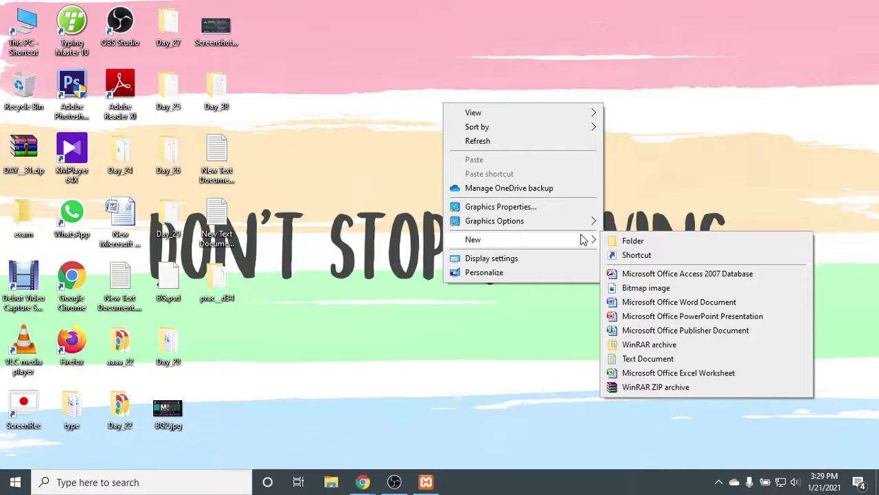
left_click(680, 358)
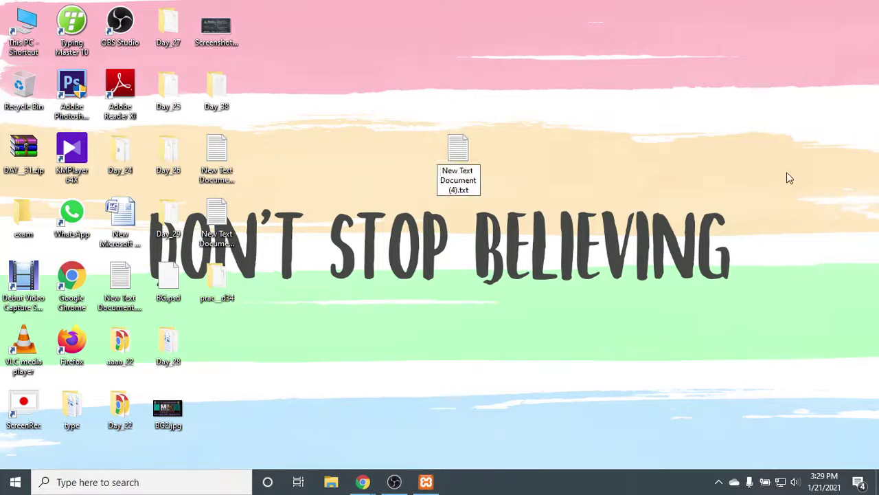
left_click(473, 157)
double_click(472, 165)
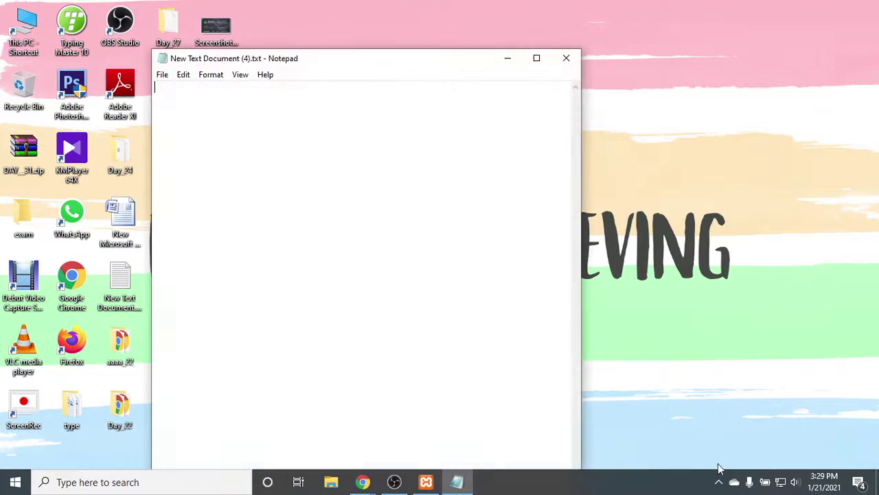
left_click(536, 58)
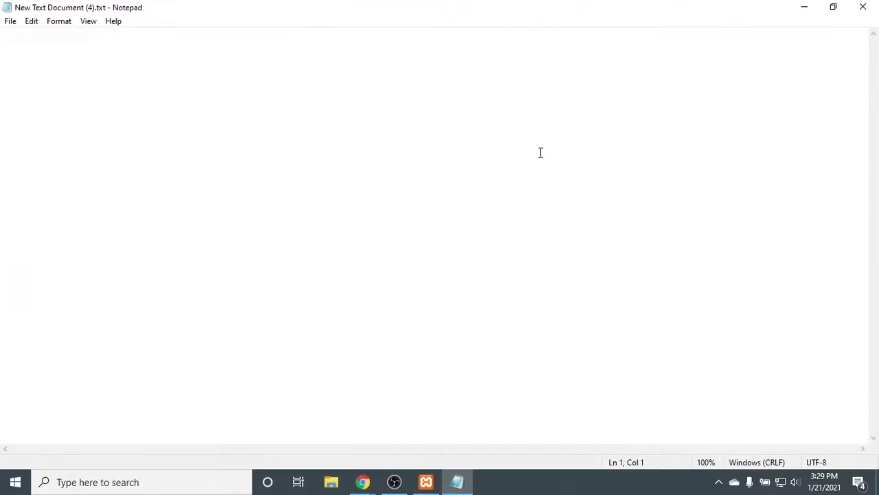
Write the heading "Saturday Exam" in the document and leave an empty line below it.
type("Sa")
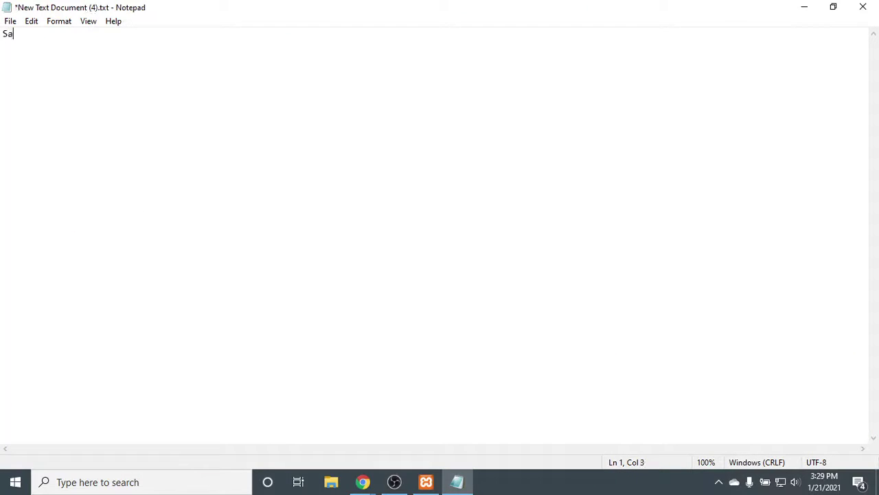
type("turday Exam")
key("Return")
scroll(171, 169, "up", 10)
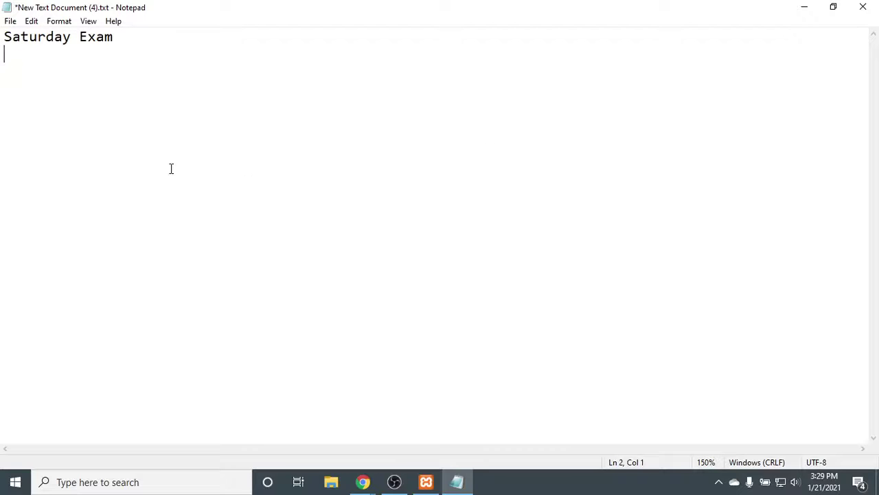
scroll(172, 169, "up", 16)
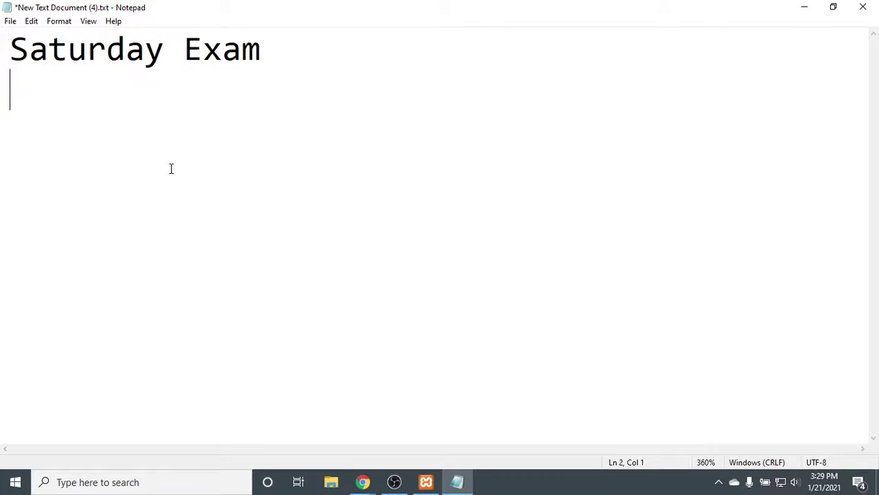
scroll(171, 169, "up", 4)
key("Return")
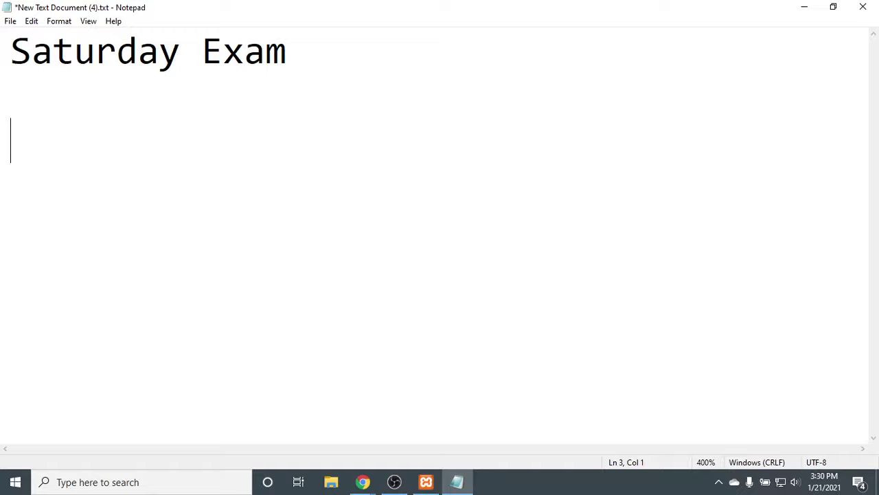
Add the lines "100 marks" and "practical 50 marks" below the empty line.
type("100 ma")
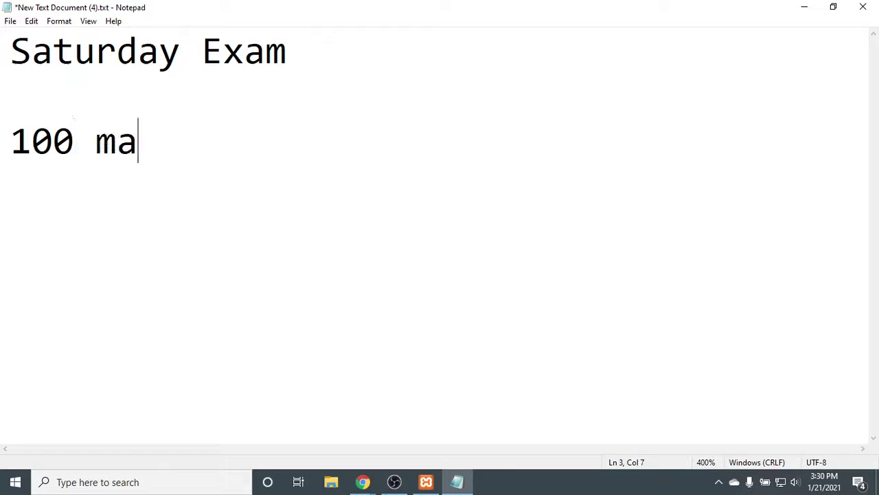
type("rks")
key("Return")
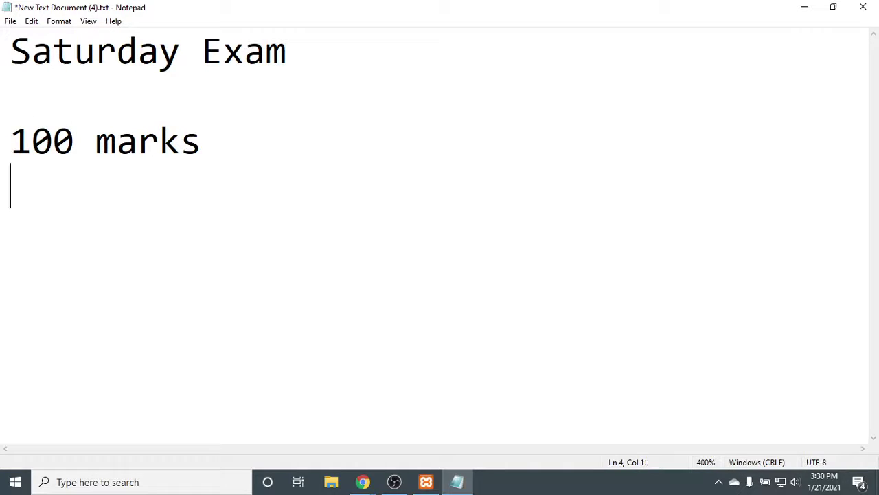
scroll(191, 166, "down", 1, "ctrl")
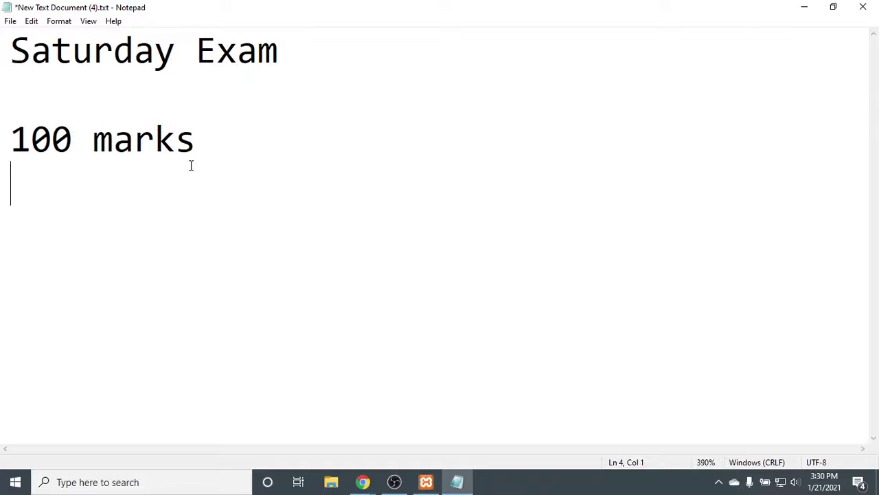
scroll(191, 165, "down", 2, "ctrl")
type("p")
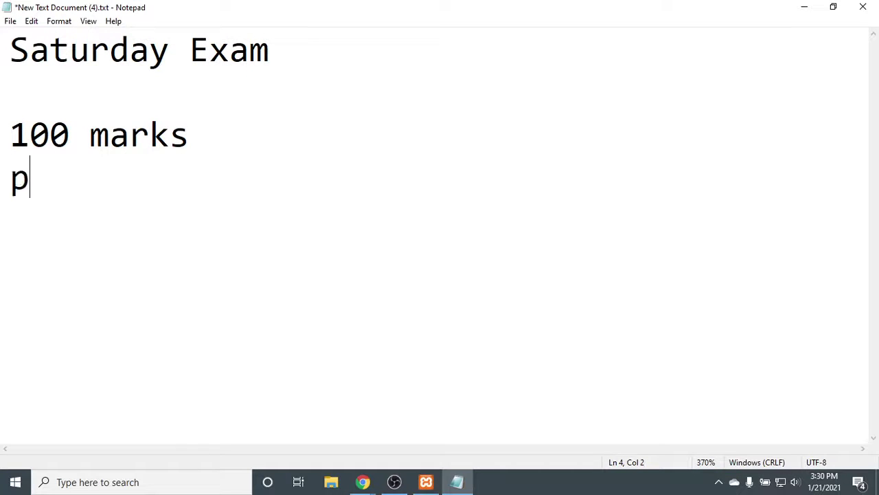
type("ractic")
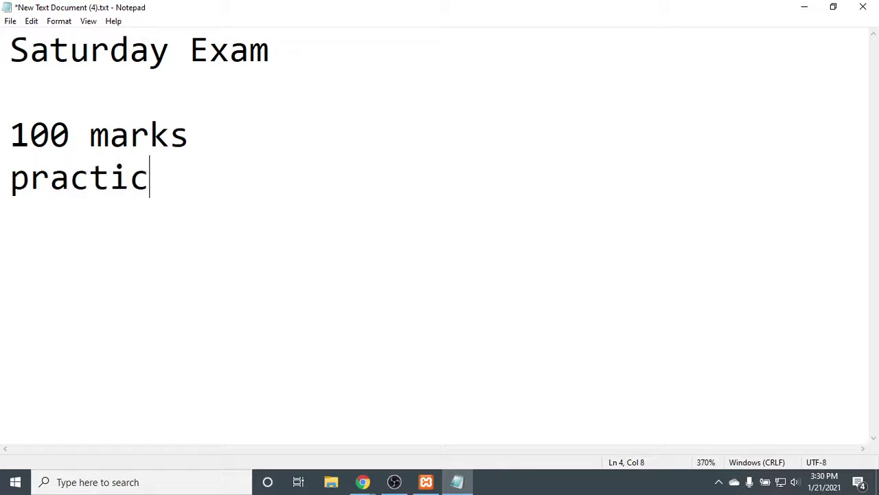
type("al ")
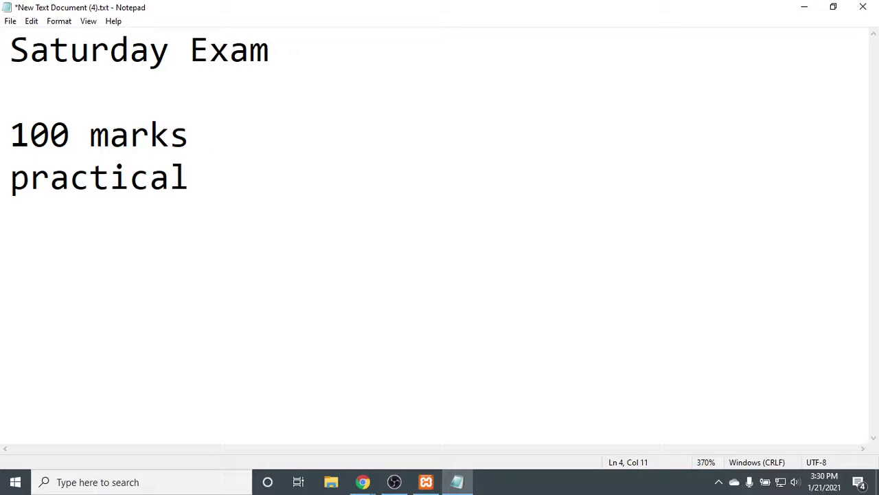
type("50 ")
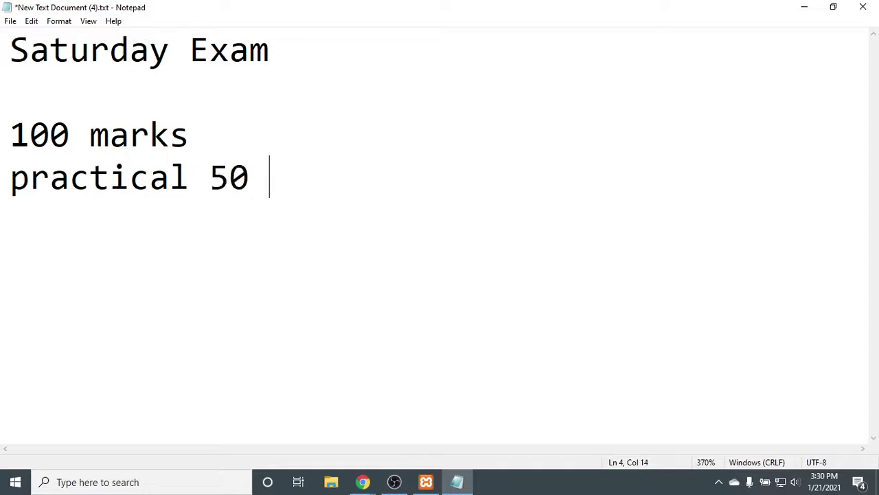
type("marks")
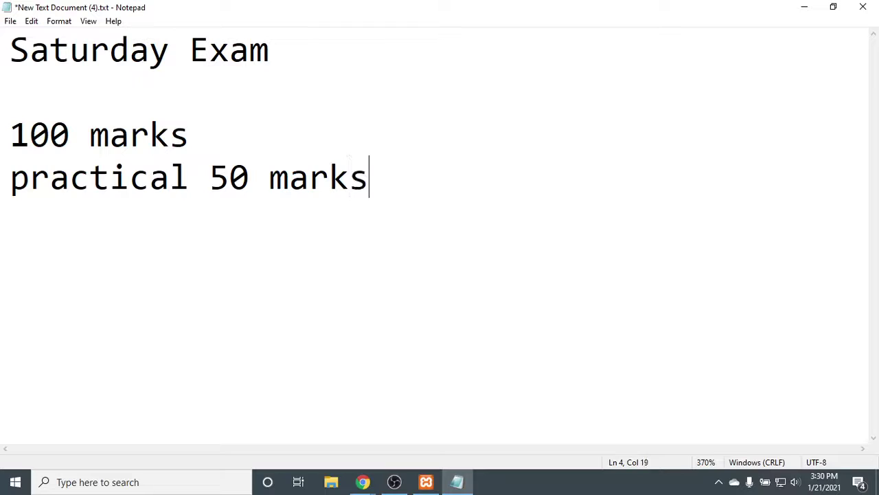
key("Return")
Add the line "MCQ 50 marks" below the practical marks.
type("m")
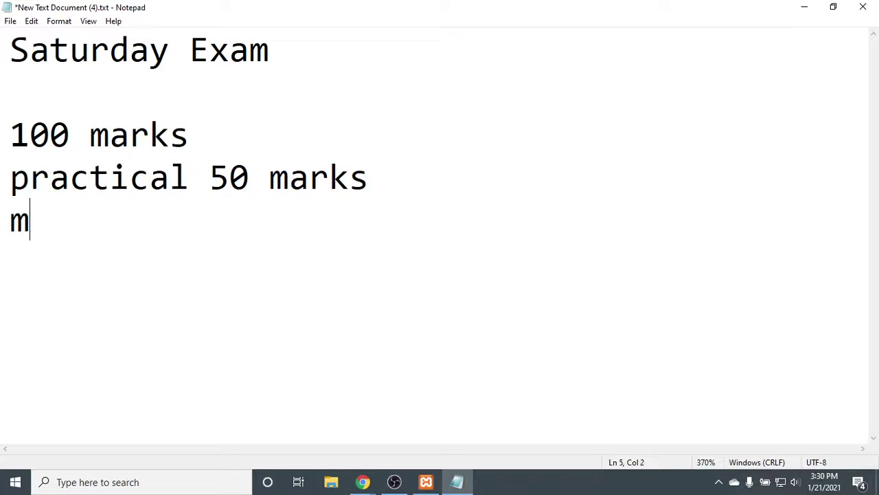
key("BackSpace")
type("MCA")
key("BackSpace")
type("Q")
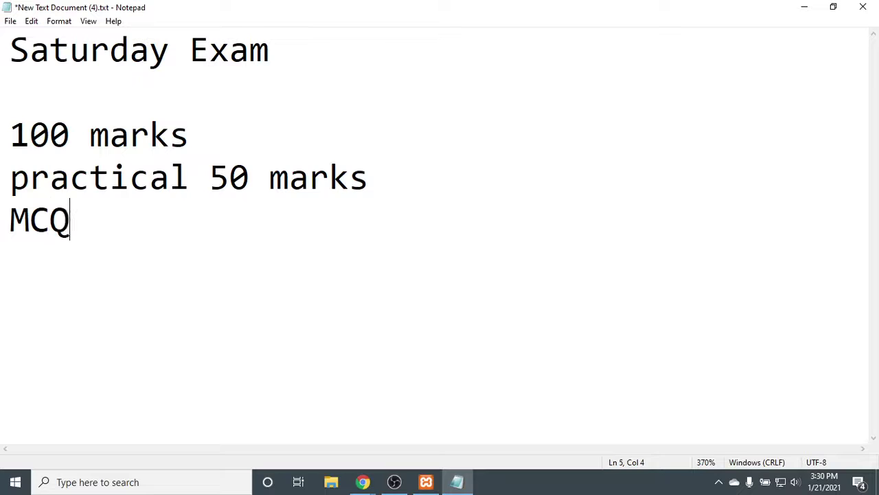
type(" 50 ")
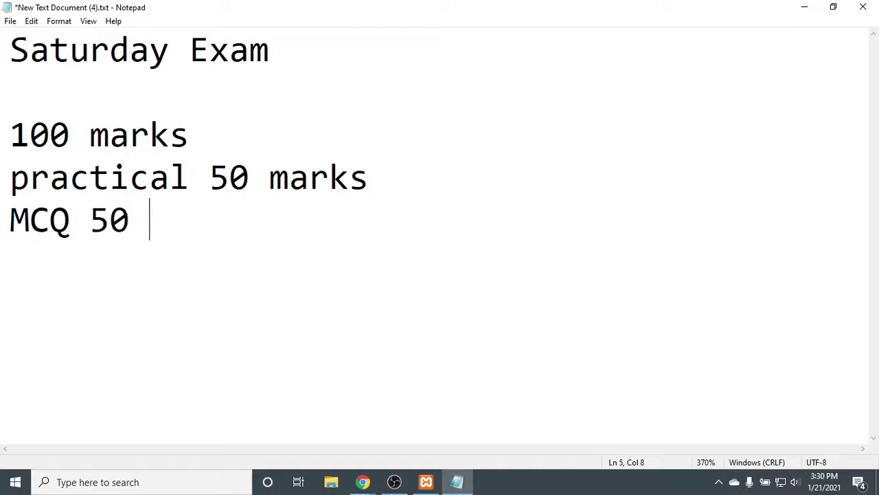
type("marks")
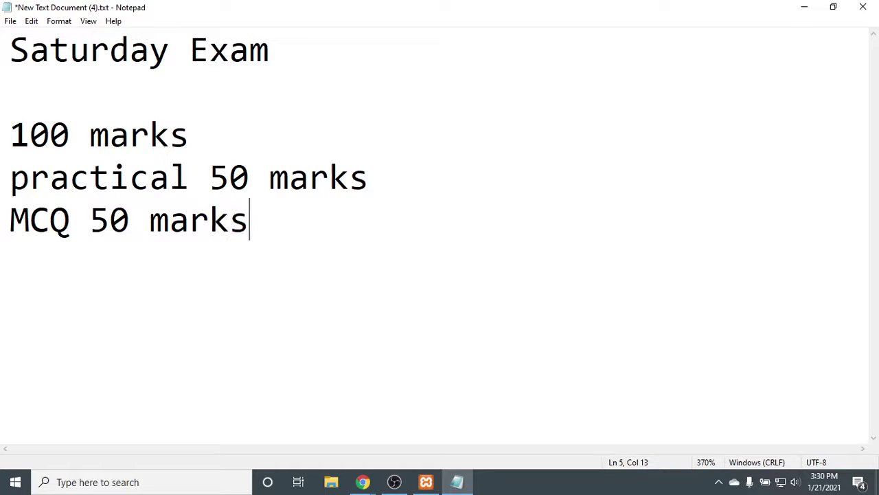
key("BackSpace")
Fill the empty line between the heading and "100 marks" with the exam subjects "HTML+CSS".
left_click(169, 220)
left_click(349, 177)
left_click(369, 178)
left_click(9, 219)
left_click(186, 117)
left_click(298, 71)
type("HTML")
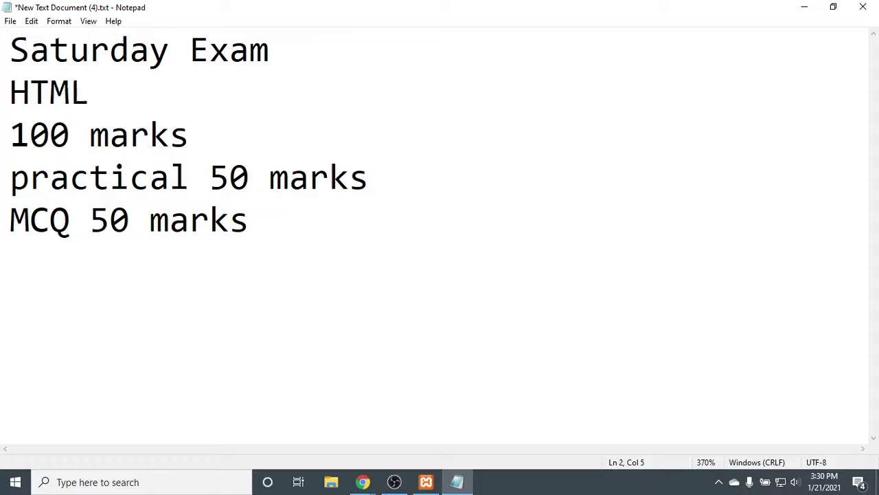
type("/")
key("BackSpace")
type("+CSS")
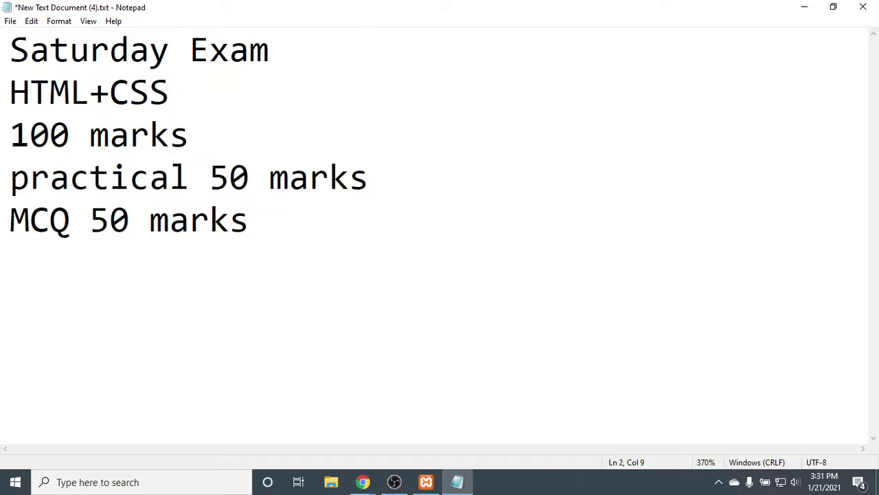